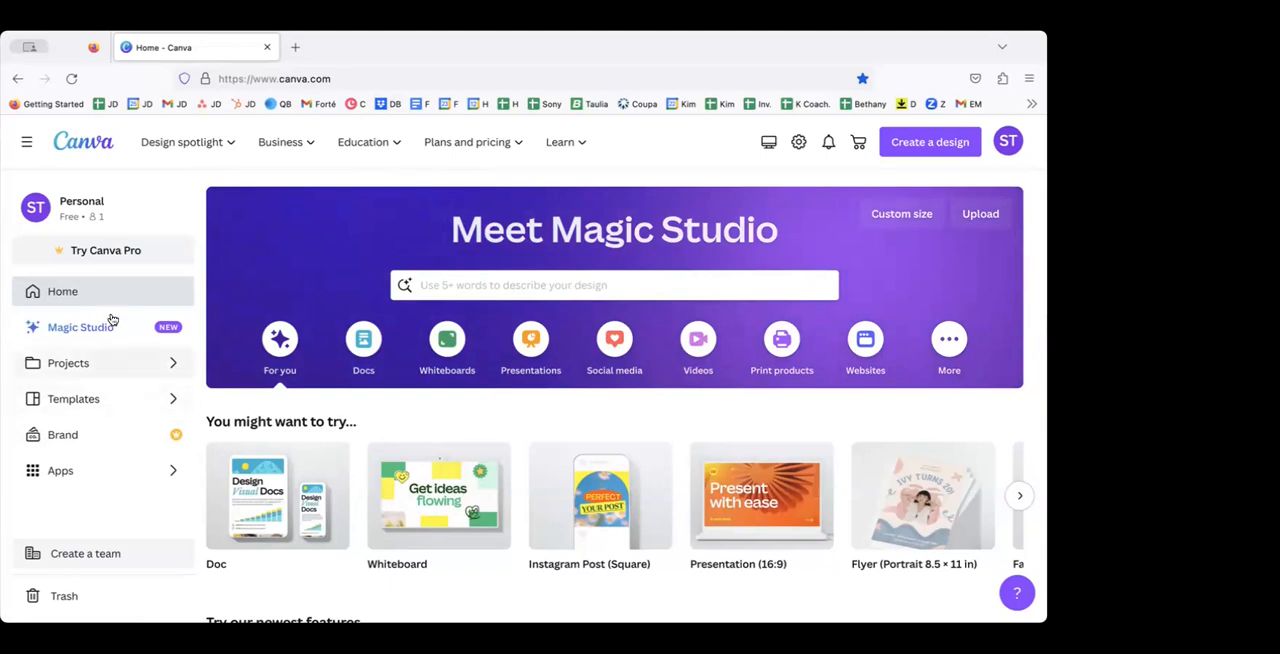
Step: Search the template library for "resume" and choose the "professional resume" suggestion
{"action": "left_click", "coordinate": [153, 291]}
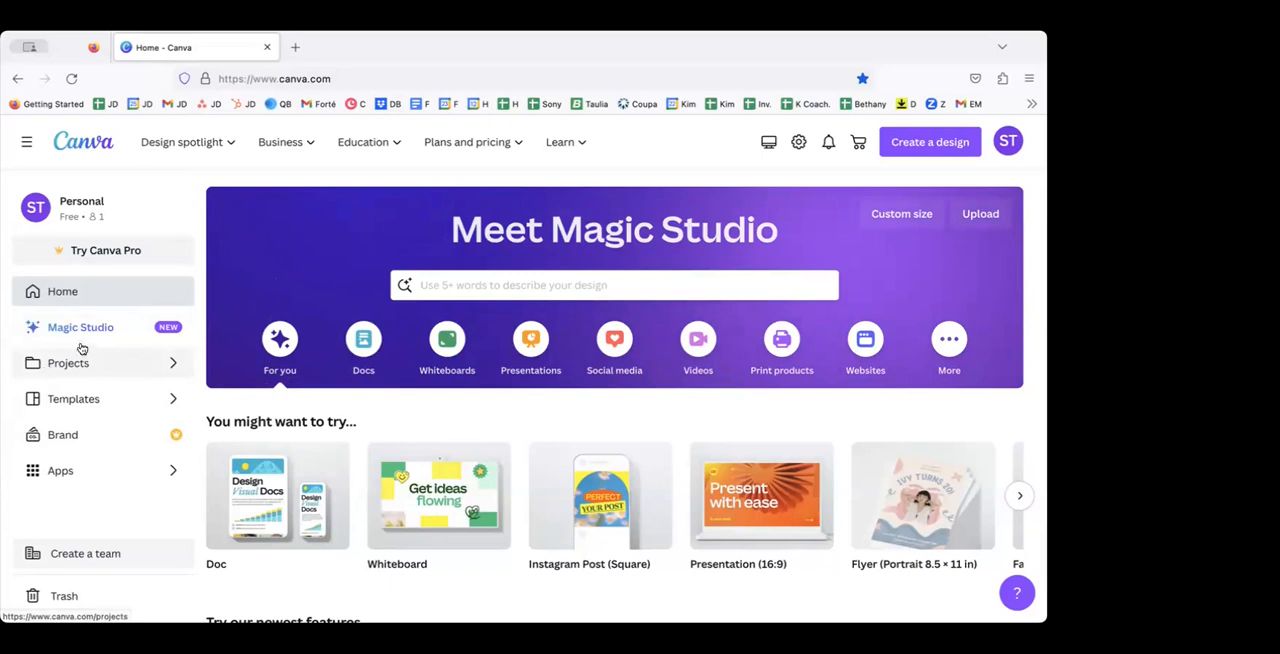
{"action": "left_click", "coordinate": [73, 399]}
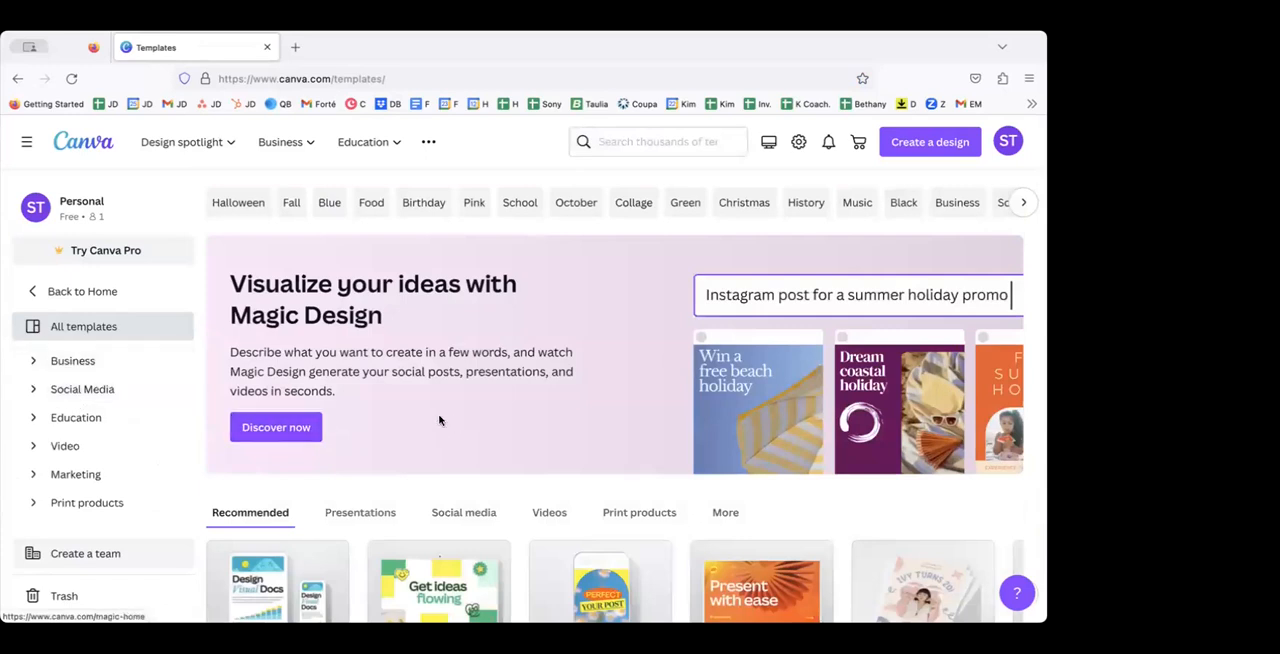
{"action": "left_click", "coordinate": [608, 142]}
{"action": "type", "text": "resume"}
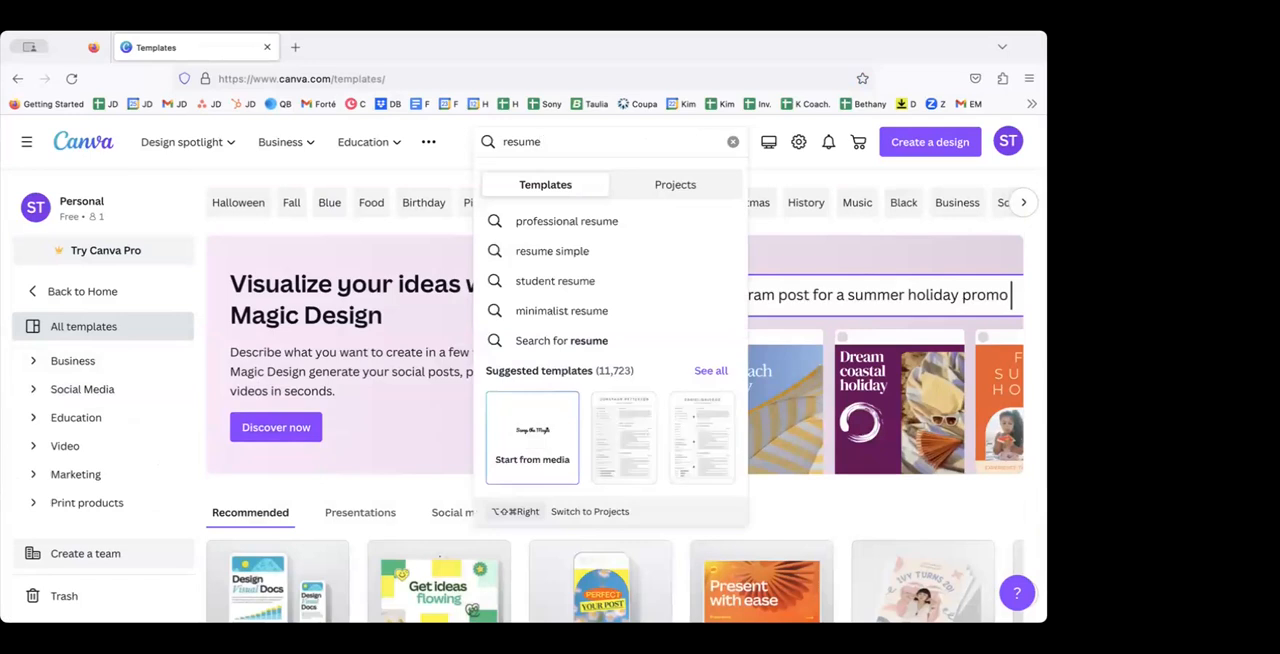
{"action": "left_click", "coordinate": [613, 218]}
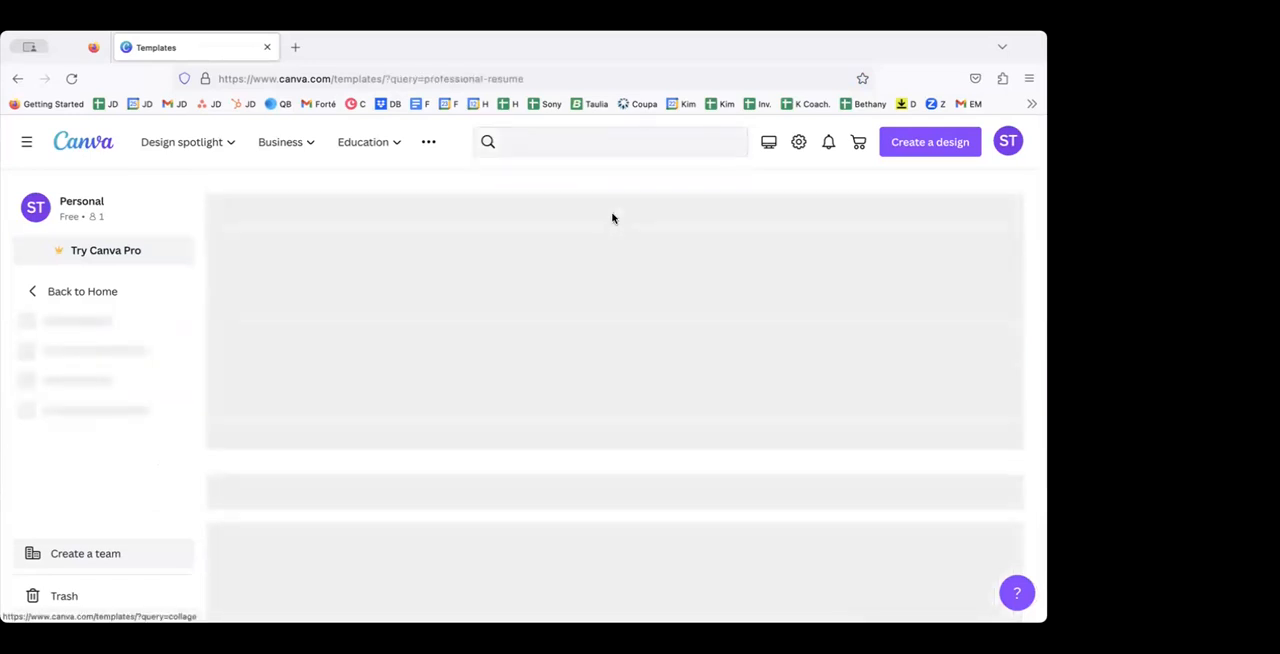
Step: Browse the professional resume templates and compare their layouts
{"action": "scroll", "coordinate": [497, 410], "scroll_direction": "down", "scroll_amount": 2}
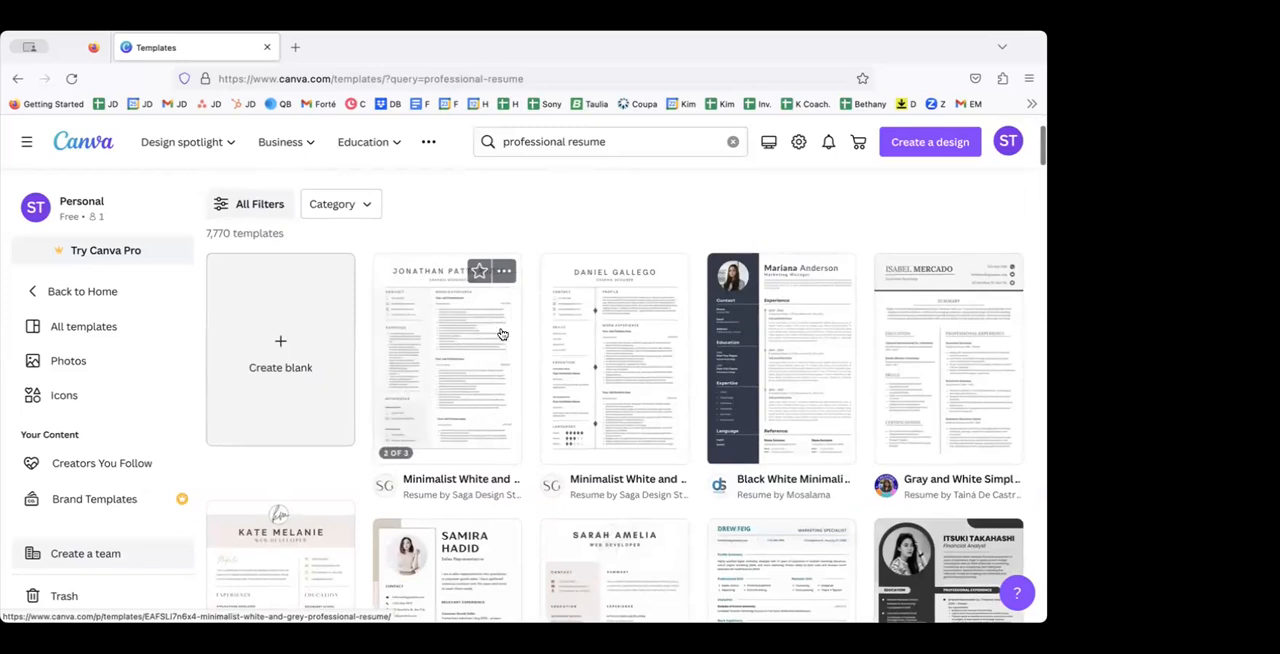
{"action": "scroll", "coordinate": [553, 440], "scroll_direction": "down", "scroll_amount": 3}
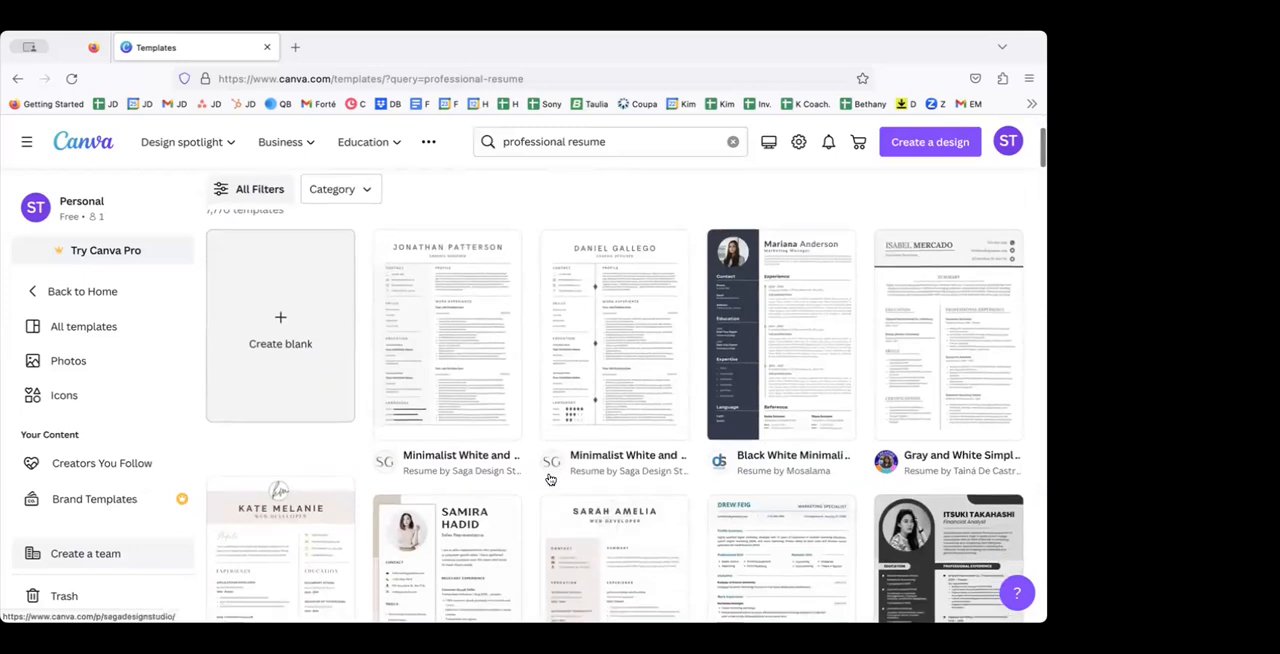
{"action": "scroll", "coordinate": [553, 463], "scroll_direction": "down", "scroll_amount": 5}
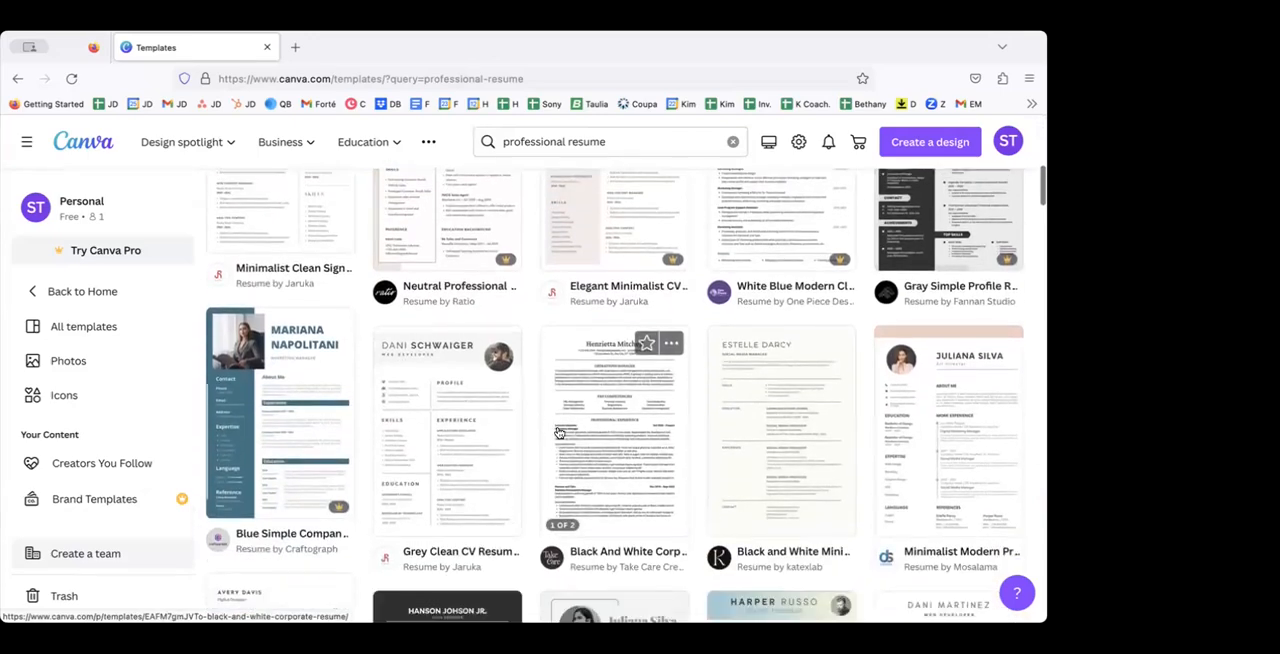
{"action": "scroll", "coordinate": [559, 432], "scroll_direction": "up", "scroll_amount": 1}
{"action": "scroll", "coordinate": [559, 432], "scroll_direction": "up", "scroll_amount": 5}
{"action": "scroll", "coordinate": [556, 447], "scroll_direction": "down", "scroll_amount": 1}
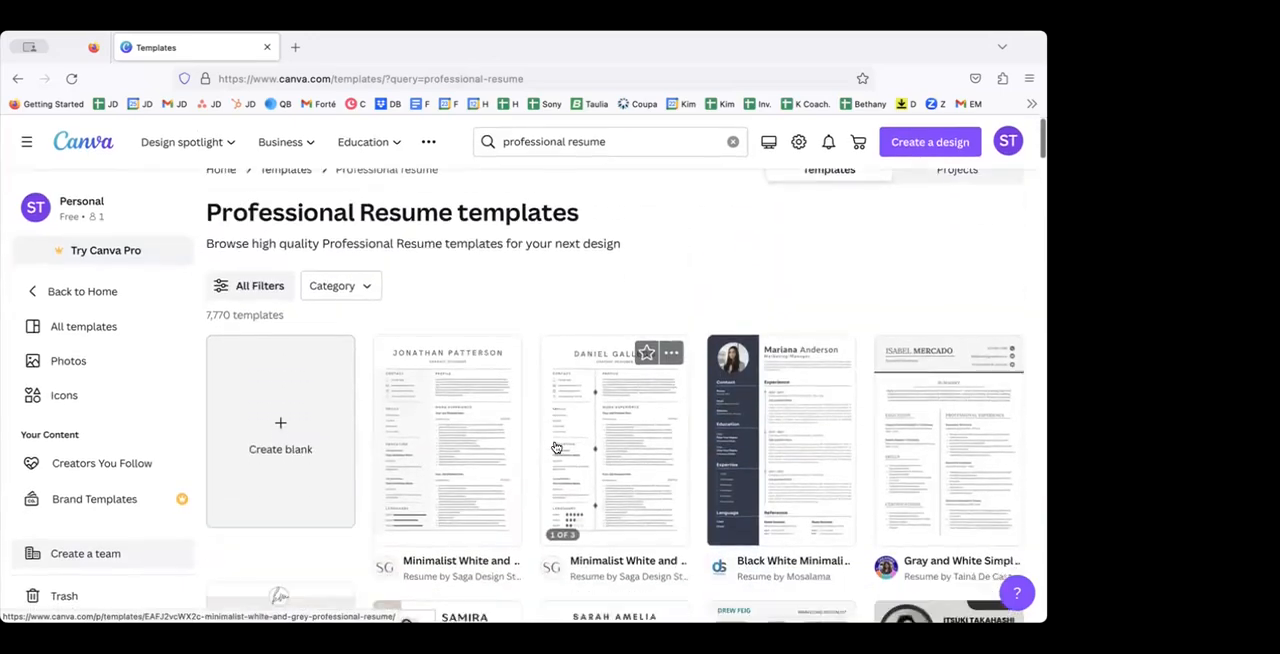
{"action": "scroll", "coordinate": [556, 447], "scroll_direction": "down", "scroll_amount": 5}
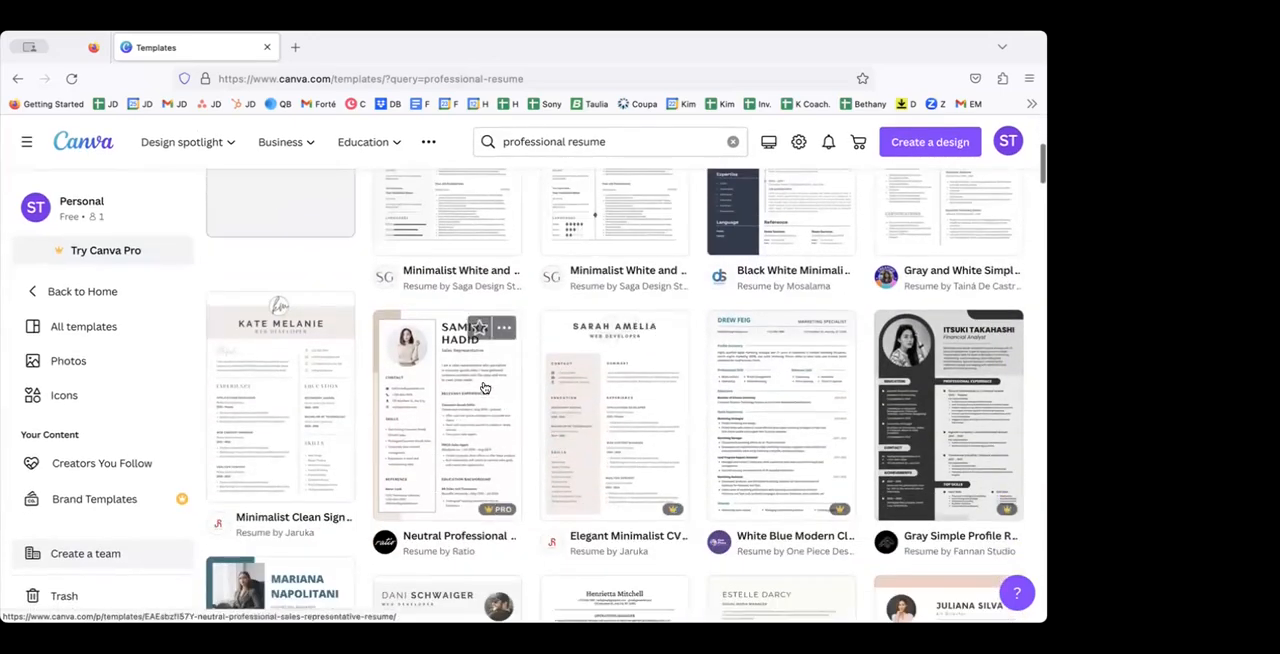
{"action": "scroll", "coordinate": [452, 360], "scroll_direction": "up", "scroll_amount": 4}
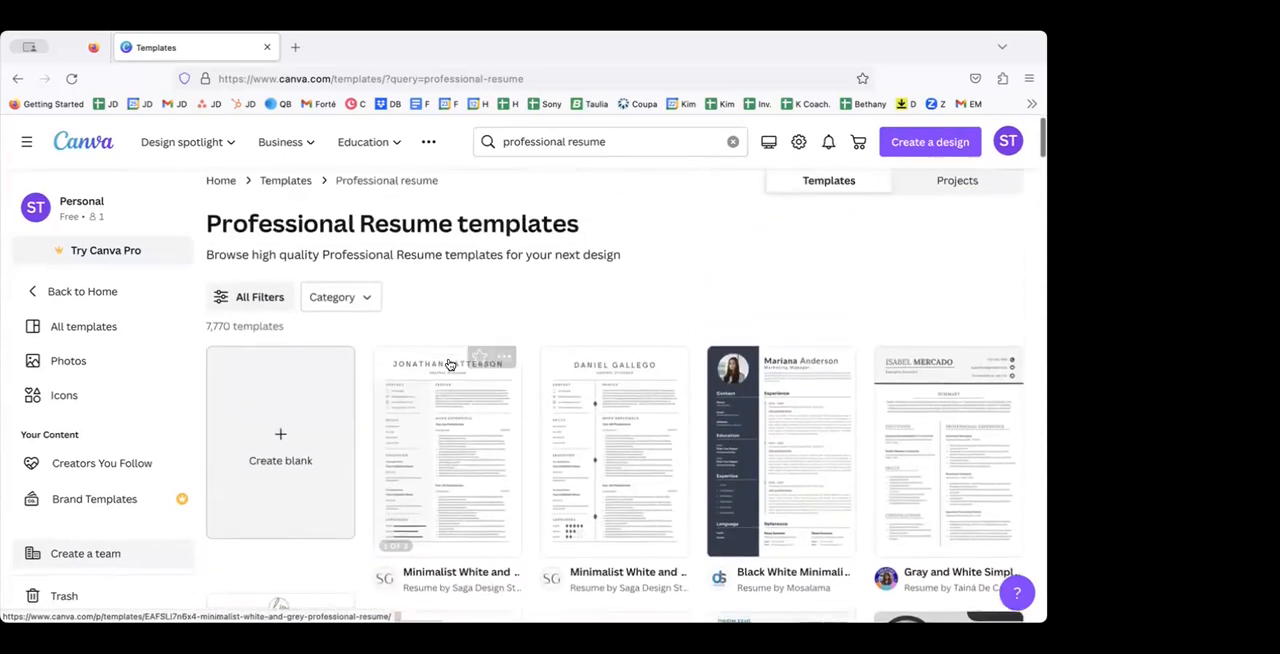
{"action": "scroll", "coordinate": [449, 364], "scroll_direction": "down", "scroll_amount": 1}
{"action": "scroll", "coordinate": [449, 364], "scroll_direction": "down", "scroll_amount": 1}
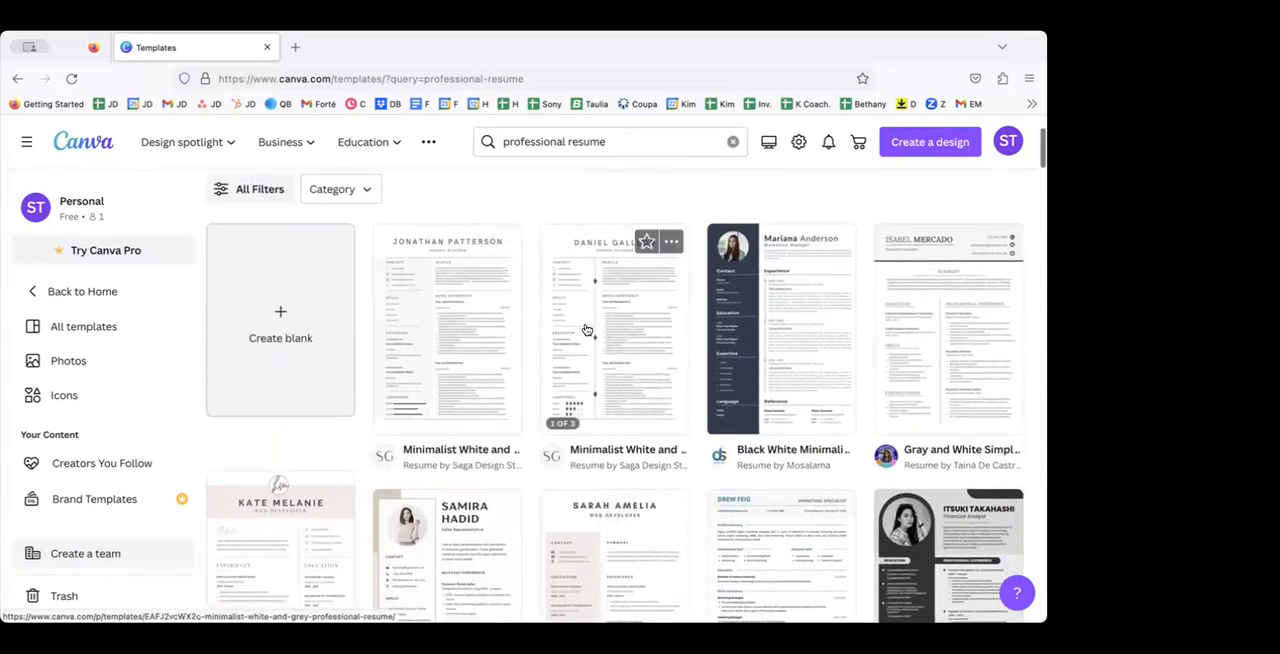
Step: Customize the Minimalist White and Grey Professional Resume template by Saga Design Studio, close its preview, and return to the new design
{"action": "left_click", "coordinate": [433, 334]}
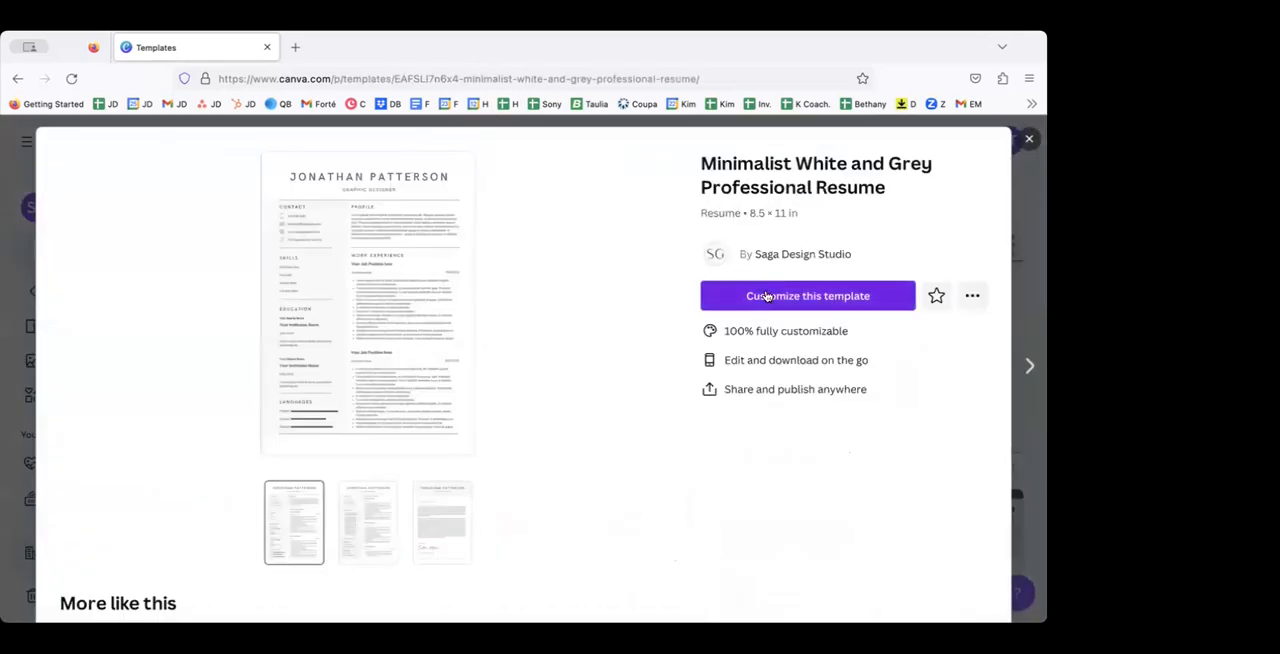
{"action": "left_click", "coordinate": [770, 296]}
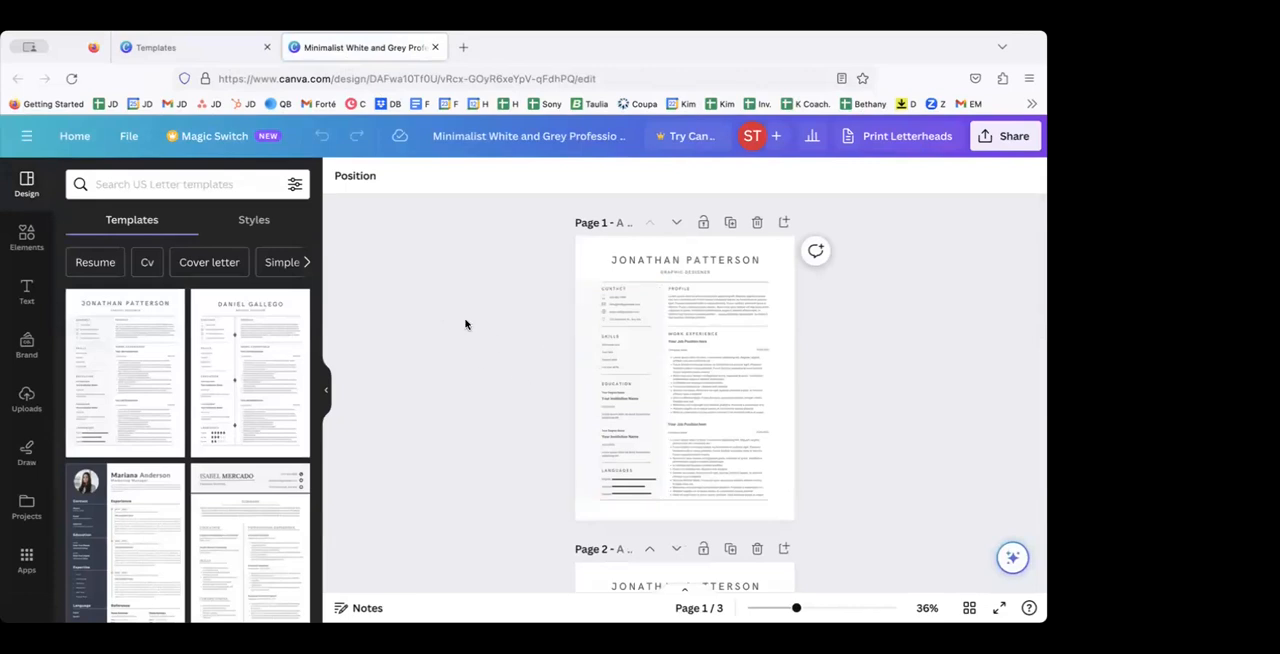
{"action": "left_click", "coordinate": [193, 57]}
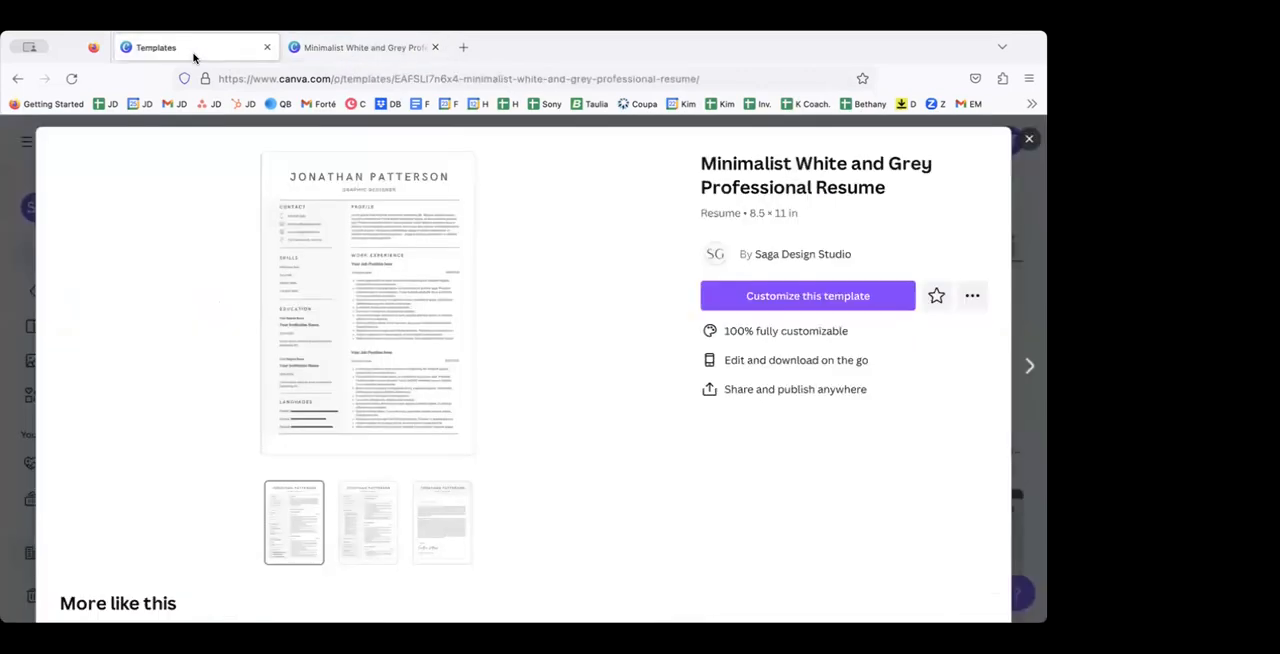
{"action": "left_click", "coordinate": [1029, 139]}
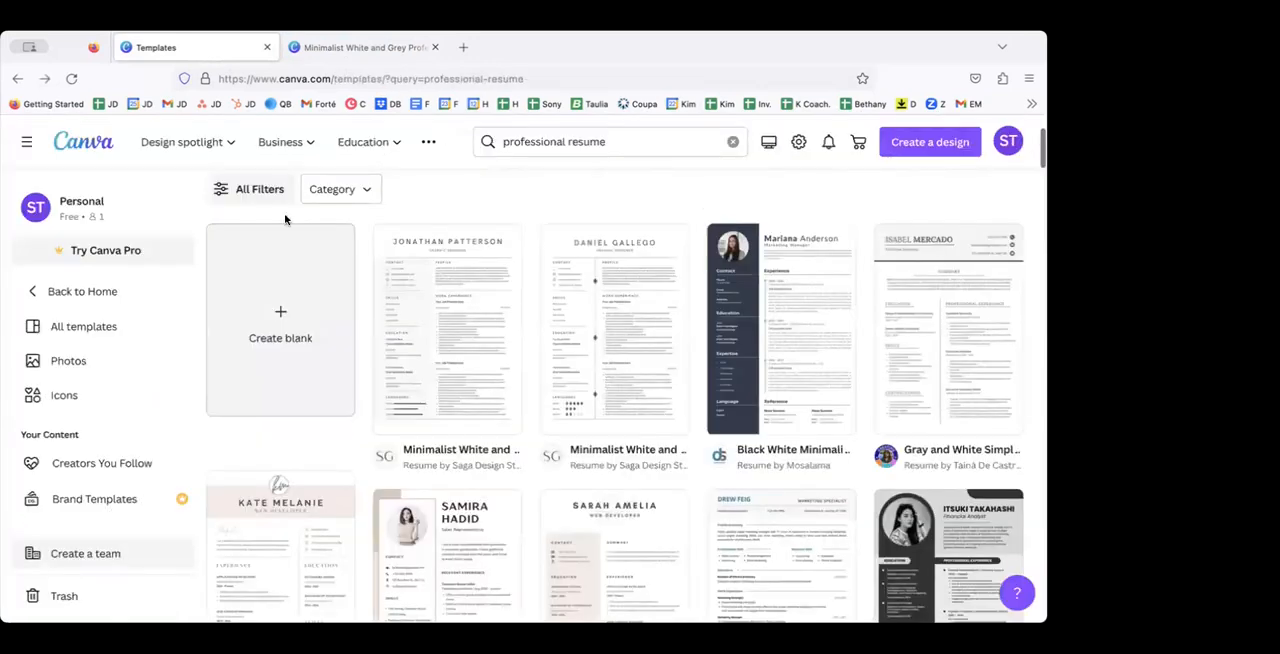
{"action": "left_click", "coordinate": [335, 46]}
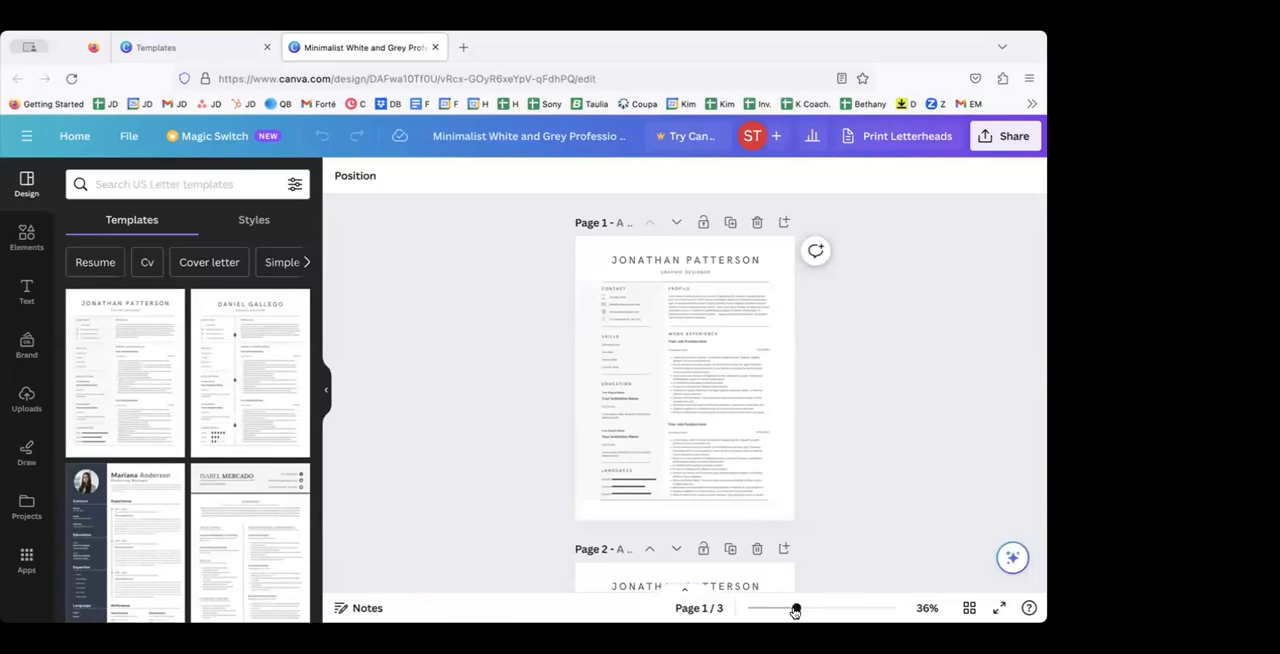
Step: Try selecting the name heading at the head of page 1, first as editable text and again as a whole text box
{"action": "left_click_drag", "start_coordinate": [795, 611], "coordinate": [841, 609]}
{"action": "scroll", "coordinate": [713, 366], "scroll_direction": "up", "scroll_amount": 5}
{"action": "scroll", "coordinate": [713, 366], "scroll_direction": "up", "scroll_amount": 3}
{"action": "double_click", "coordinate": [690, 314]}
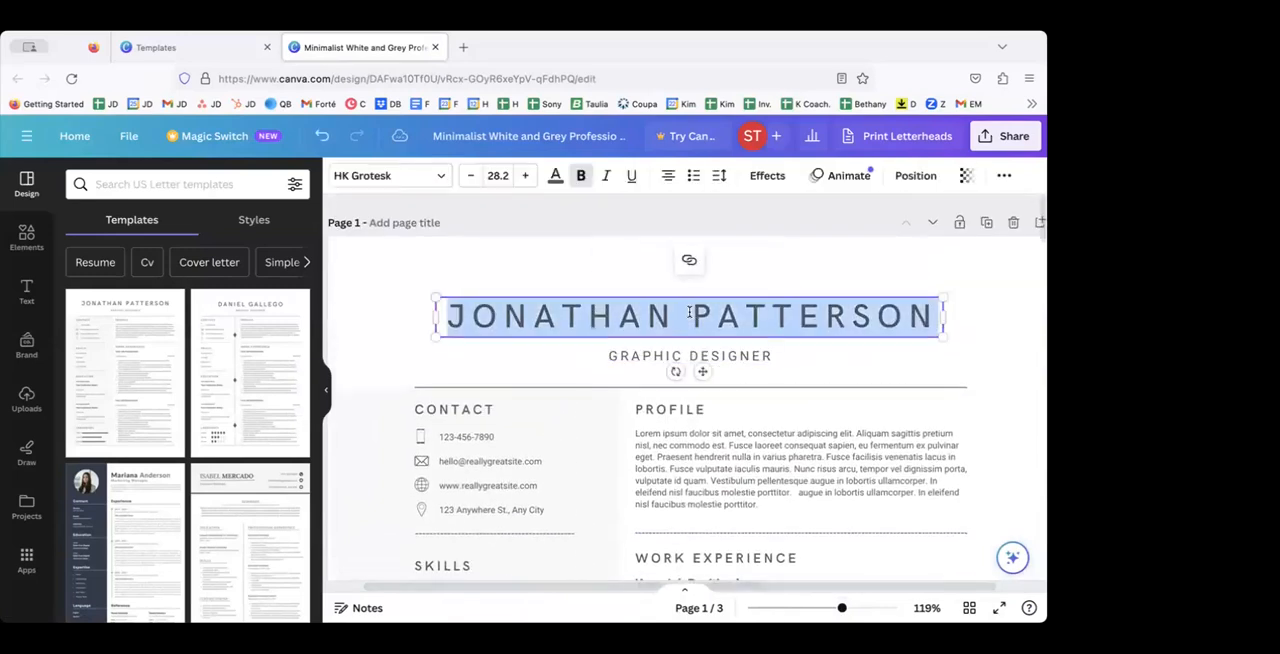
{"action": "left_click", "coordinate": [614, 290]}
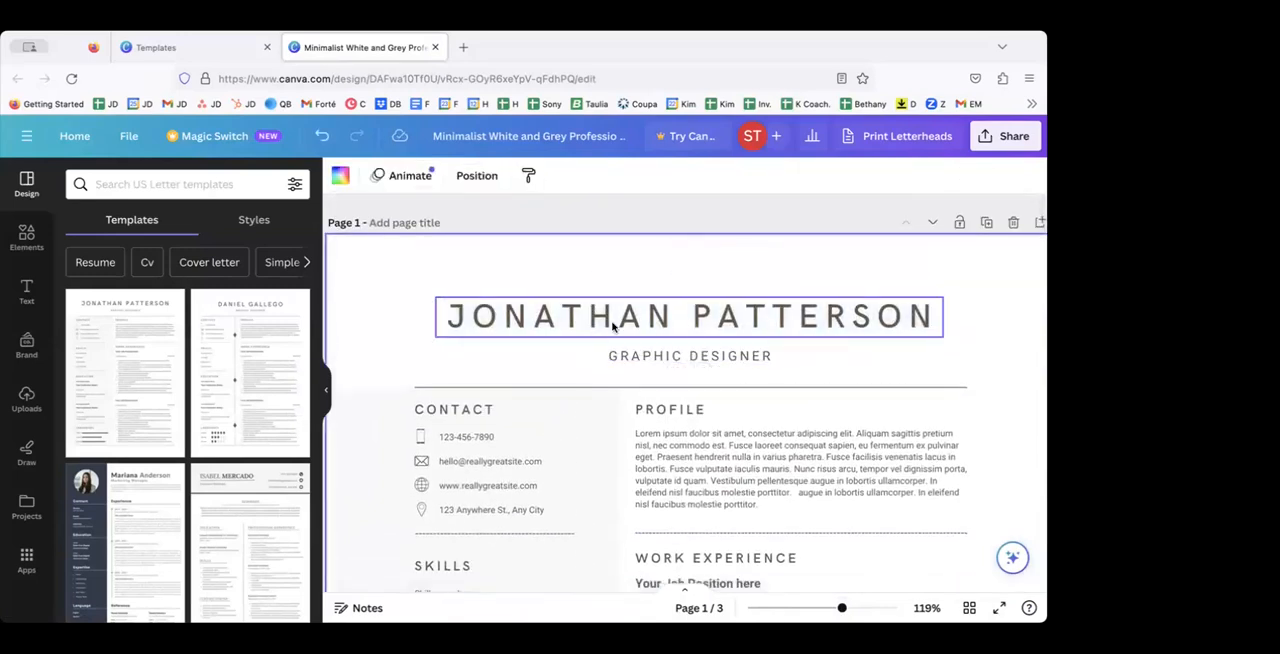
{"action": "left_click", "coordinate": [614, 323]}
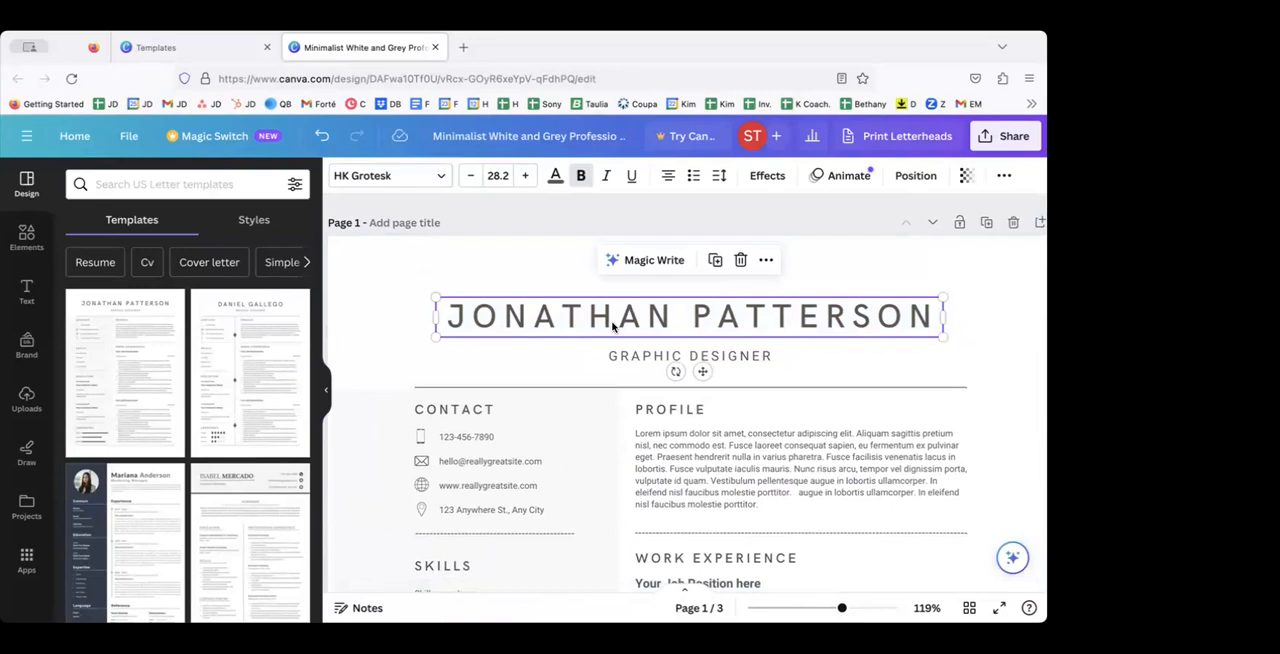
Step: Look through all three pages of the template, checking the resume sections and the cover letter page
{"action": "scroll", "coordinate": [566, 394], "scroll_direction": "down", "scroll_amount": 5}
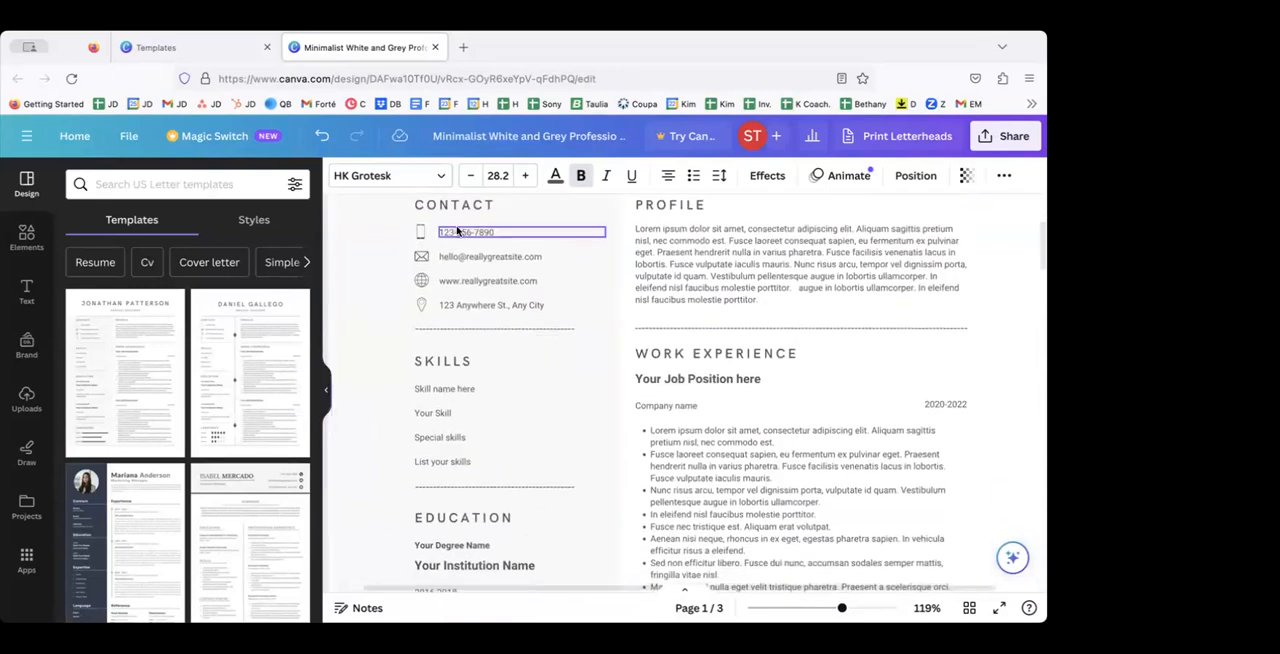
{"action": "scroll", "coordinate": [668, 480], "scroll_direction": "down", "scroll_amount": 11}
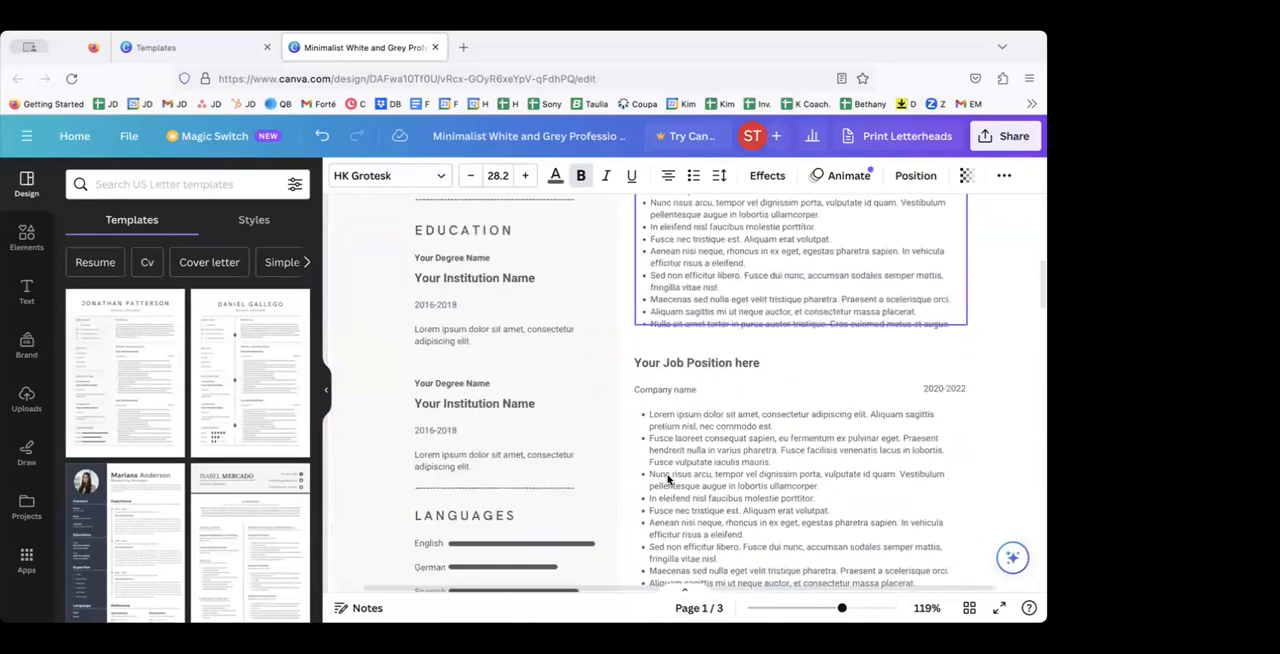
{"action": "scroll", "coordinate": [668, 480], "scroll_direction": "down", "scroll_amount": 4}
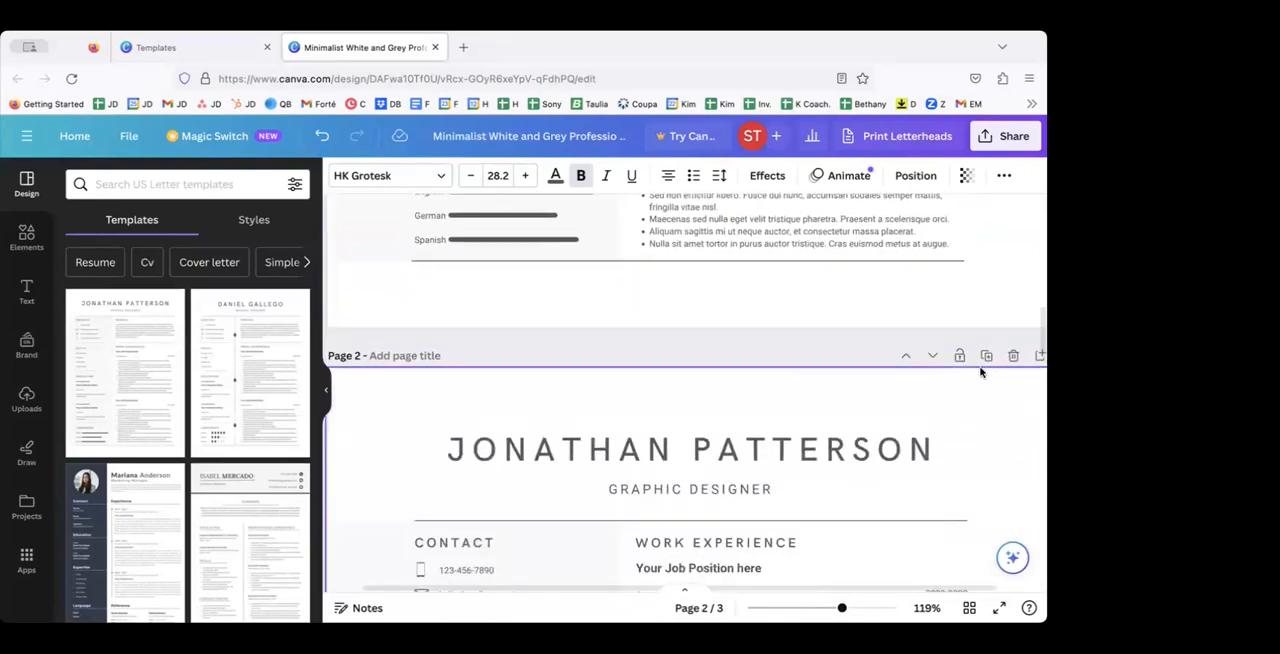
{"action": "scroll", "coordinate": [850, 325], "scroll_direction": "down", "scroll_amount": 1}
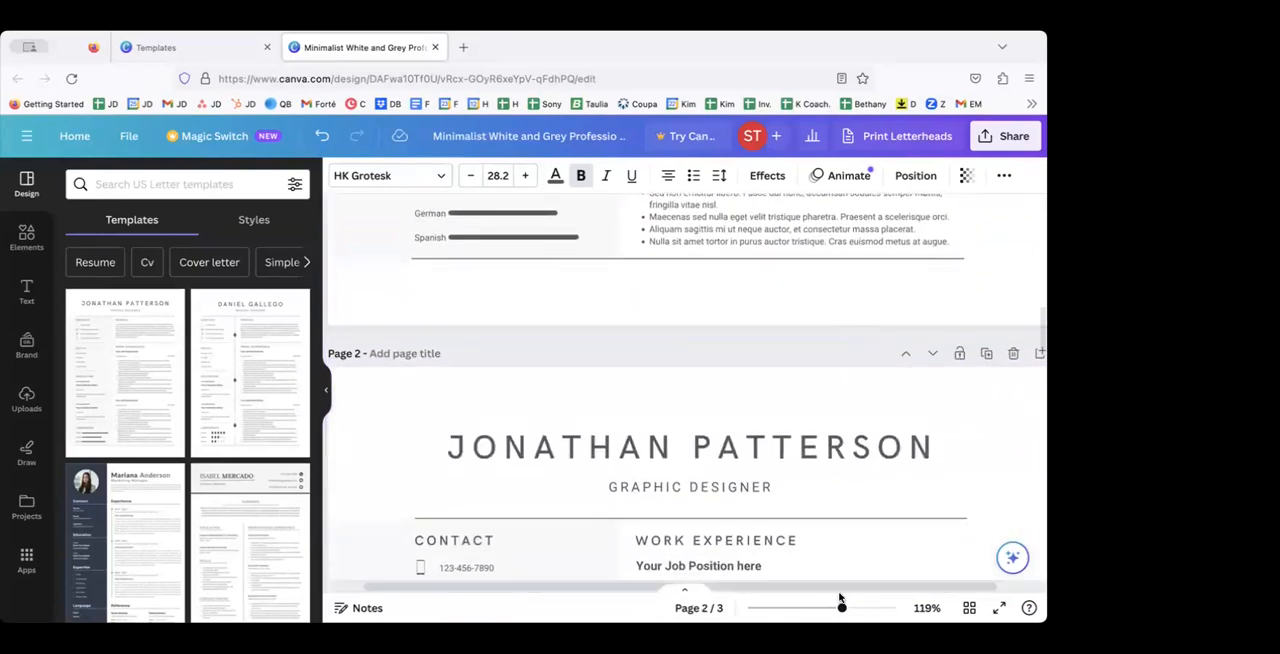
{"action": "left_click_drag", "start_coordinate": [842, 607], "coordinate": [820, 607]}
{"action": "scroll", "coordinate": [809, 492], "scroll_direction": "down", "scroll_amount": 5}
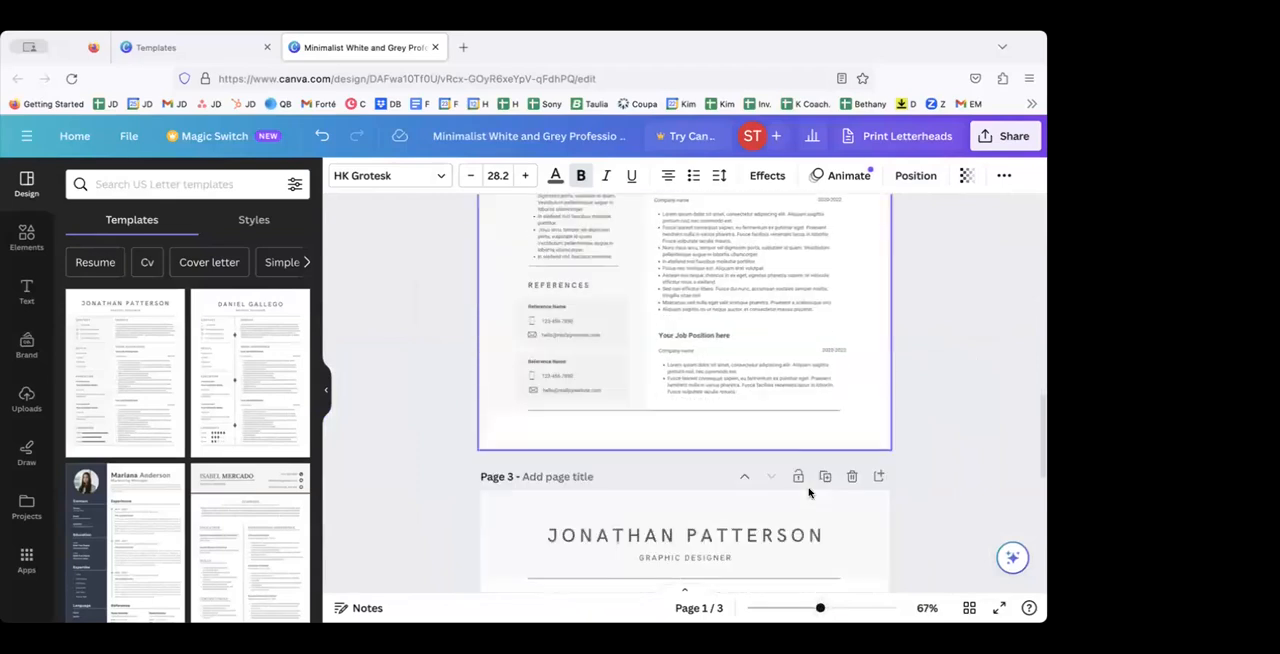
{"action": "scroll", "coordinate": [809, 492], "scroll_direction": "down", "scroll_amount": 2}
{"action": "scroll", "coordinate": [809, 492], "scroll_direction": "up", "scroll_amount": 10}
{"action": "scroll", "coordinate": [809, 492], "scroll_direction": "up", "scroll_amount": 3}
{"action": "scroll", "coordinate": [809, 492], "scroll_direction": "down", "scroll_amount": 5}
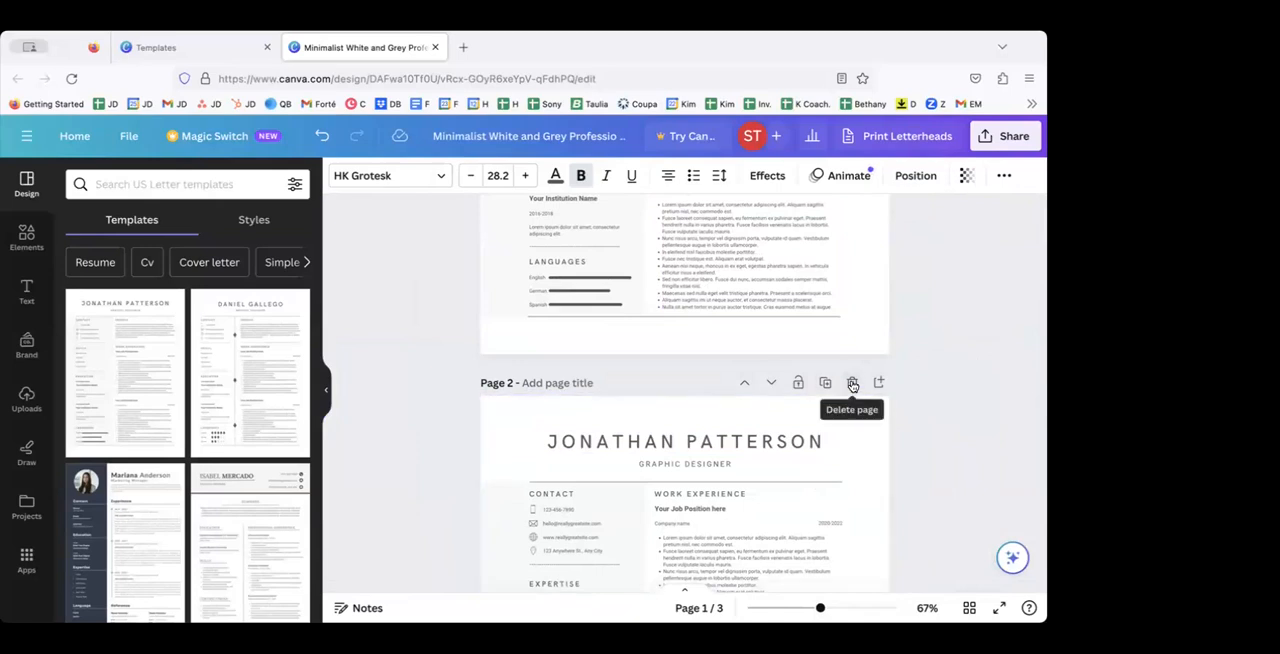
Step: Delete pages 2 and 3 of the design and undo both deletions
{"action": "left_click", "coordinate": [852, 383]}
{"action": "left_click", "coordinate": [852, 383]}
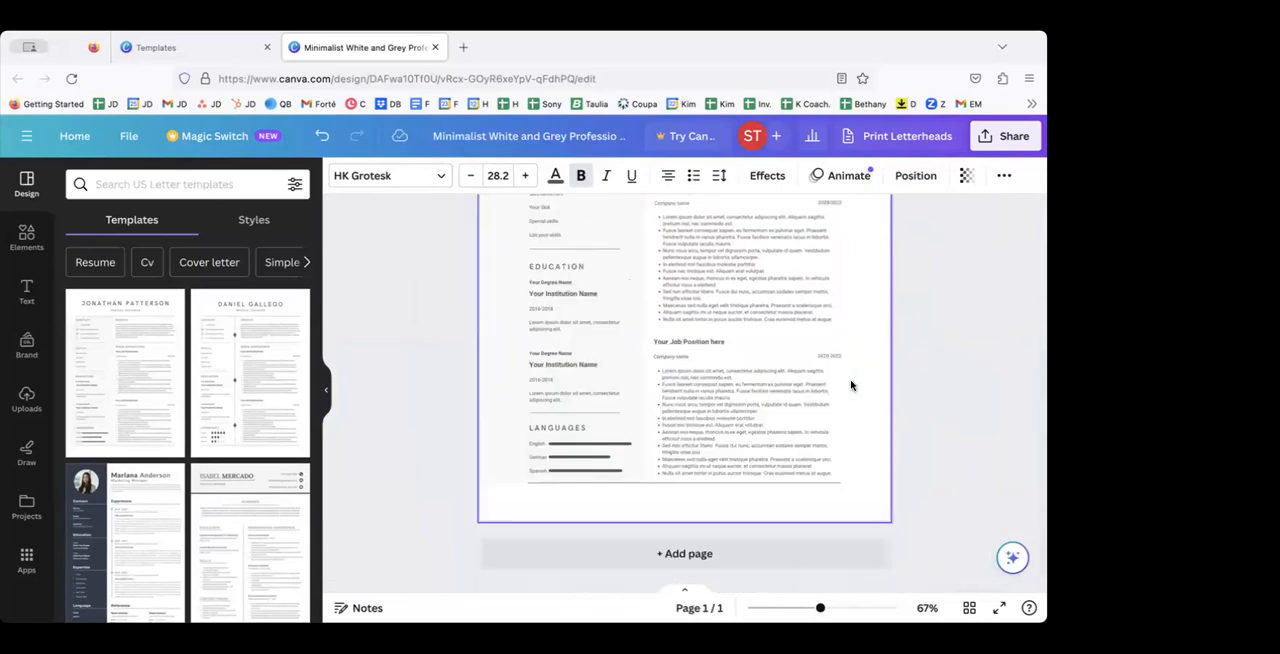
{"action": "scroll", "coordinate": [851, 385], "scroll_direction": "up", "scroll_amount": 2}
{"action": "scroll", "coordinate": [848, 383], "scroll_direction": "down", "scroll_amount": 2}
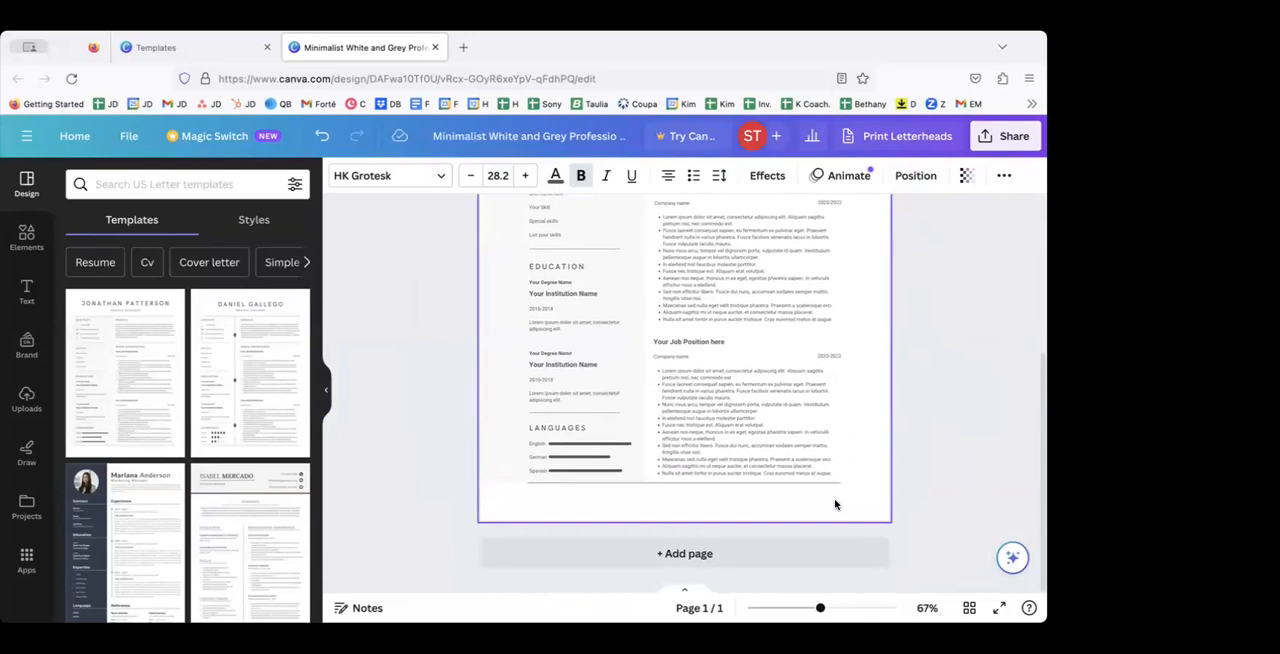
{"action": "left_click", "coordinate": [319, 136]}
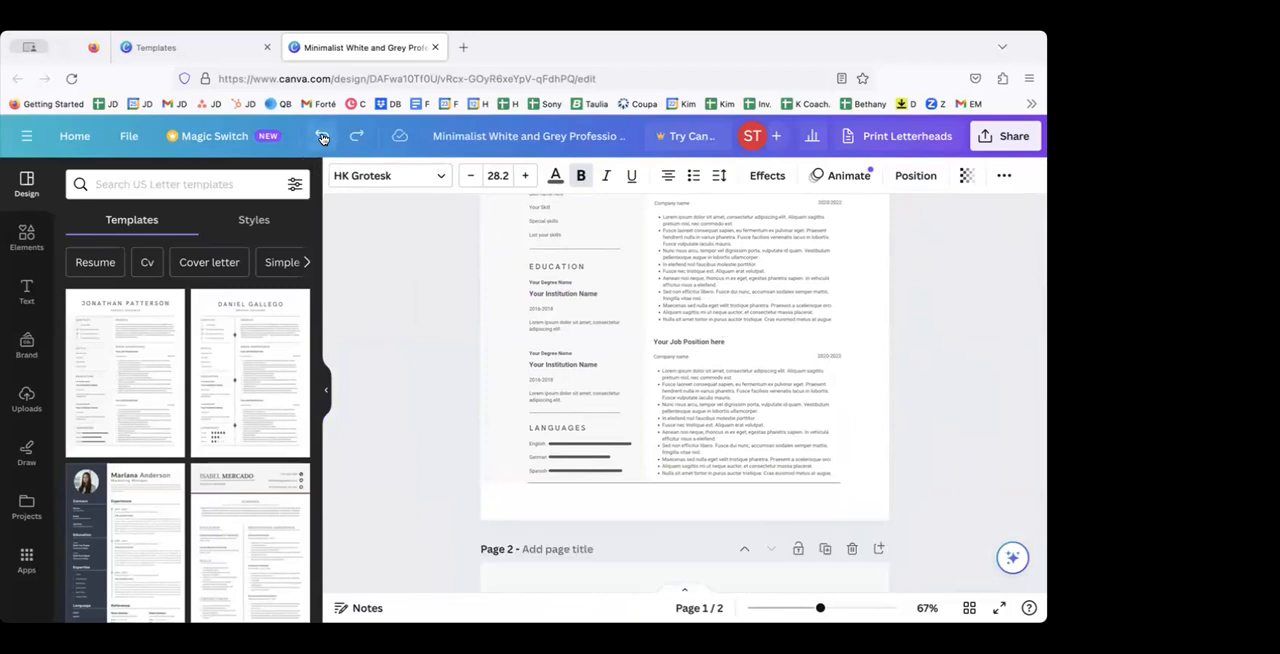
Step: Move page 2 down one place in the page order and move it back up
{"action": "scroll", "coordinate": [446, 455], "scroll_direction": "down", "scroll_amount": 2}
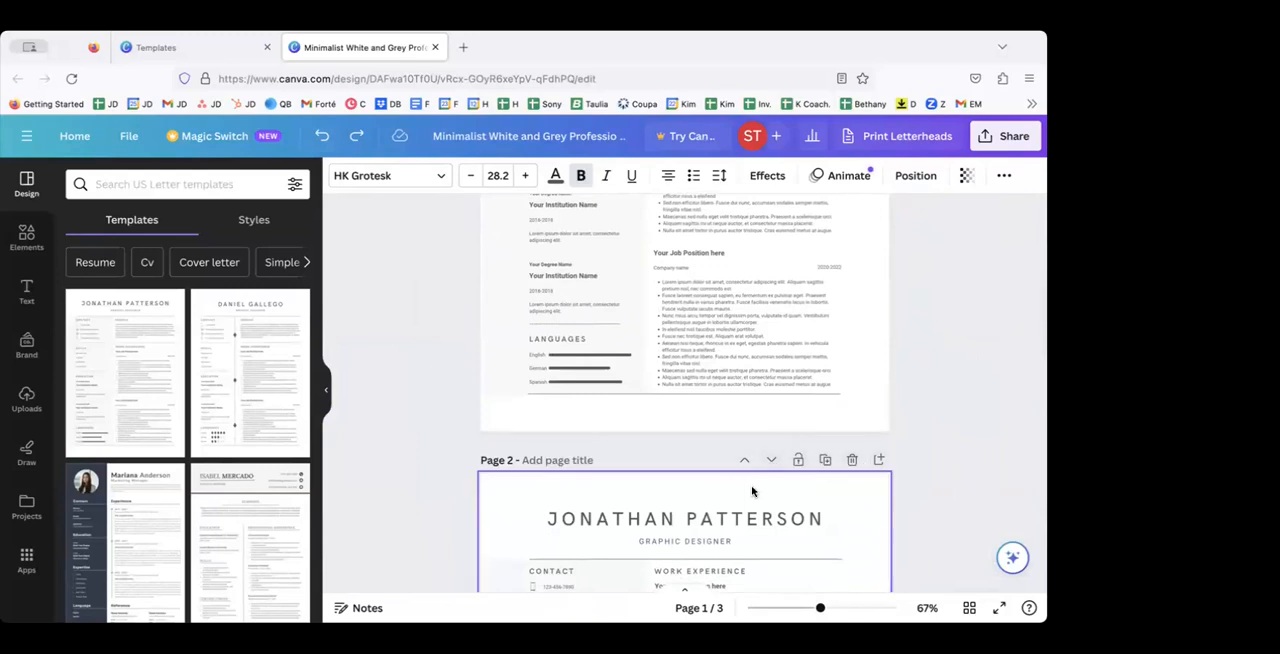
{"action": "left_click", "coordinate": [771, 459]}
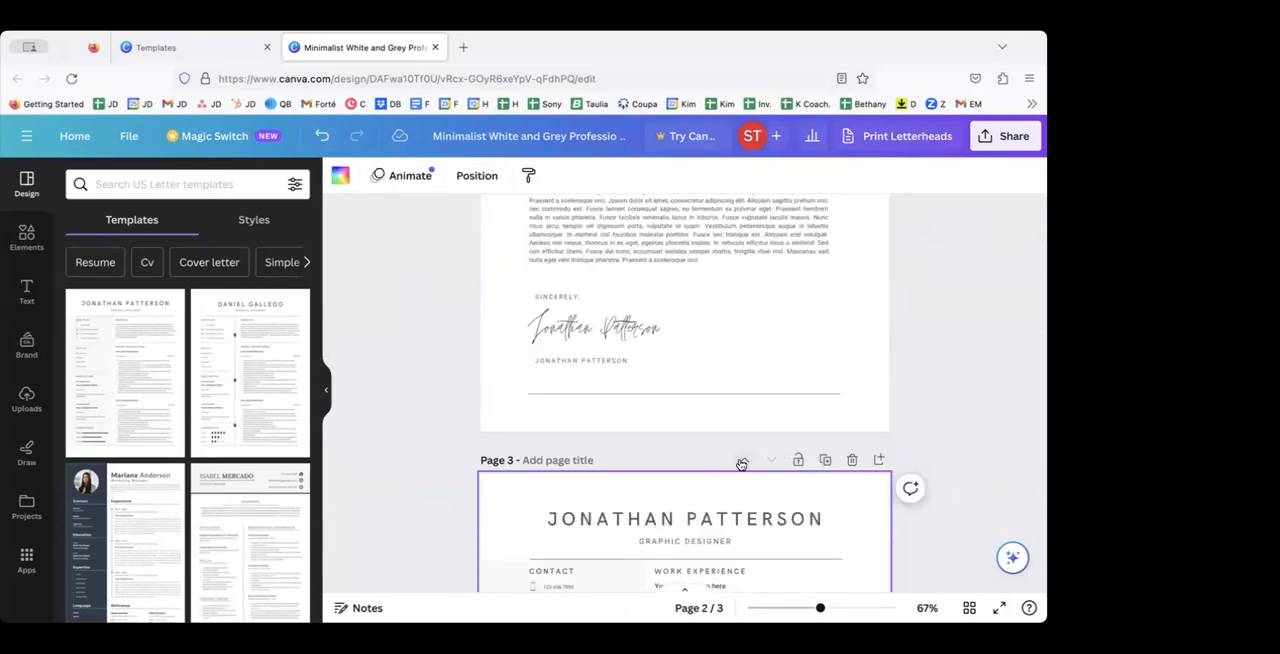
{"action": "left_click", "coordinate": [744, 460]}
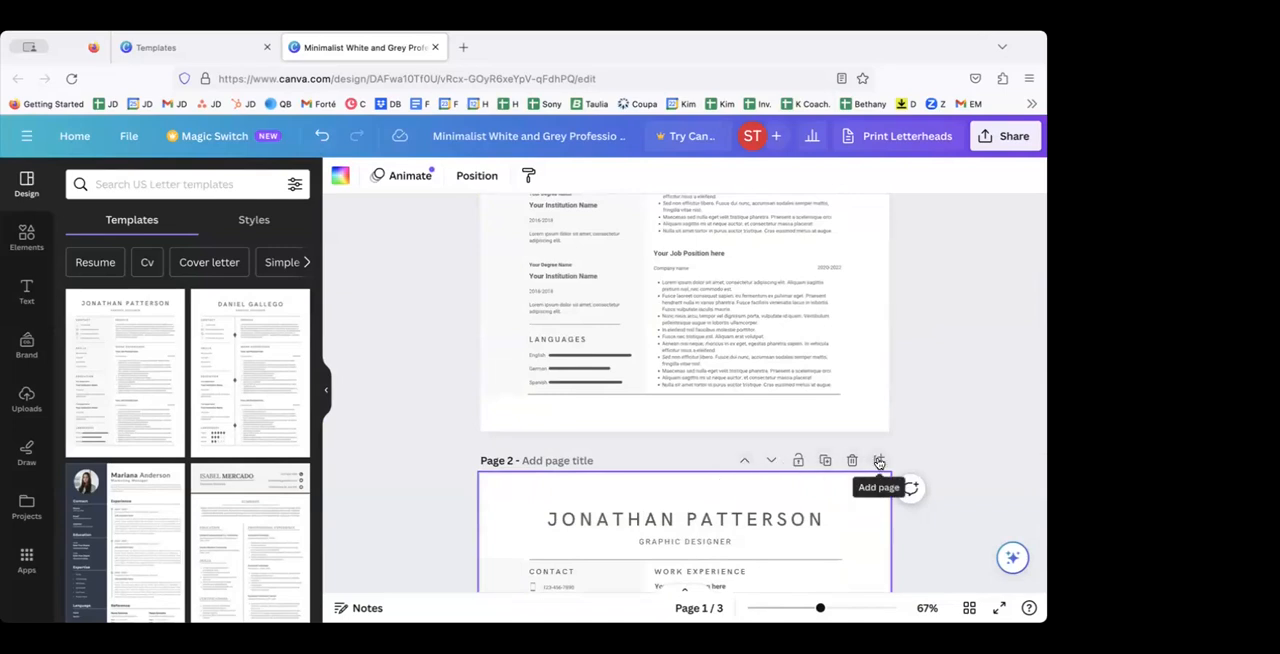
Step: Add a blank page at the end of the design, after the cover letter page
{"action": "scroll", "coordinate": [786, 518], "scroll_direction": "down", "scroll_amount": 5}
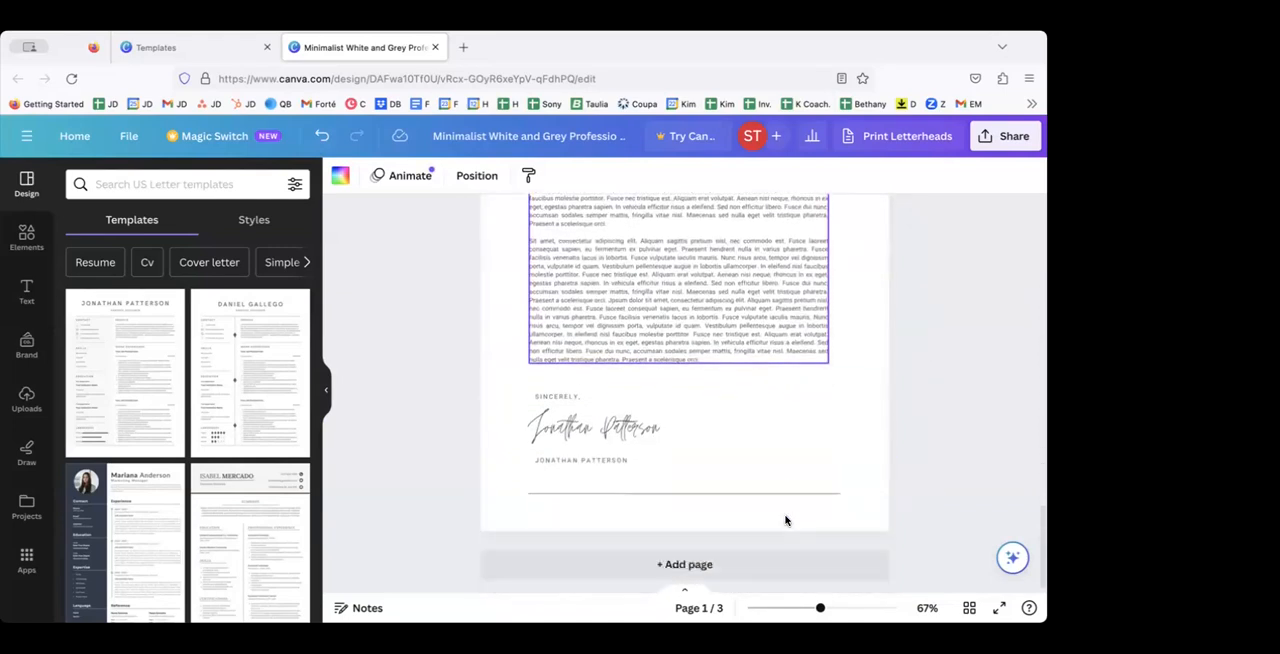
{"action": "scroll", "coordinate": [786, 520], "scroll_direction": "down", "scroll_amount": 1}
{"action": "left_click", "coordinate": [681, 555]}
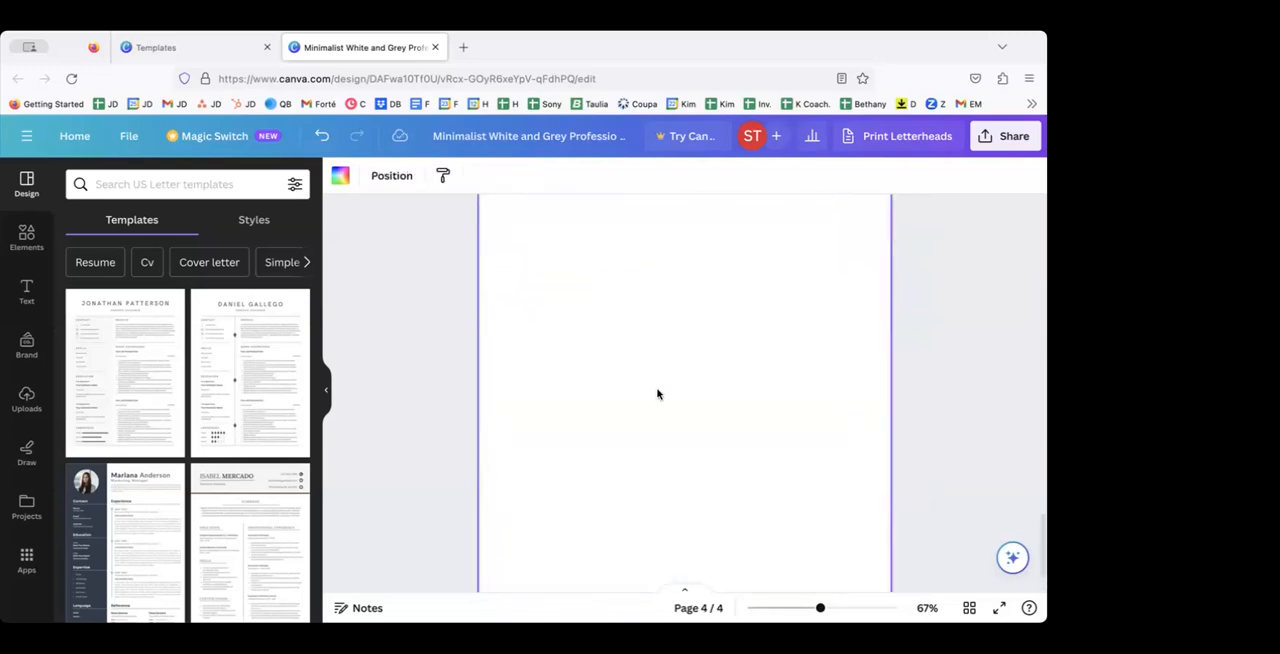
Step: Duplicate page 3, the cover letter page
{"action": "scroll", "coordinate": [657, 394], "scroll_direction": "up", "scroll_amount": 10}
{"action": "scroll", "coordinate": [657, 394], "scroll_direction": "up", "scroll_amount": 3}
{"action": "scroll", "coordinate": [657, 391], "scroll_direction": "down", "scroll_amount": 2}
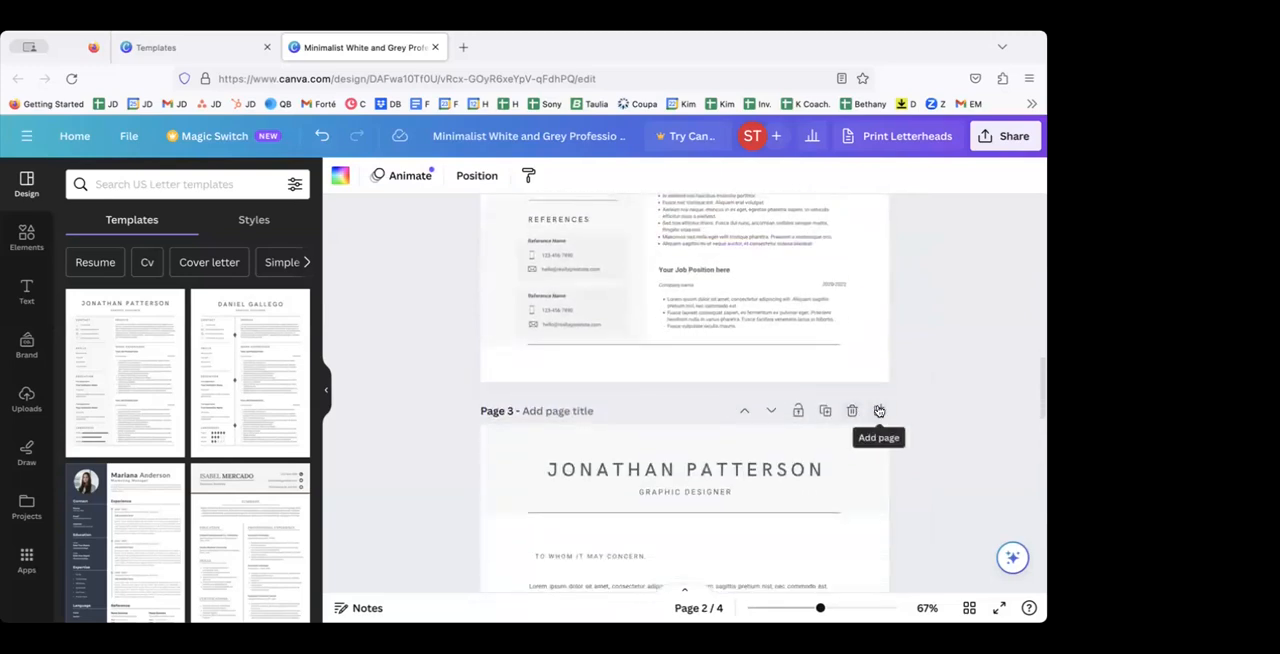
{"action": "left_click", "coordinate": [826, 412]}
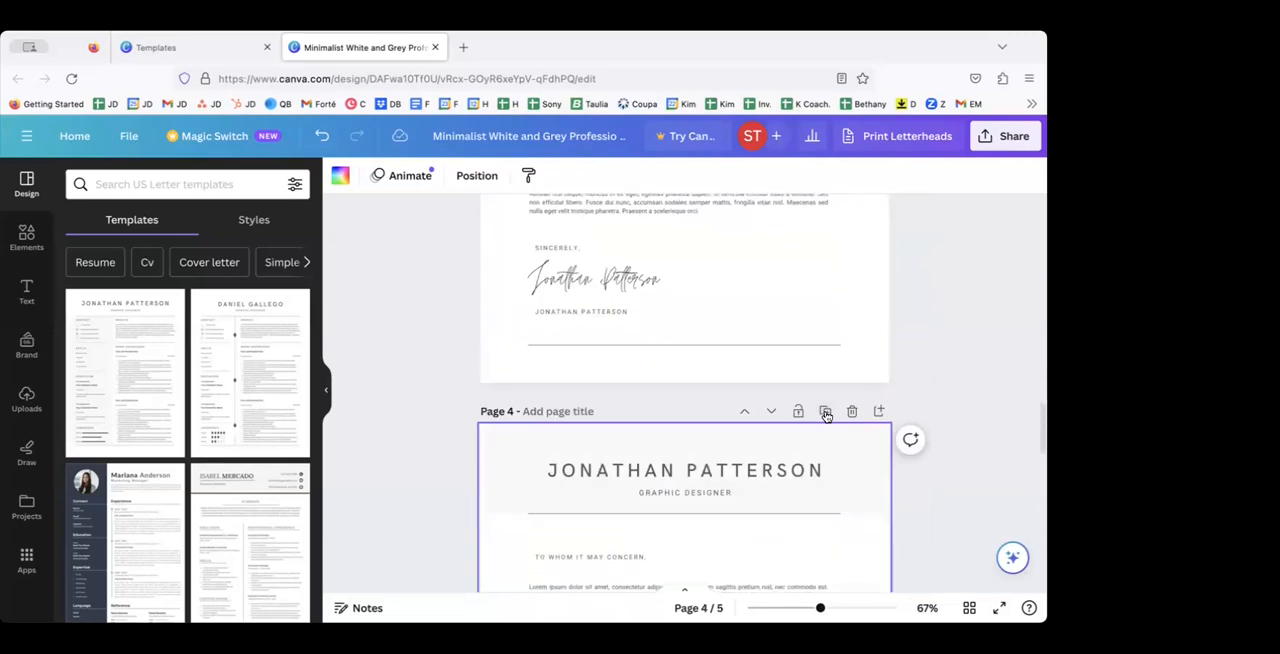
Step: Compare the cover letter on page 3 with its duplicate on page 4
{"action": "scroll", "coordinate": [826, 412], "scroll_direction": "down", "scroll_amount": 3}
{"action": "scroll", "coordinate": [826, 414], "scroll_direction": "up", "scroll_amount": 2}
{"action": "scroll", "coordinate": [826, 415], "scroll_direction": "up", "scroll_amount": 1}
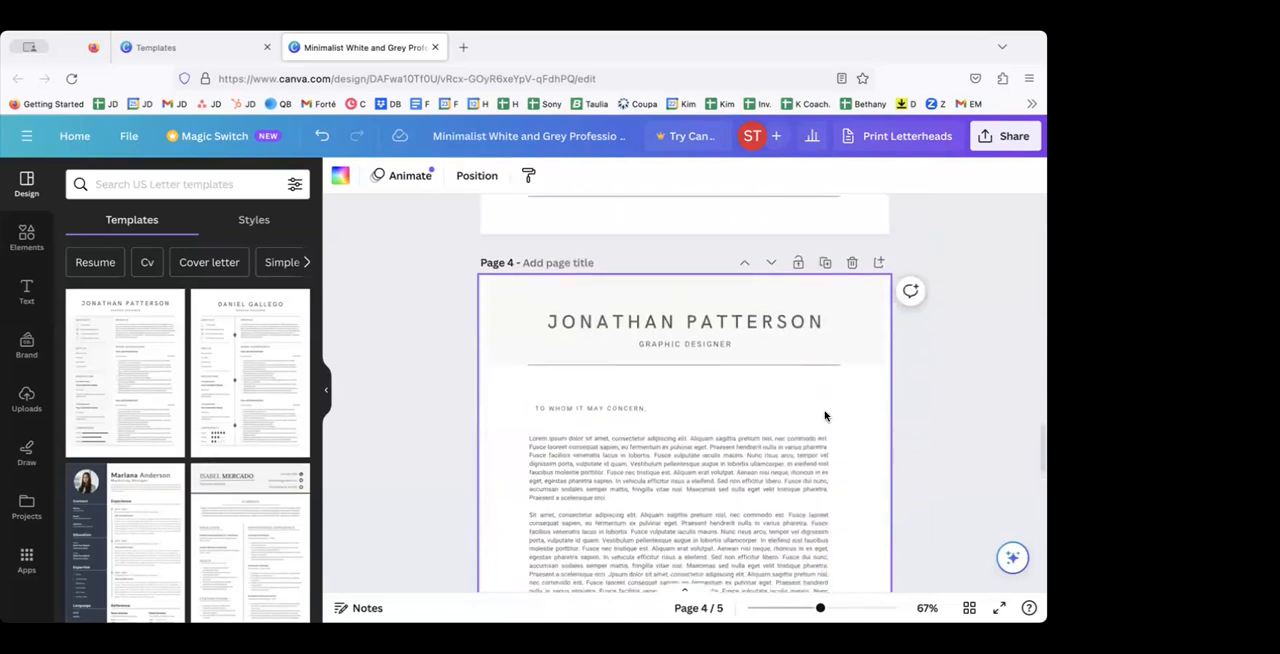
{"action": "scroll", "coordinate": [826, 417], "scroll_direction": "down", "scroll_amount": 3}
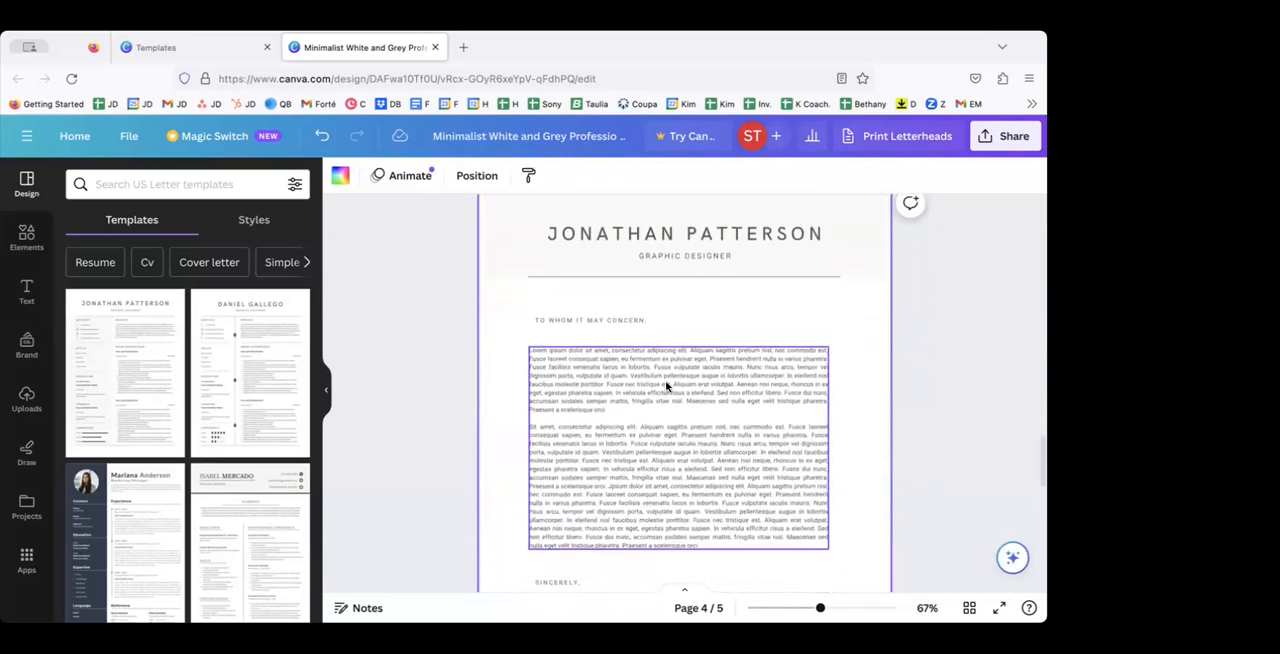
{"action": "scroll", "coordinate": [665, 380], "scroll_direction": "up", "scroll_amount": 5}
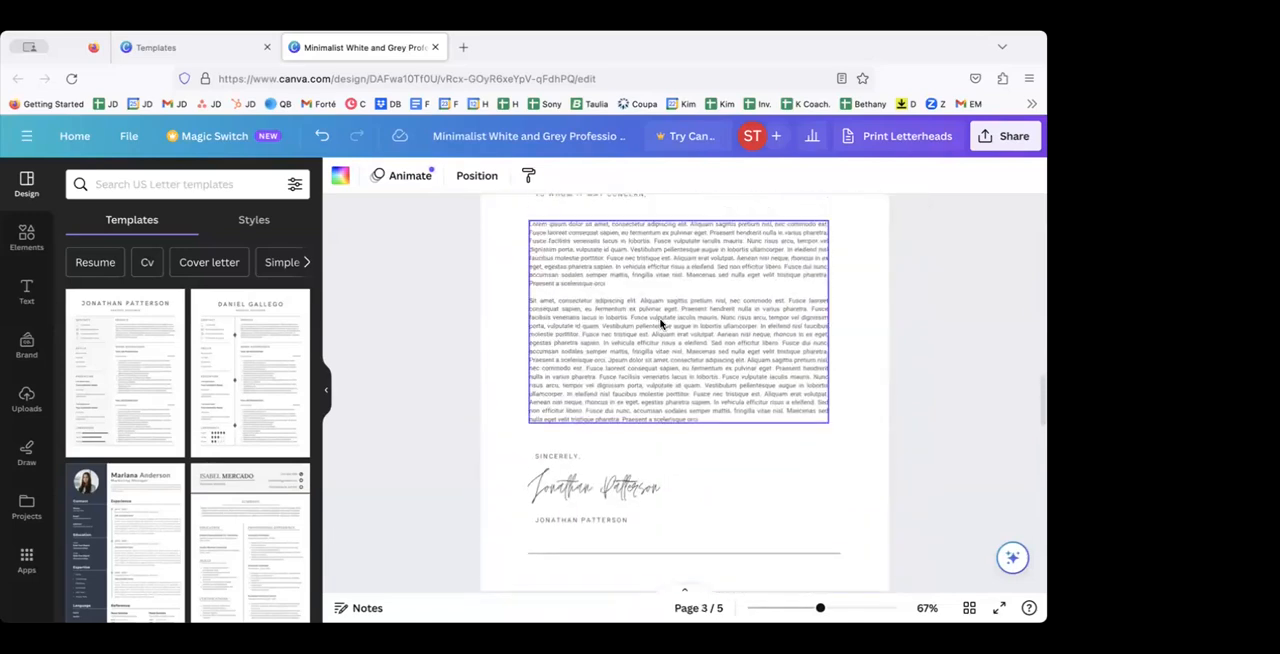
{"action": "scroll", "coordinate": [660, 323], "scroll_direction": "down", "scroll_amount": 2}
{"action": "scroll", "coordinate": [662, 323], "scroll_direction": "up", "scroll_amount": 2}
{"action": "scroll", "coordinate": [661, 300], "scroll_direction": "down", "scroll_amount": 5}
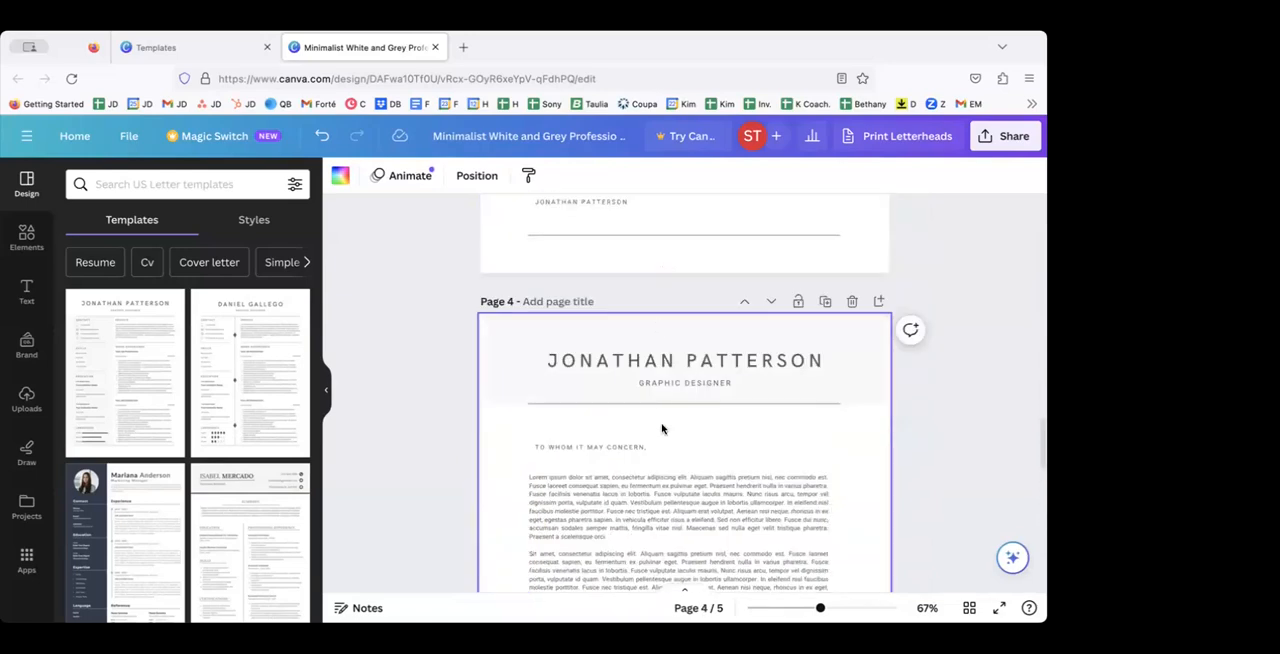
Step: Select all the body text of the duplicated cover letter on page 4
{"action": "left_click", "coordinate": [706, 519]}
{"action": "double_click", "coordinate": [703, 517]}
{"action": "scroll", "coordinate": [703, 515], "scroll_direction": "down", "scroll_amount": 3}
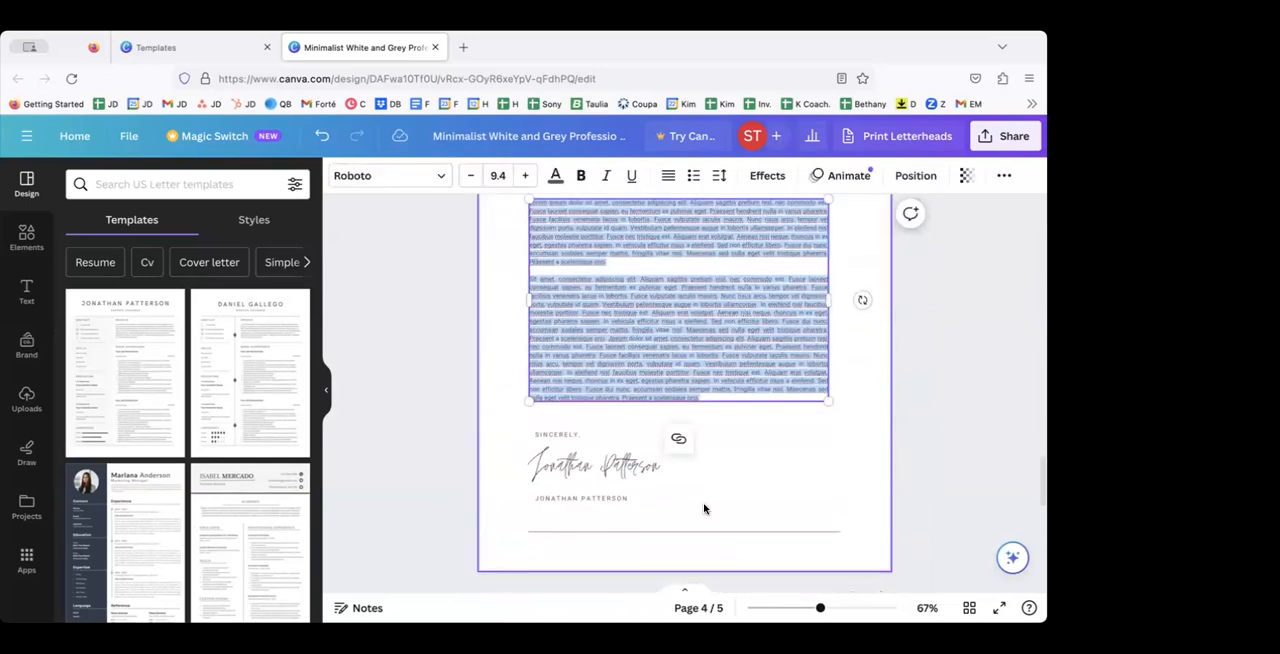
{"action": "scroll", "coordinate": [703, 508], "scroll_direction": "up", "scroll_amount": 6}
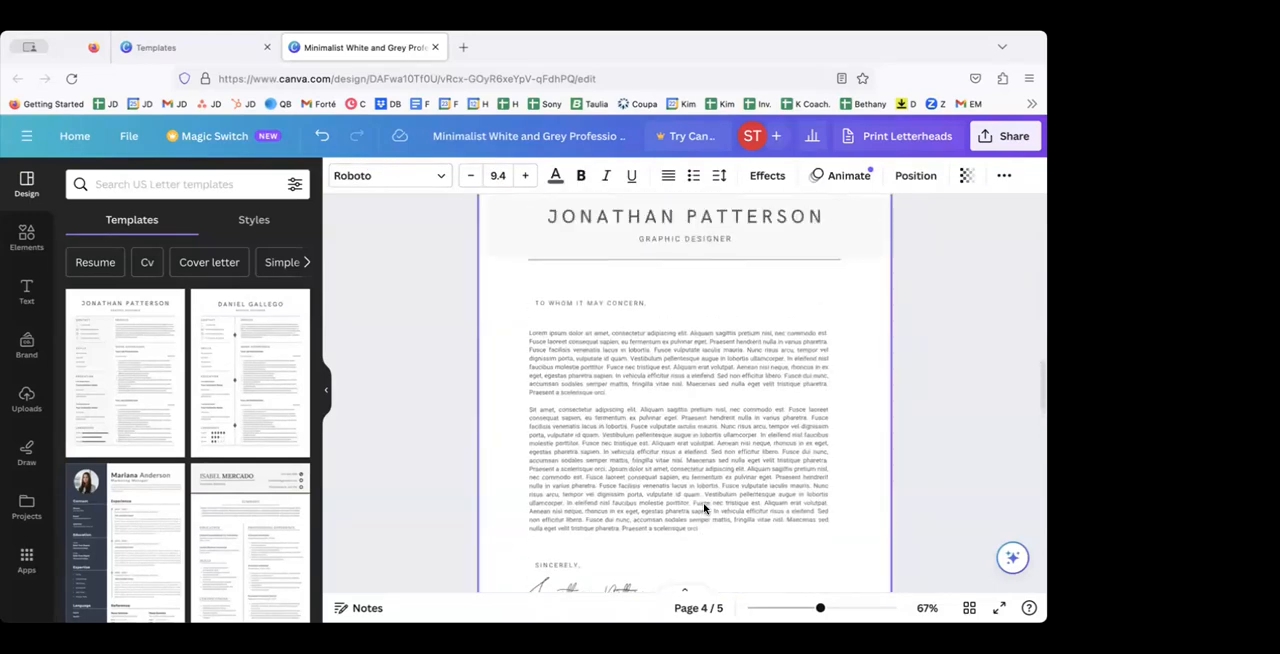
Step: Review the design's pages, from the resume pages to the blank page 5 and back to page 1
{"action": "scroll", "coordinate": [703, 508], "scroll_direction": "up", "scroll_amount": 5}
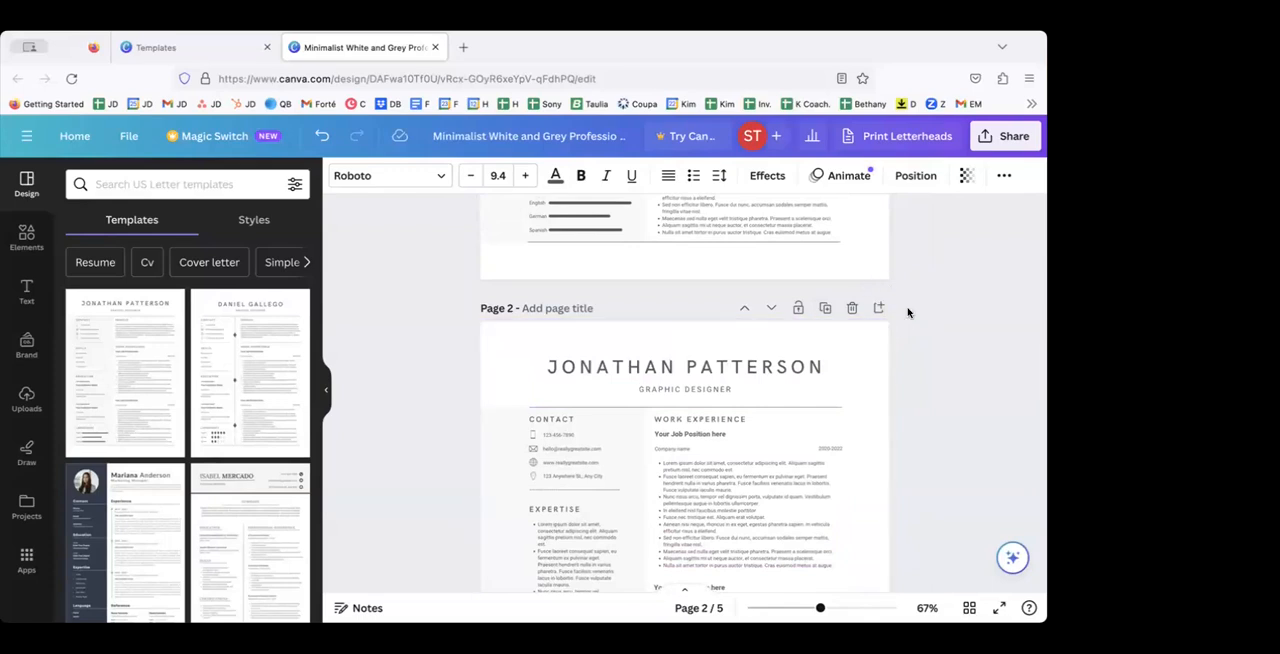
{"action": "scroll", "coordinate": [806, 413], "scroll_direction": "down", "scroll_amount": 10}
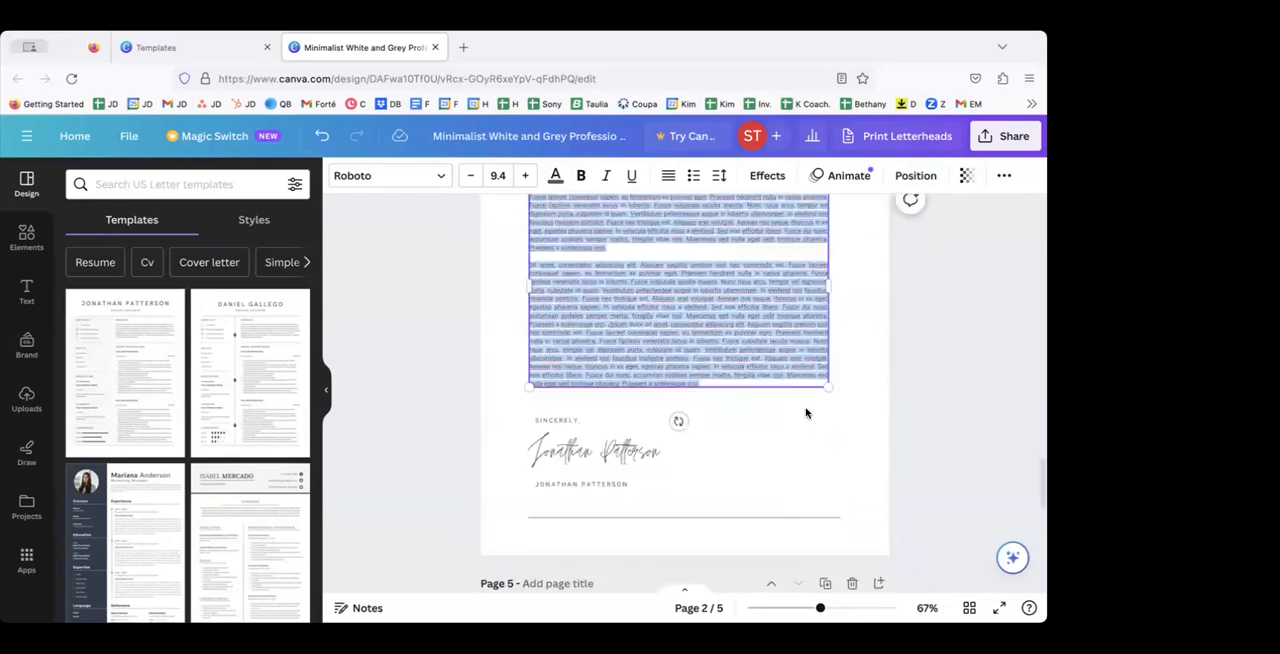
{"action": "scroll", "coordinate": [806, 413], "scroll_direction": "down", "scroll_amount": 5}
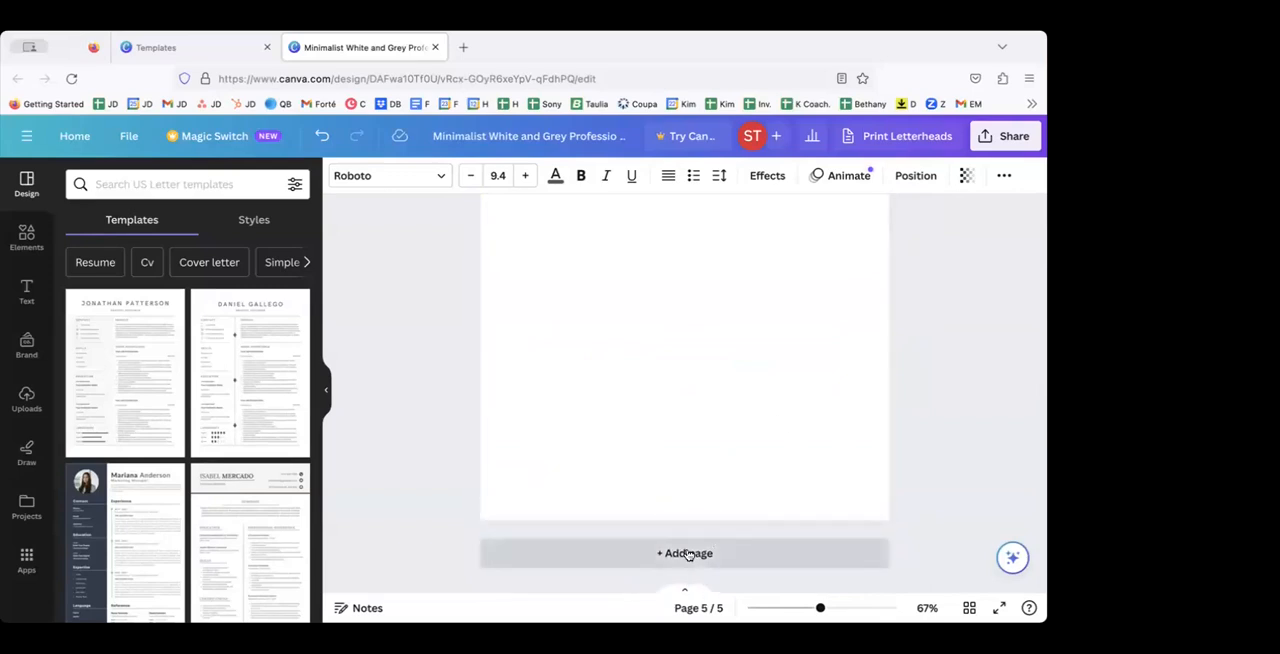
{"action": "scroll", "coordinate": [688, 555], "scroll_direction": "up", "scroll_amount": 3}
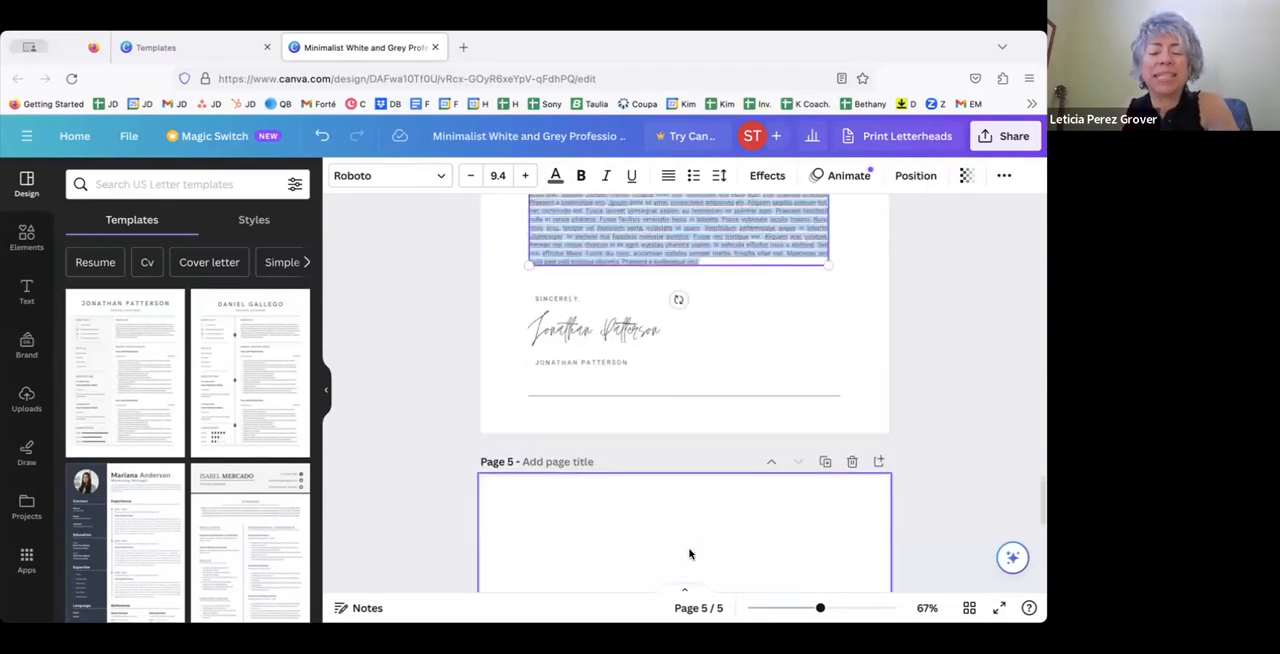
{"action": "scroll", "coordinate": [688, 555], "scroll_direction": "up", "scroll_amount": 2}
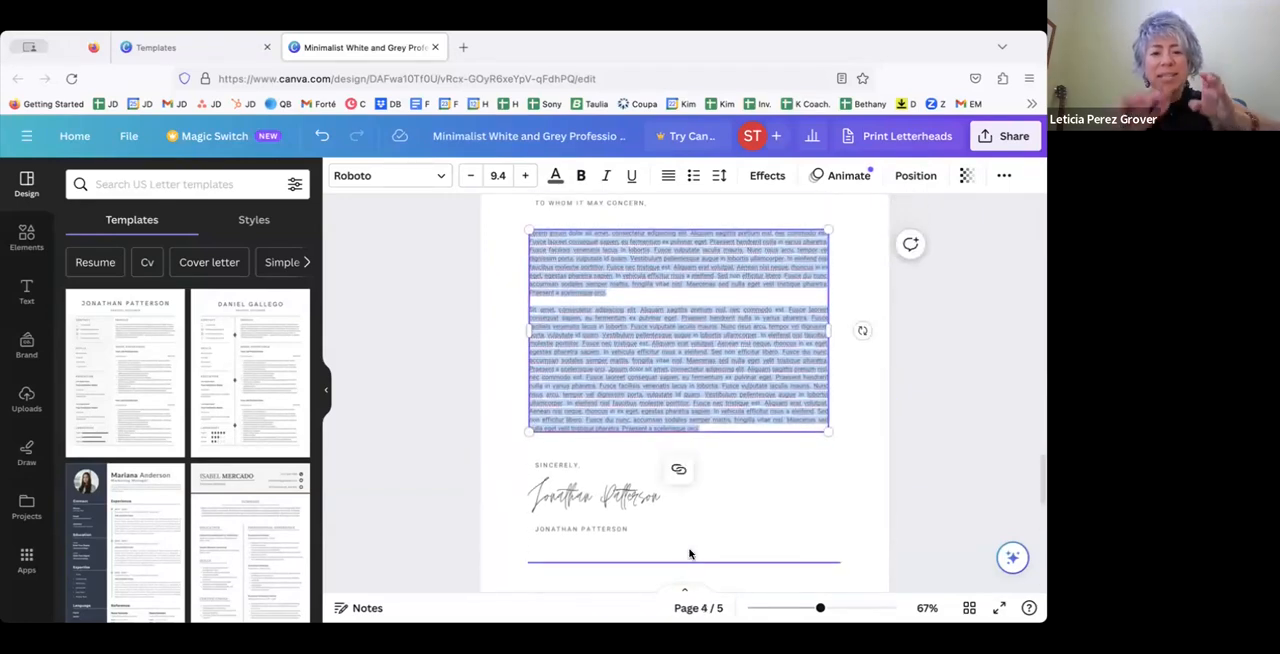
{"action": "scroll", "coordinate": [688, 553], "scroll_direction": "up", "scroll_amount": 1}
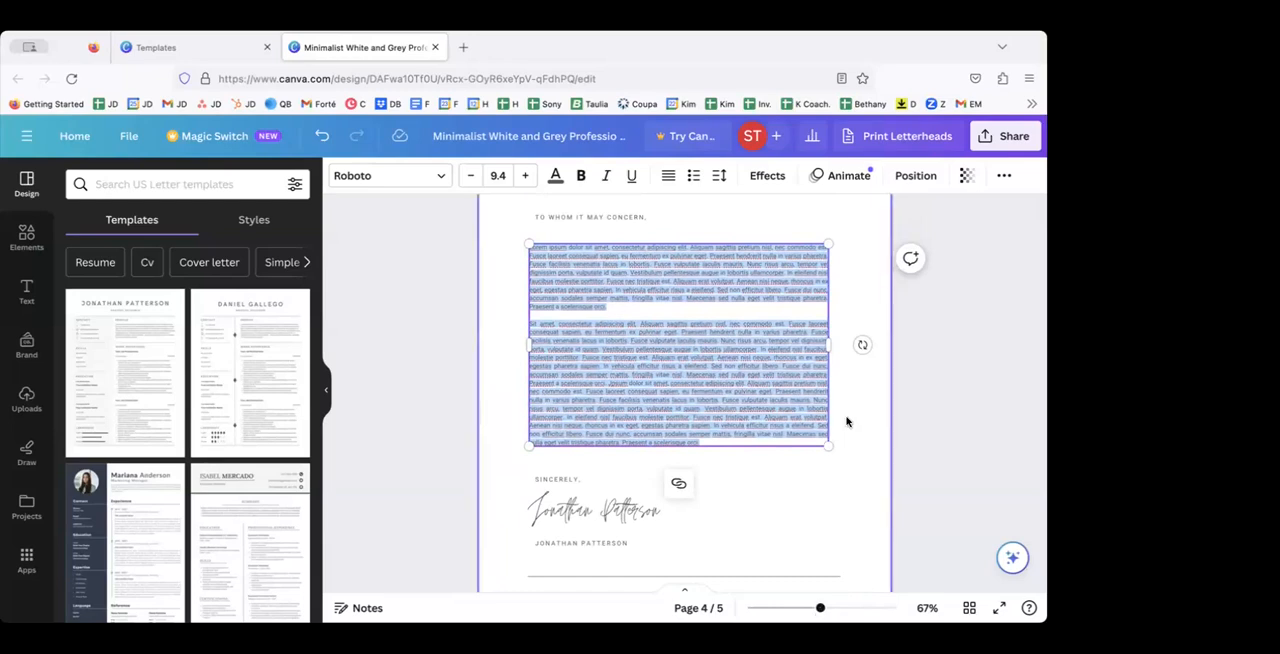
{"action": "scroll", "coordinate": [846, 421], "scroll_direction": "up", "scroll_amount": 10}
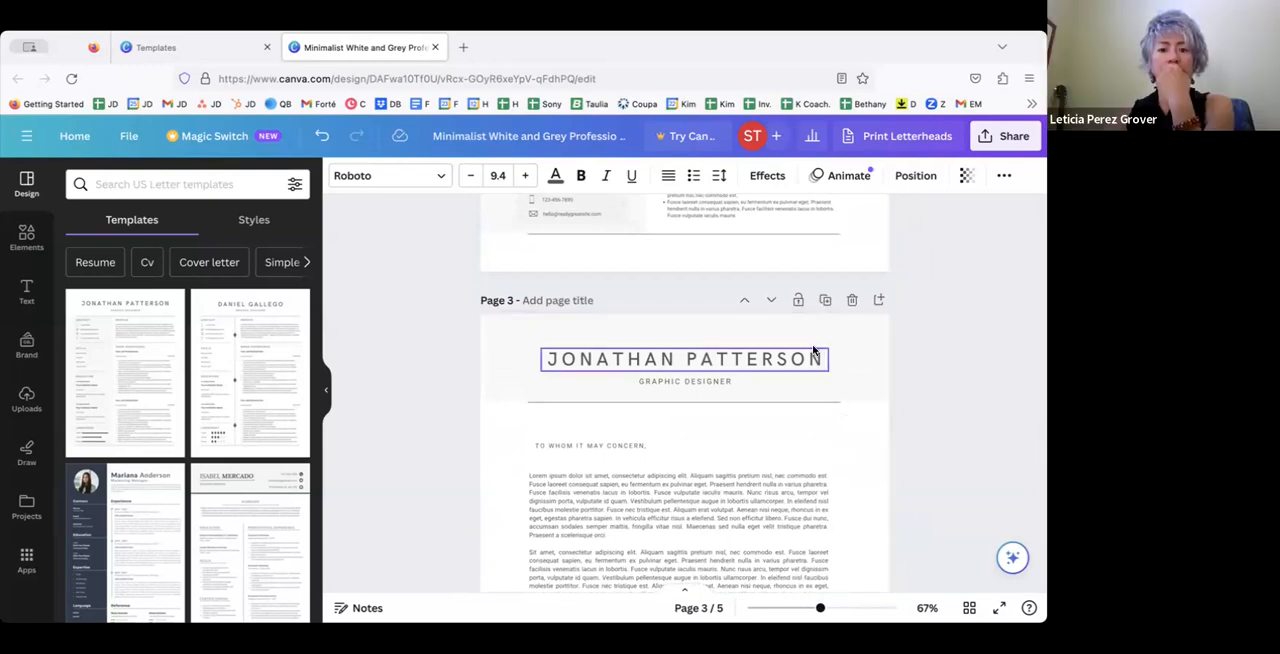
{"action": "scroll", "coordinate": [814, 356], "scroll_direction": "up", "scroll_amount": 10}
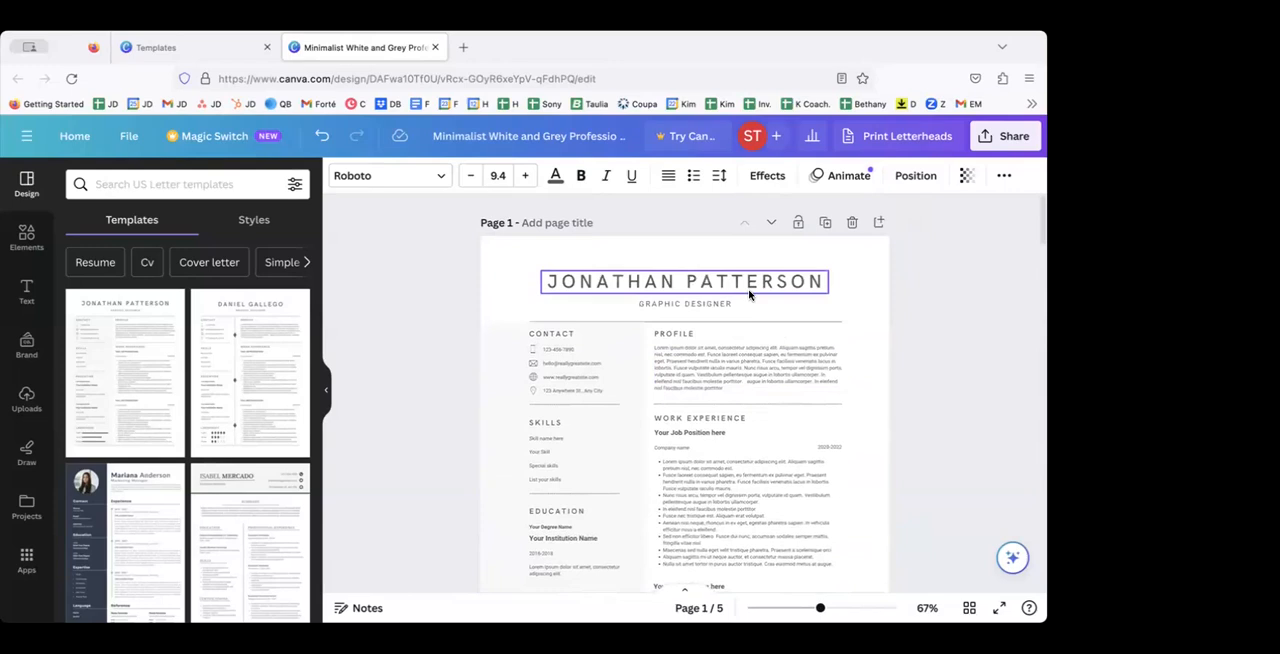
Step: Select the name heading on page 1 and search the fonts for "calligraphy"
{"action": "left_click", "coordinate": [722, 283]}
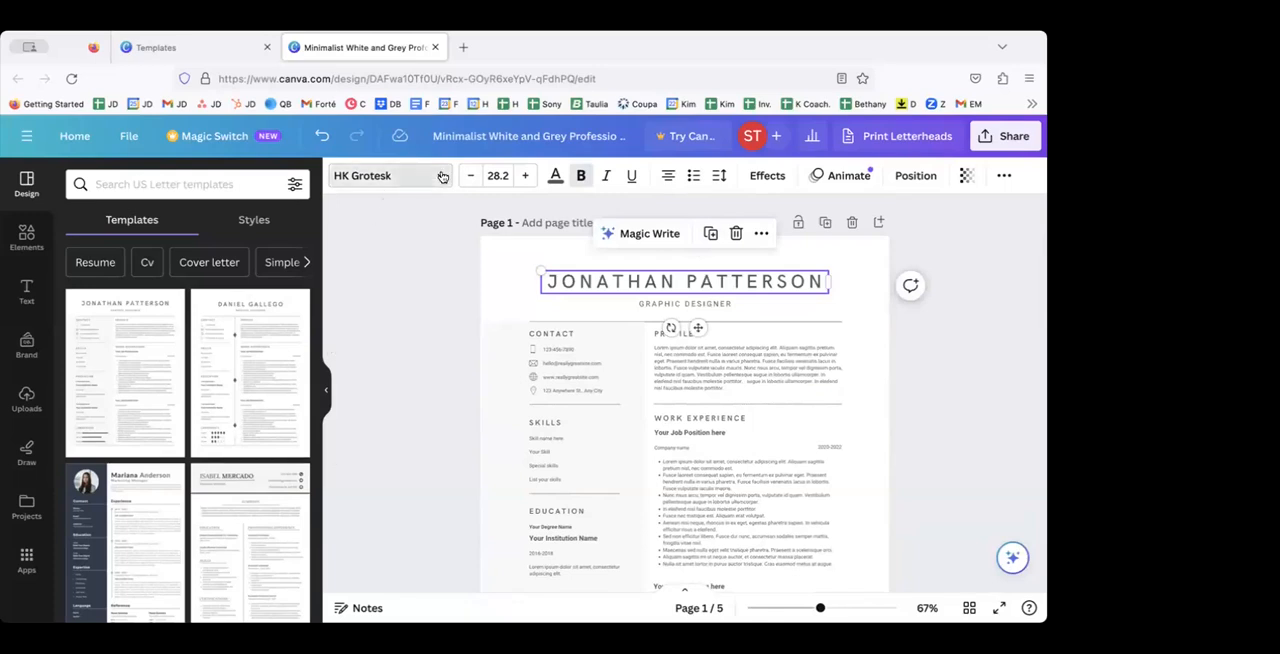
{"action": "left_click", "coordinate": [429, 180]}
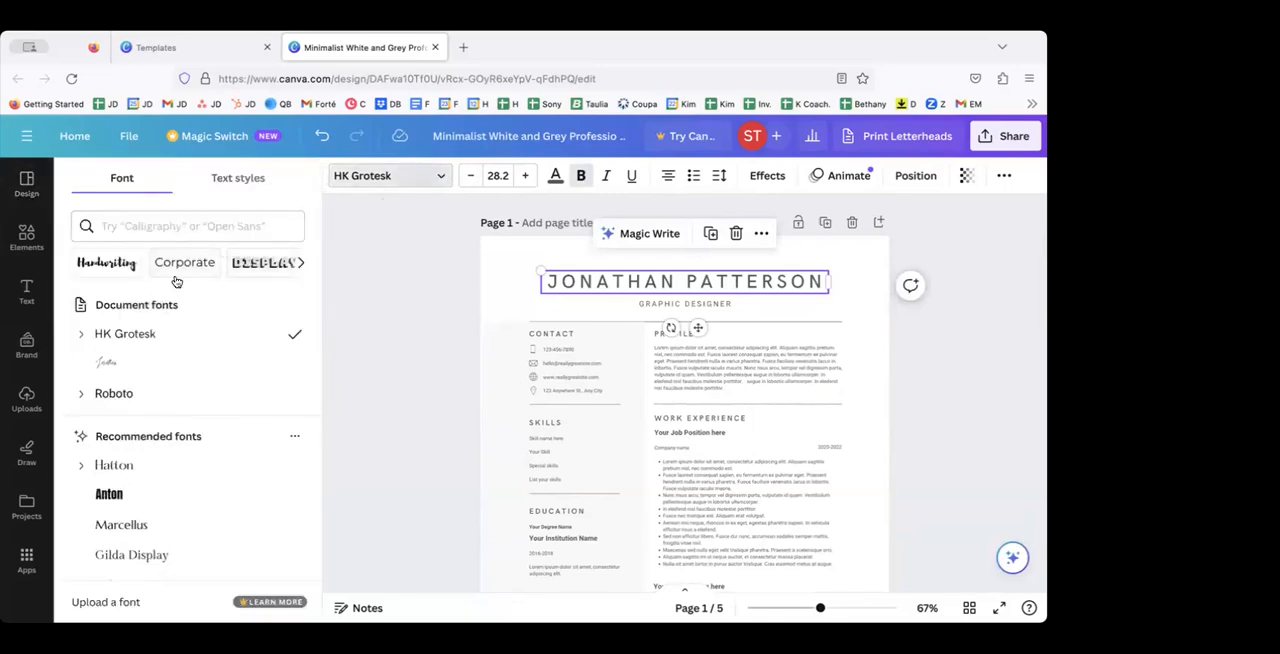
{"action": "left_click", "coordinate": [145, 229]}
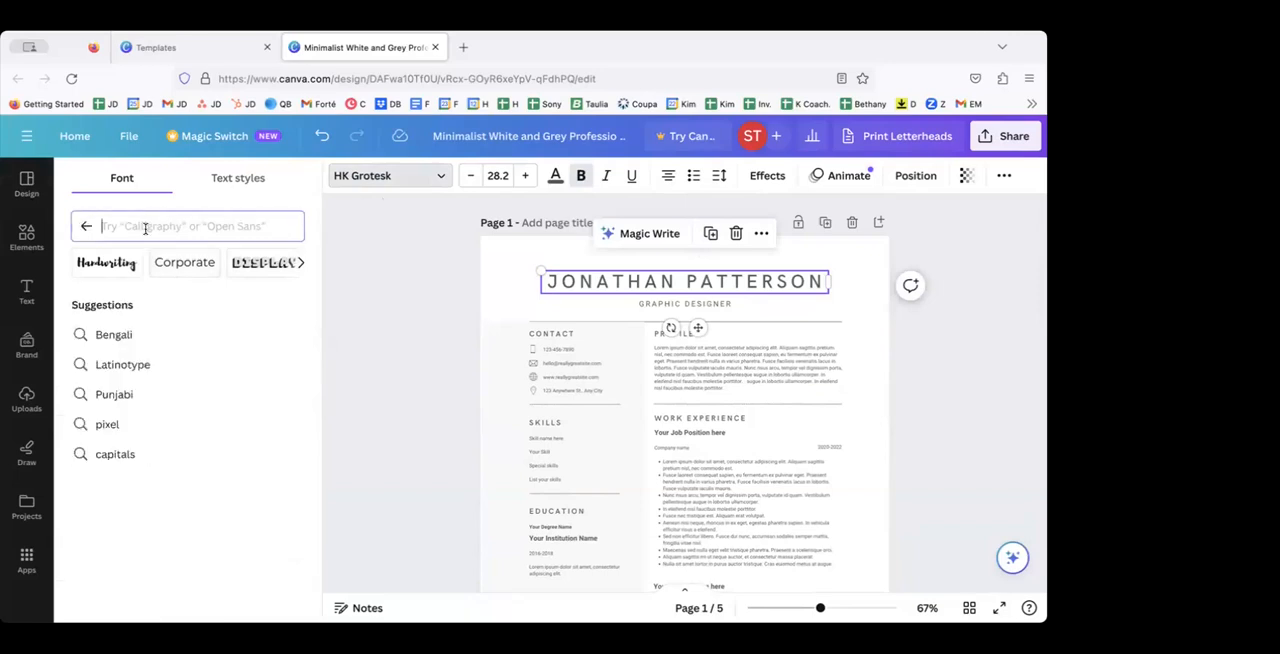
{"action": "type", "text": "calligr"}
{"action": "left_click", "coordinate": [136, 305]}
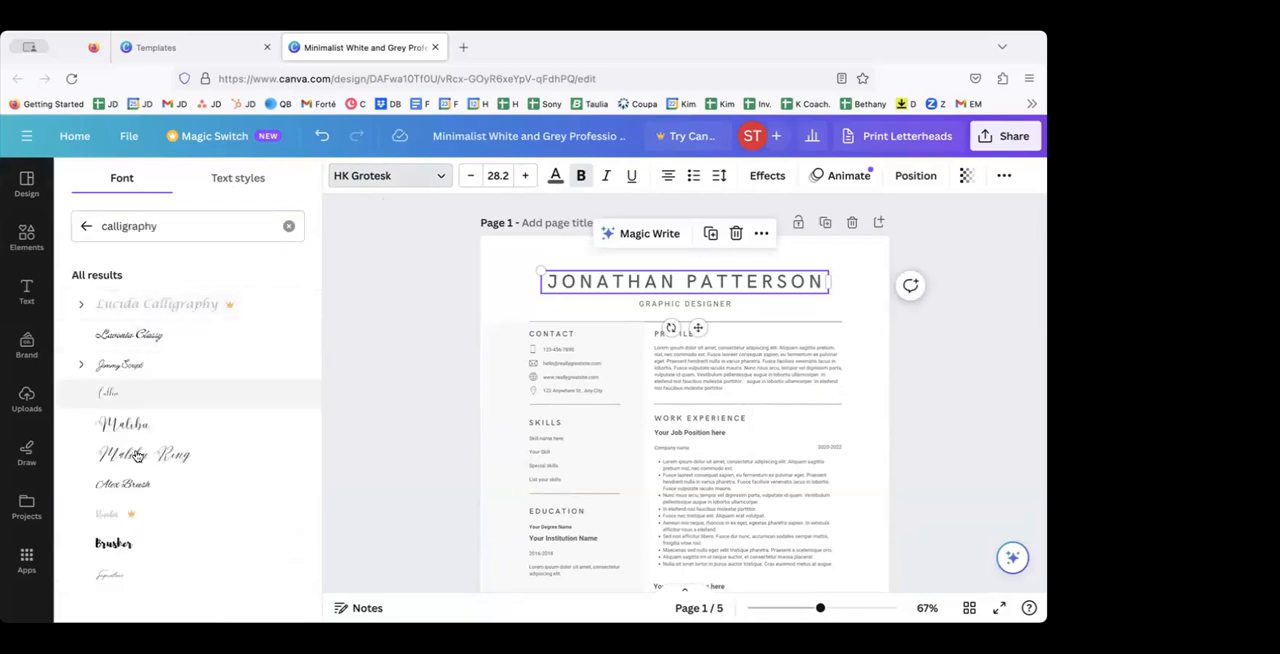
Step: Try Lucida Calligraphy and Lavonia Classy as the font of the page 1 name heading and undo the font change
{"action": "left_click", "coordinate": [150, 304]}
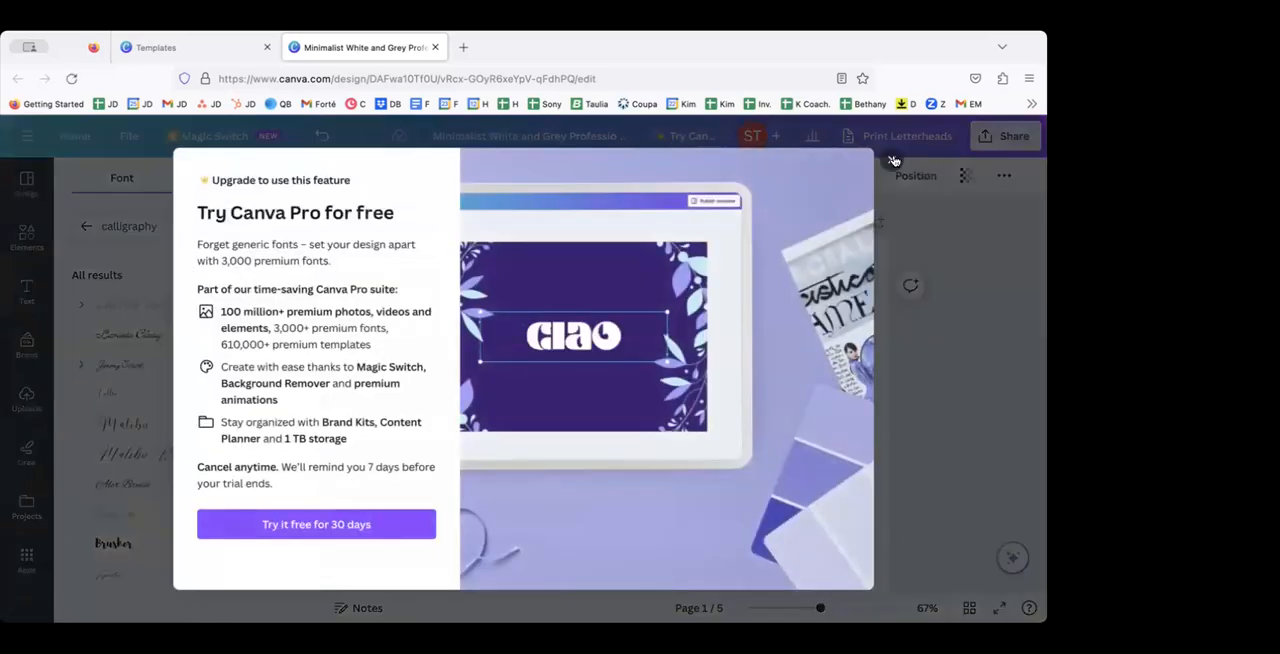
{"action": "left_click", "coordinate": [892, 163]}
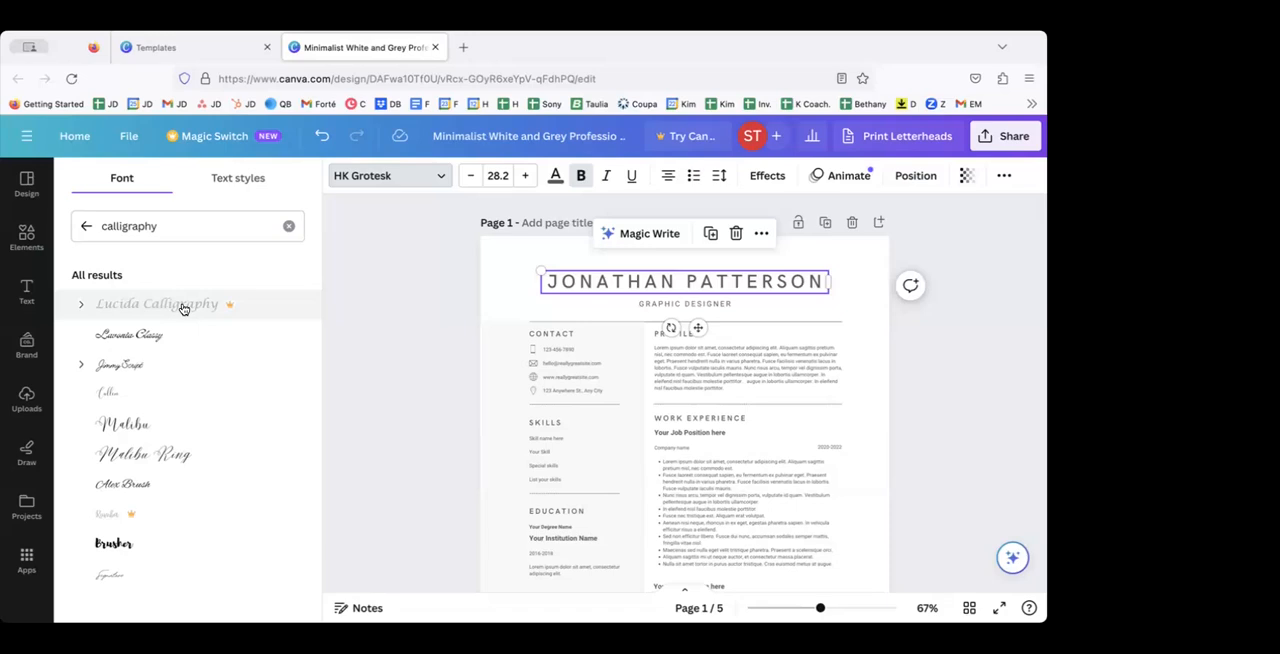
{"action": "left_click", "coordinate": [142, 336]}
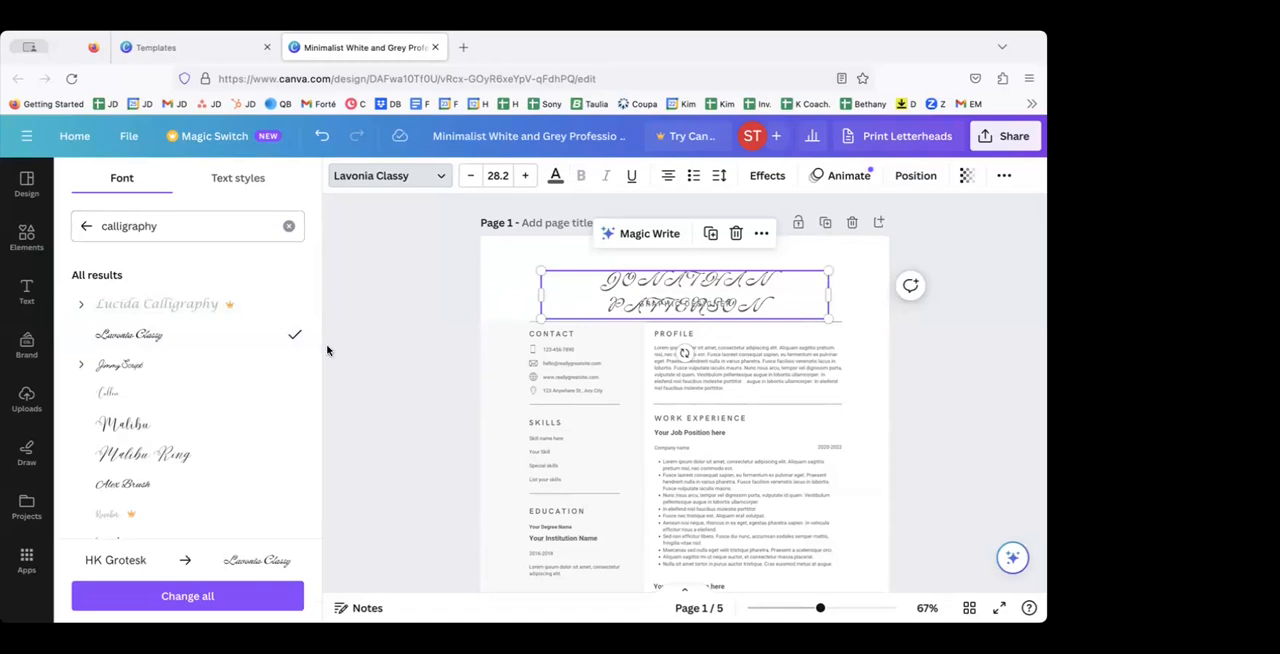
{"action": "left_click", "coordinate": [323, 137]}
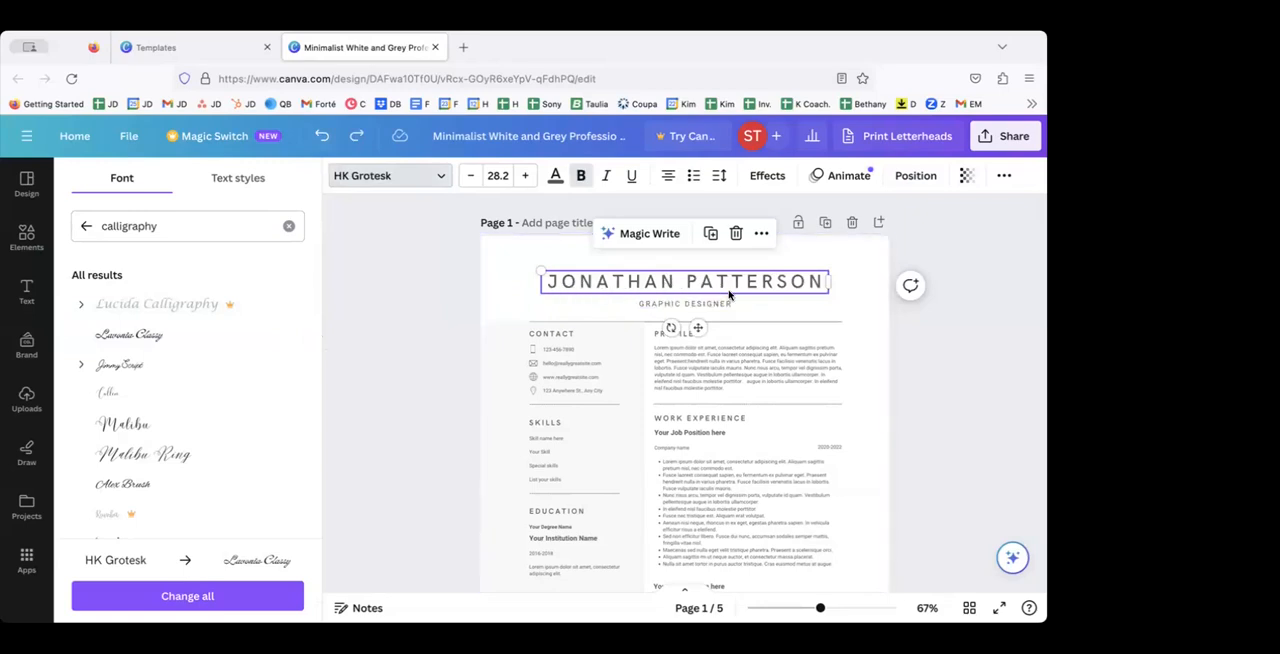
Step: Turn off the uppercase formatting of the name heading on page 1
{"action": "left_click", "coordinate": [762, 234]}
{"action": "left_click", "coordinate": [762, 237]}
{"action": "left_click", "coordinate": [1004, 176]}
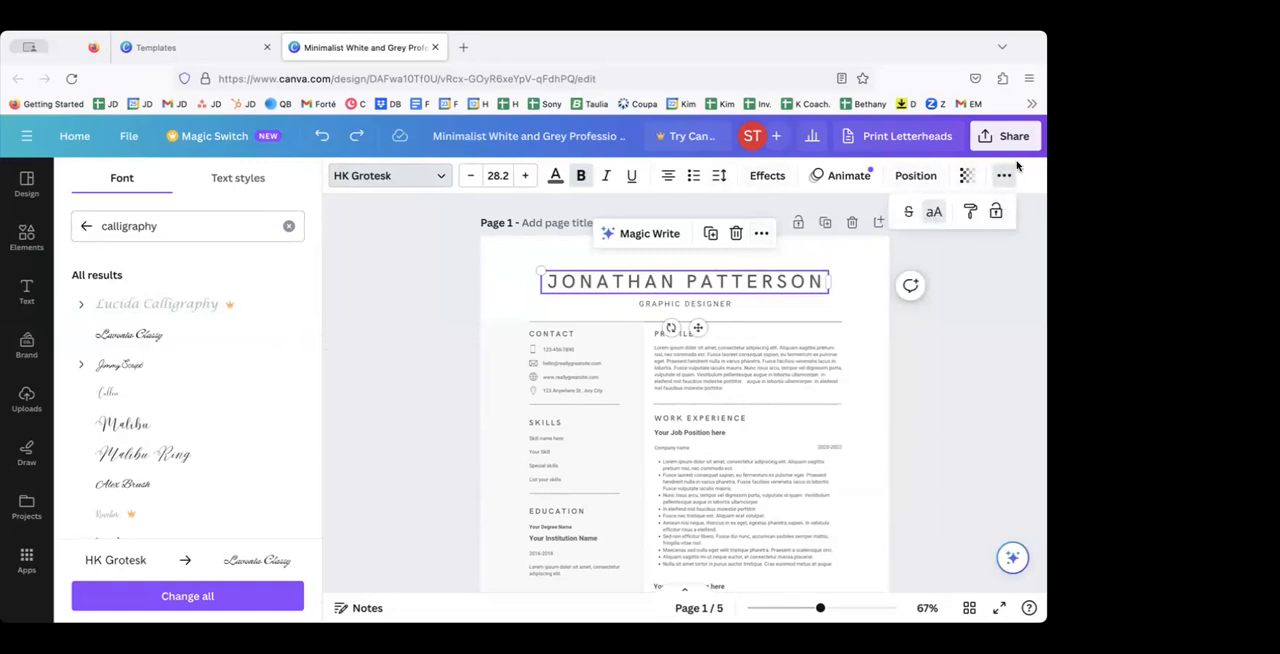
{"action": "left_click", "coordinate": [933, 215]}
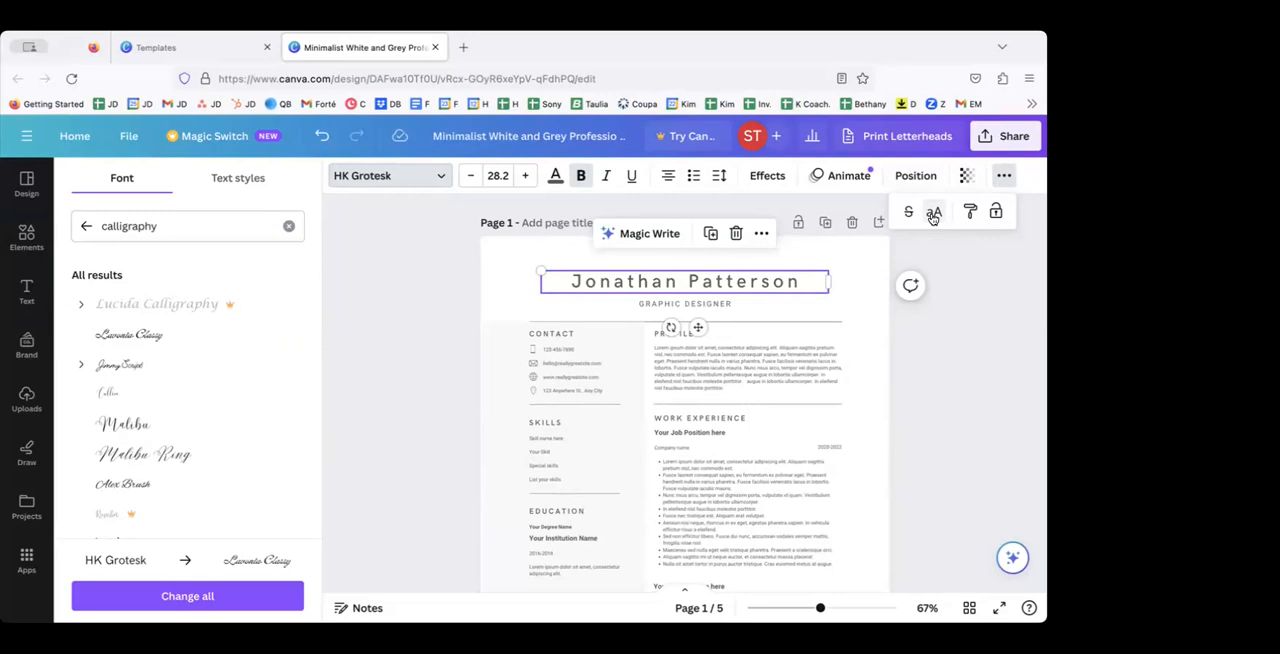
Step: Switch the name heading back to uppercase and return it to mixed case
{"action": "left_click", "coordinate": [1006, 178]}
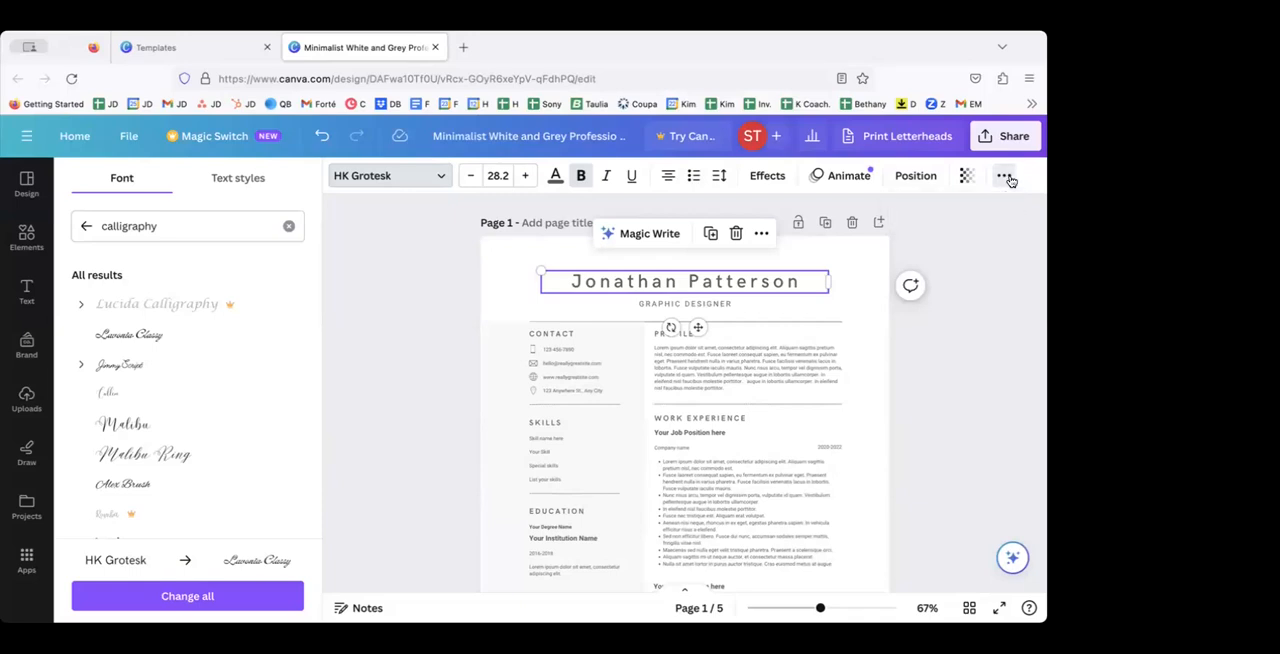
{"action": "left_click", "coordinate": [1006, 178]}
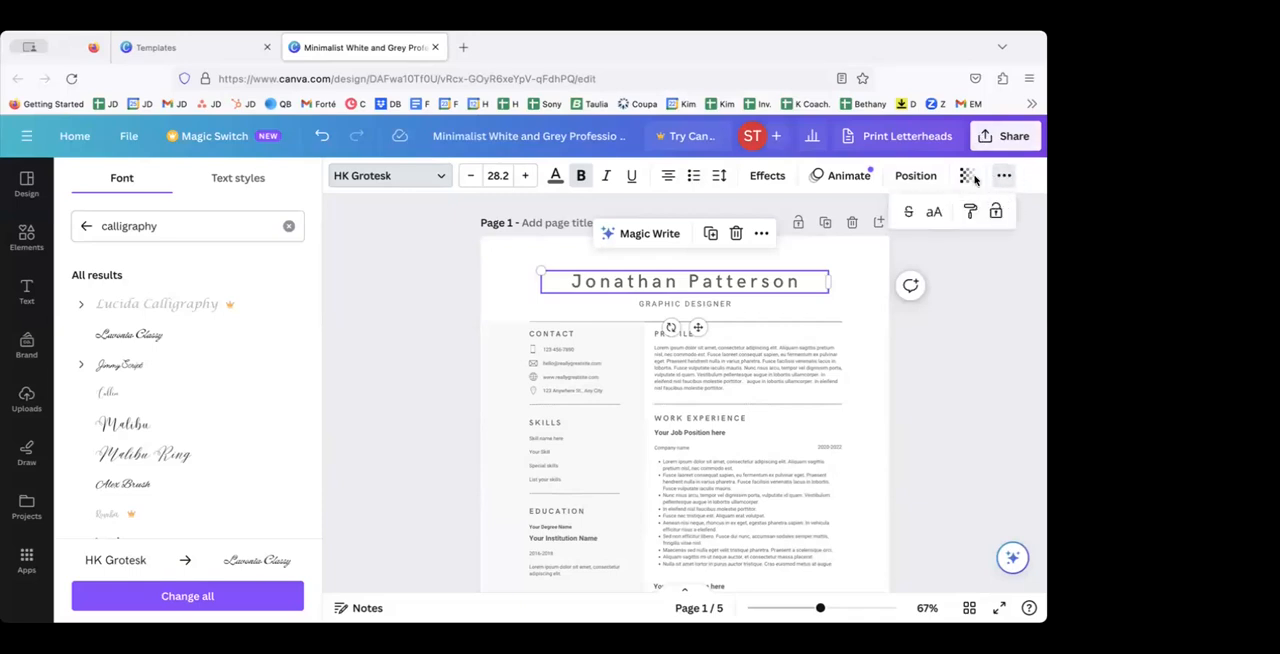
{"action": "left_click", "coordinate": [933, 214]}
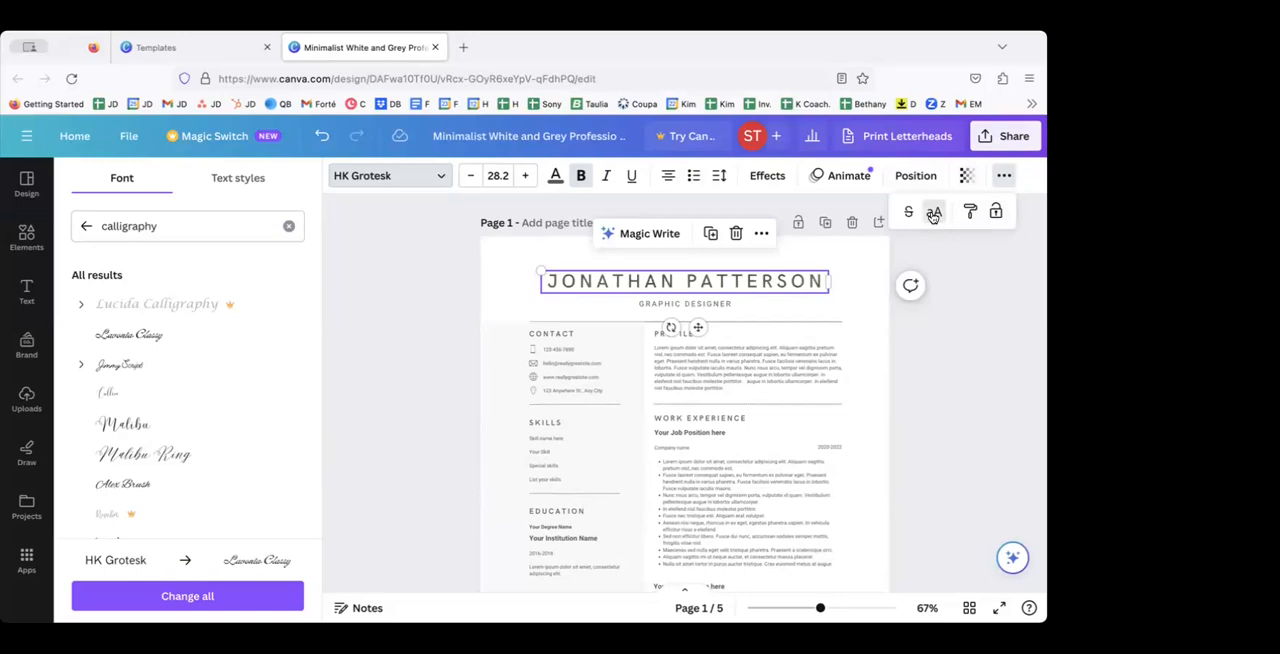
{"action": "left_click", "coordinate": [933, 214]}
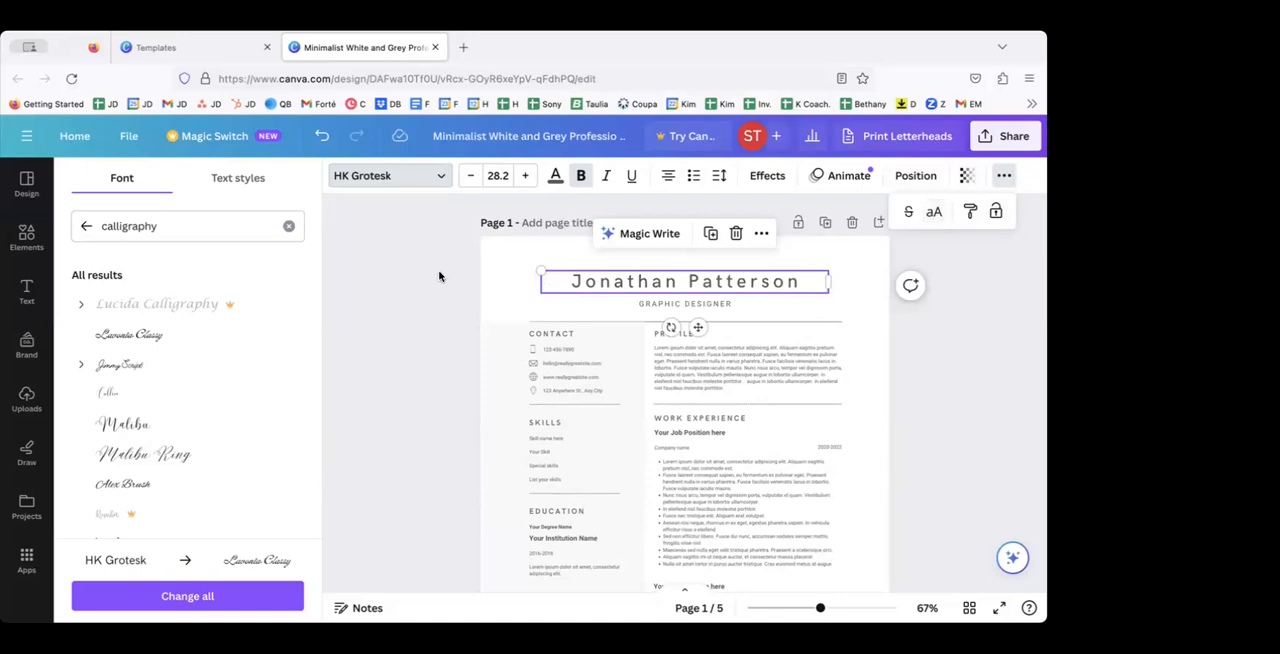
Step: Apply the Lavonia Classy font to the name heading on page 1 and close the font list
{"action": "left_click", "coordinate": [136, 336]}
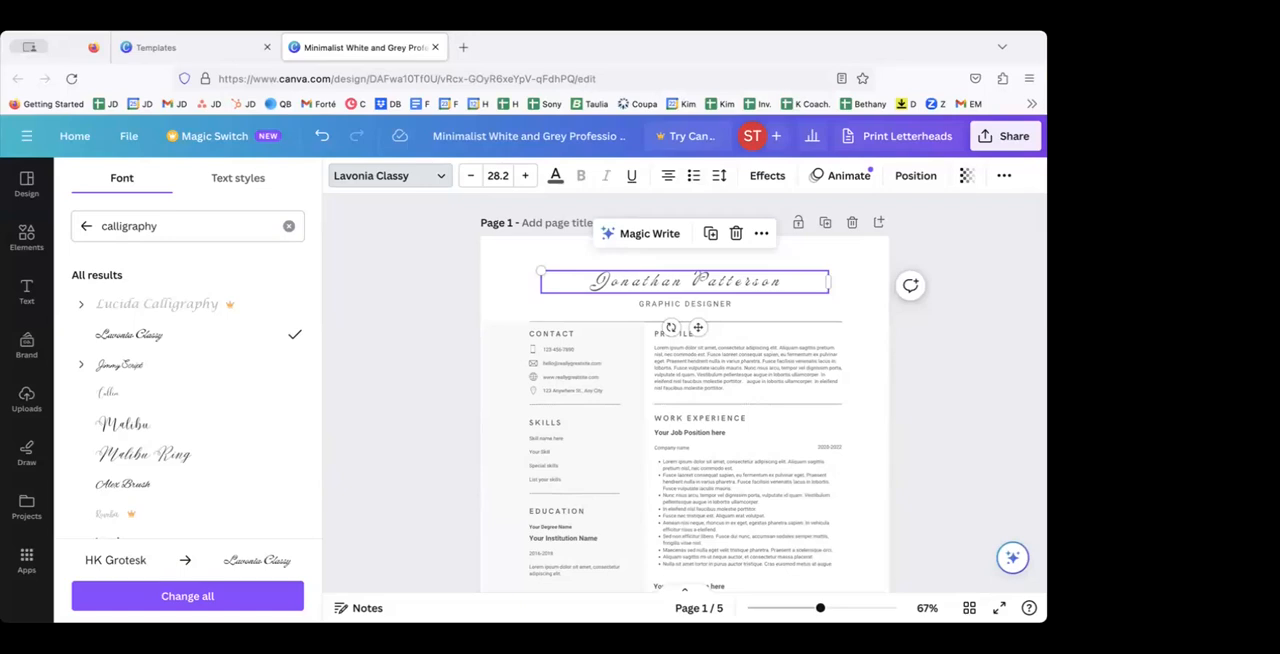
{"action": "left_click", "coordinate": [370, 420]}
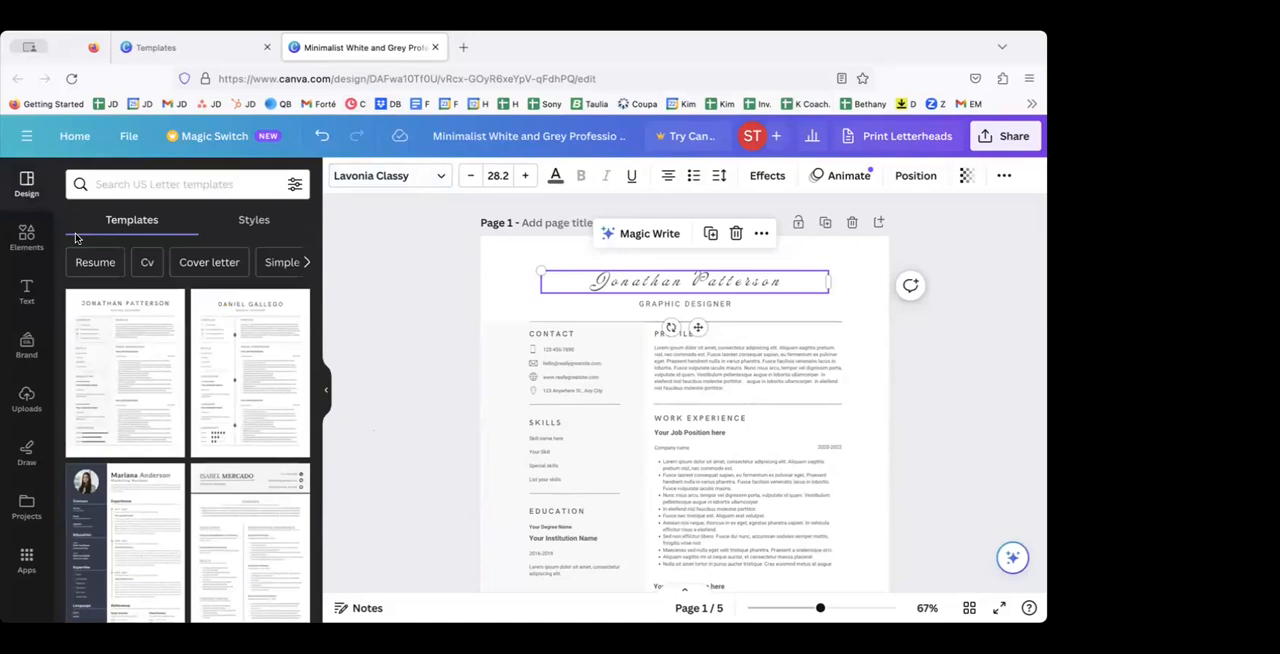
Step: Switch to the browser tab with the template results, view the Projects page, and open the Templates page from Home
{"action": "left_click", "coordinate": [204, 52]}
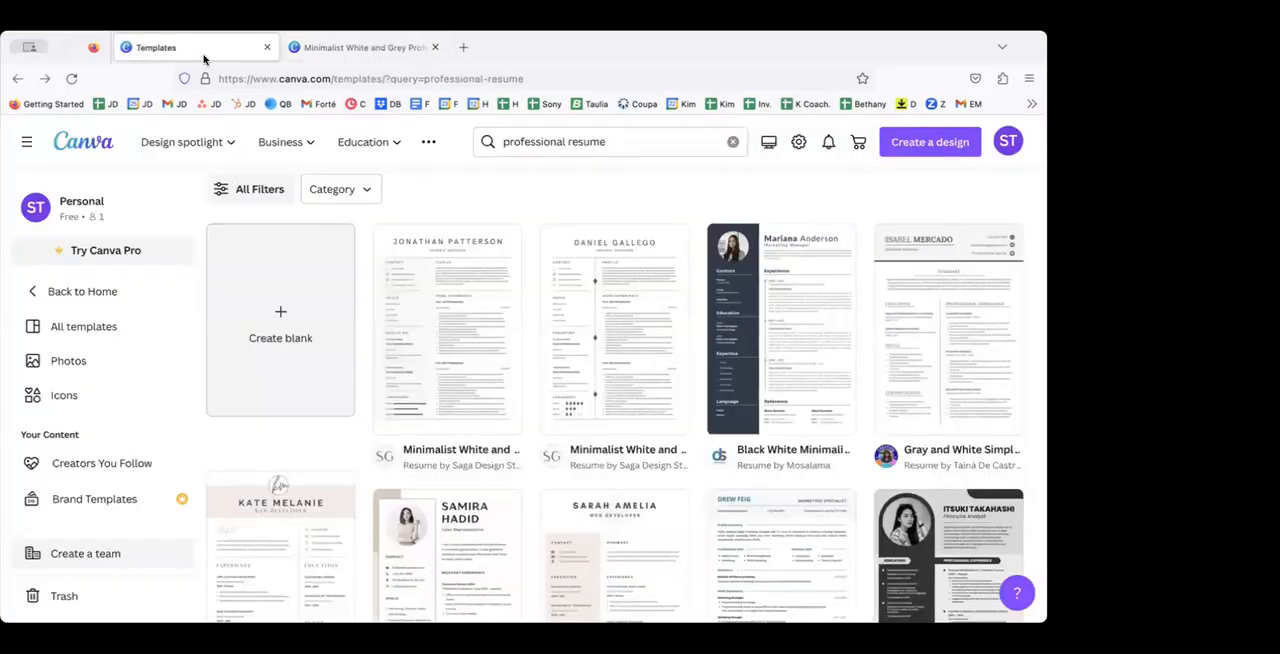
{"action": "left_click", "coordinate": [75, 291]}
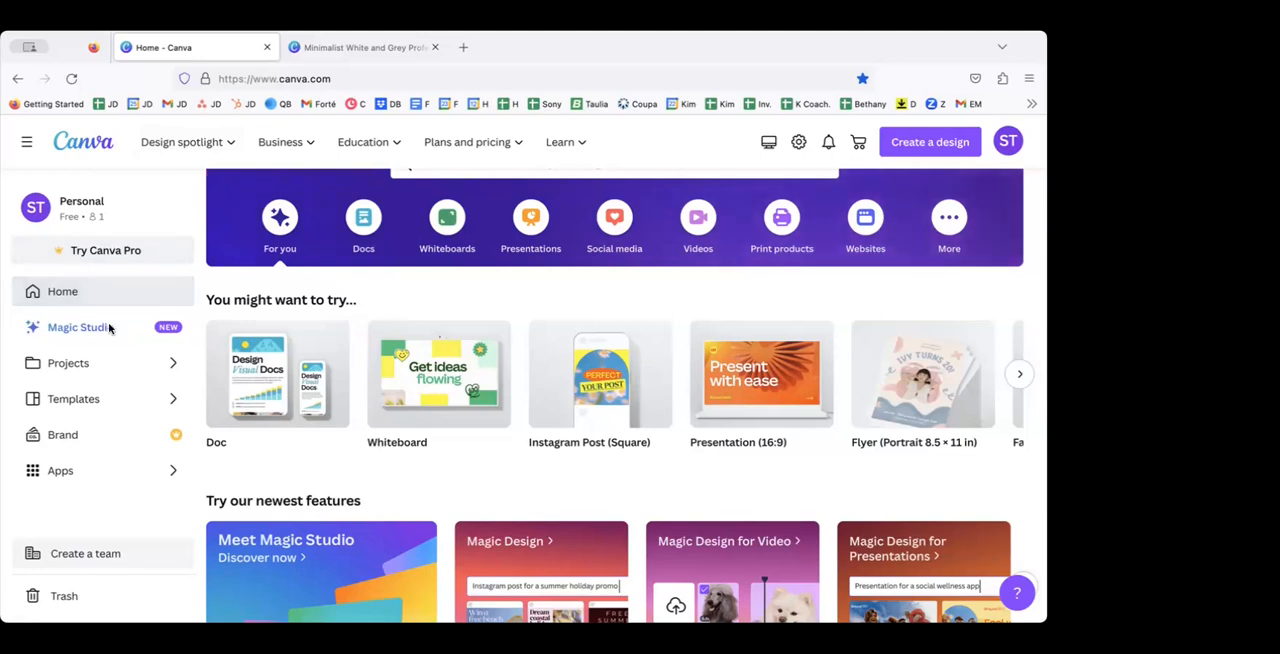
{"action": "left_click", "coordinate": [106, 364]}
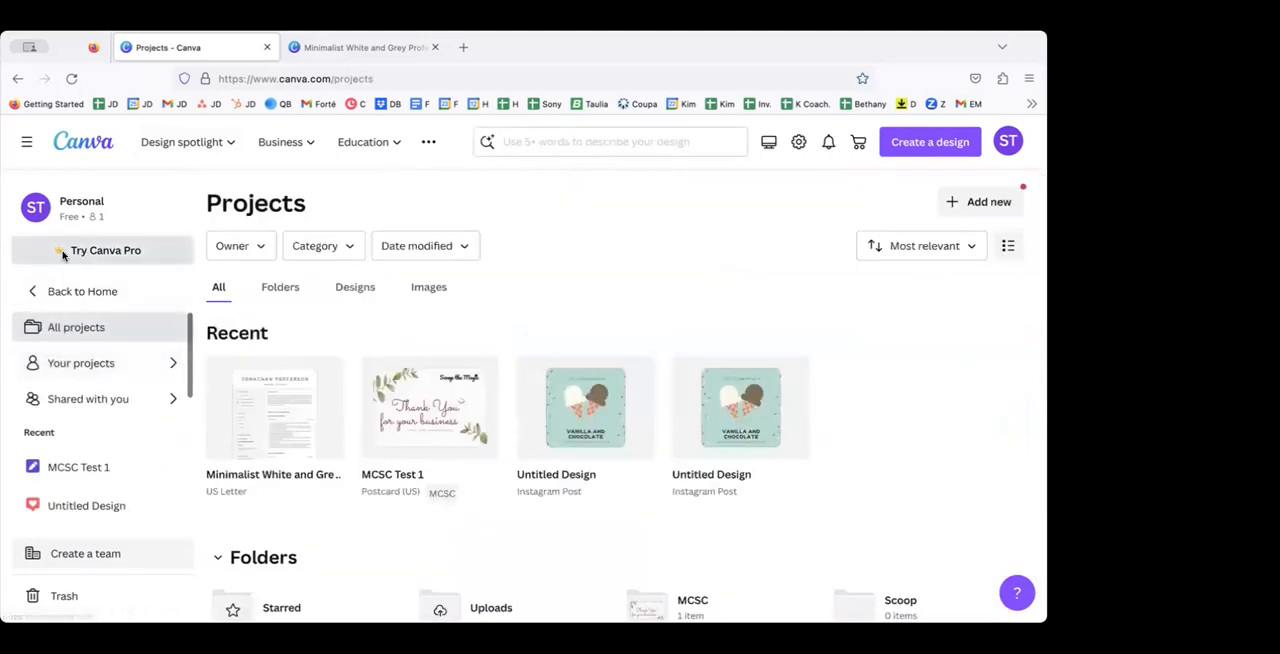
{"action": "left_click", "coordinate": [85, 291]}
{"action": "left_click", "coordinate": [90, 399]}
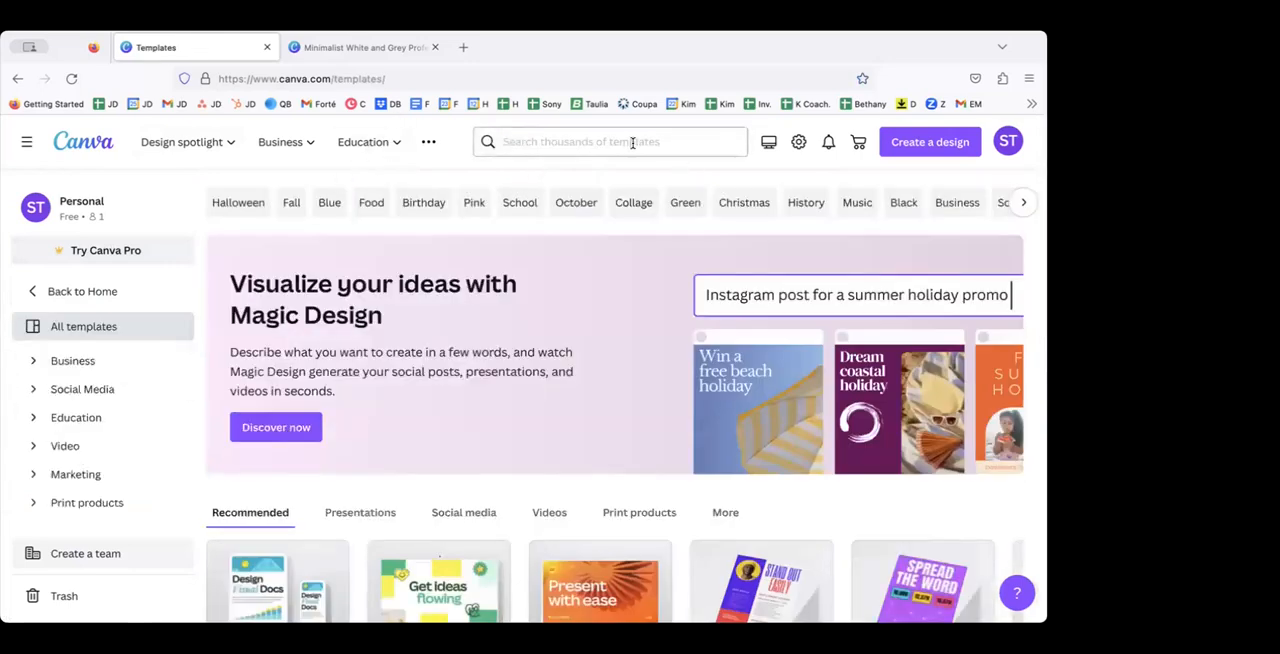
Step: Browse the row of social media template types on the Templates page to its end and back to its start
{"action": "mouse_move", "coordinate": [252, 156]}
{"action": "scroll", "coordinate": [441, 399], "scroll_direction": "down", "scroll_amount": 2}
{"action": "scroll", "coordinate": [444, 440], "scroll_direction": "down", "scroll_amount": 2}
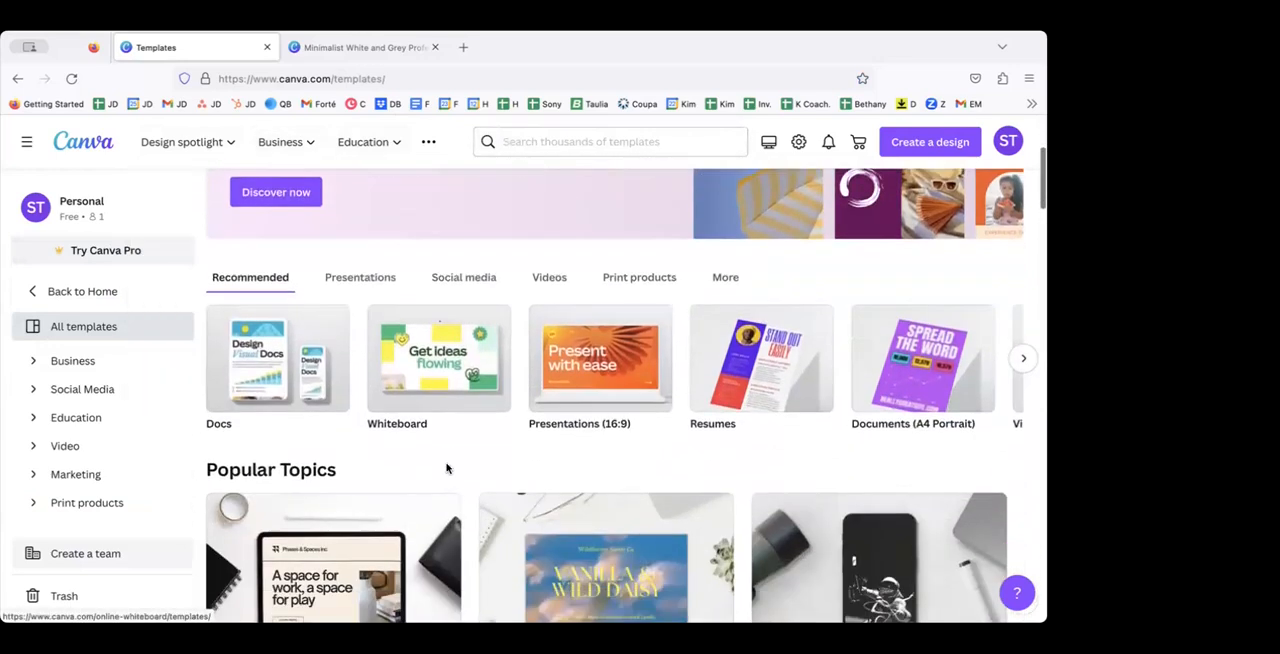
{"action": "left_click", "coordinate": [468, 284]}
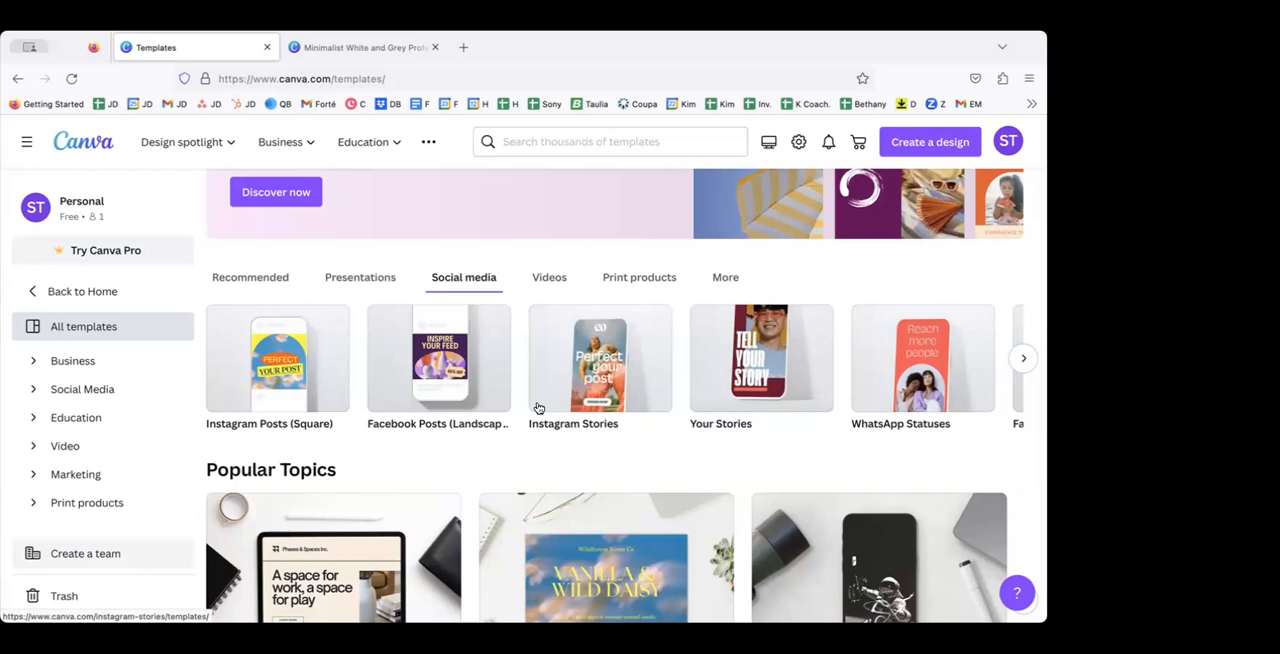
{"action": "left_click", "coordinate": [1022, 357]}
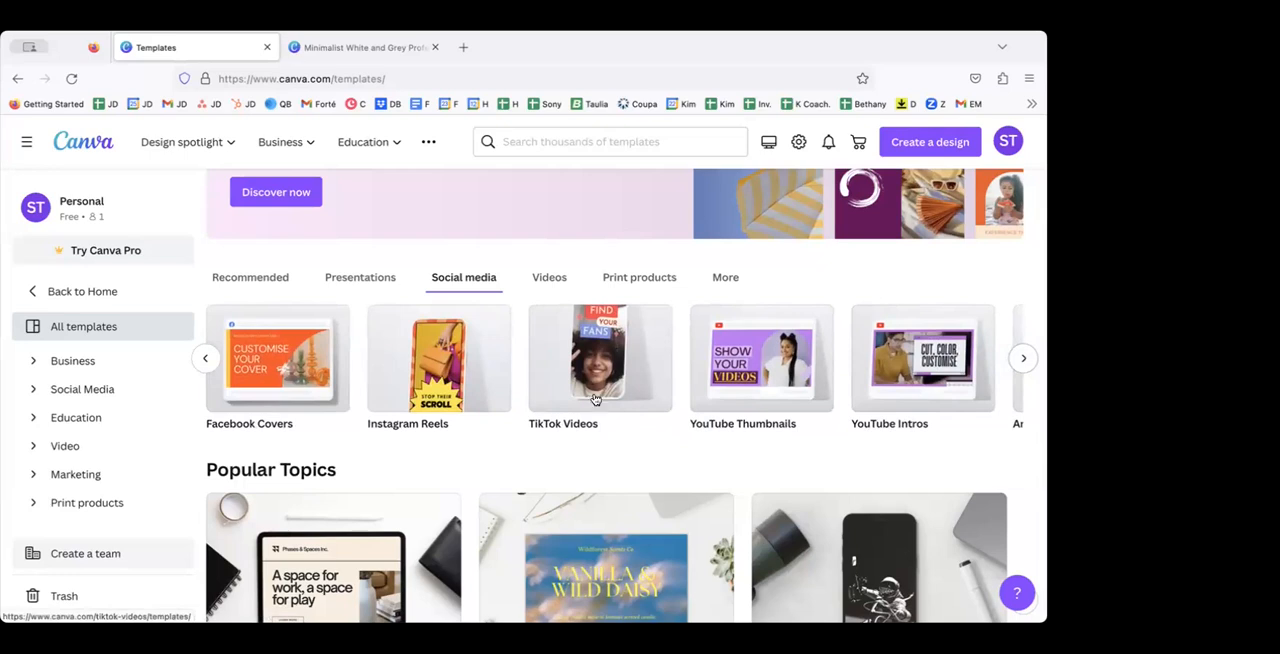
{"action": "left_click", "coordinate": [1023, 360]}
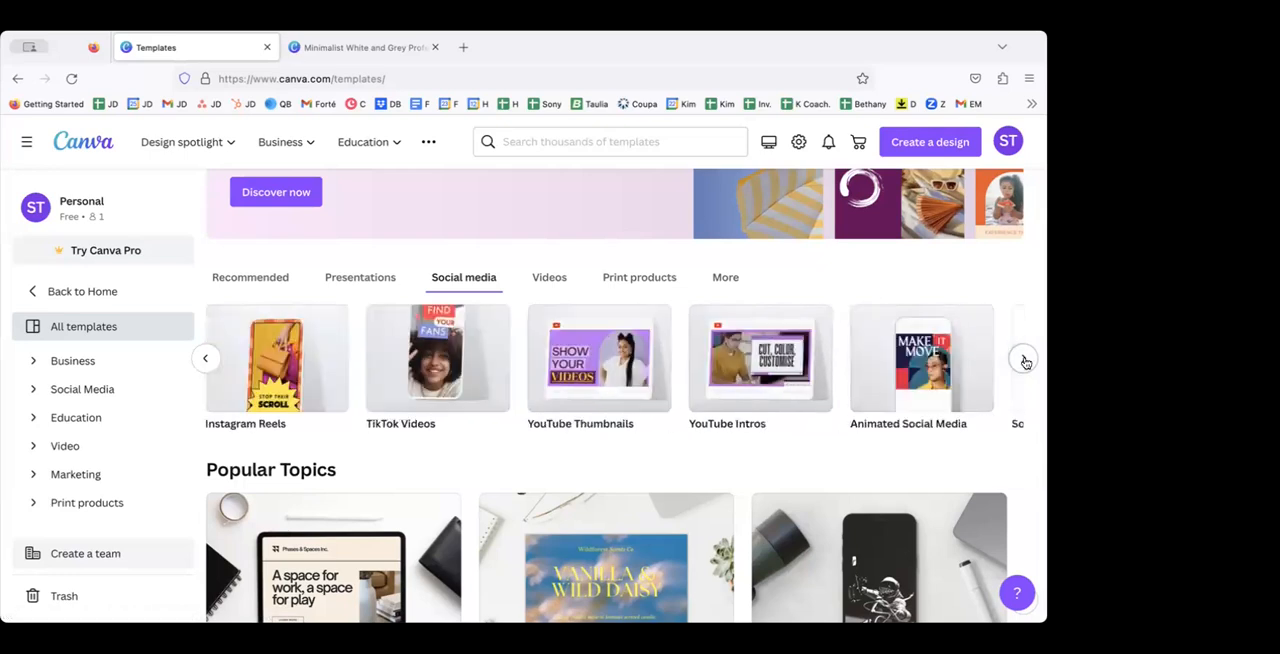
{"action": "left_click", "coordinate": [1023, 360]}
{"action": "left_click", "coordinate": [1023, 360]}
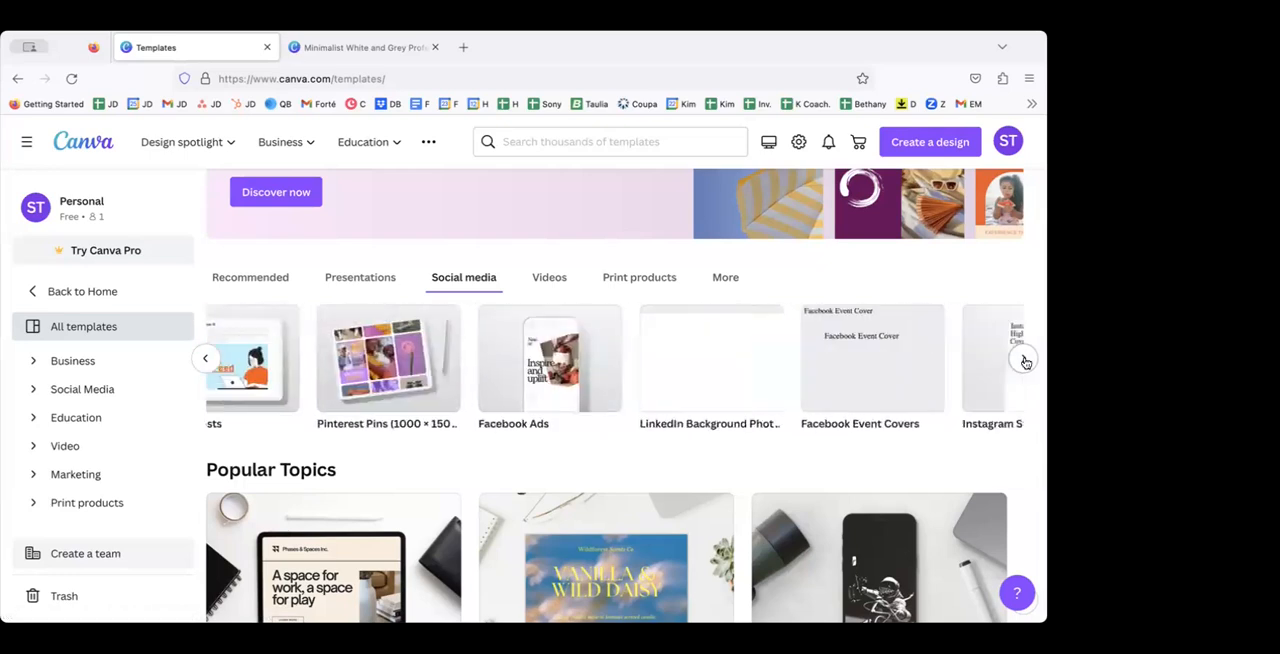
{"action": "left_click", "coordinate": [1024, 360]}
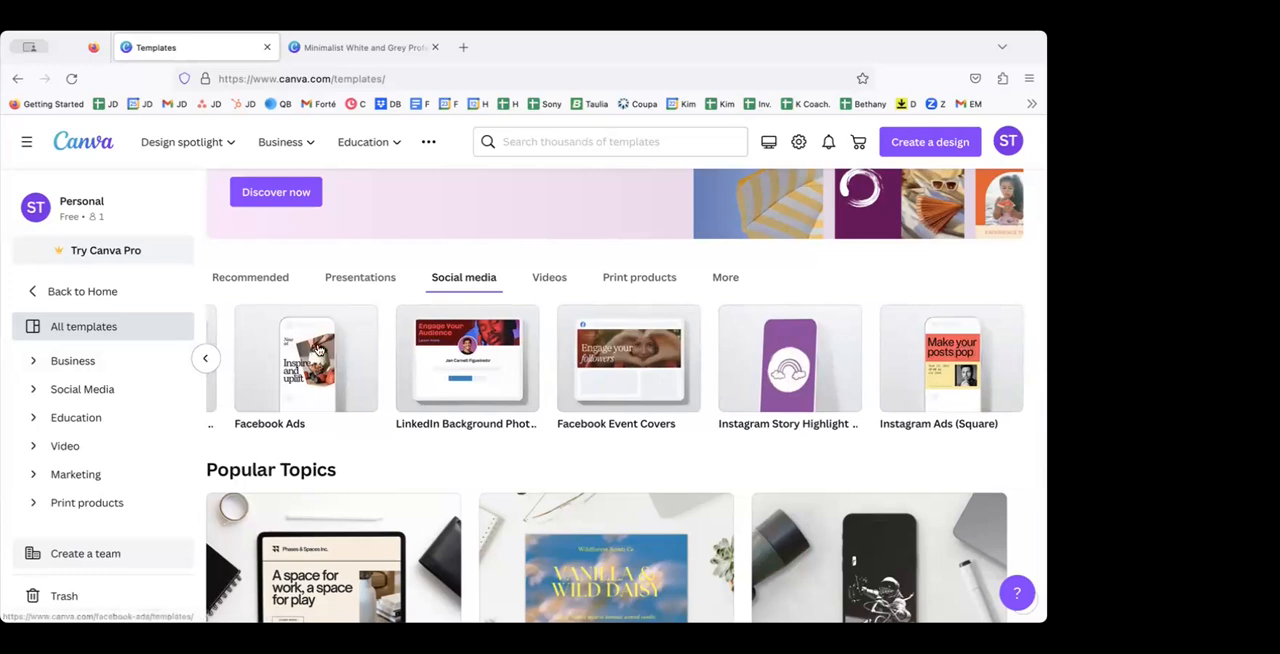
{"action": "left_click", "coordinate": [209, 357]}
{"action": "left_click", "coordinate": [209, 357]}
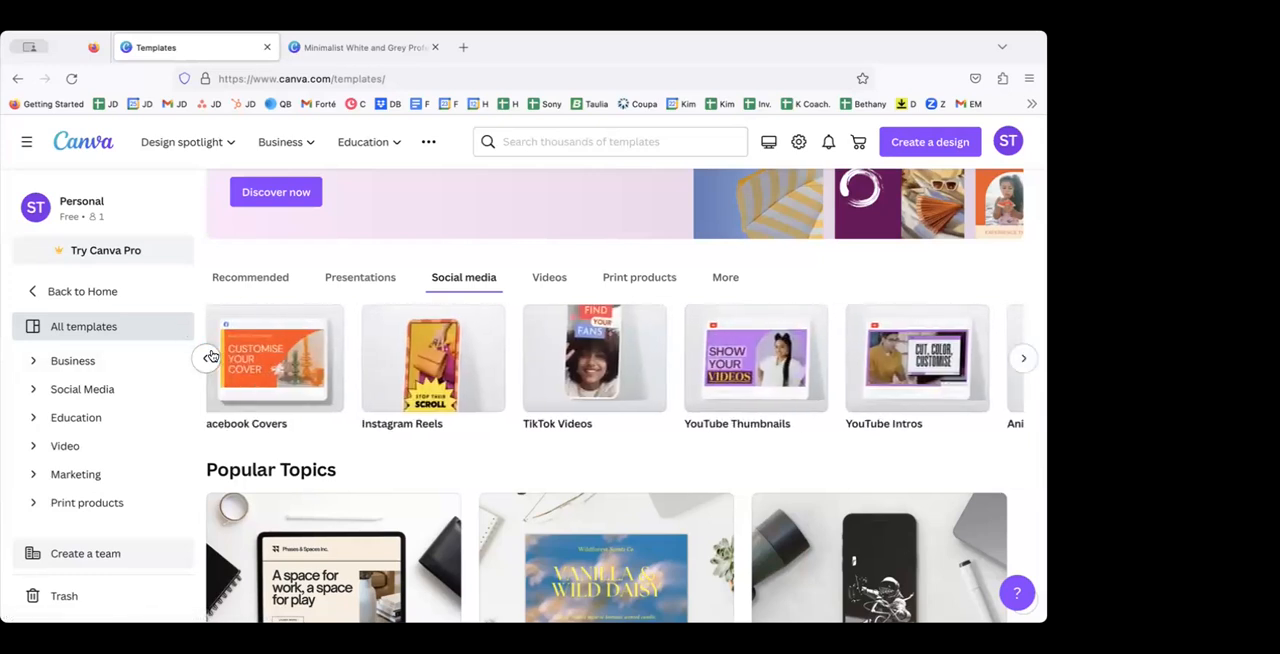
{"action": "left_click", "coordinate": [206, 359]}
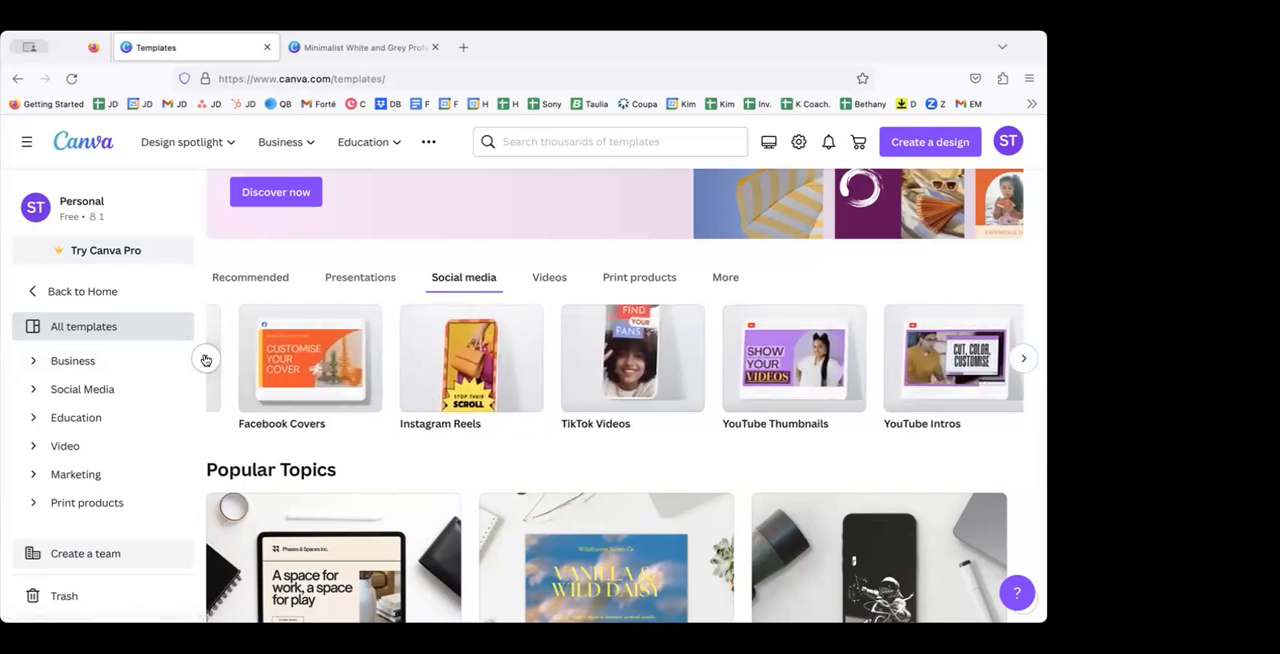
Step: Open the square Instagram Posts template collection and create a blank Instagram post design from it
{"action": "left_click", "coordinate": [278, 362]}
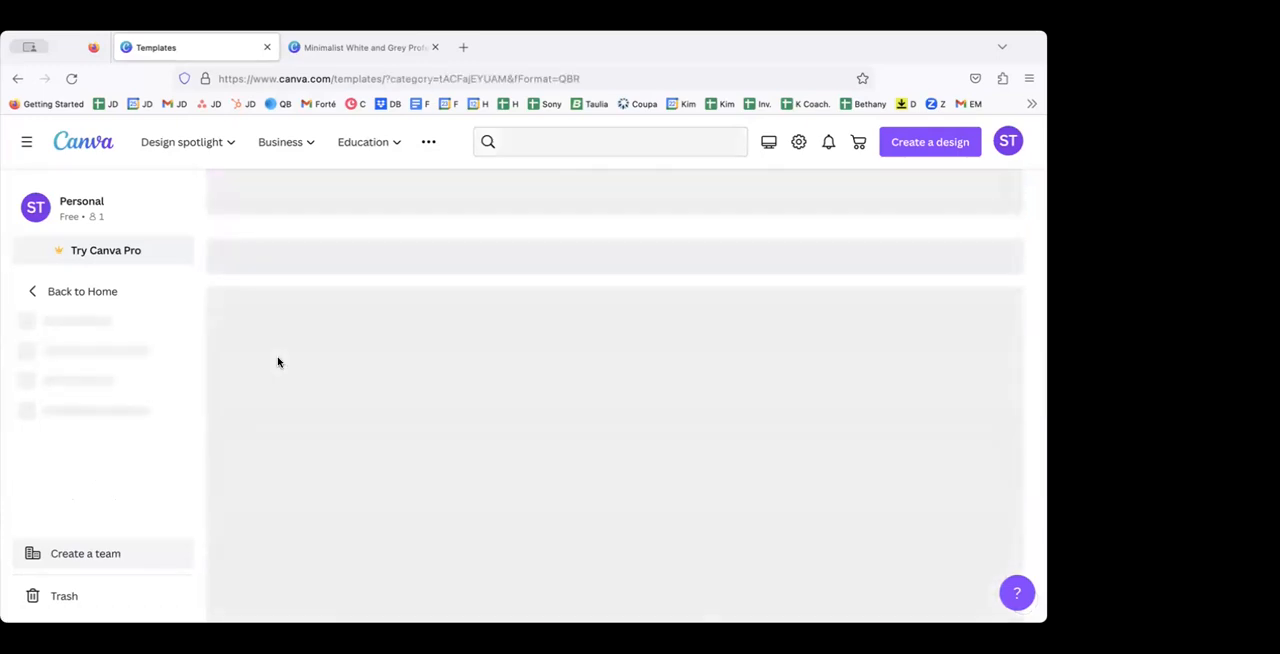
{"action": "scroll", "coordinate": [408, 405], "scroll_direction": "down", "scroll_amount": 2}
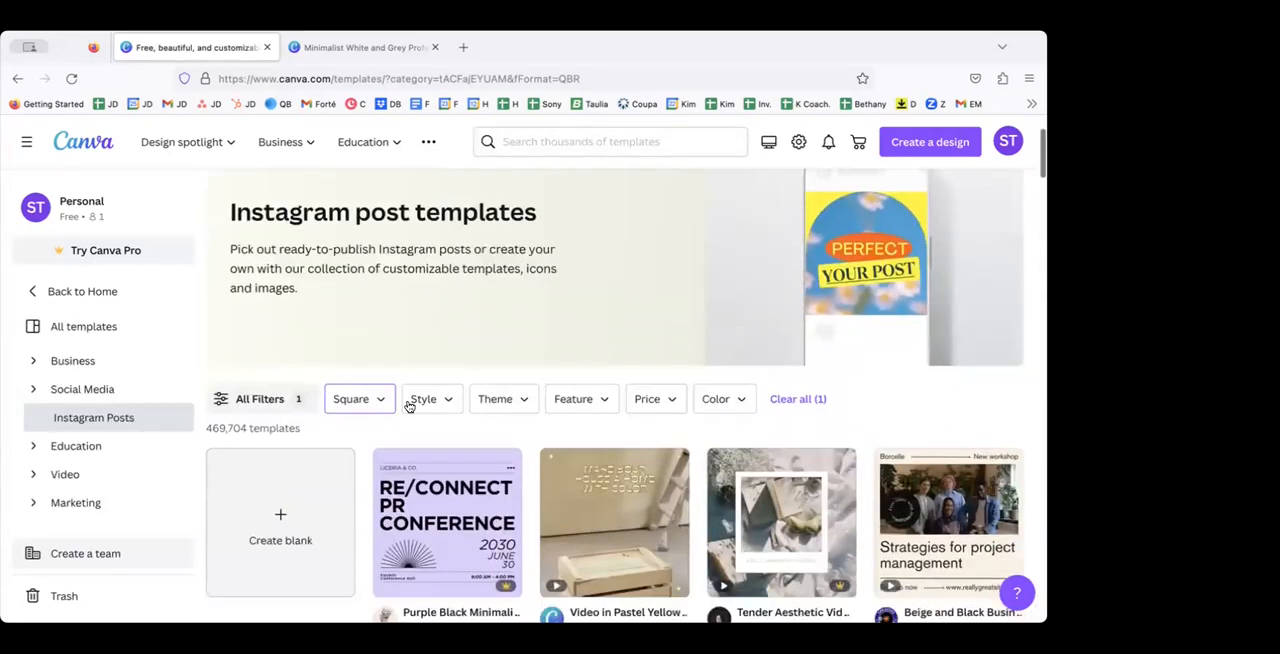
{"action": "scroll", "coordinate": [408, 405], "scroll_direction": "down", "scroll_amount": 3}
{"action": "scroll", "coordinate": [408, 405], "scroll_direction": "up", "scroll_amount": 4}
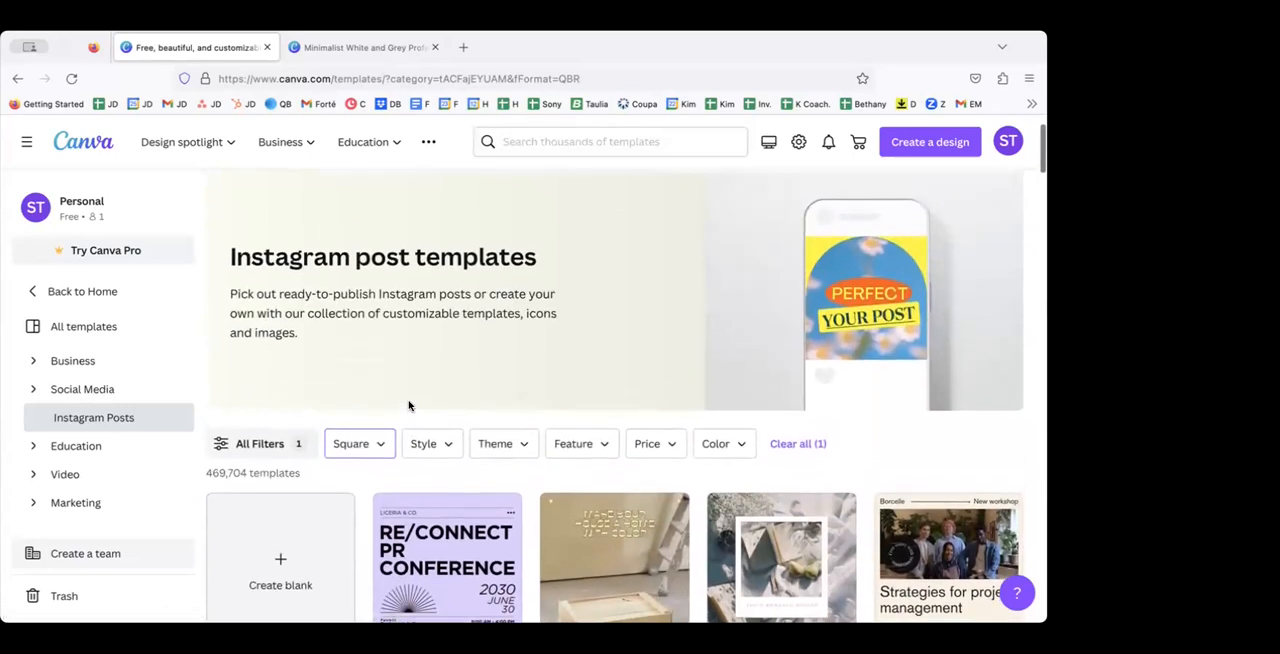
{"action": "scroll", "coordinate": [408, 405], "scroll_direction": "down", "scroll_amount": 2}
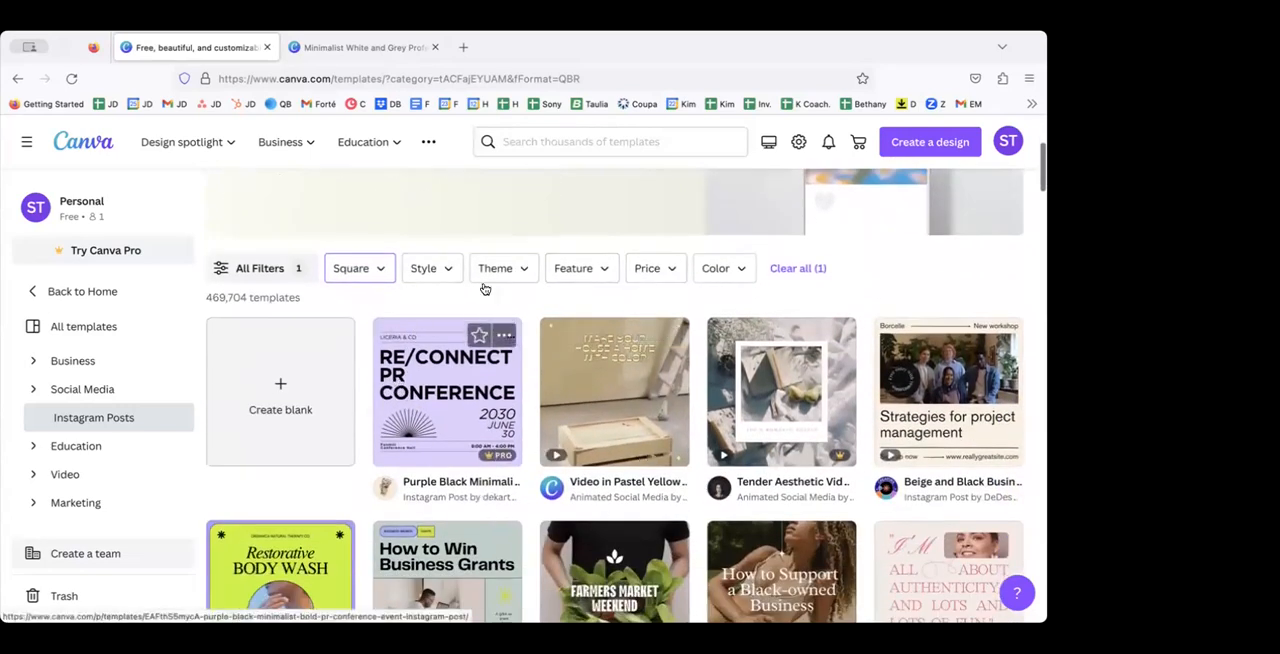
{"action": "scroll", "coordinate": [524, 430], "scroll_direction": "down", "scroll_amount": 1}
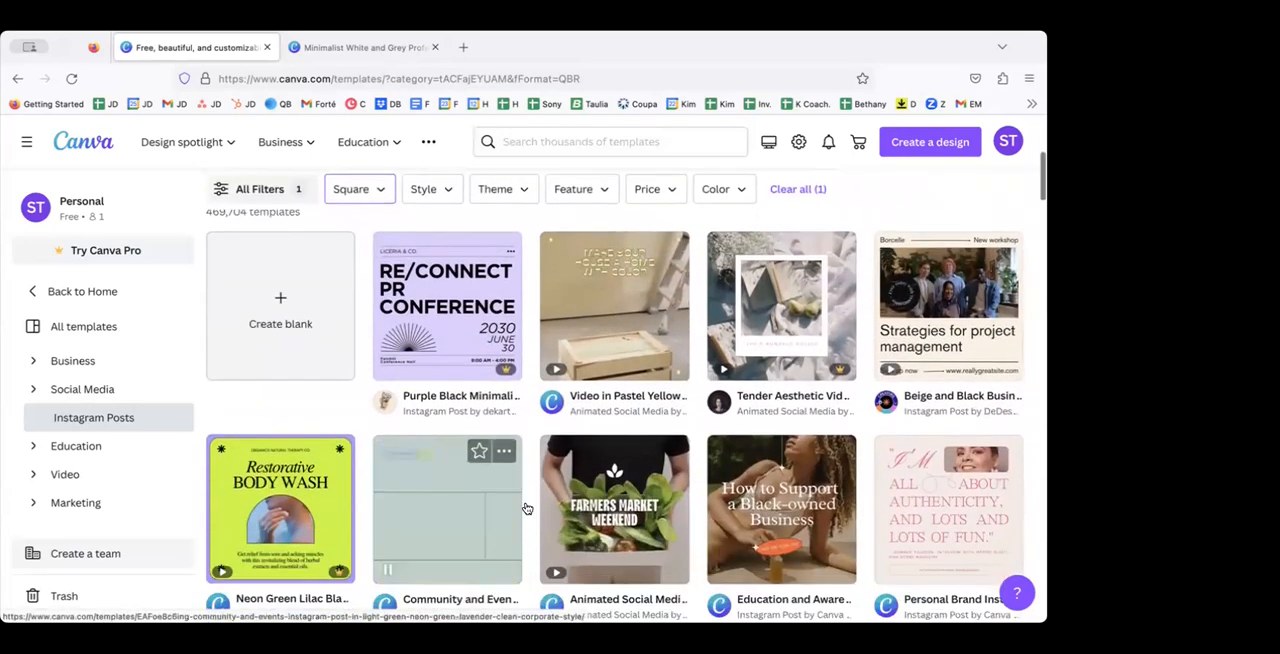
{"action": "left_click", "coordinate": [286, 284]}
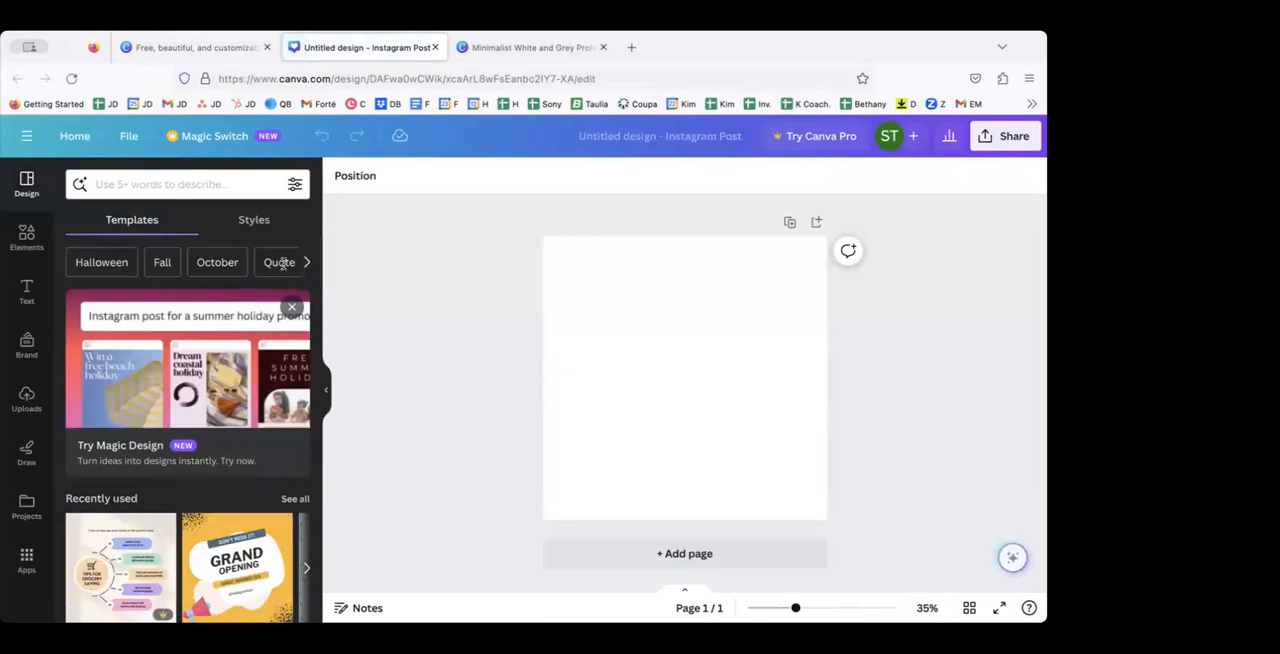
Step: Return to the Instagram post templates and create a design from the turquoise "ATTENTION!" template with rays
{"action": "left_click", "coordinate": [209, 47]}
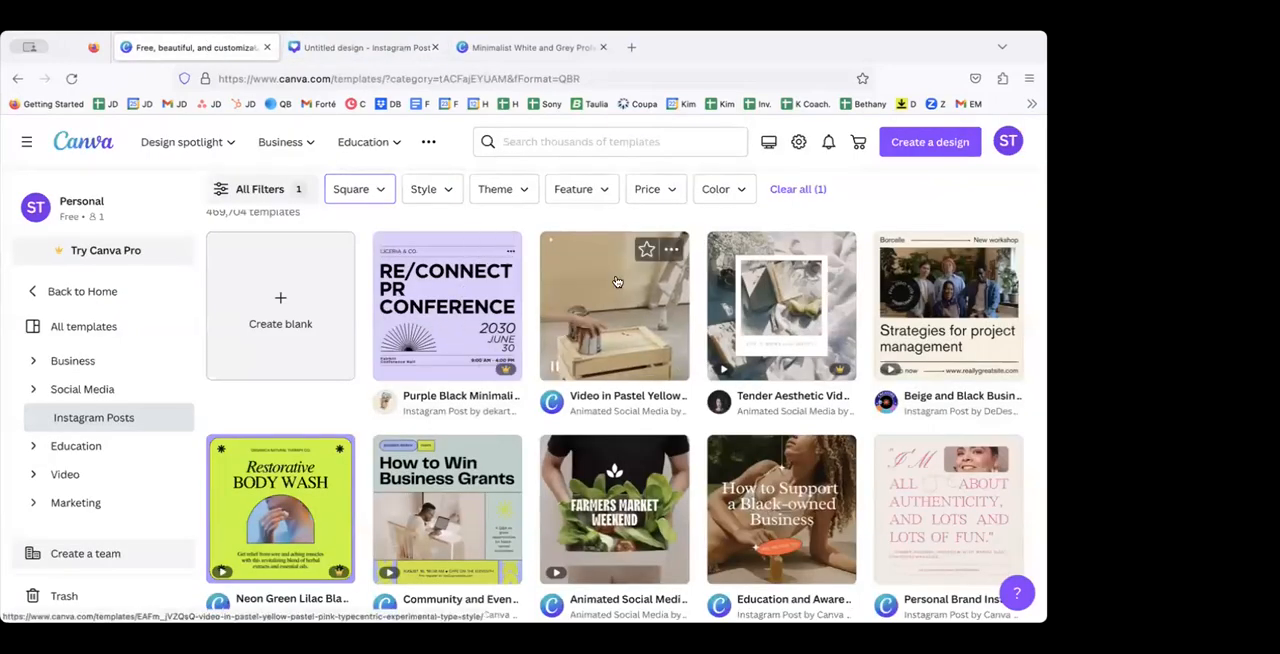
{"action": "scroll", "coordinate": [617, 282], "scroll_direction": "down", "scroll_amount": 3}
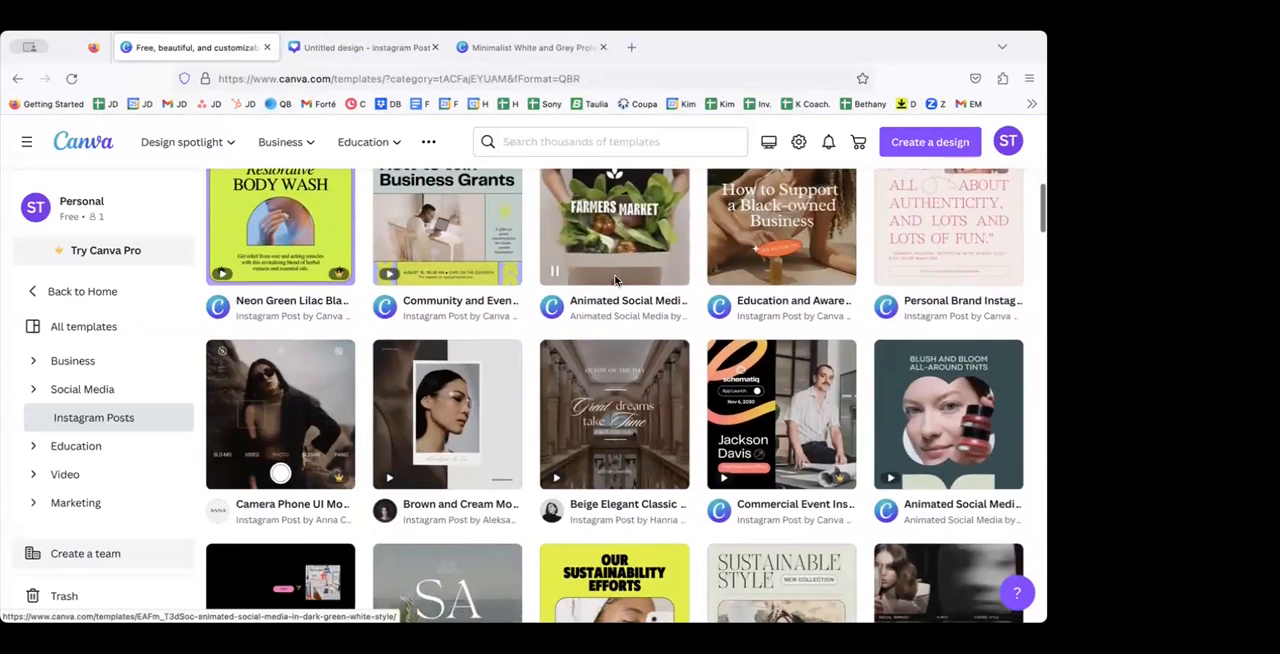
{"action": "scroll", "coordinate": [616, 280], "scroll_direction": "down", "scroll_amount": 1}
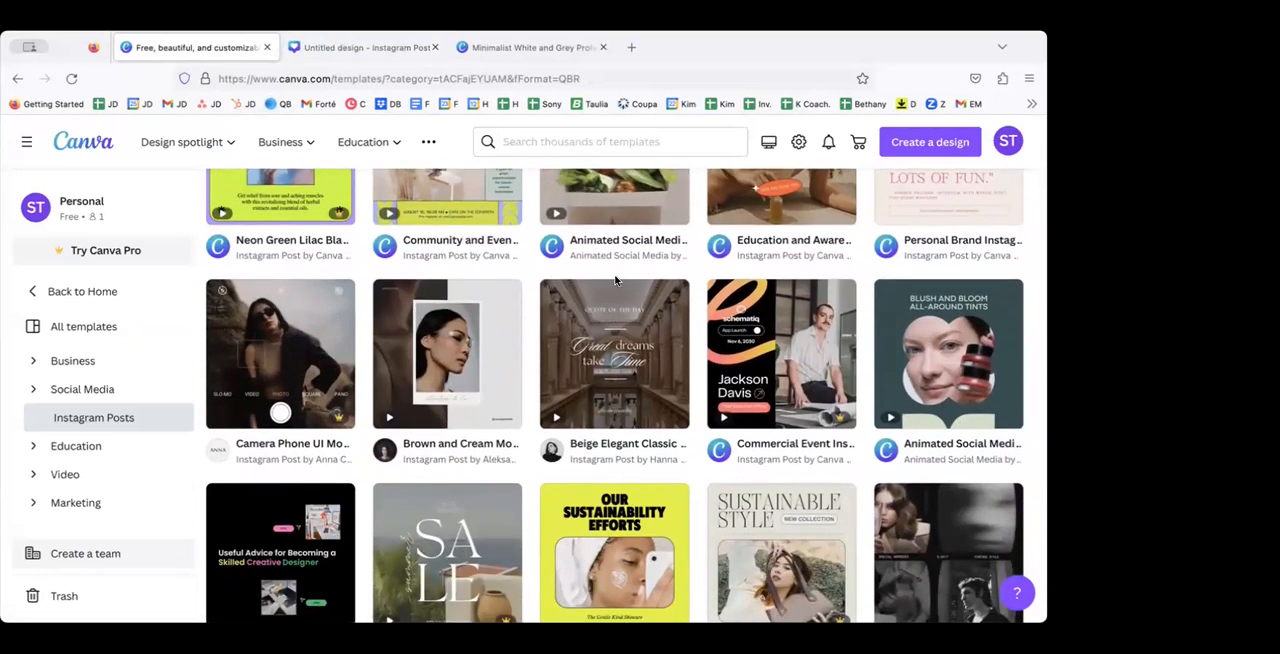
{"action": "scroll", "coordinate": [524, 392], "scroll_direction": "down", "scroll_amount": 4}
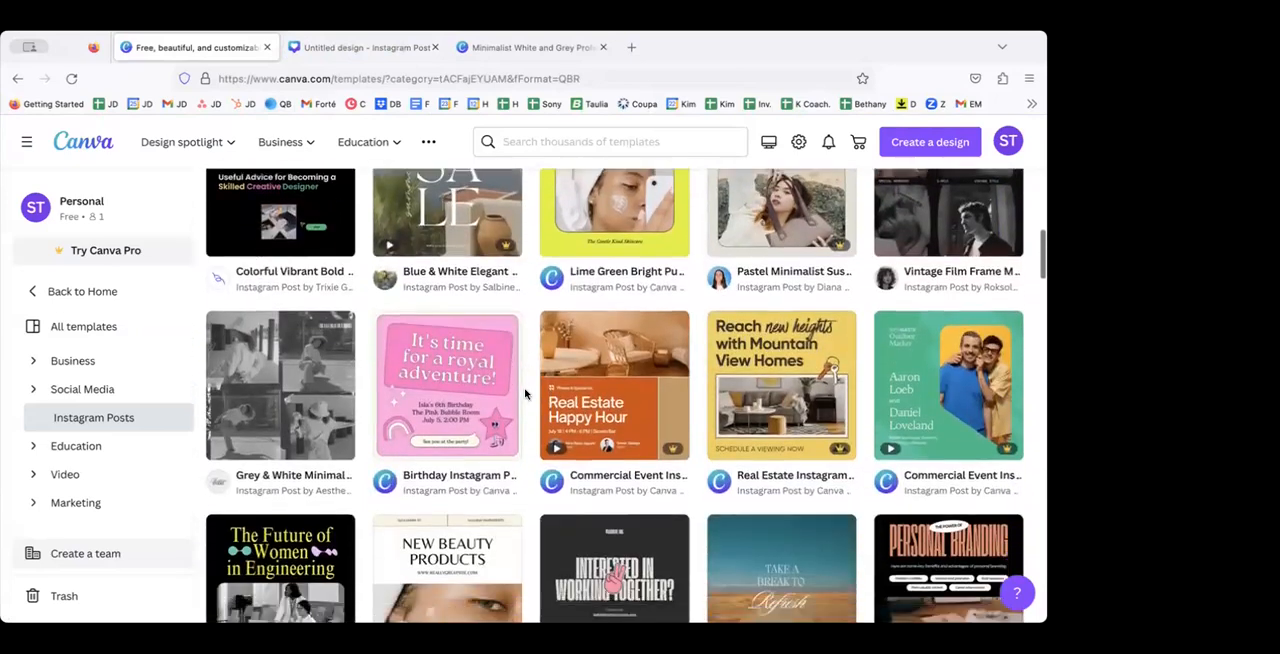
{"action": "scroll", "coordinate": [524, 393], "scroll_direction": "down", "scroll_amount": 3}
{"action": "scroll", "coordinate": [524, 393], "scroll_direction": "down", "scroll_amount": 3}
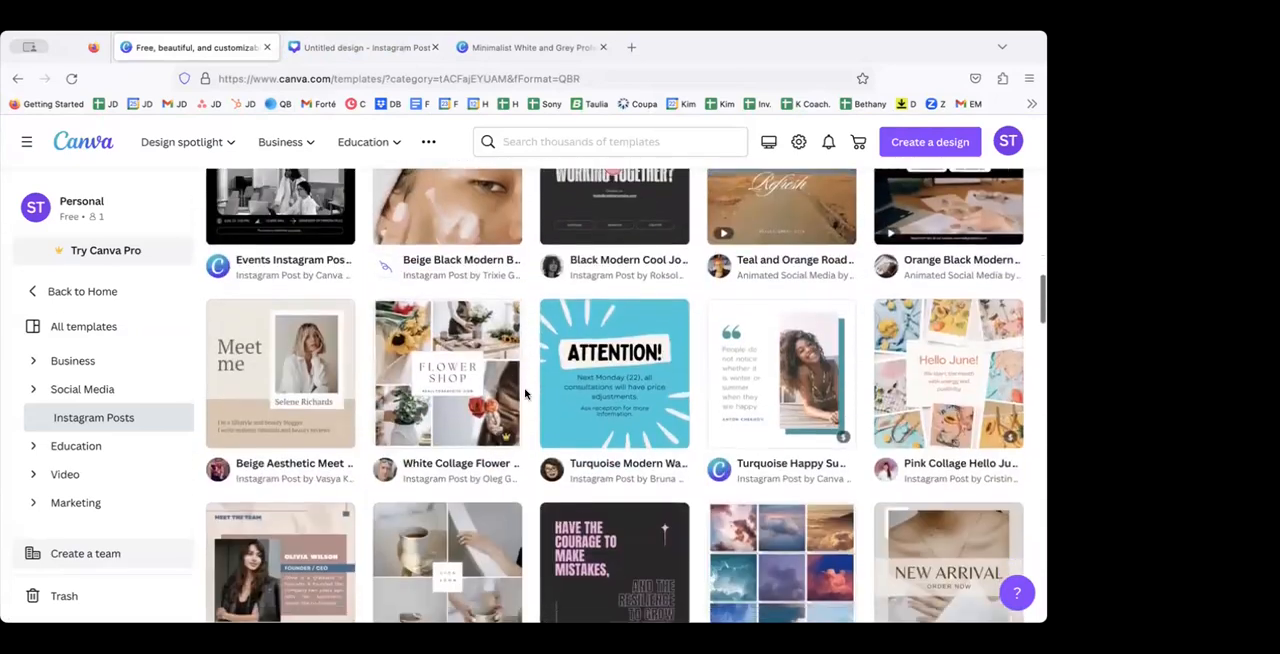
{"action": "left_click", "coordinate": [555, 273]}
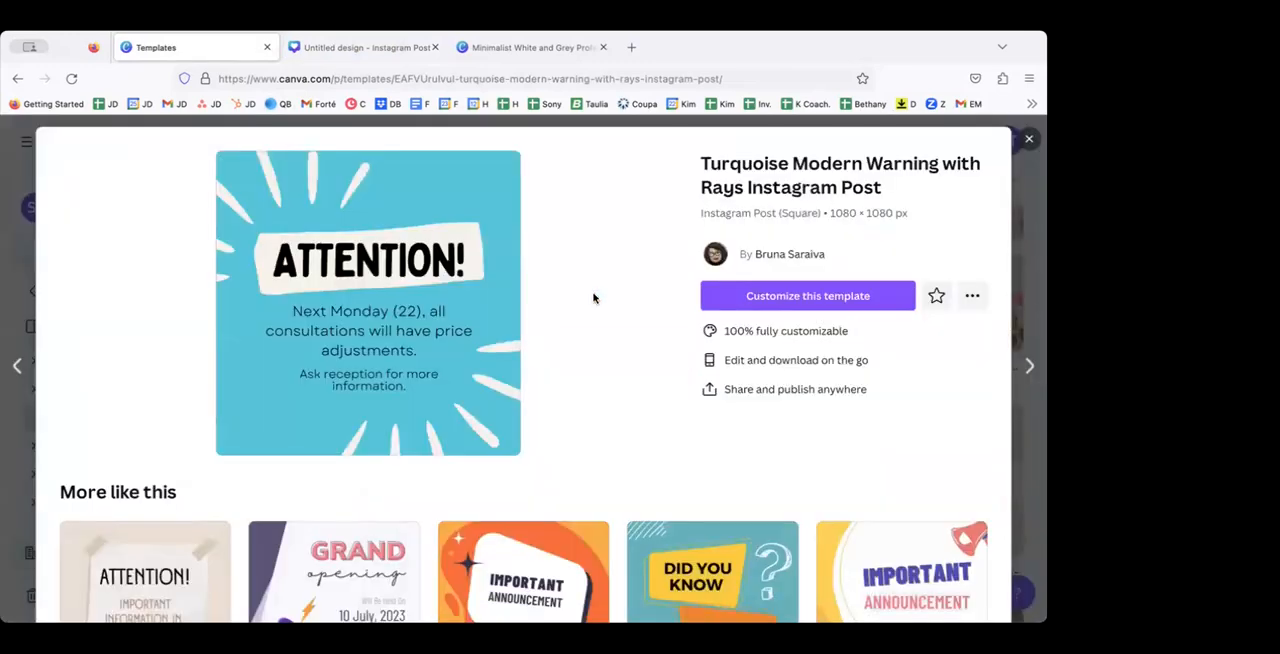
{"action": "left_click", "coordinate": [764, 298]}
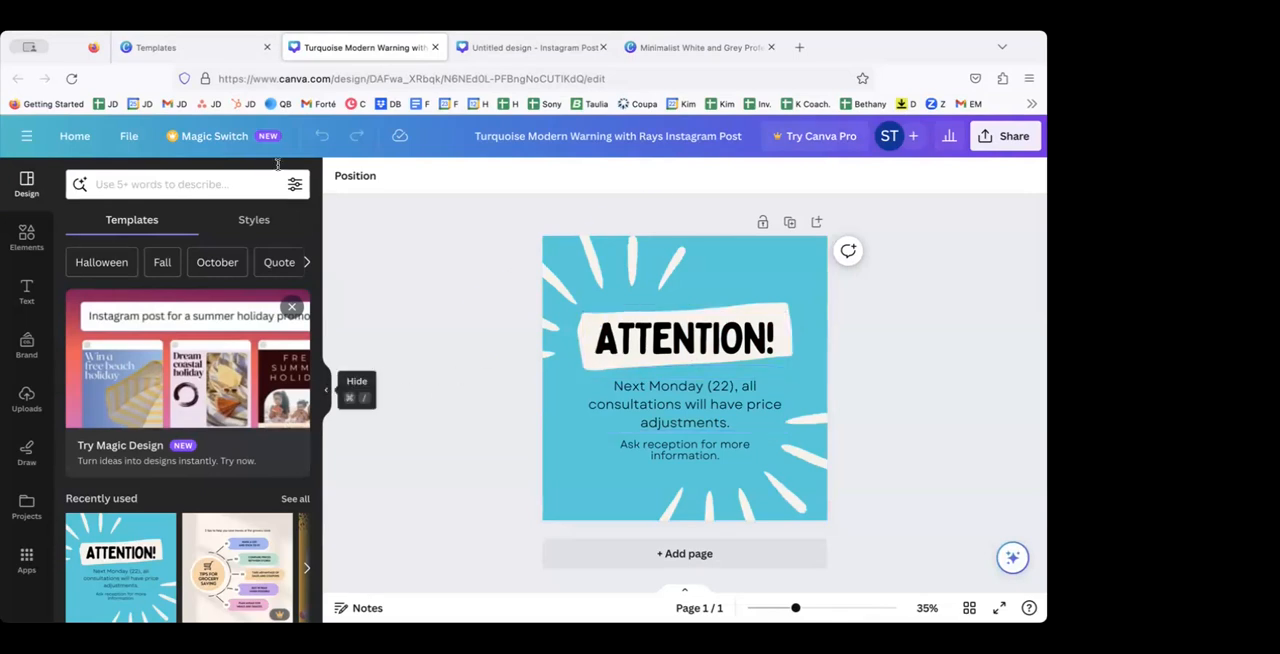
Step: Set the post's background color to hex 881c2e and clear the color search
{"action": "left_click", "coordinate": [744, 258]}
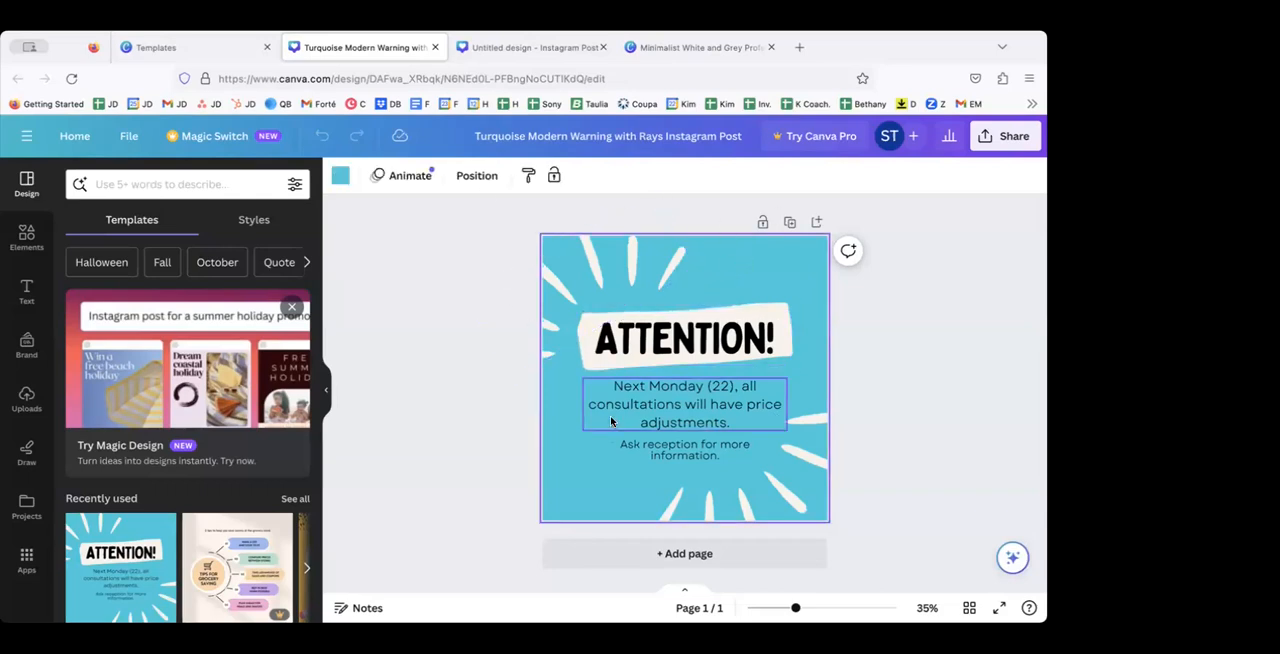
{"action": "left_click", "coordinate": [341, 177]}
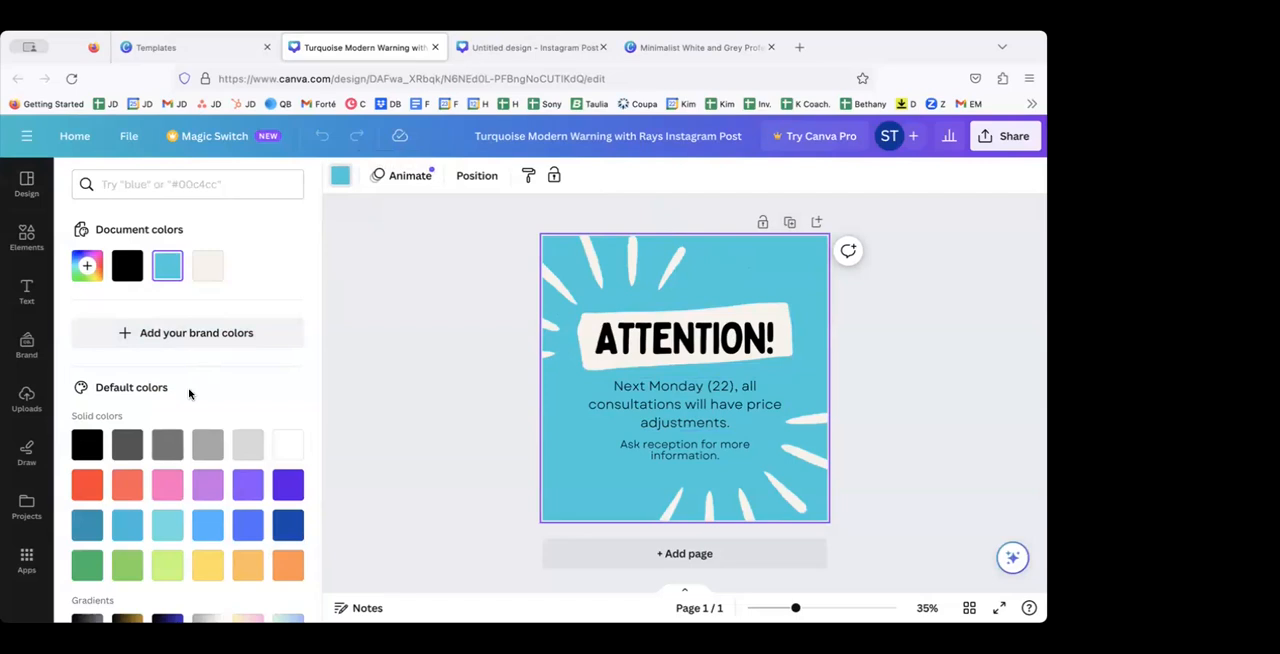
{"action": "left_click", "coordinate": [154, 181]}
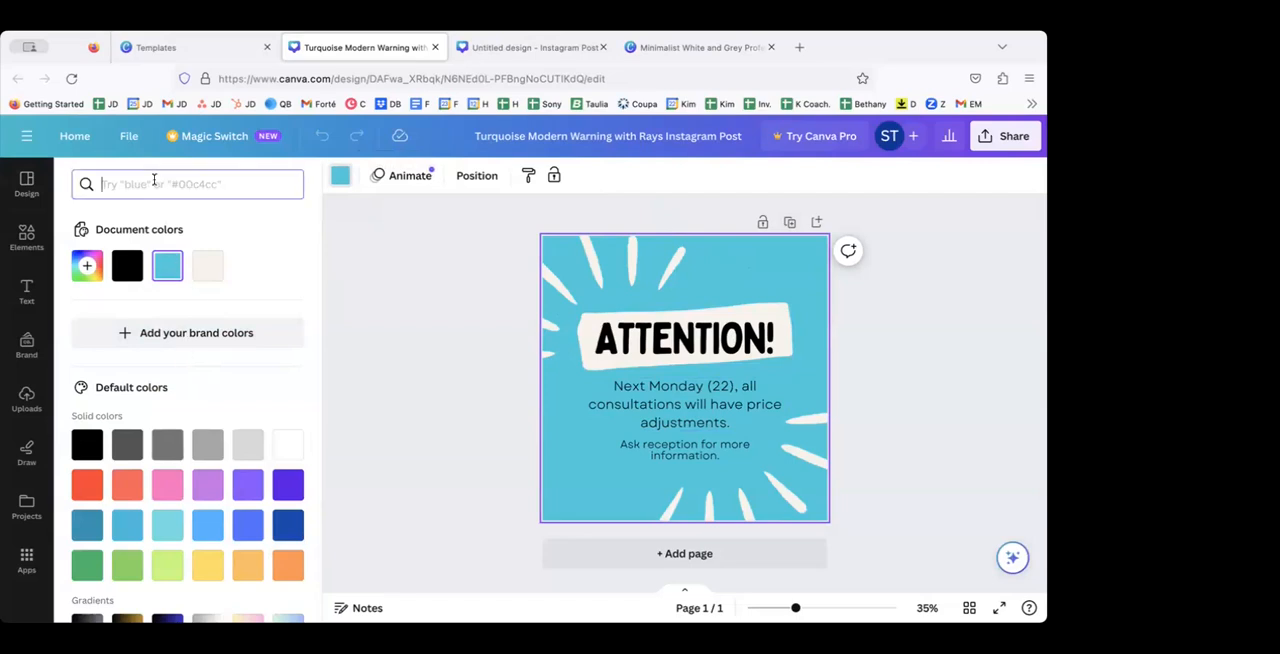
{"action": "type", "text": "881c2e"}
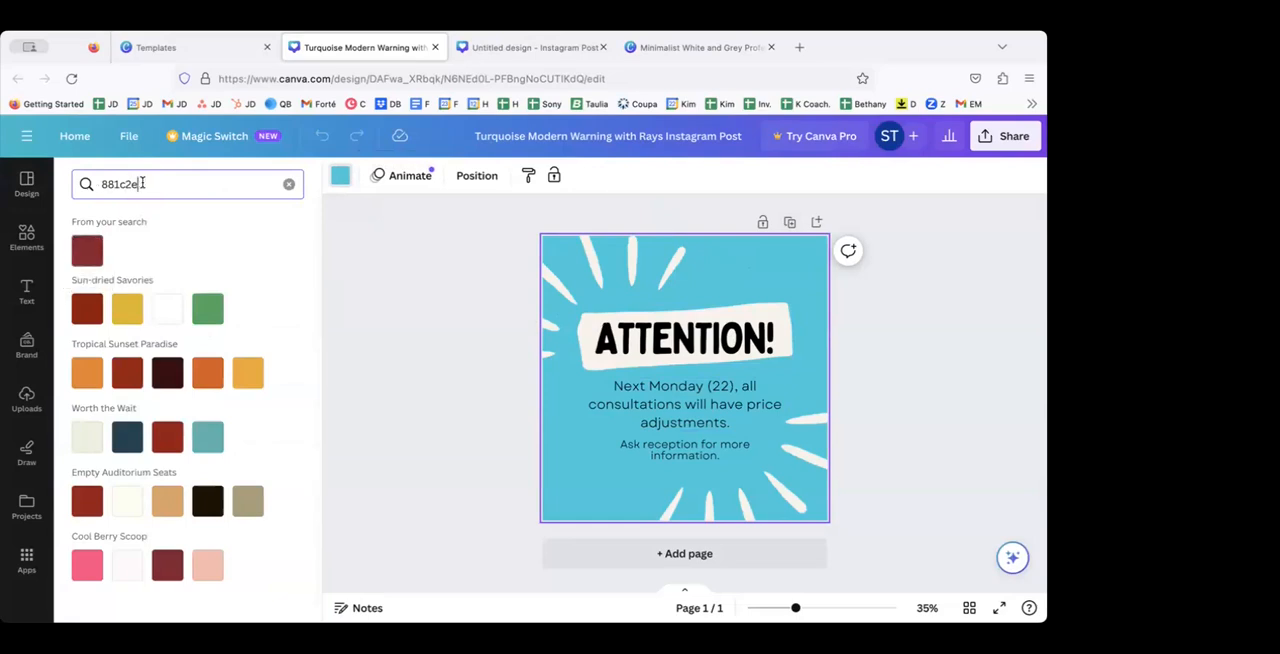
{"action": "left_click", "coordinate": [87, 253]}
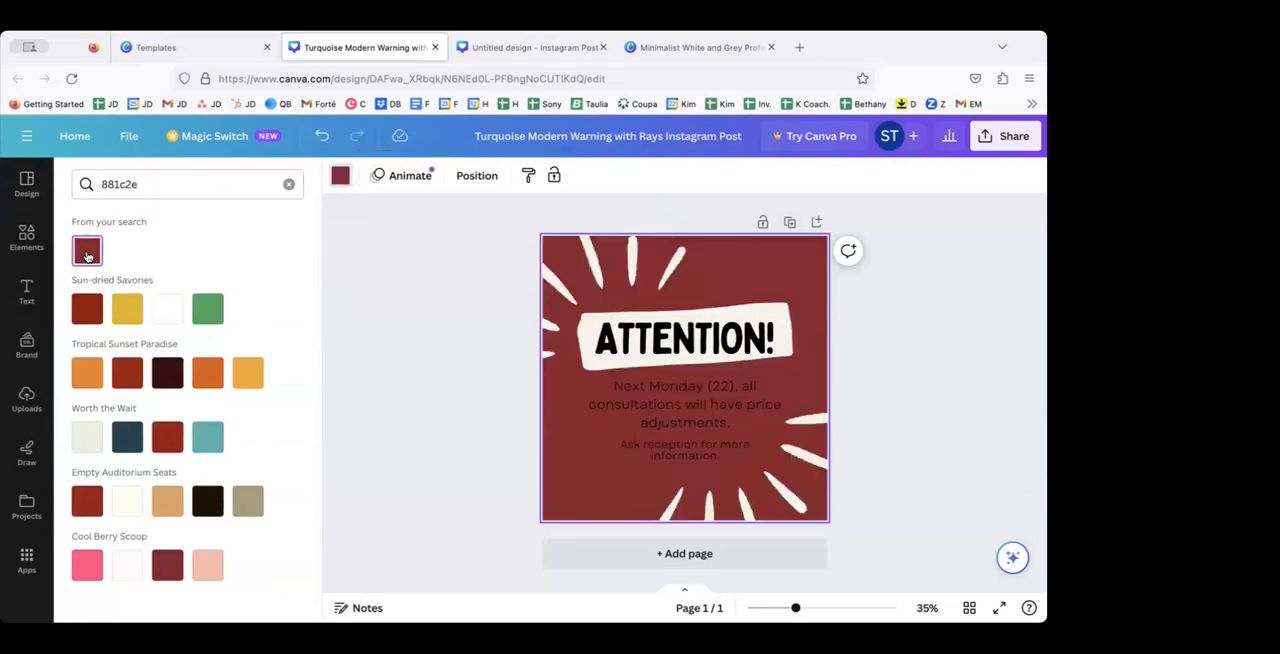
{"action": "left_click", "coordinate": [289, 184]}
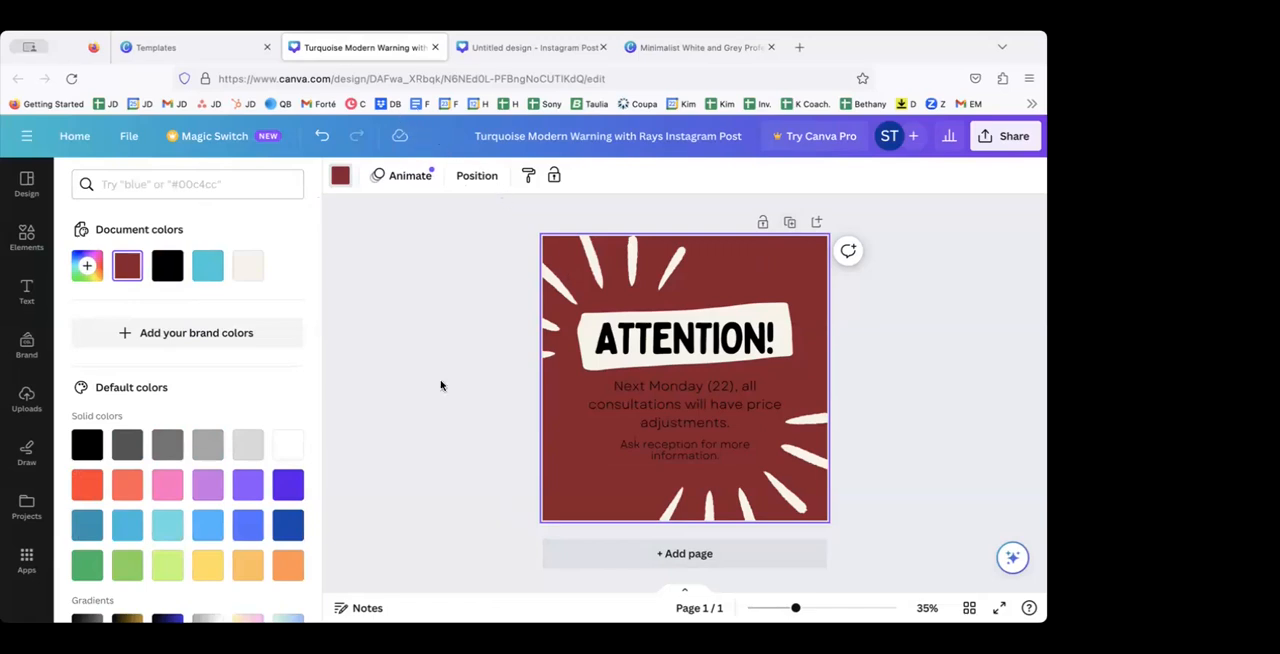
Step: Check the fonts of the "ATTENTION!" heading and the paragraph below it, leaving both unchanged and deselected
{"action": "left_click", "coordinate": [625, 350]}
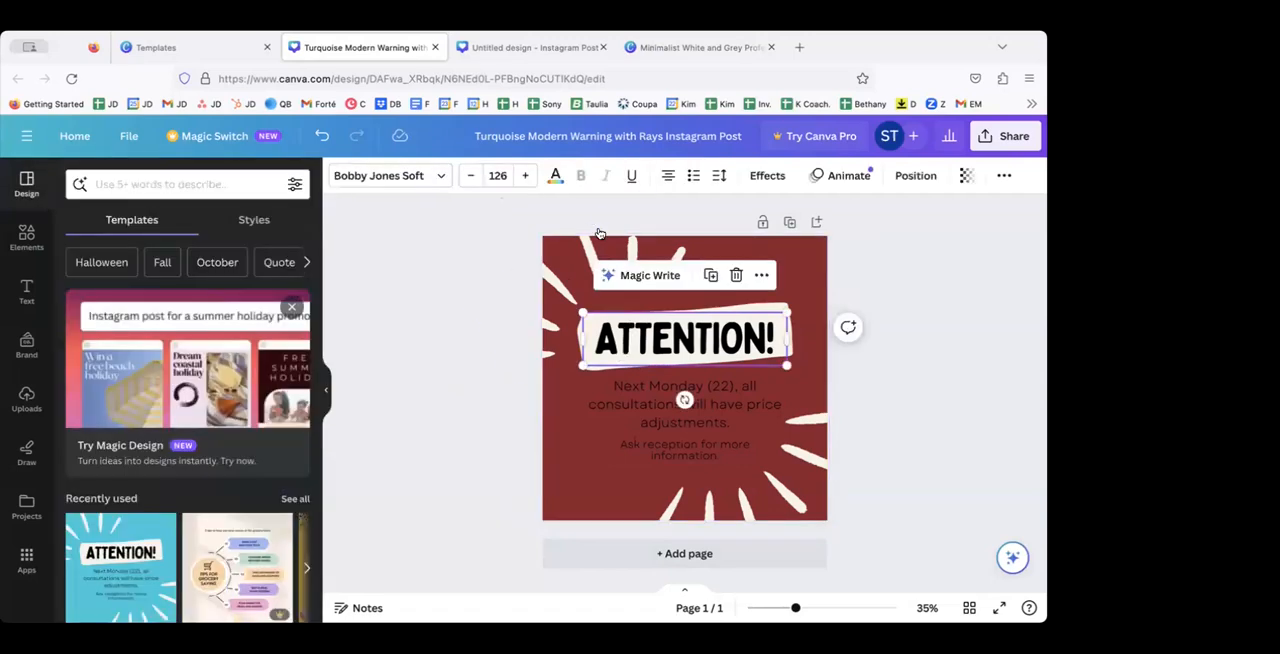
{"action": "left_click", "coordinate": [392, 175]}
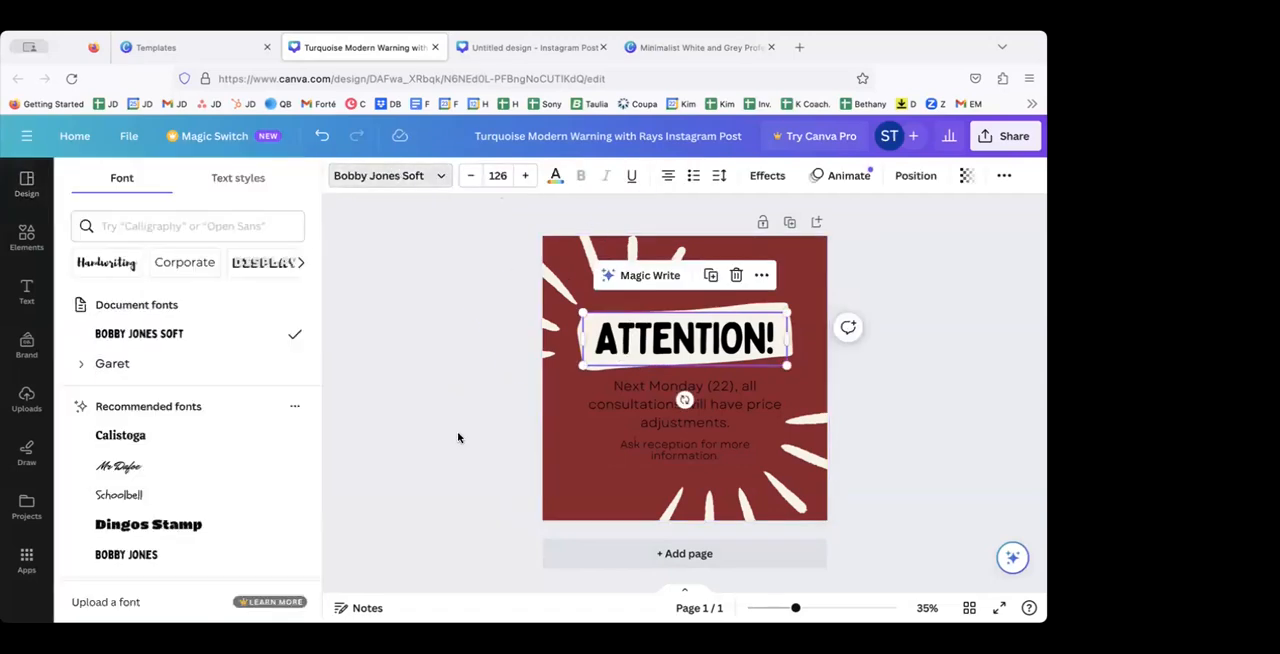
{"action": "left_click", "coordinate": [406, 372]}
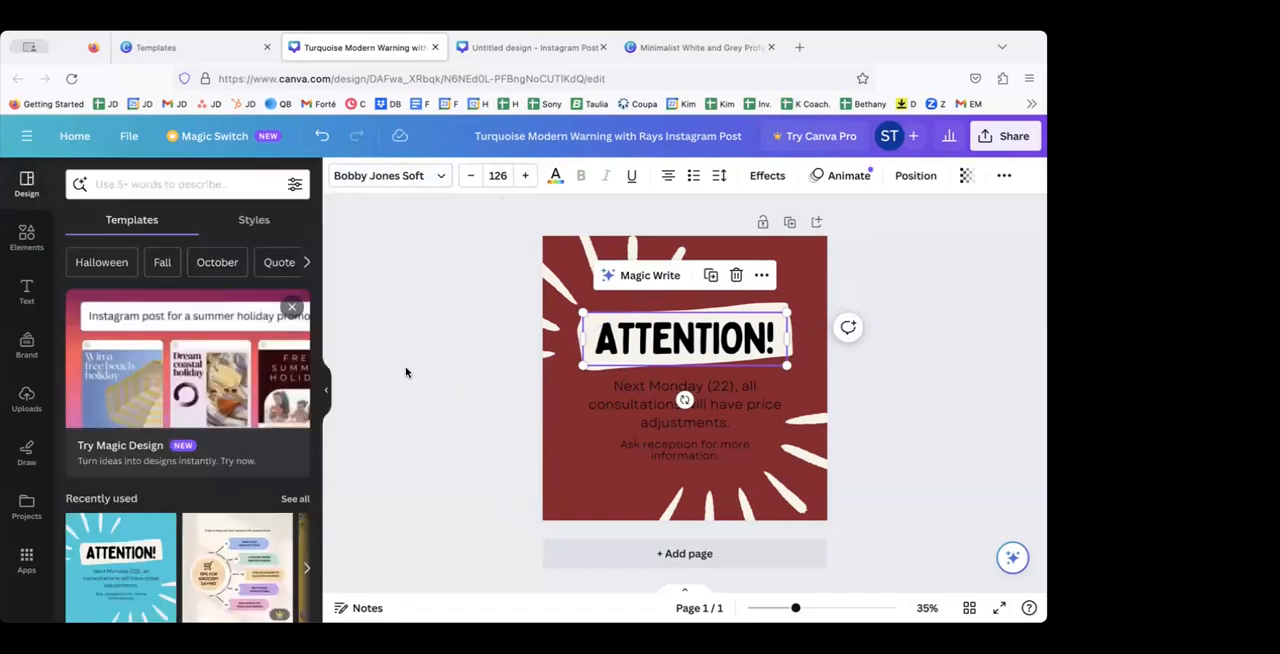
{"action": "left_click", "coordinate": [651, 394]}
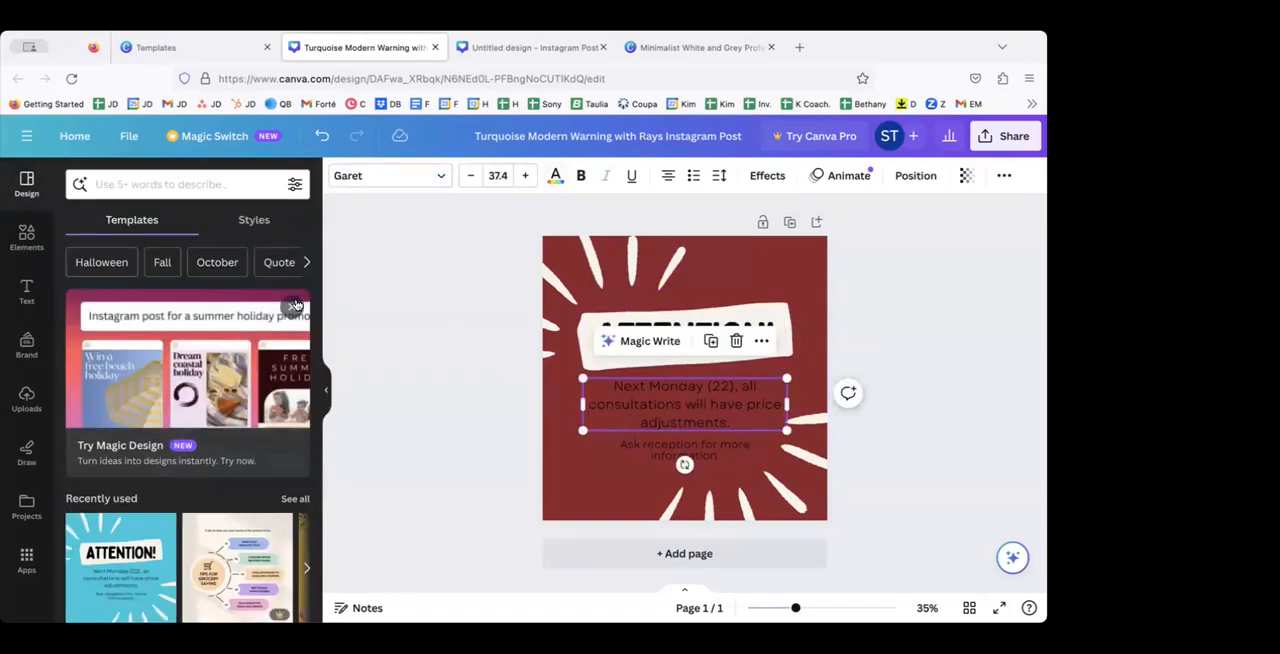
{"action": "left_click", "coordinate": [446, 357]}
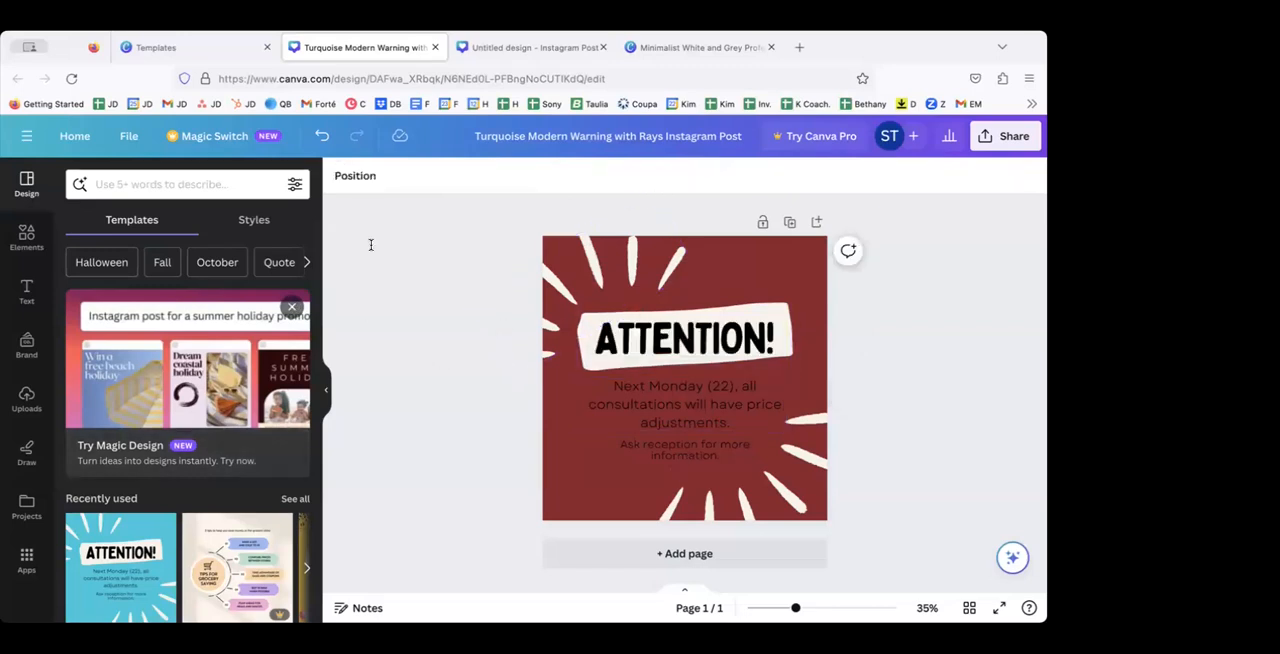
Step: Search the elements library for "ice cream"
{"action": "left_click", "coordinate": [30, 237]}
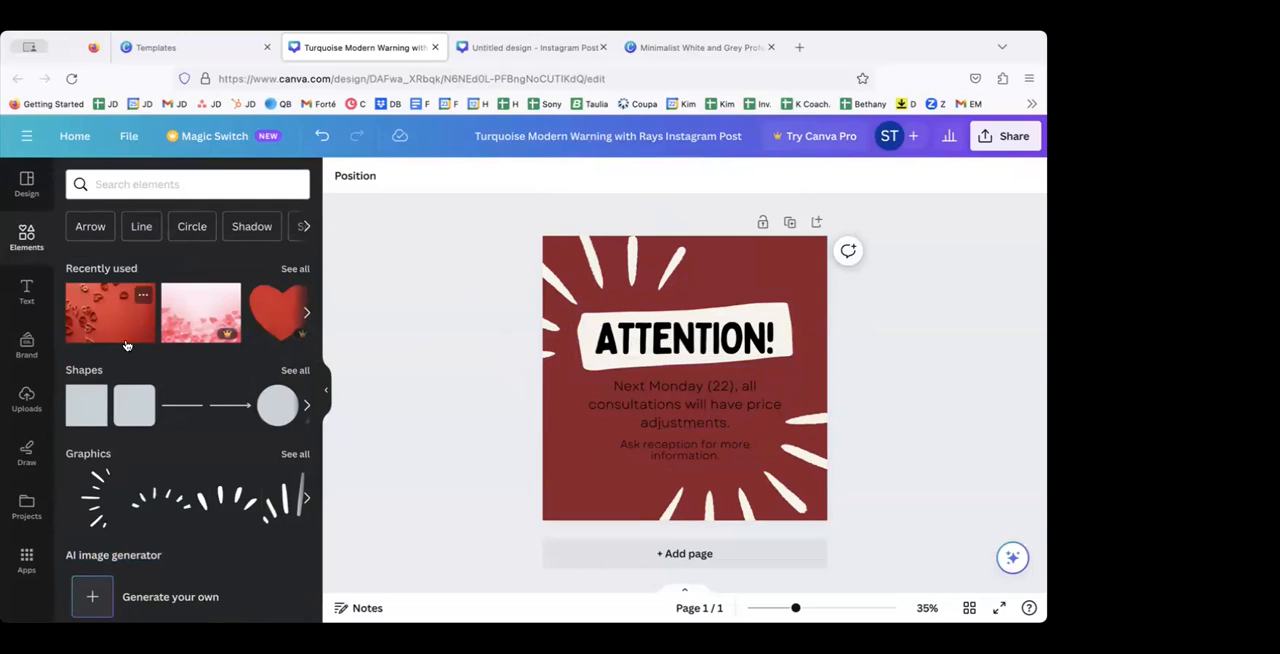
{"action": "left_click", "coordinate": [130, 186]}
{"action": "type", "text": "ice cream"}
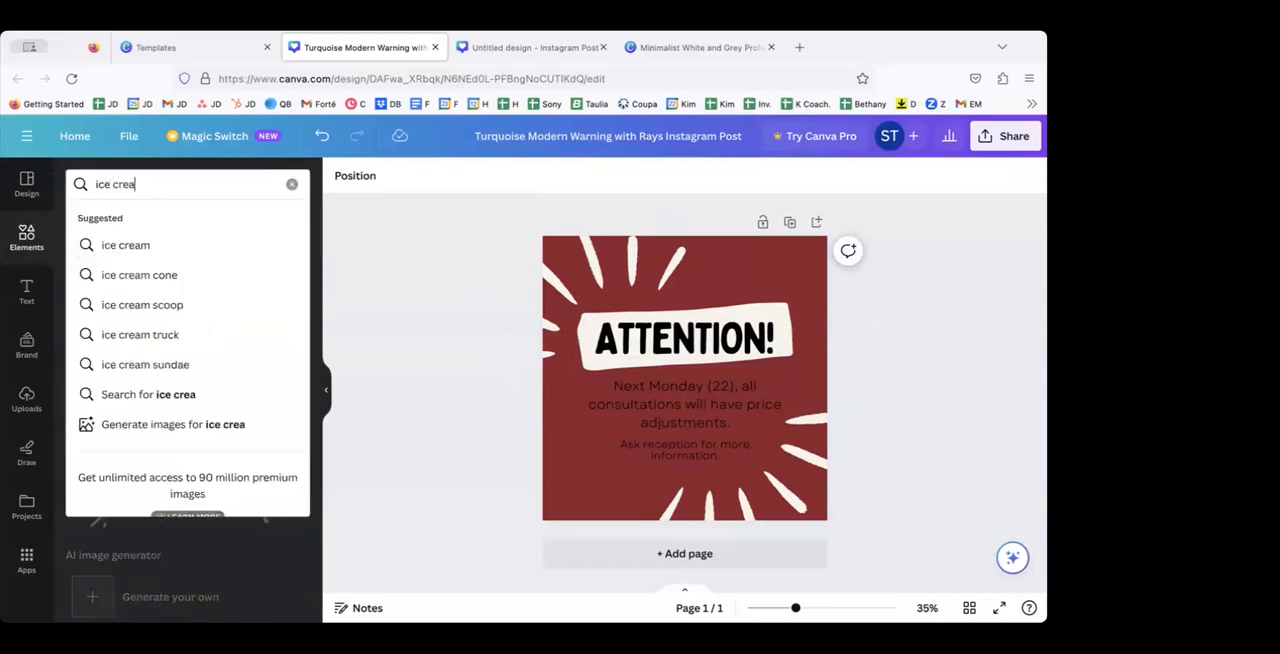
{"action": "key", "text": "Return"}
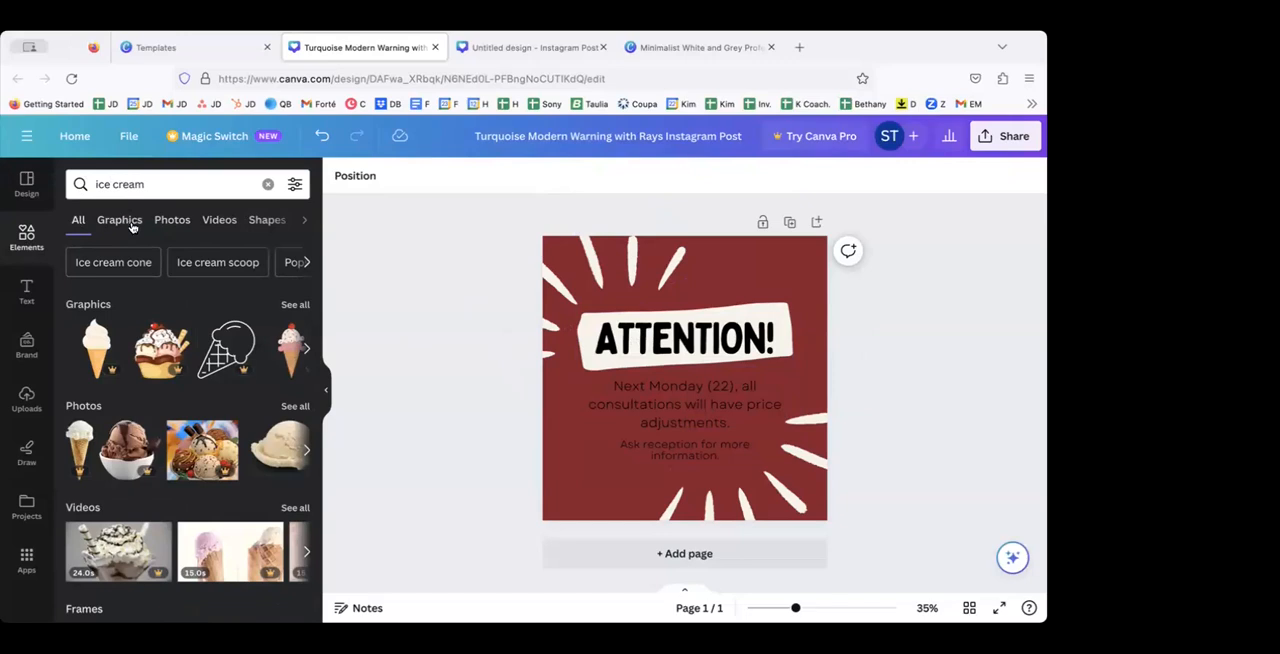
Step: Browse the ice cream graphics and add the mint-colored chocolate chip ice cream cone to the post
{"action": "left_click", "coordinate": [177, 220]}
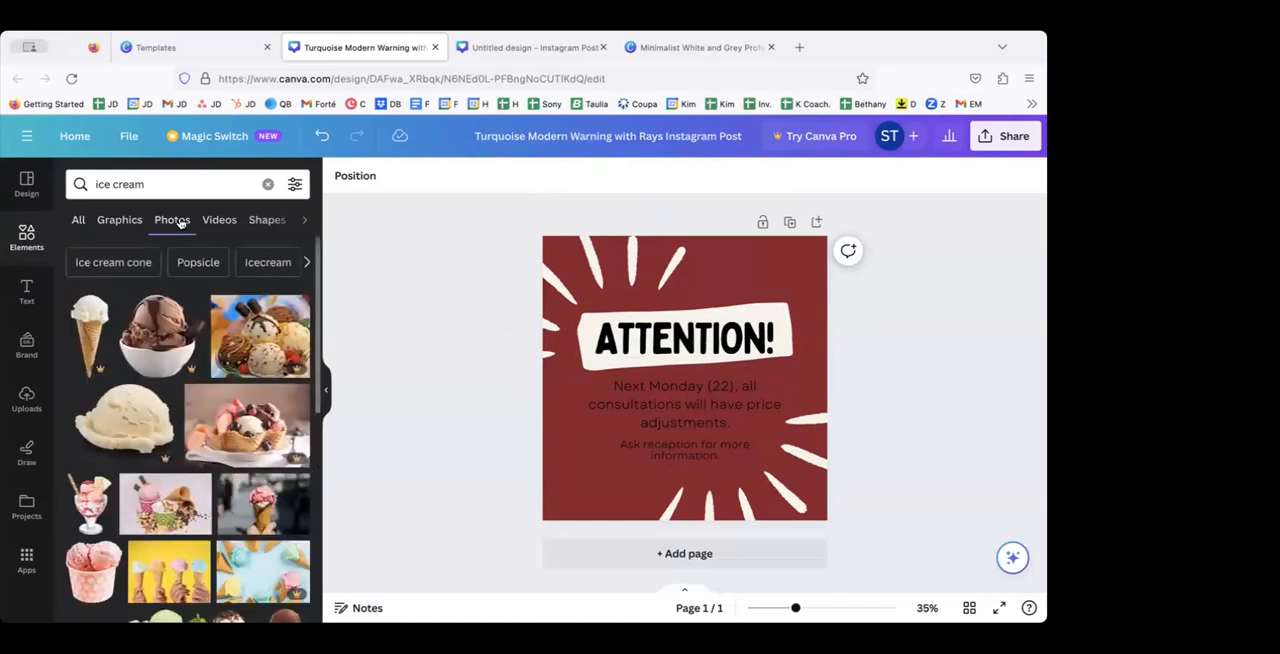
{"action": "left_click", "coordinate": [120, 220]}
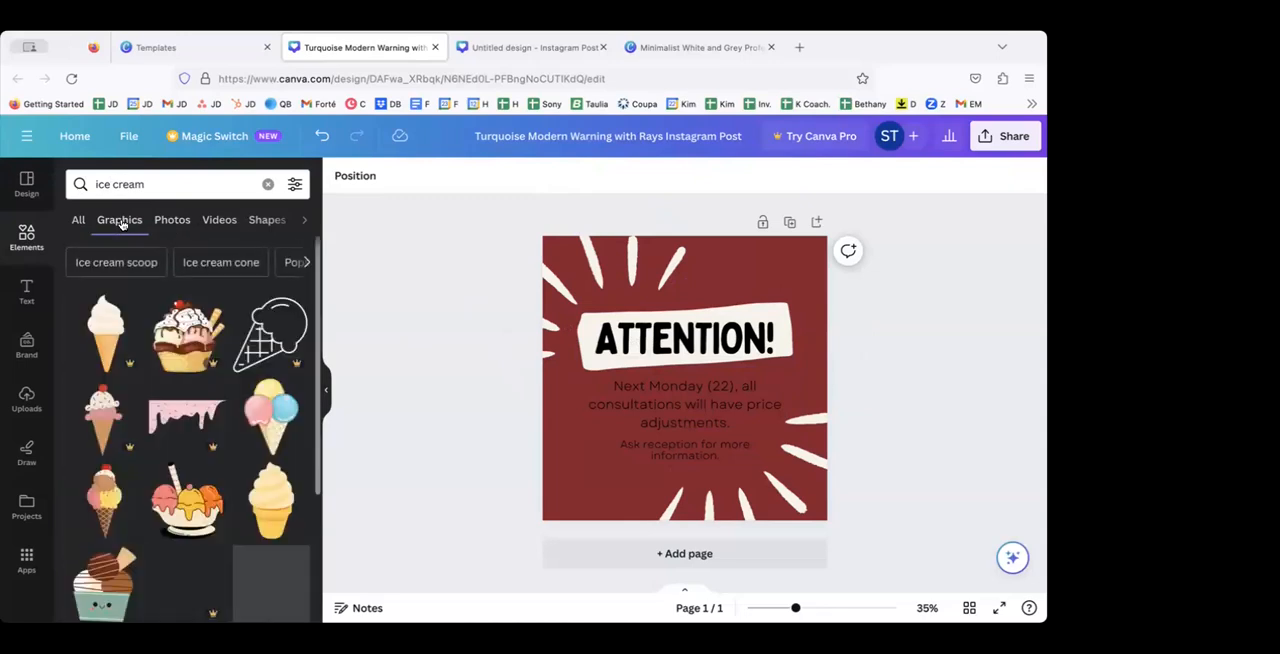
{"action": "scroll", "coordinate": [152, 489], "scroll_direction": "down", "scroll_amount": 5}
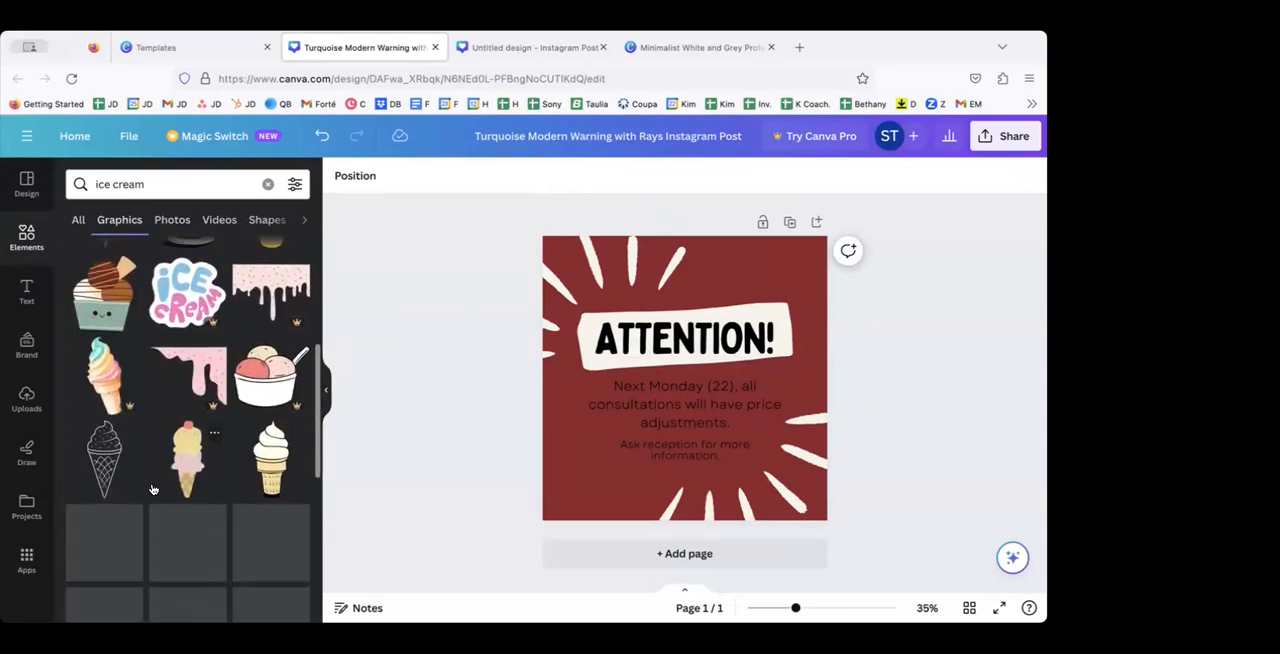
{"action": "scroll", "coordinate": [156, 448], "scroll_direction": "down", "scroll_amount": 1}
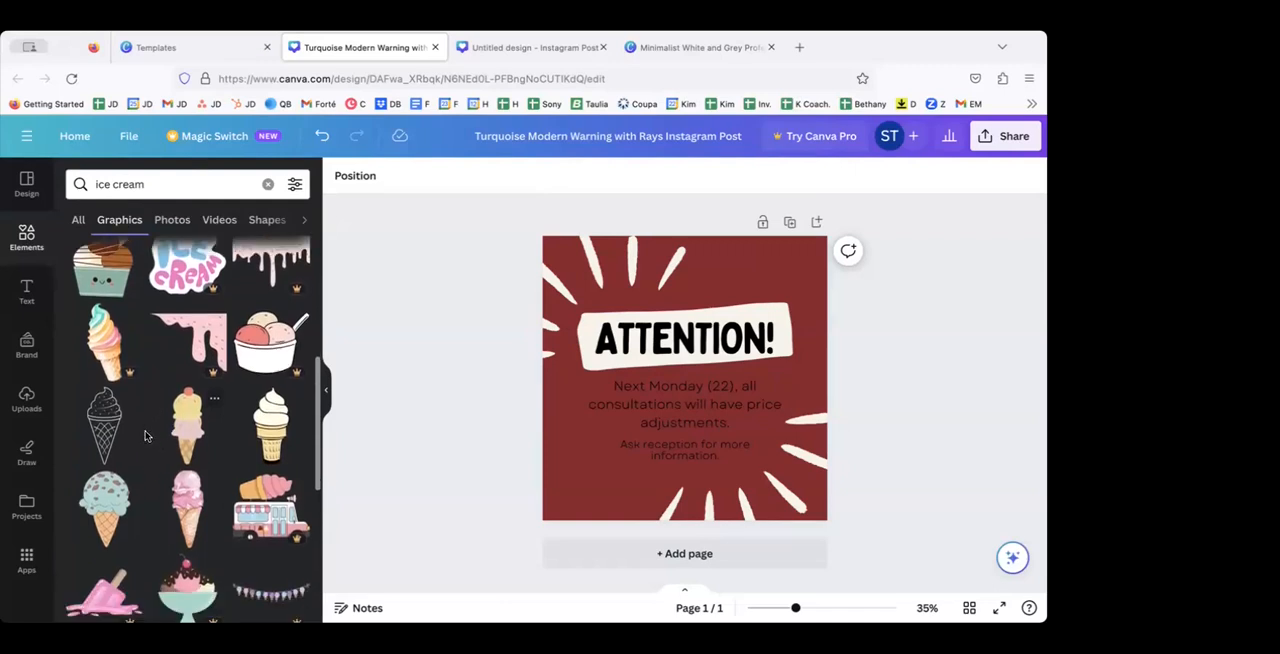
{"action": "left_click", "coordinate": [108, 503]}
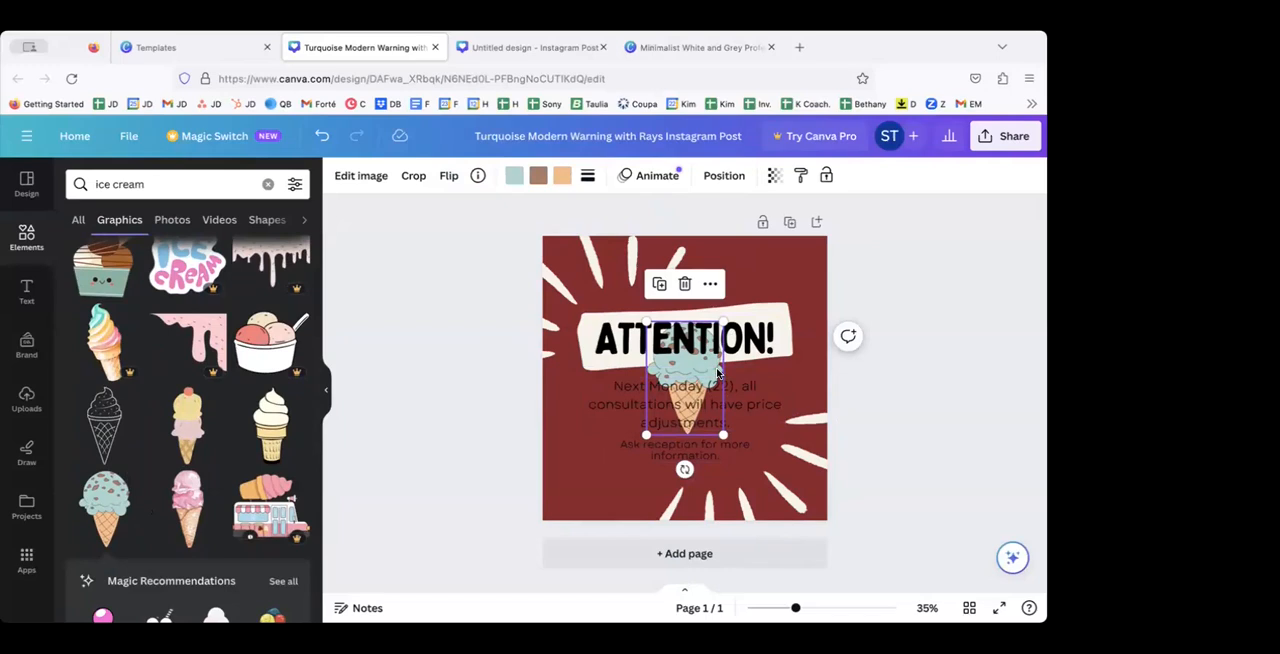
Step: Shrink the ice cream cone, tilt it slightly and place it near the post's lower-left corner
{"action": "left_click_drag", "start_coordinate": [701, 382], "coordinate": [618, 438]}
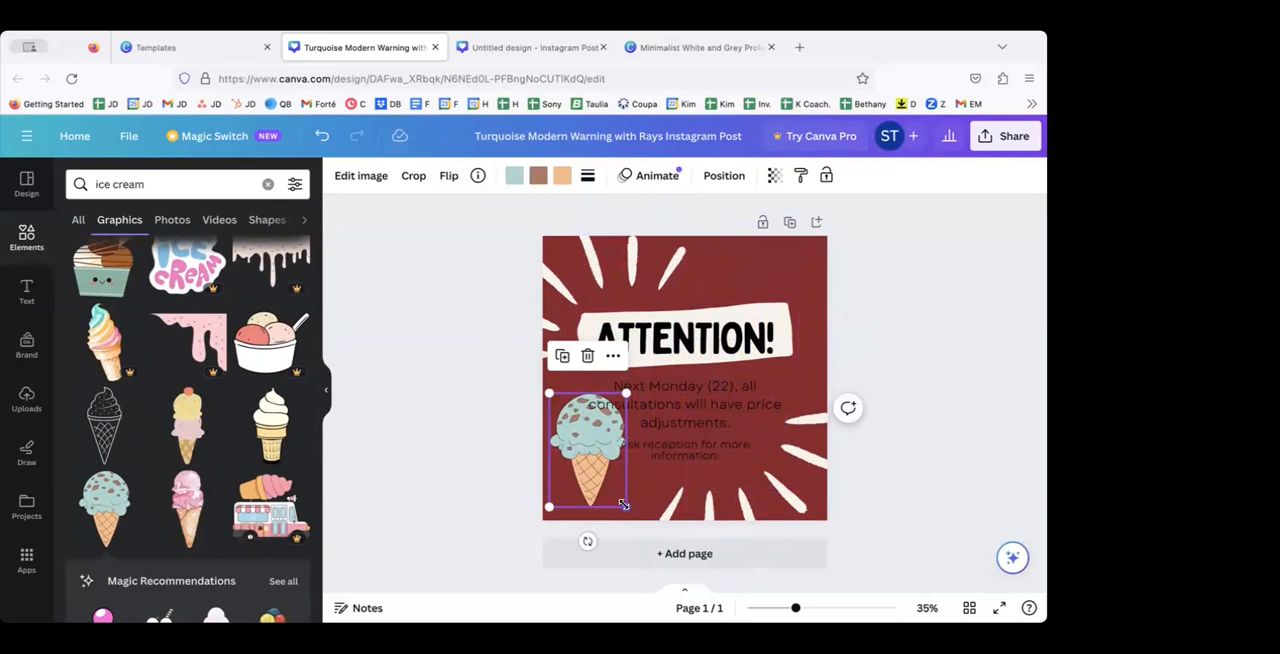
{"action": "left_click_drag", "start_coordinate": [622, 503], "coordinate": [605, 474]}
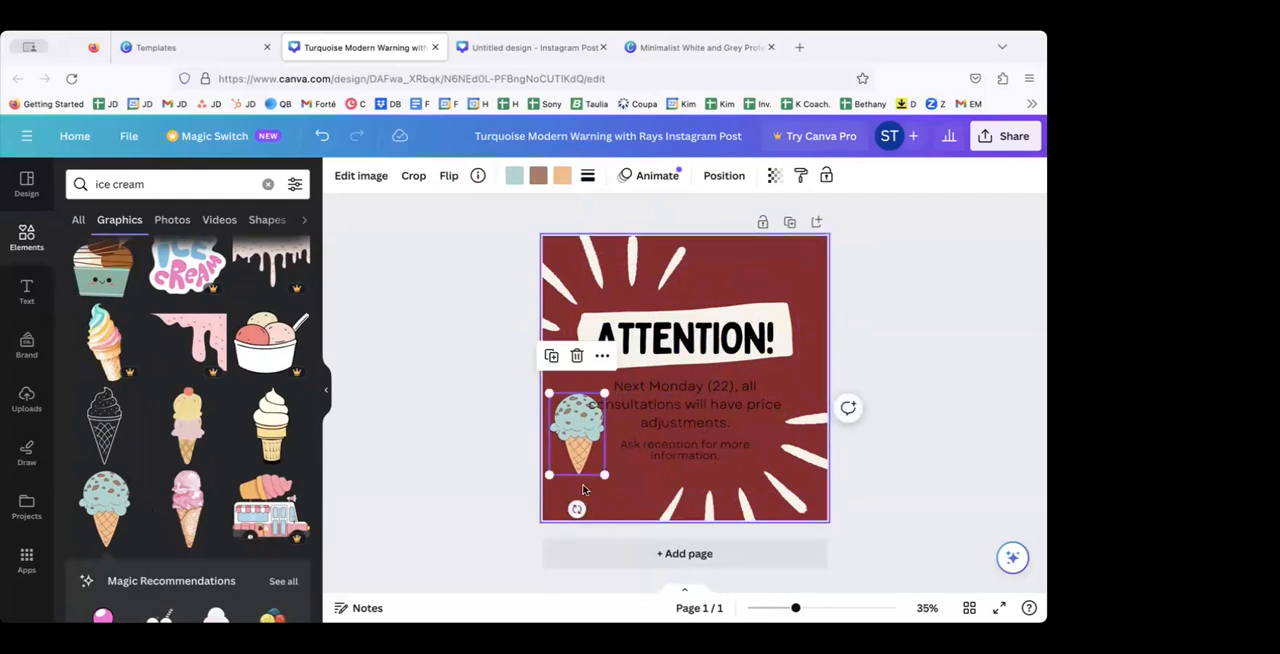
{"action": "mouse_move", "coordinate": [576, 509]}
{"action": "left_mouse_down"}
{"action": "mouse_move", "coordinate": [561, 509]}
{"action": "mouse_move", "coordinate": [618, 509]}
{"action": "mouse_move", "coordinate": [594, 512]}
{"action": "left_mouse_up"}
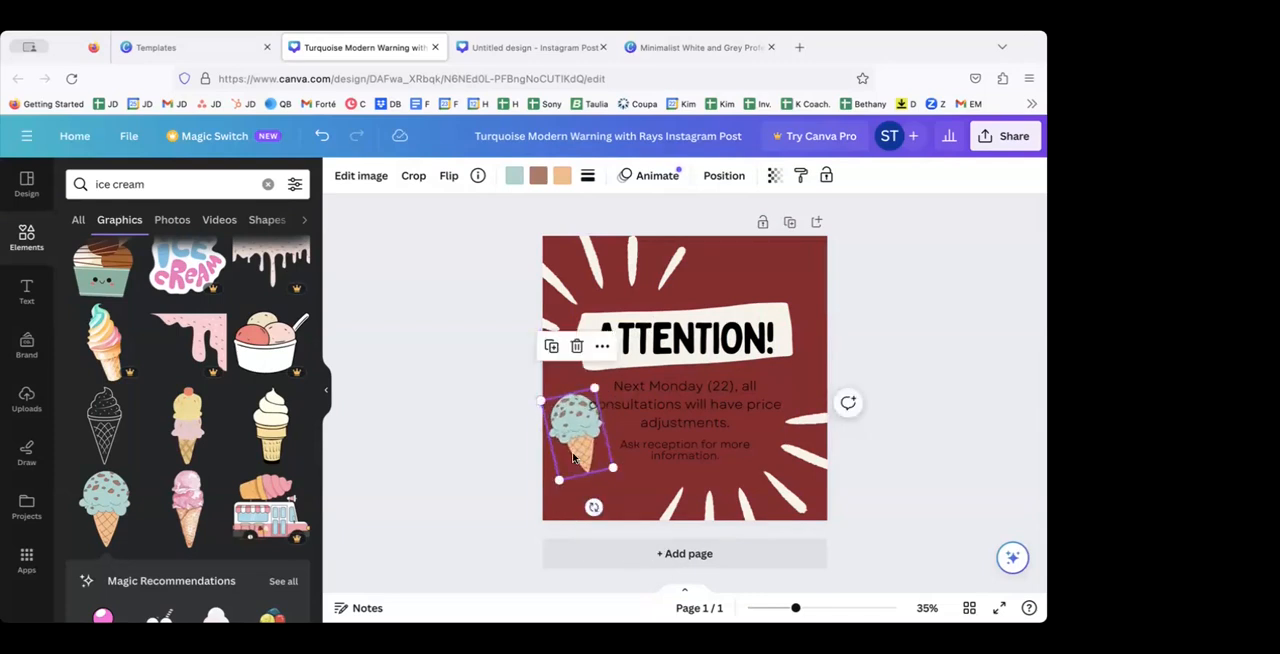
{"action": "left_click_drag", "start_coordinate": [576, 465], "coordinate": [586, 488]}
{"action": "left_click", "coordinate": [520, 446]}
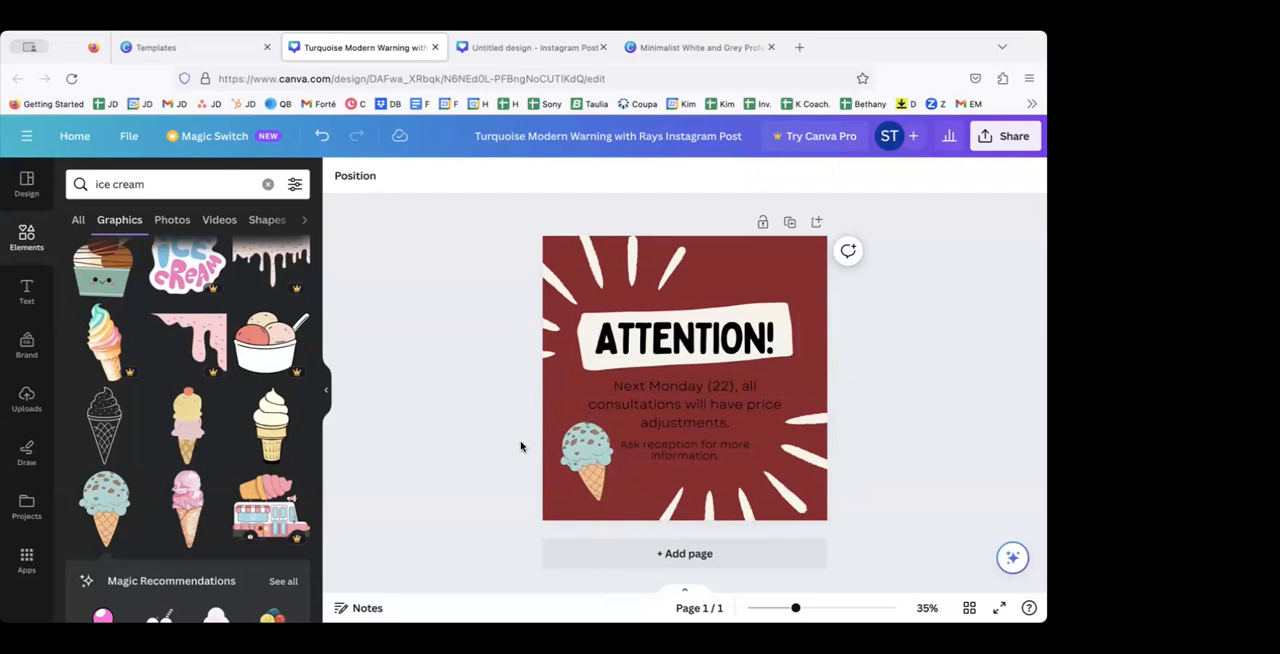
Step: Color both the "Next Monday (22)" paragraph and the "Ask reception" line with the off-white document color
{"action": "left_click", "coordinate": [726, 401]}
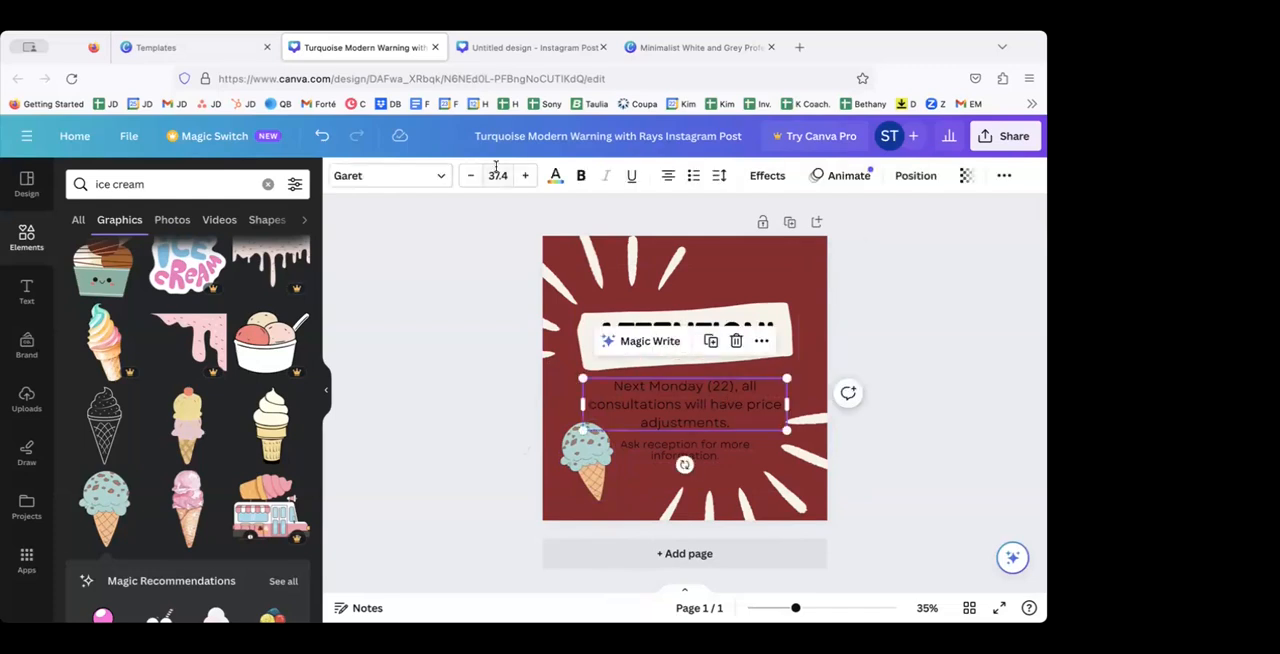
{"action": "left_click", "coordinate": [556, 178]}
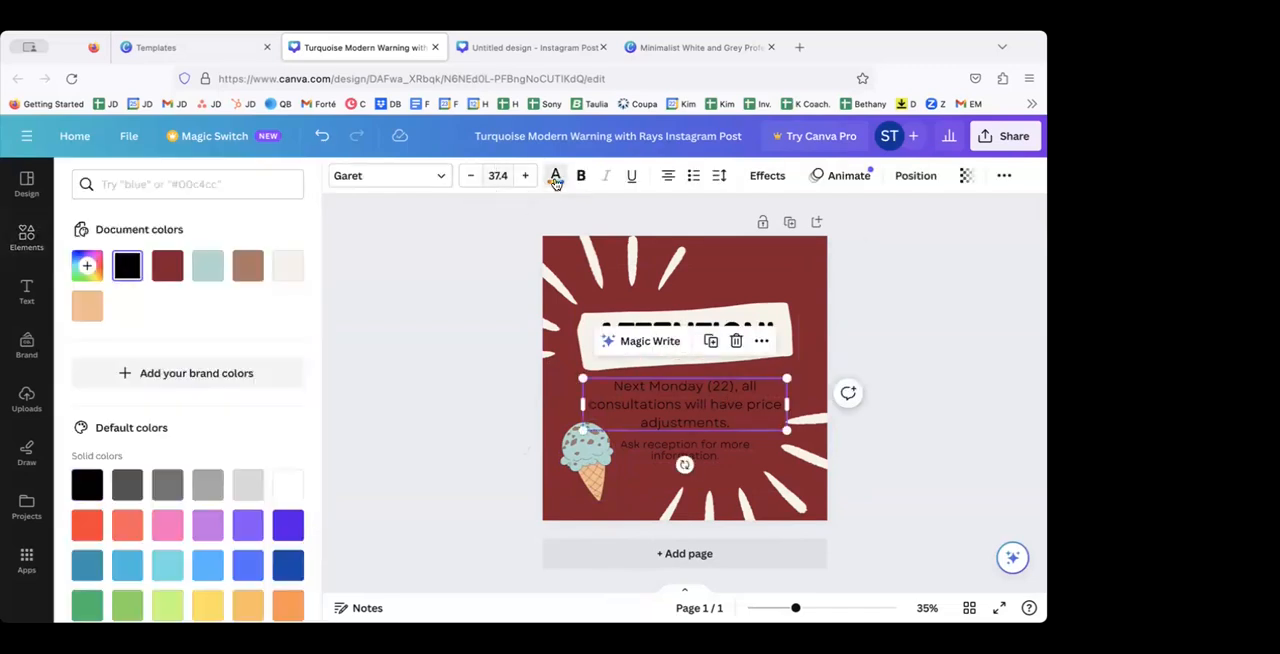
{"action": "left_click", "coordinate": [288, 268]}
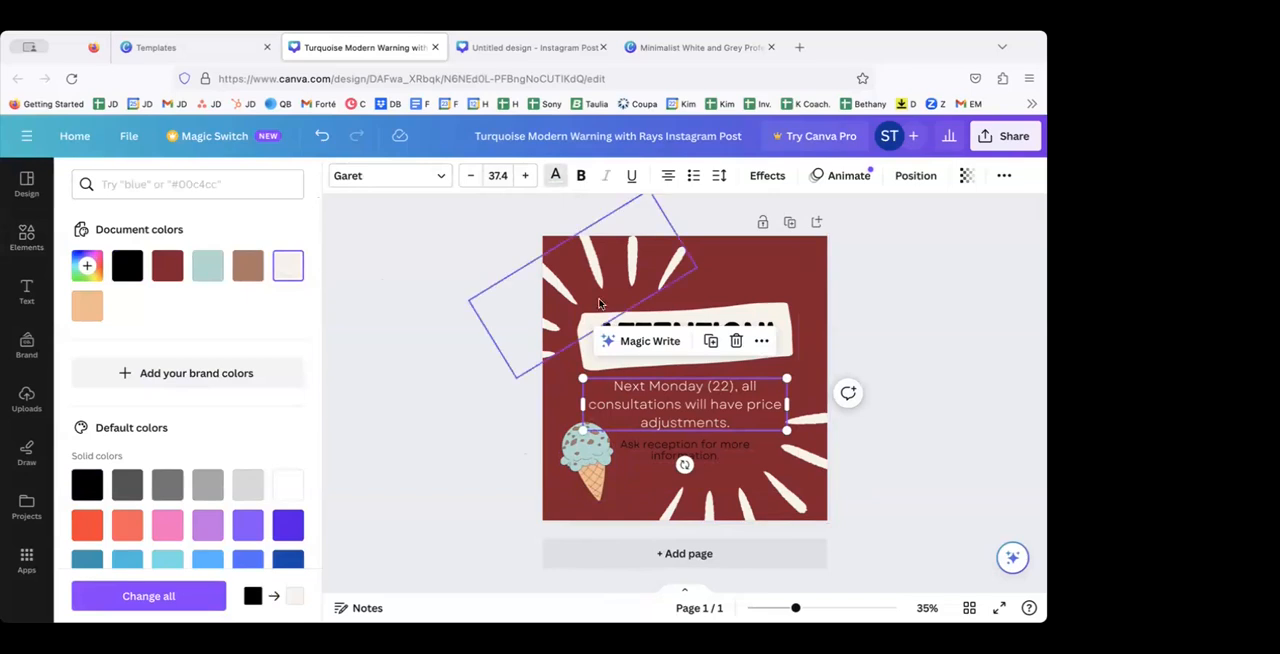
{"action": "left_click", "coordinate": [628, 447]}
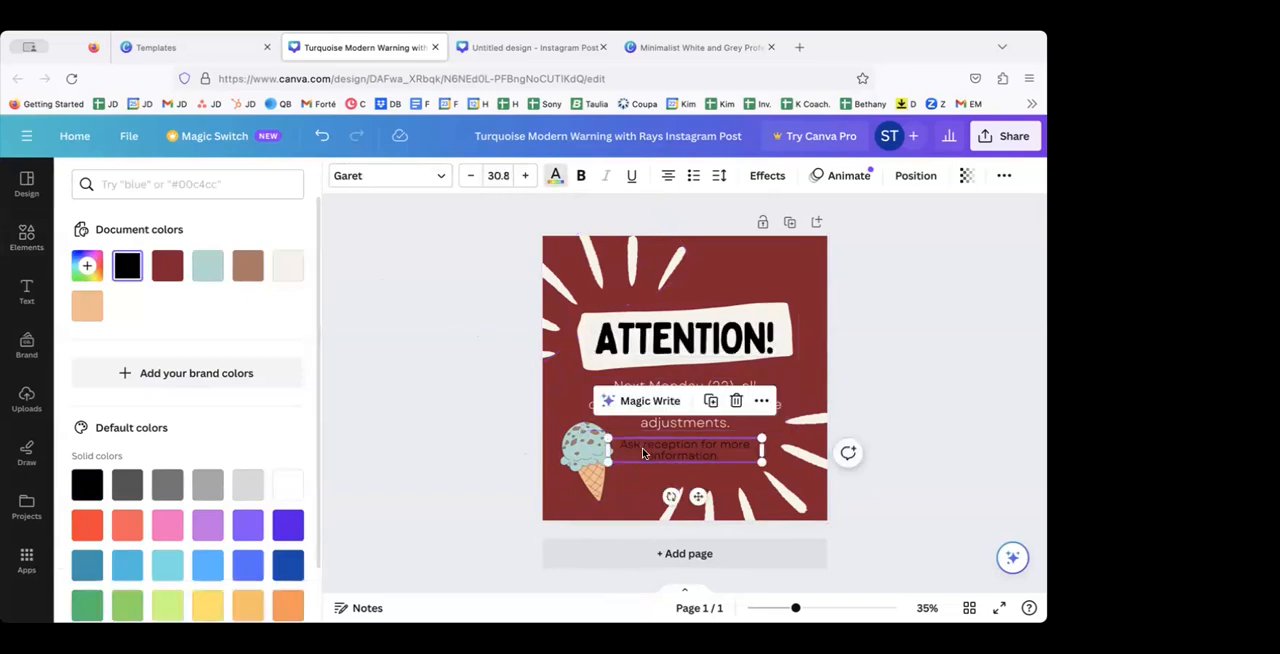
{"action": "left_click", "coordinate": [289, 278]}
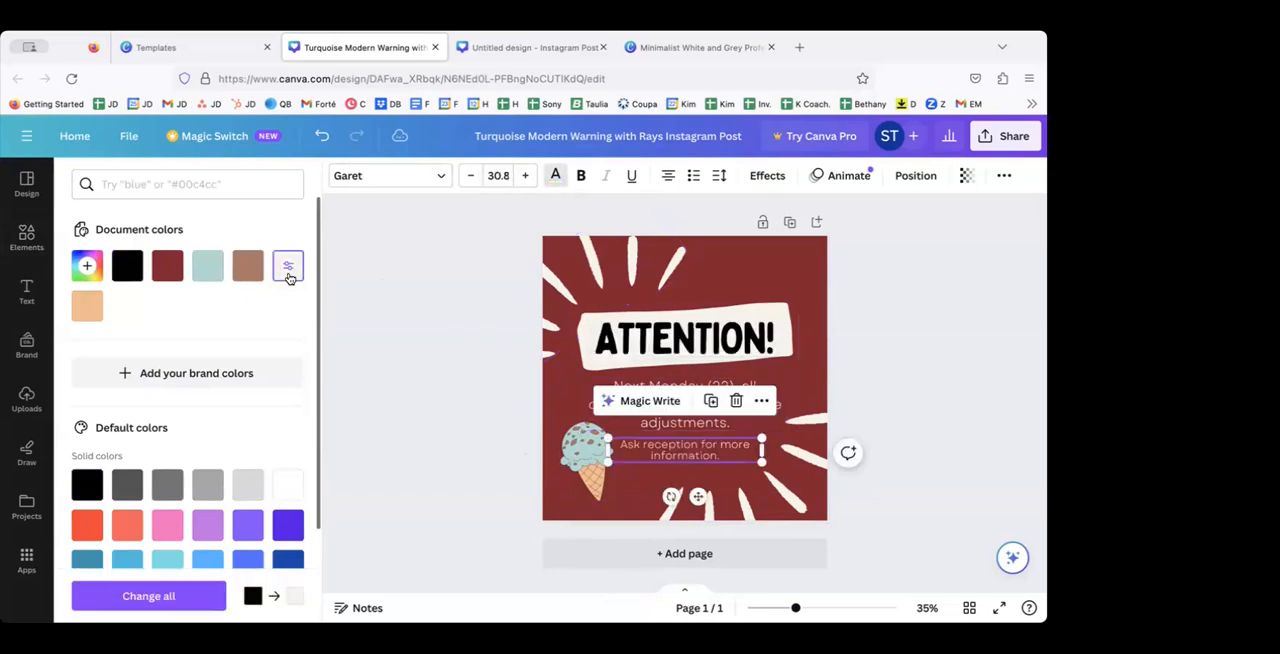
{"action": "key", "text": "Escape"}
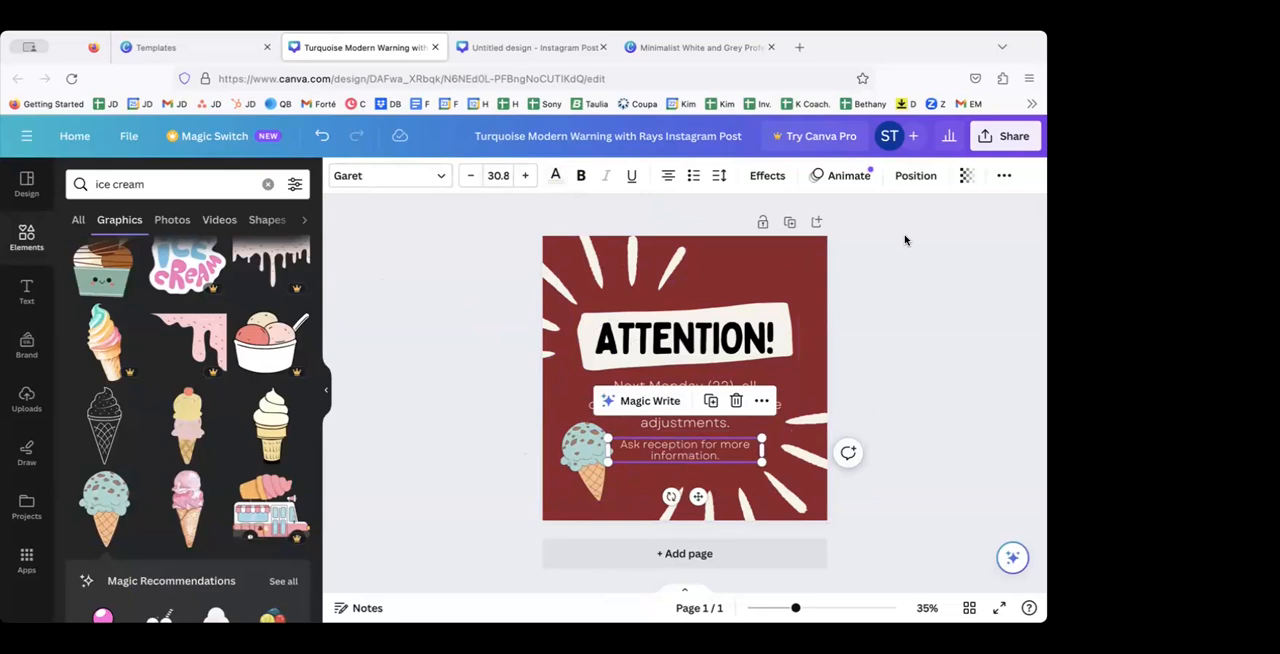
{"action": "left_click_drag", "start_coordinate": [640, 198], "coordinate": [474, 391]}
Step: Cycle the "Next Monday (22)" paragraph's text alignment through its options and back to centered
{"action": "left_click", "coordinate": [676, 407]}
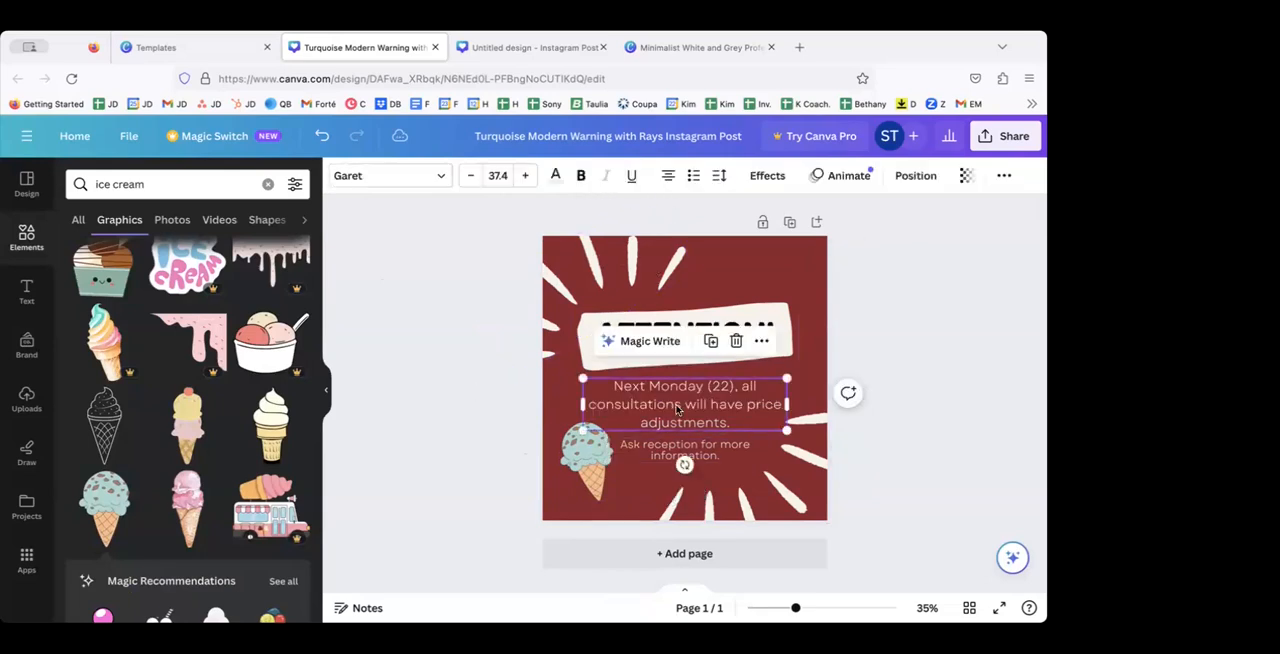
{"action": "left_click", "coordinate": [324, 397]}
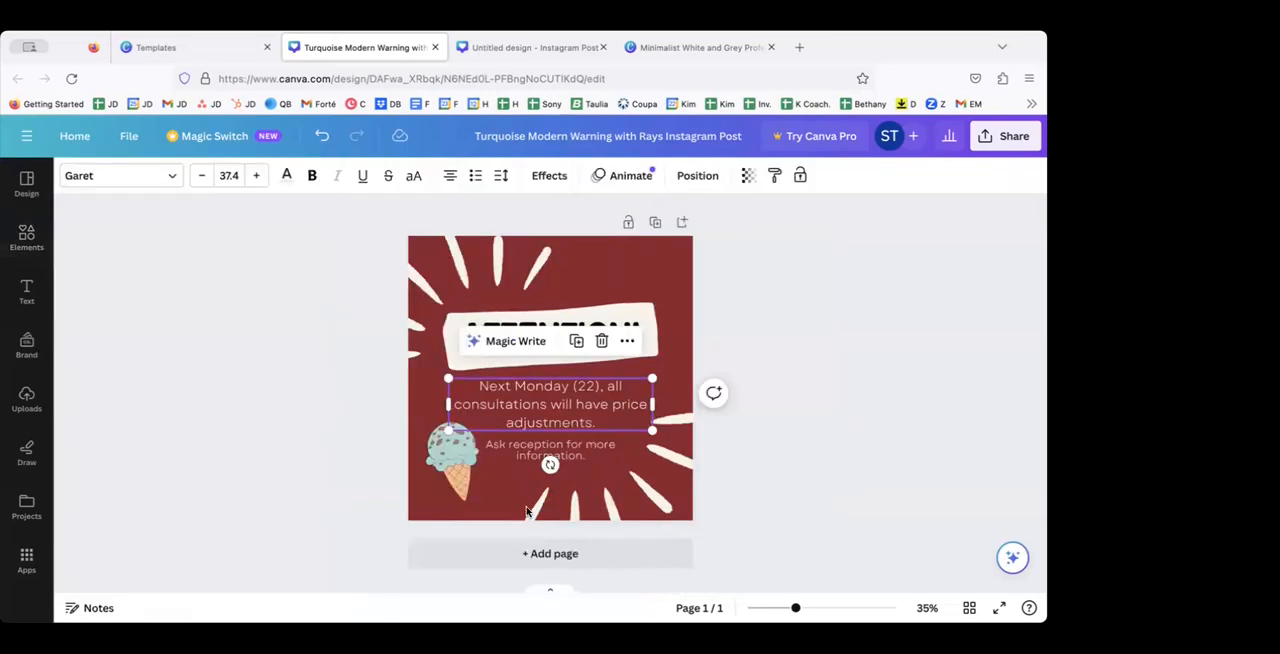
{"action": "left_click_drag", "start_coordinate": [796, 607], "coordinate": [815, 607]}
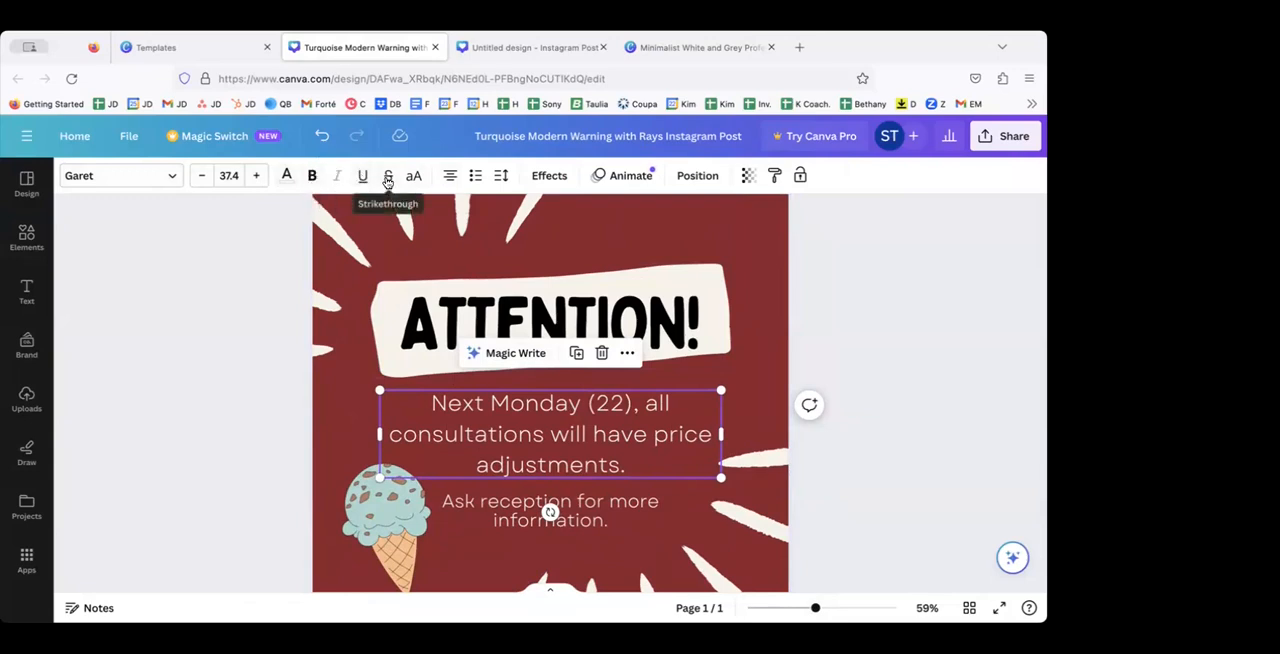
{"action": "left_click", "coordinate": [451, 181]}
{"action": "left_click", "coordinate": [450, 180]}
{"action": "left_click", "coordinate": [450, 180]}
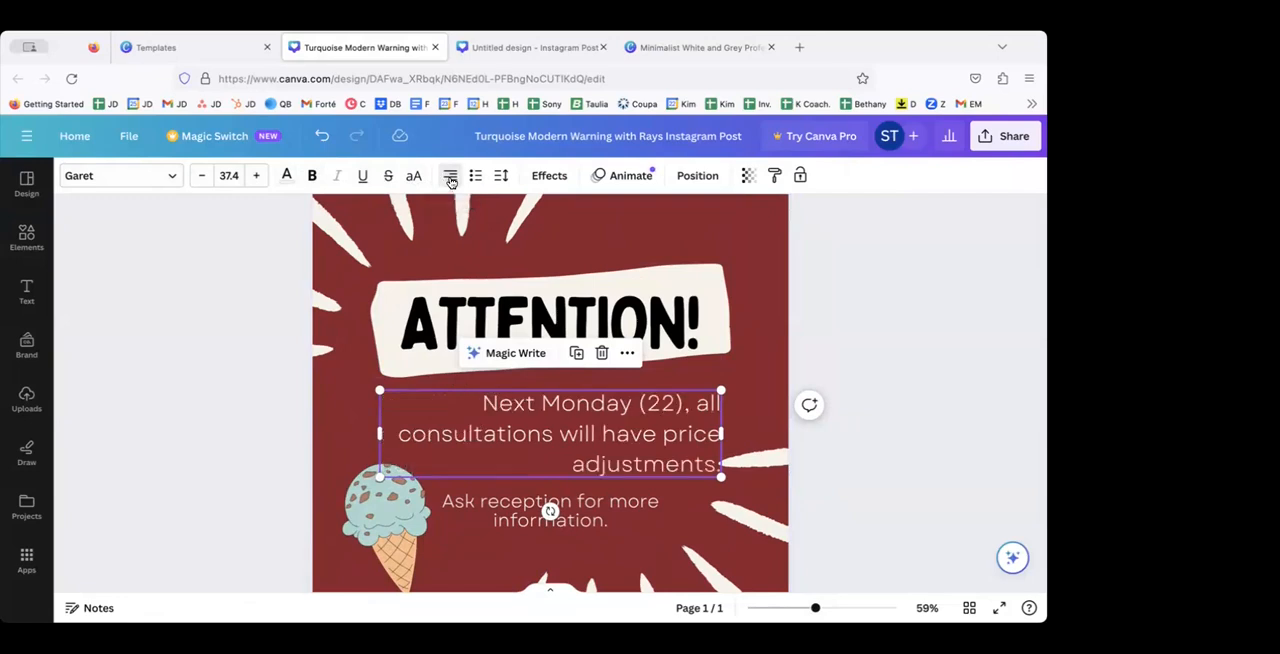
{"action": "left_click", "coordinate": [450, 176]}
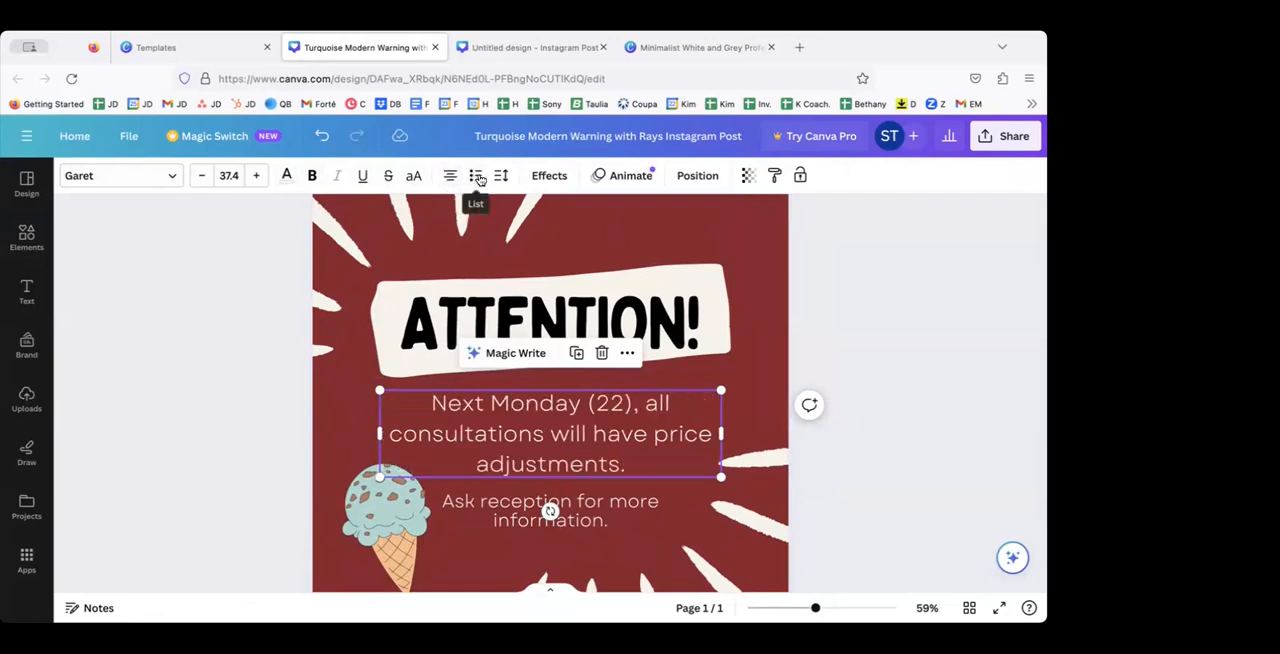
Step: Cycle the paragraph's list style through its options and back to plain text
{"action": "left_click", "coordinate": [477, 177]}
{"action": "left_click", "coordinate": [477, 177]}
{"action": "left_click", "coordinate": [477, 177]}
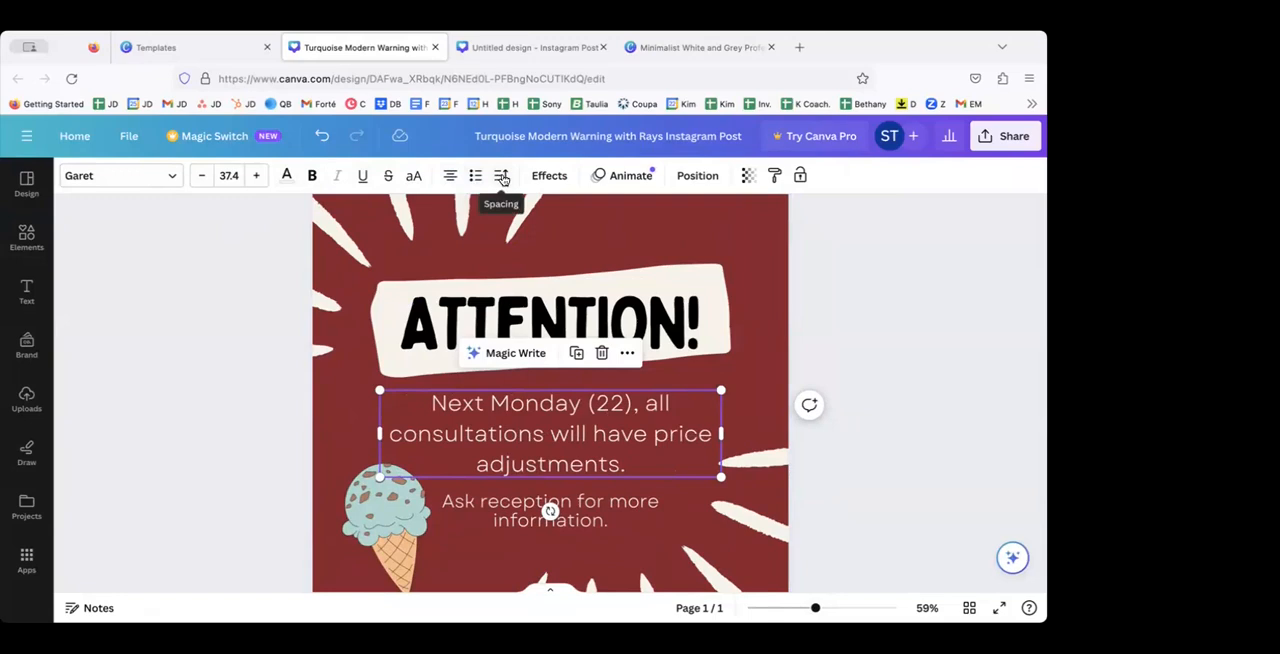
Step: Set the paragraph's letter spacing to -70 and its line spacing to 1.05
{"action": "left_click", "coordinate": [503, 176]}
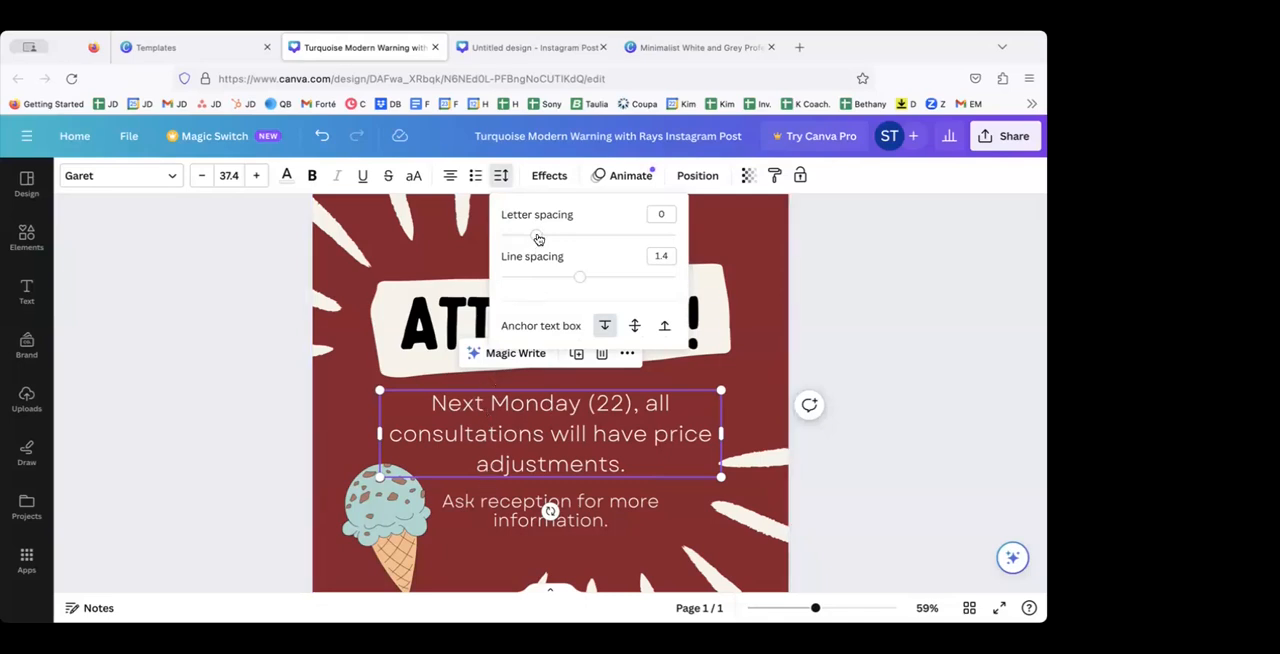
{"action": "mouse_move", "coordinate": [538, 238]}
{"action": "left_mouse_down"}
{"action": "mouse_move", "coordinate": [597, 234]}
{"action": "mouse_move", "coordinate": [506, 240]}
{"action": "mouse_move", "coordinate": [525, 237]}
{"action": "left_mouse_up"}
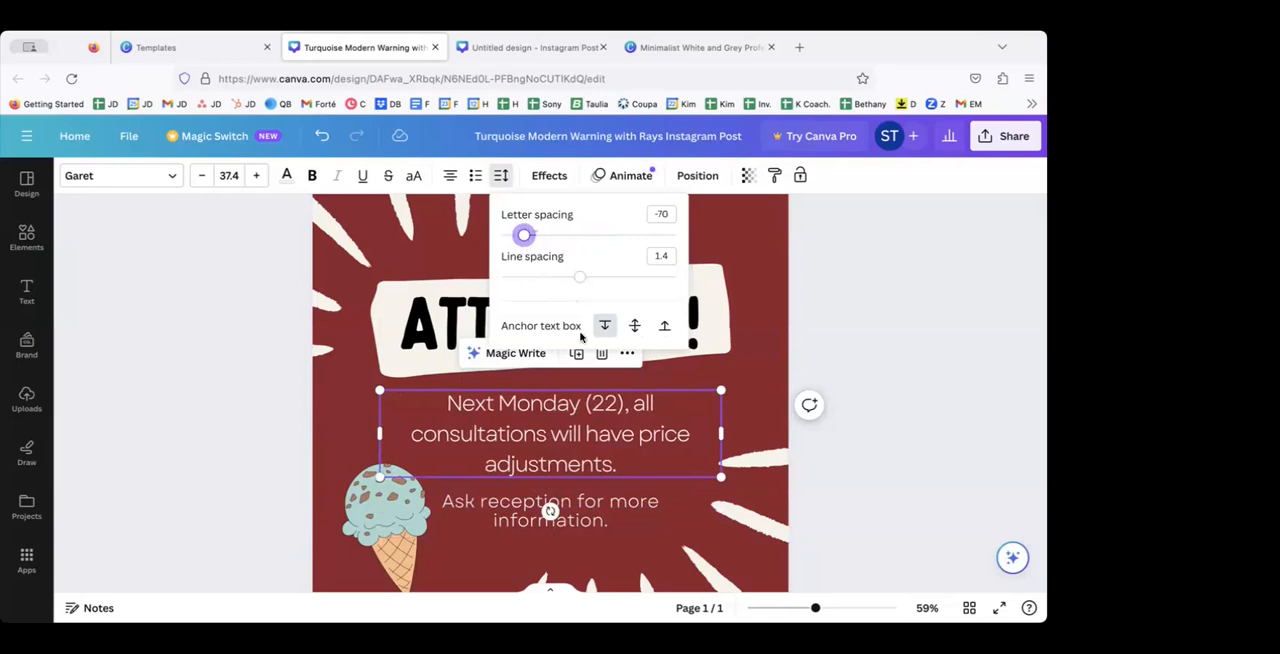
{"action": "left_click_drag", "start_coordinate": [578, 277], "coordinate": [548, 277]}
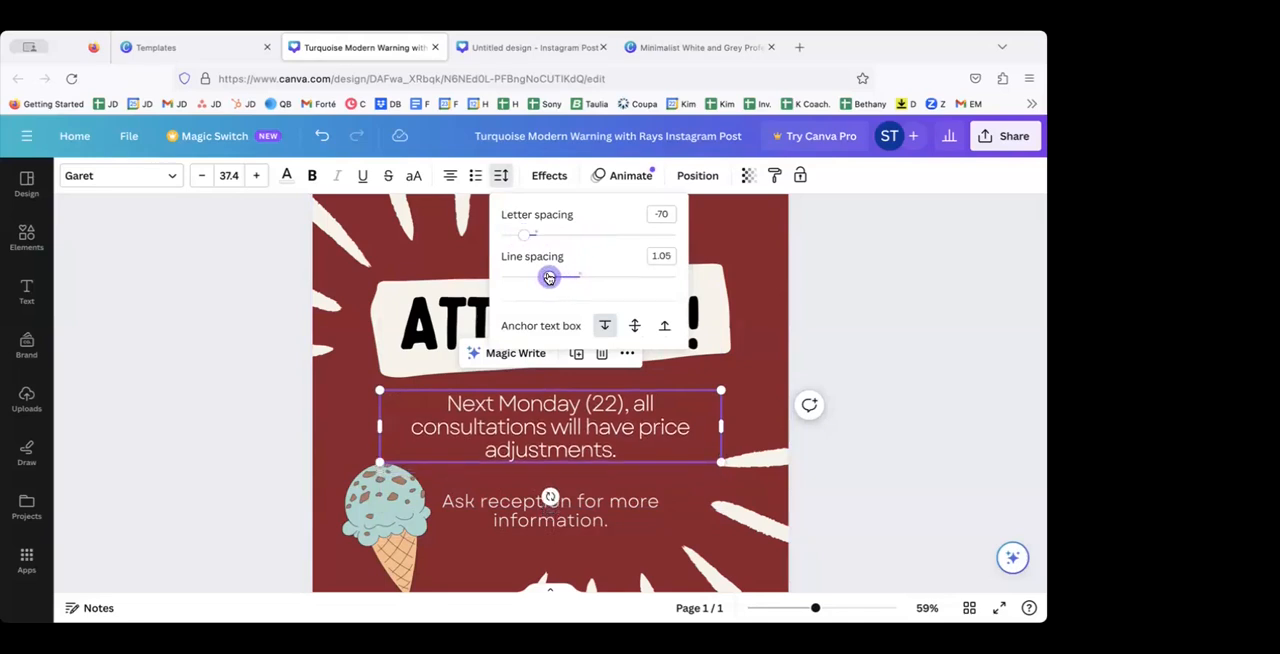
{"action": "left_click", "coordinate": [352, 394]}
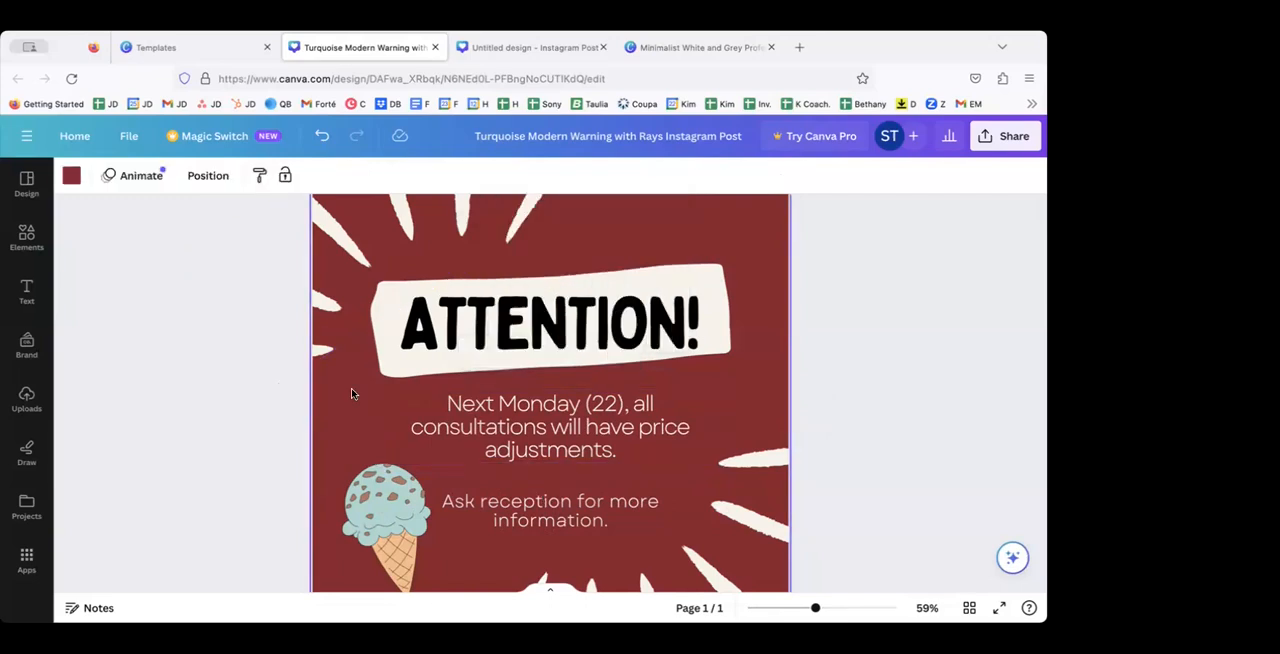
Step: Apply the Shadow text effect to the "Next Monday (22)" paragraph
{"action": "left_click", "coordinate": [405, 403]}
{"action": "left_click", "coordinate": [550, 176]}
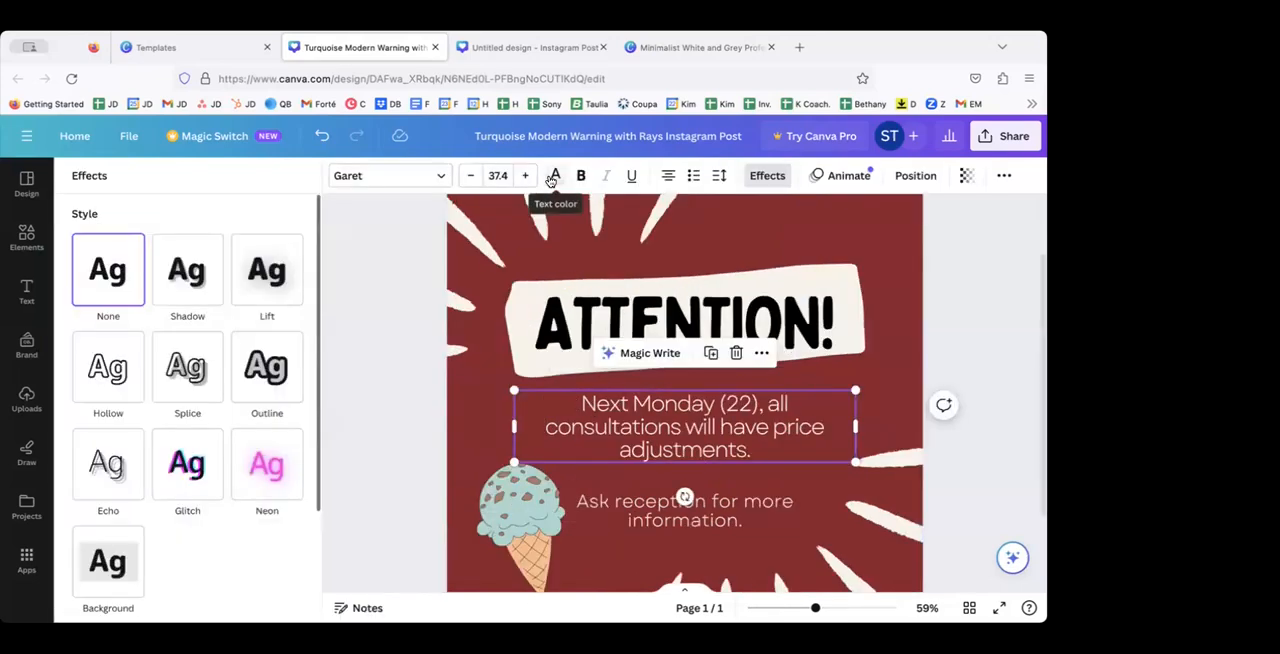
{"action": "left_click", "coordinate": [193, 284]}
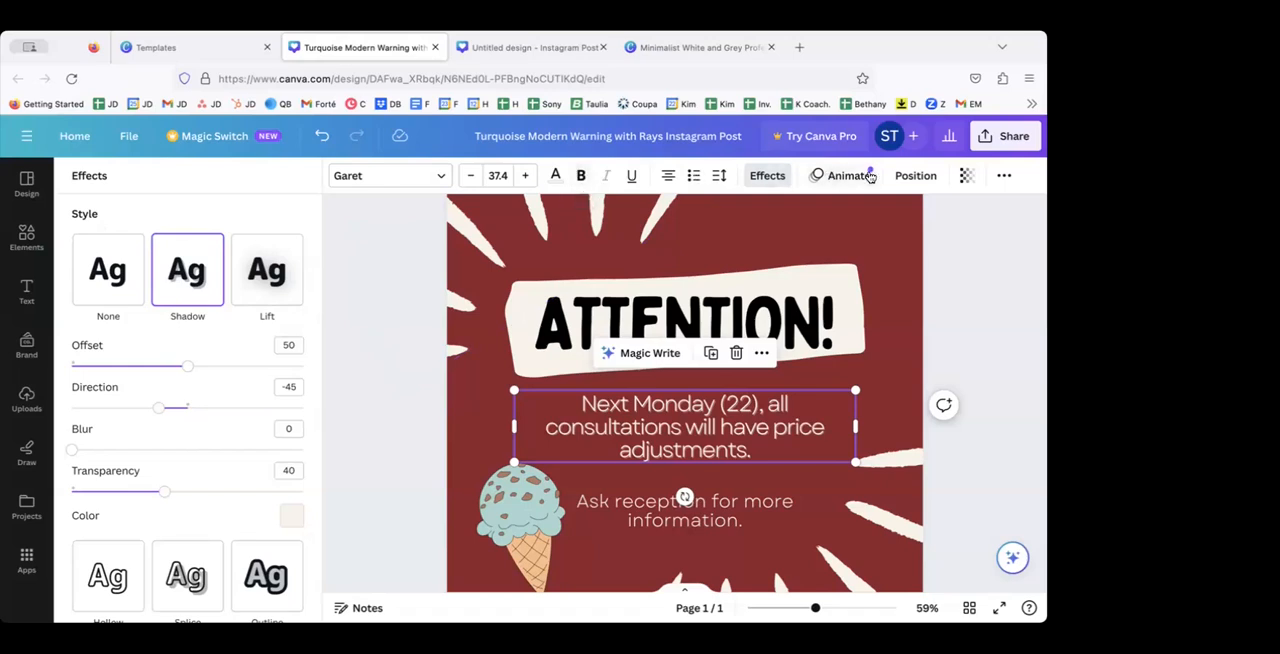
Step: Move the "Next Monday (22)" paragraph up and left to overlap the heading's banner, and color its text pink
{"action": "left_click", "coordinate": [912, 175]}
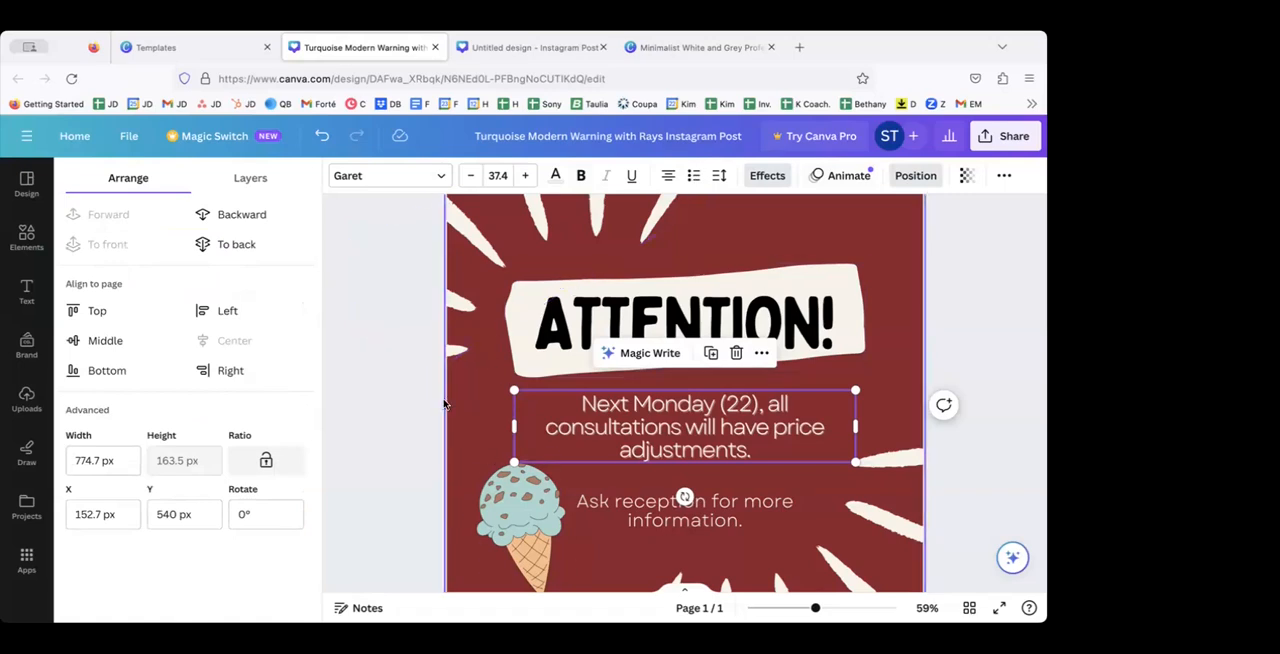
{"action": "left_click_drag", "start_coordinate": [570, 431], "coordinate": [529, 403]}
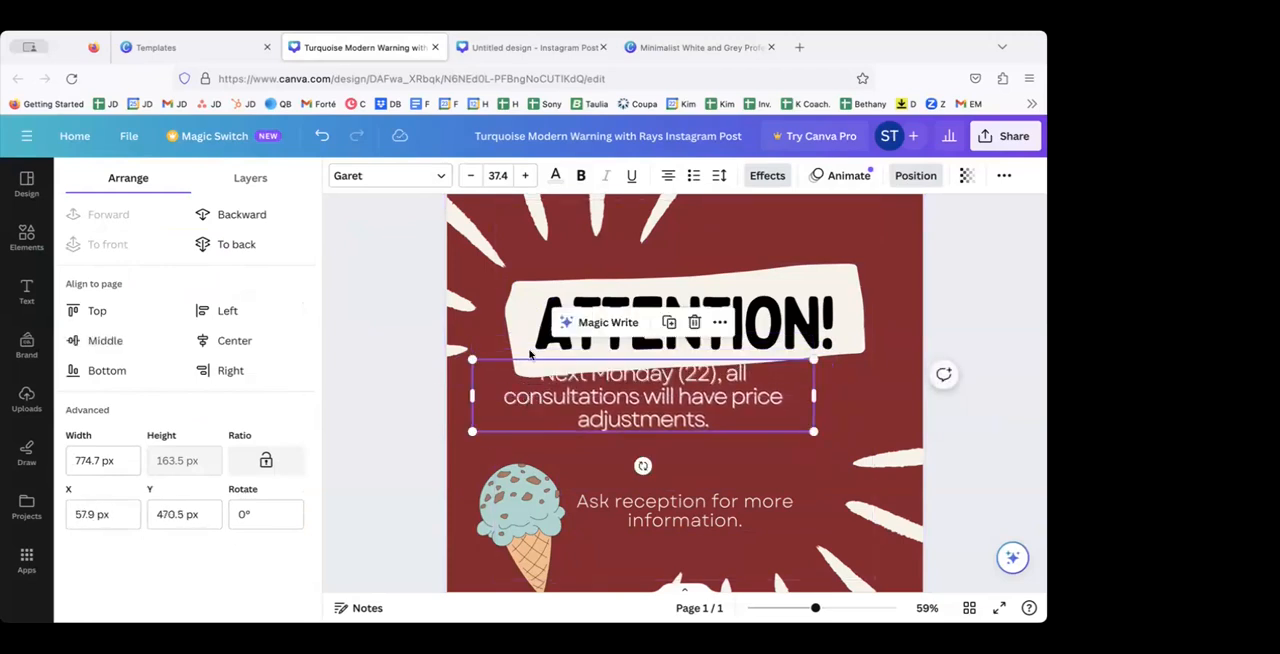
{"action": "left_click", "coordinate": [556, 176]}
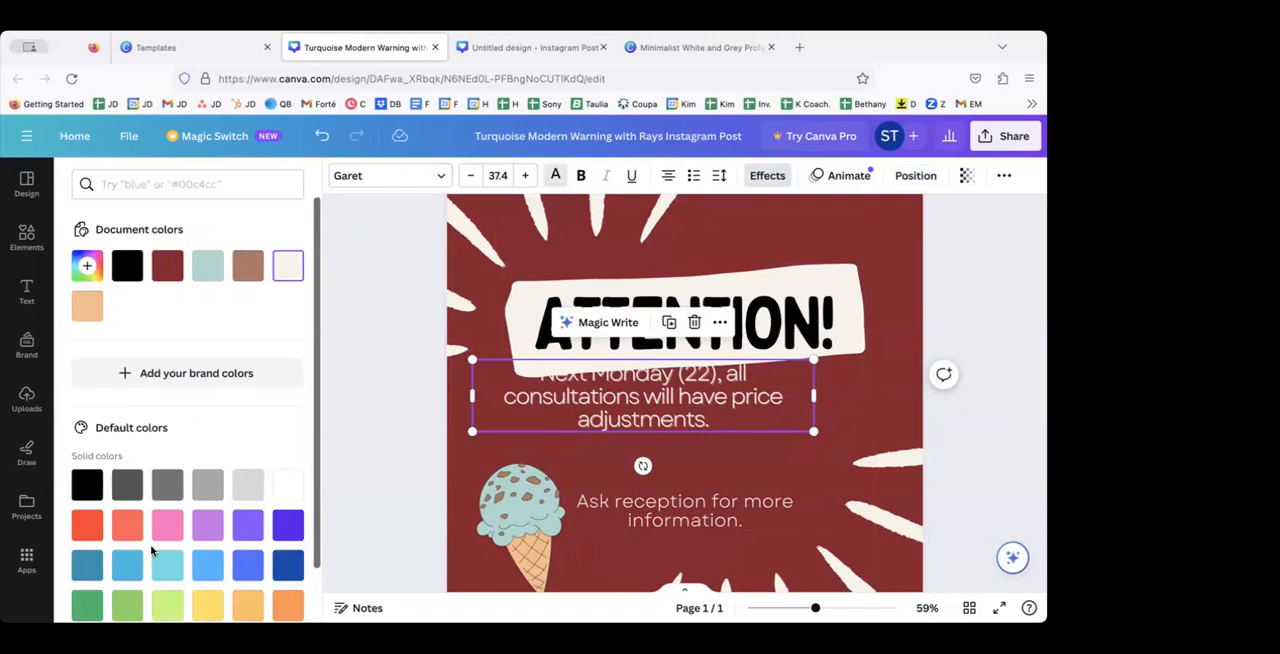
{"action": "left_click", "coordinate": [179, 533]}
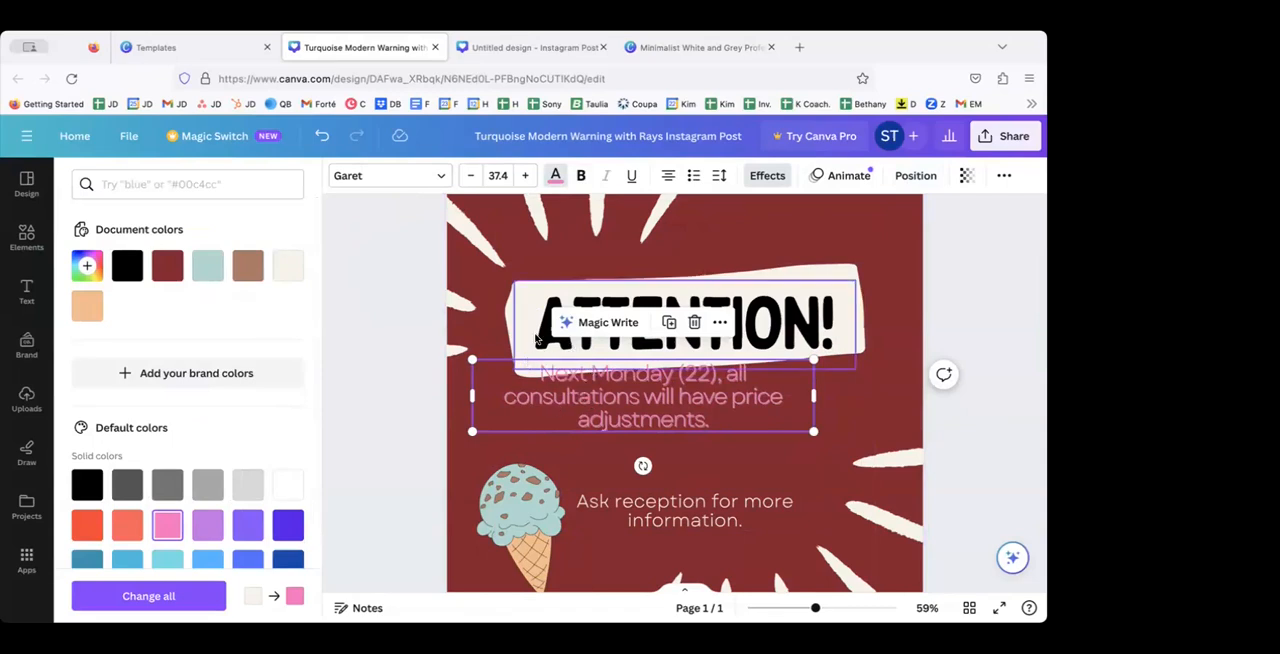
Step: Send the pink paragraph to the back, bring it forward in front of the heading's off-white banner, and select the banner
{"action": "left_click", "coordinate": [904, 176]}
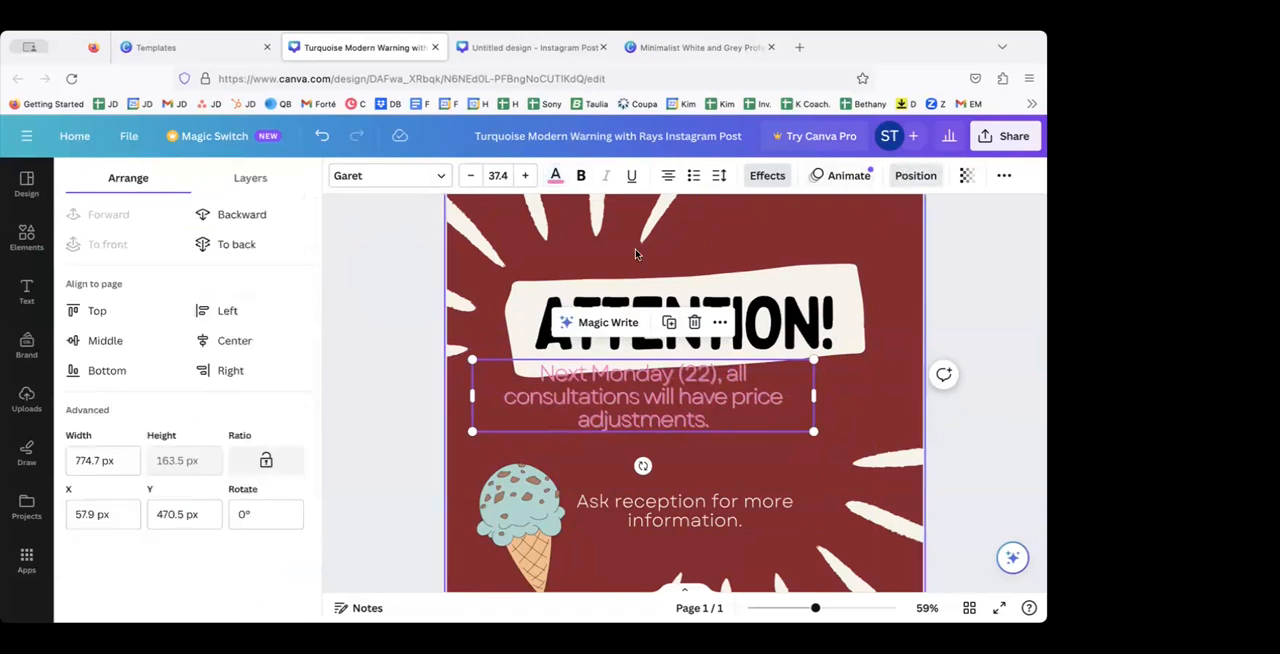
{"action": "left_click", "coordinate": [229, 216]}
{"action": "left_click", "coordinate": [234, 244]}
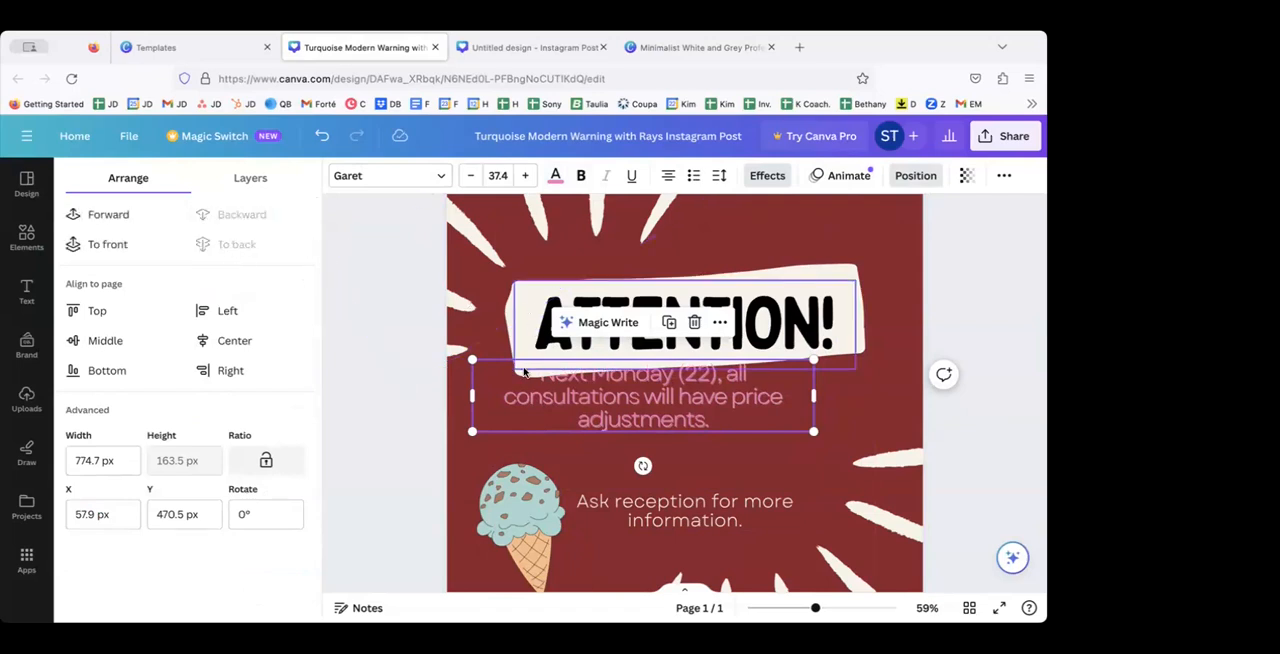
{"action": "left_click", "coordinate": [115, 214]}
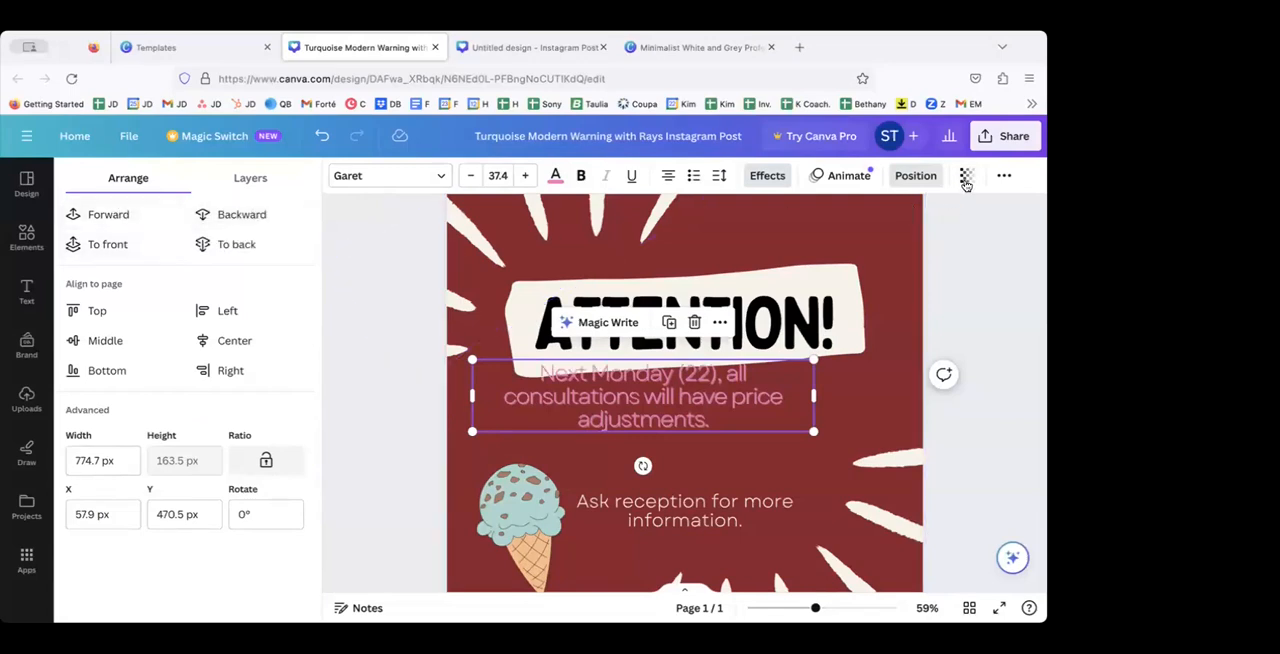
{"action": "left_click", "coordinate": [516, 318]}
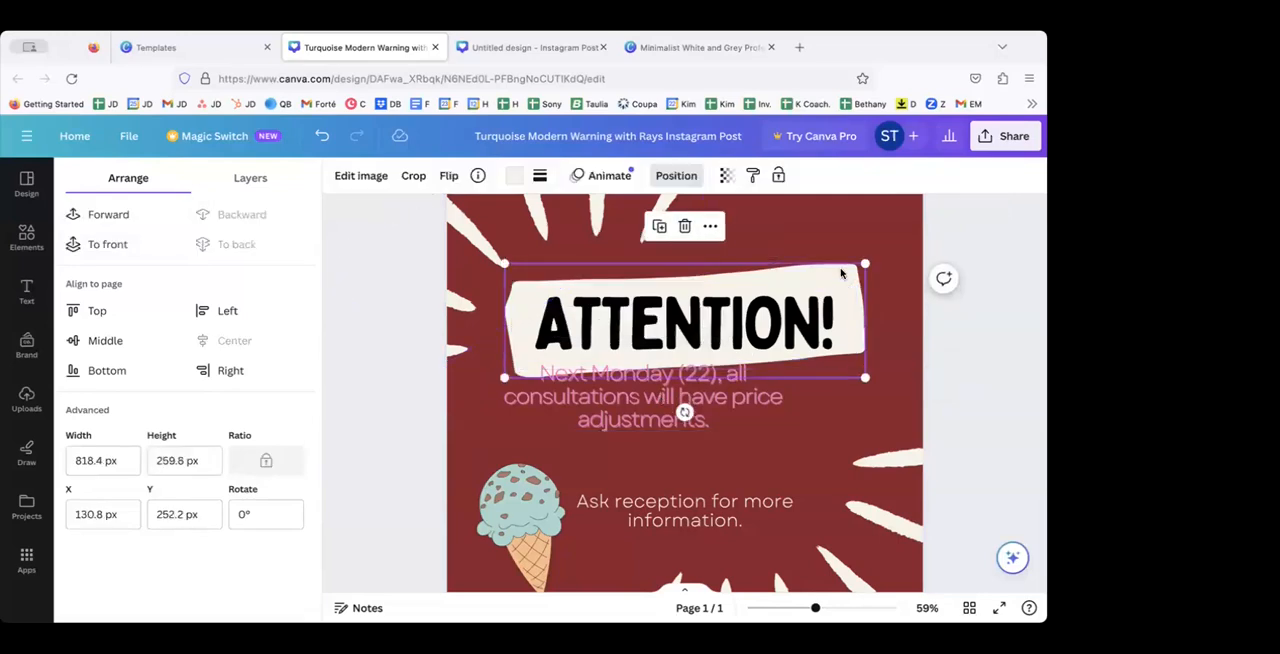
Step: Set the transparency of the off-white banner behind the "ATTENTION!" heading to 64
{"action": "left_click", "coordinate": [728, 176]}
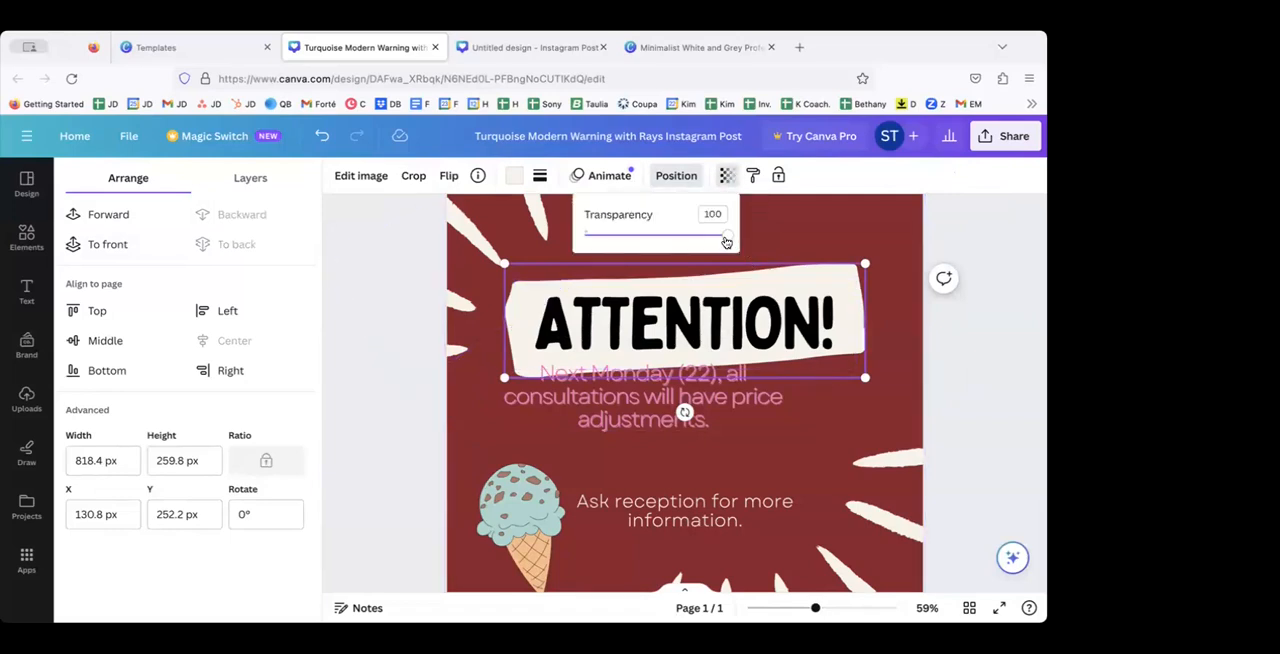
{"action": "left_click_drag", "start_coordinate": [726, 242], "coordinate": [676, 244]}
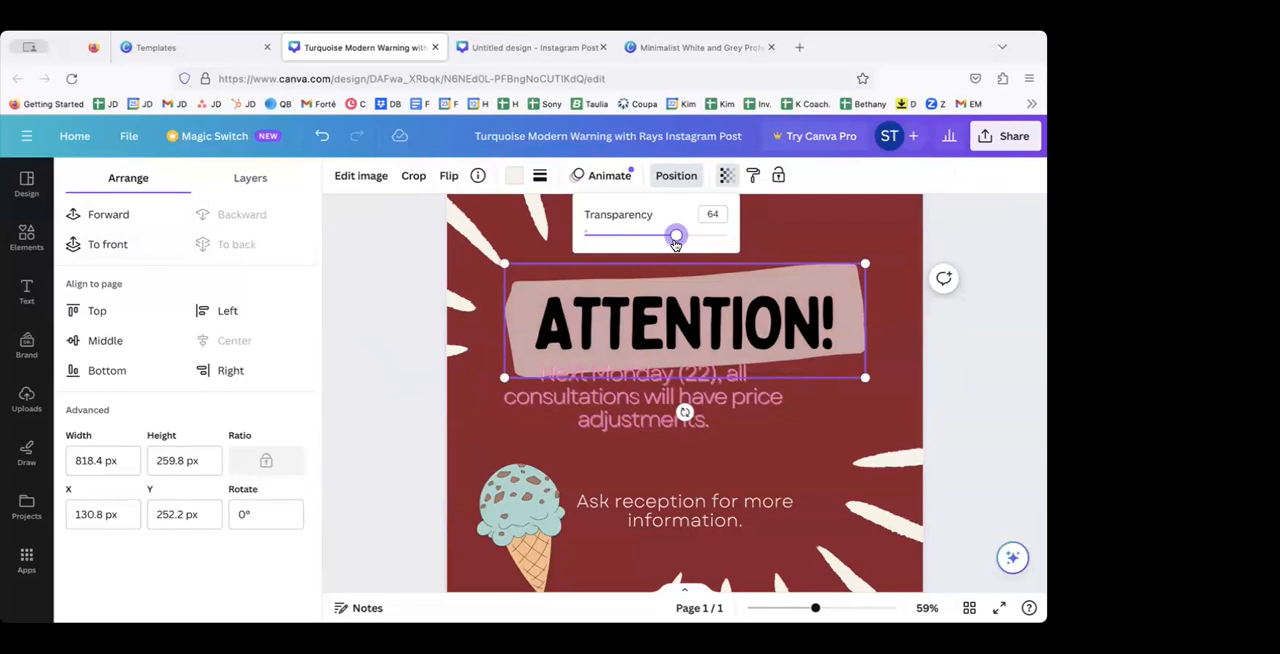
{"action": "left_click", "coordinate": [790, 225]}
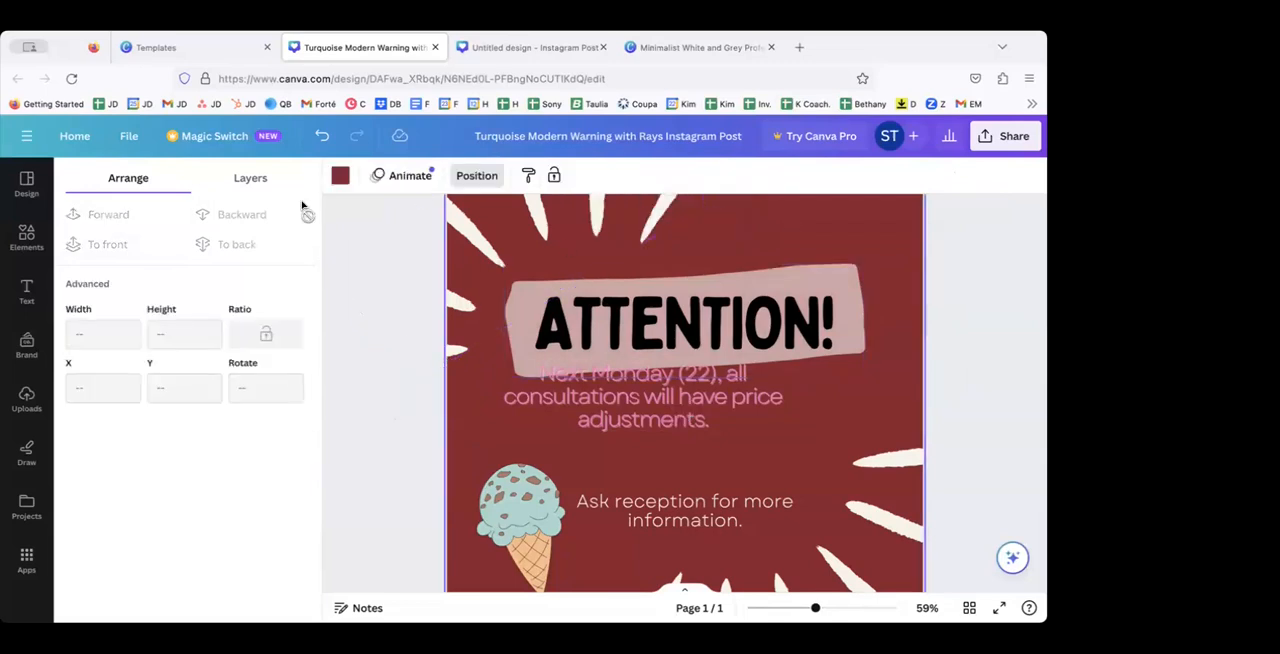
Step: Copy the style of the pink "Next Monday (22)" paragraph onto the "Ask reception for more information." text
{"action": "left_click", "coordinate": [622, 396]}
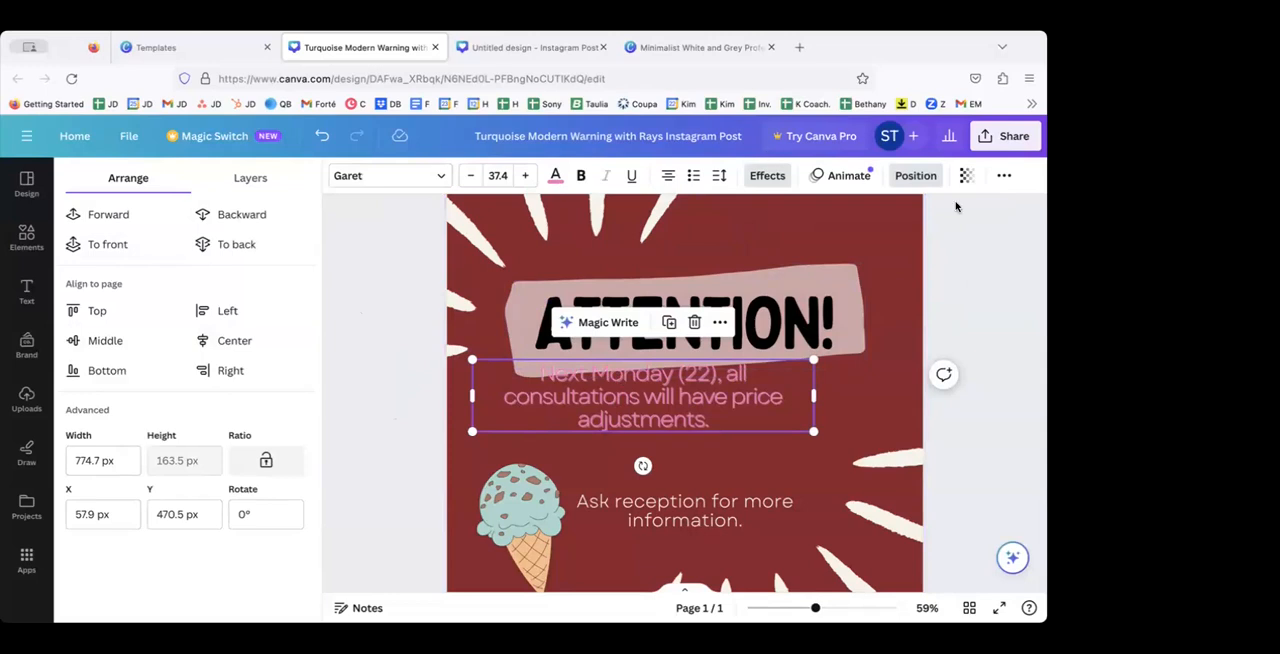
{"action": "left_click", "coordinate": [1004, 177]}
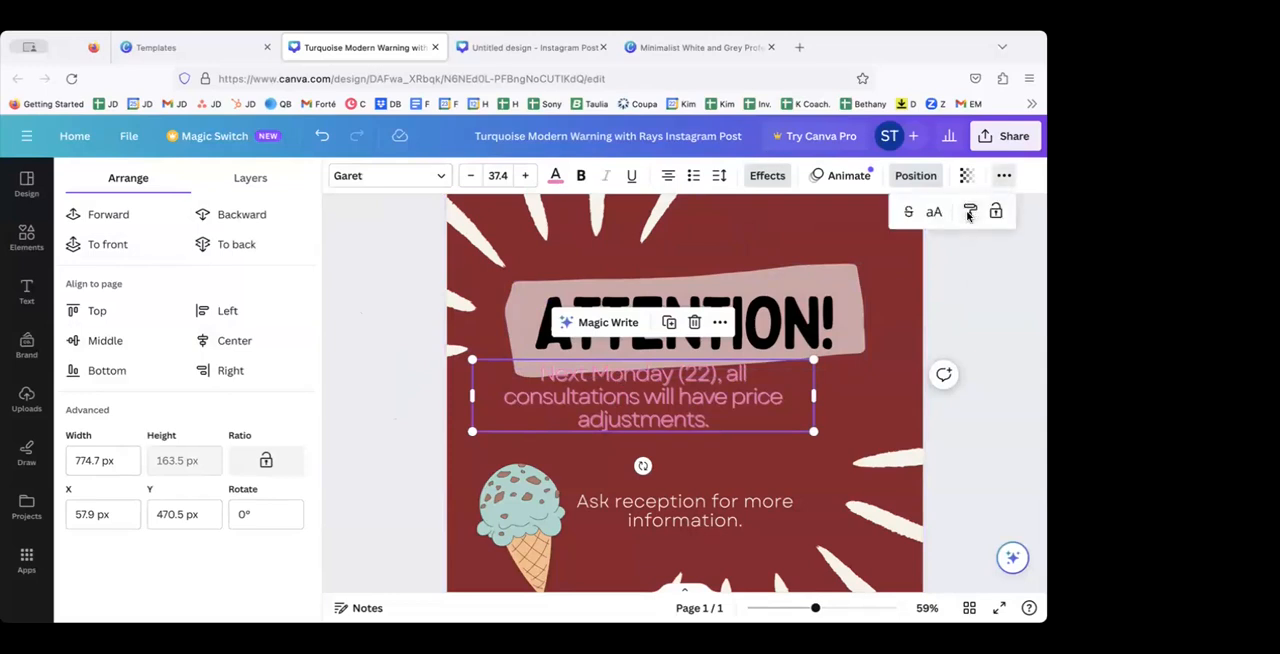
{"action": "left_click", "coordinate": [969, 214]}
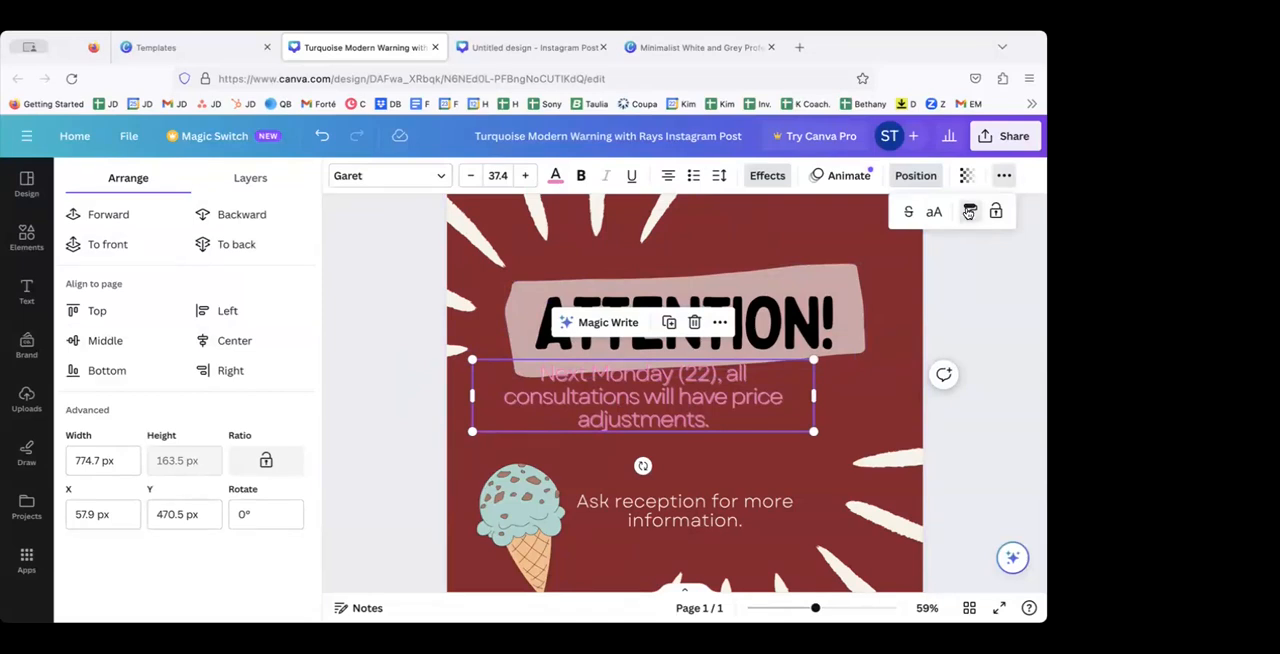
{"action": "left_click", "coordinate": [688, 514]}
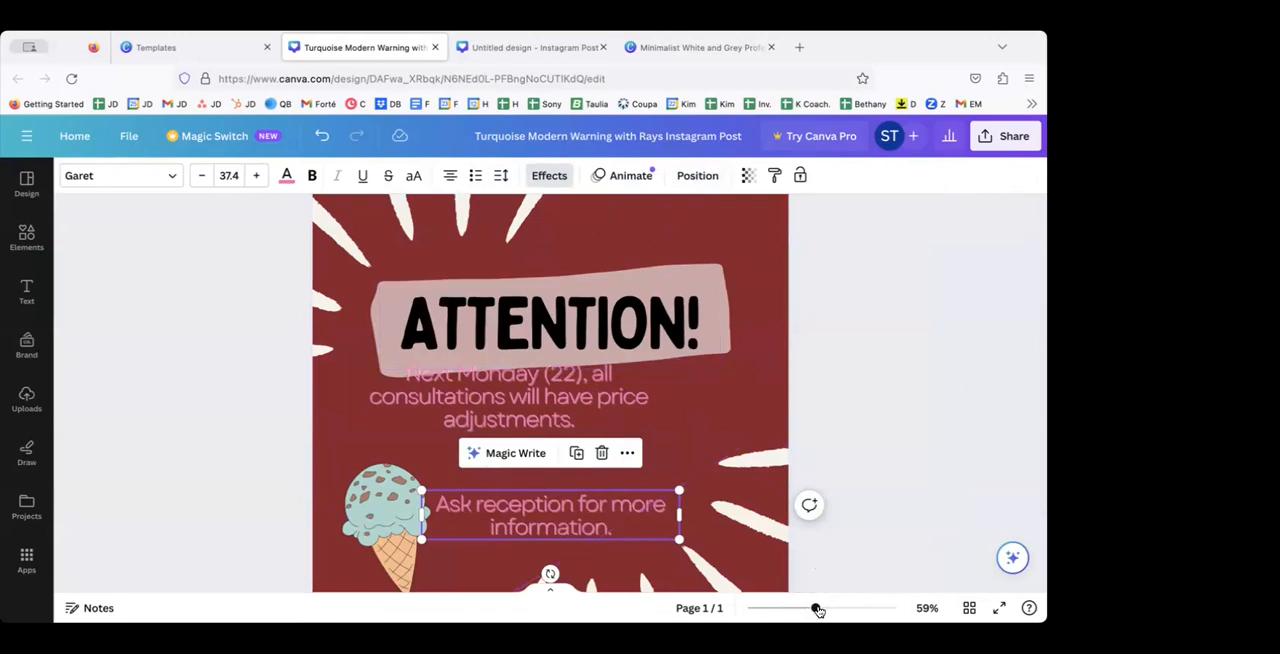
Step: Move the pink "Next Monday (22)" paragraph clear of the banner and center it beneath the heading
{"action": "mouse_move", "coordinate": [816, 608]}
{"action": "left_mouse_down"}
{"action": "mouse_move", "coordinate": [783, 609]}
{"action": "mouse_move", "coordinate": [845, 613]}
{"action": "mouse_move", "coordinate": [797, 612]}
{"action": "mouse_move", "coordinate": [808, 613]}
{"action": "left_mouse_up"}
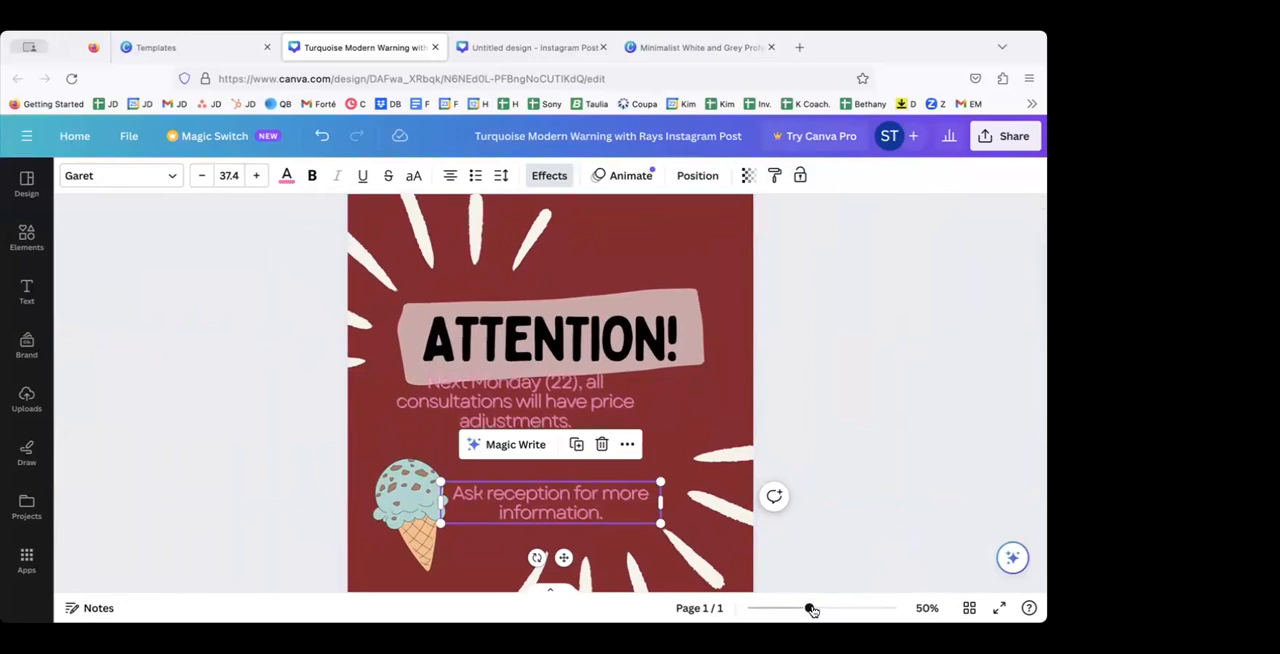
{"action": "mouse_move", "coordinate": [811, 611]}
{"action": "left_mouse_down"}
{"action": "mouse_move", "coordinate": [789, 610]}
{"action": "mouse_move", "coordinate": [829, 609]}
{"action": "mouse_move", "coordinate": [807, 612]}
{"action": "left_mouse_up"}
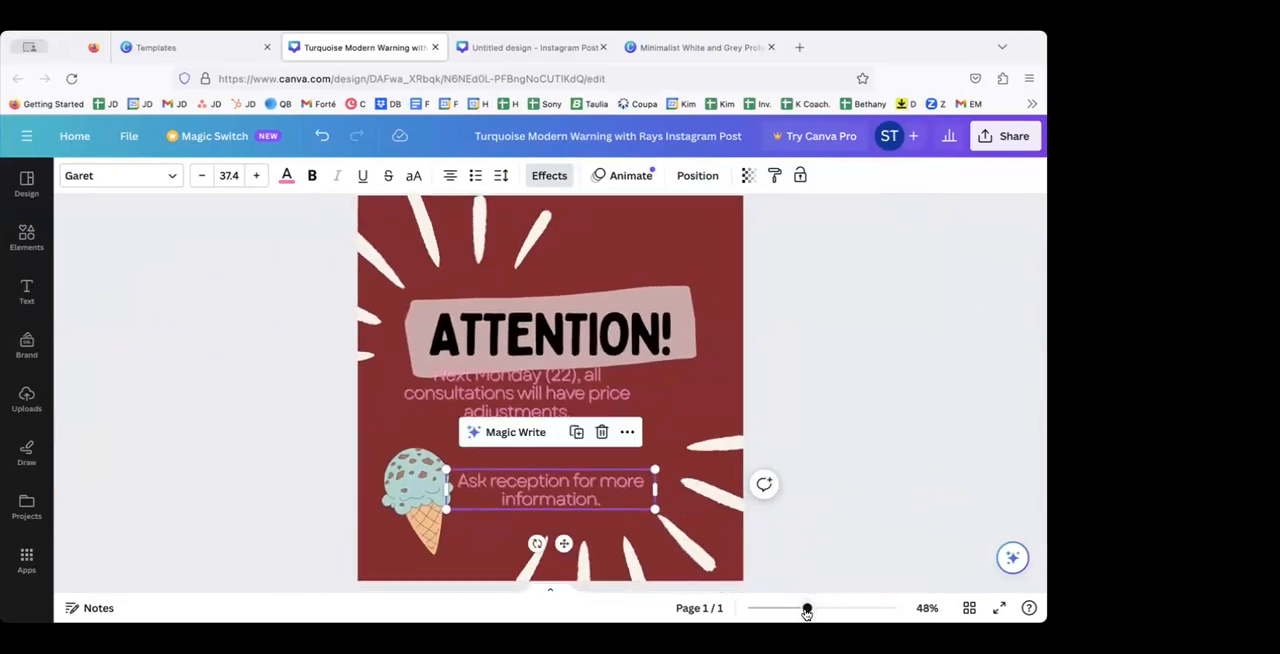
{"action": "left_click", "coordinate": [823, 396]}
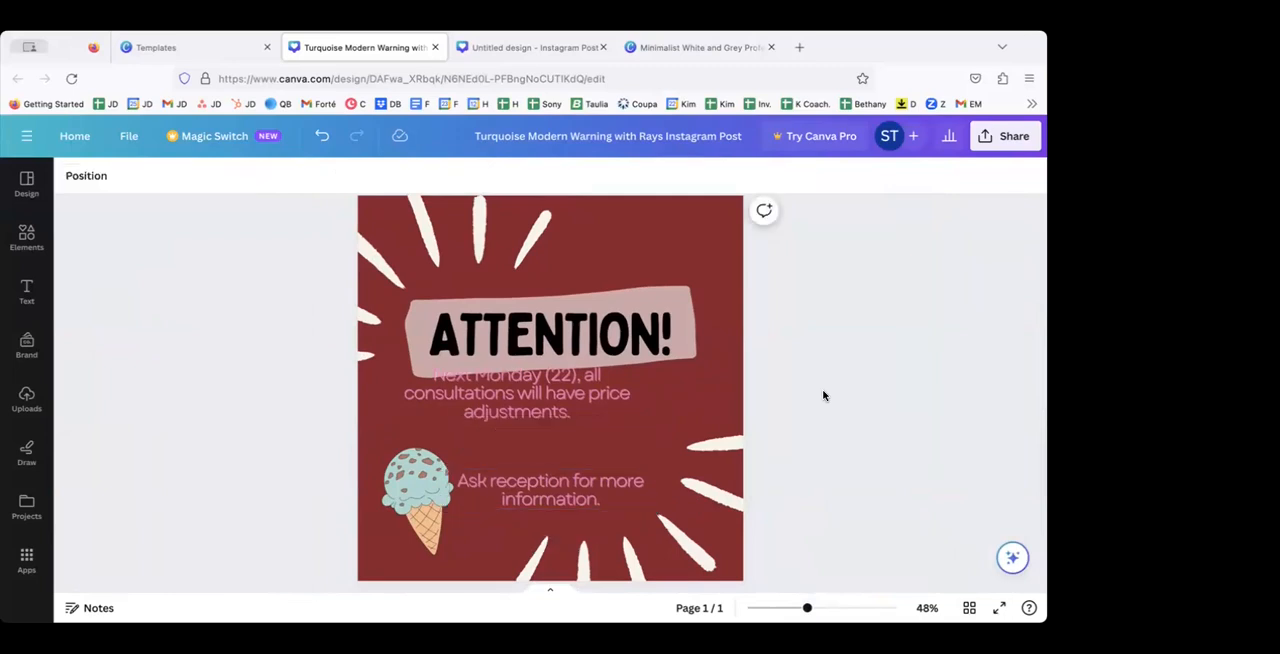
{"action": "left_click_drag", "start_coordinate": [520, 395], "coordinate": [520, 415]}
{"action": "left_click", "coordinate": [780, 344]}
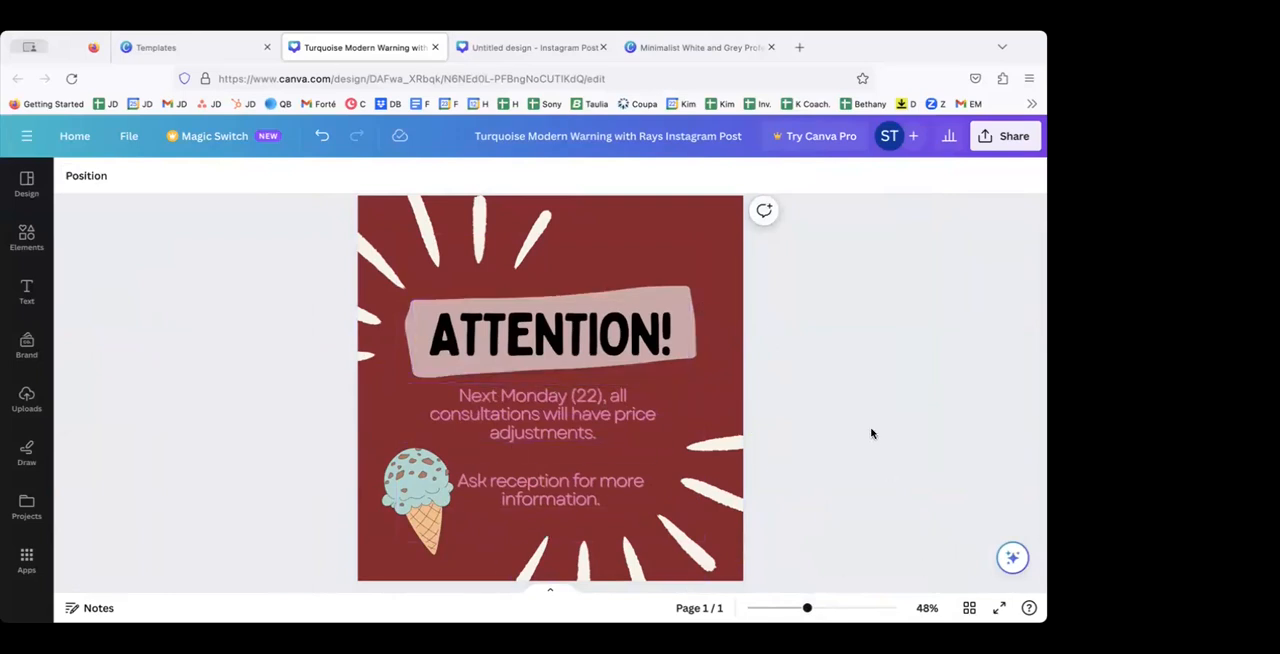
Step: Inspect the post close up, from the heading down to the ice cream graphic and lower rays
{"action": "left_click_drag", "start_coordinate": [807, 608], "coordinate": [837, 608]}
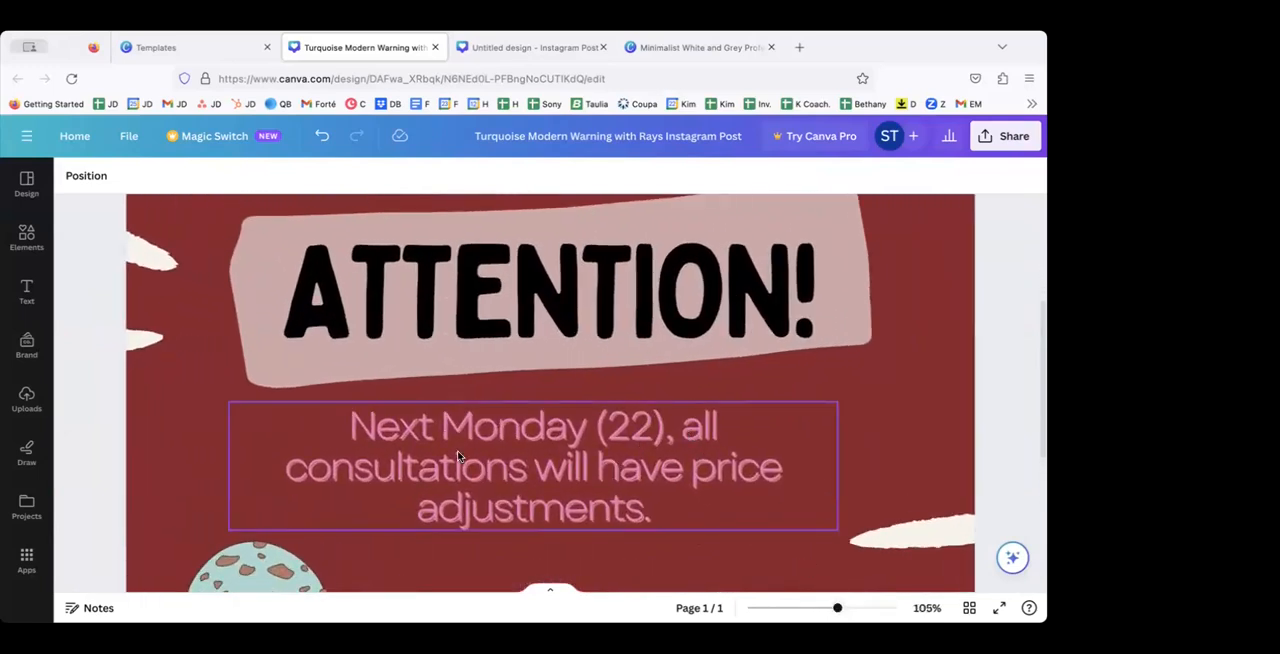
{"action": "scroll", "coordinate": [331, 291], "scroll_direction": "up", "scroll_amount": 5}
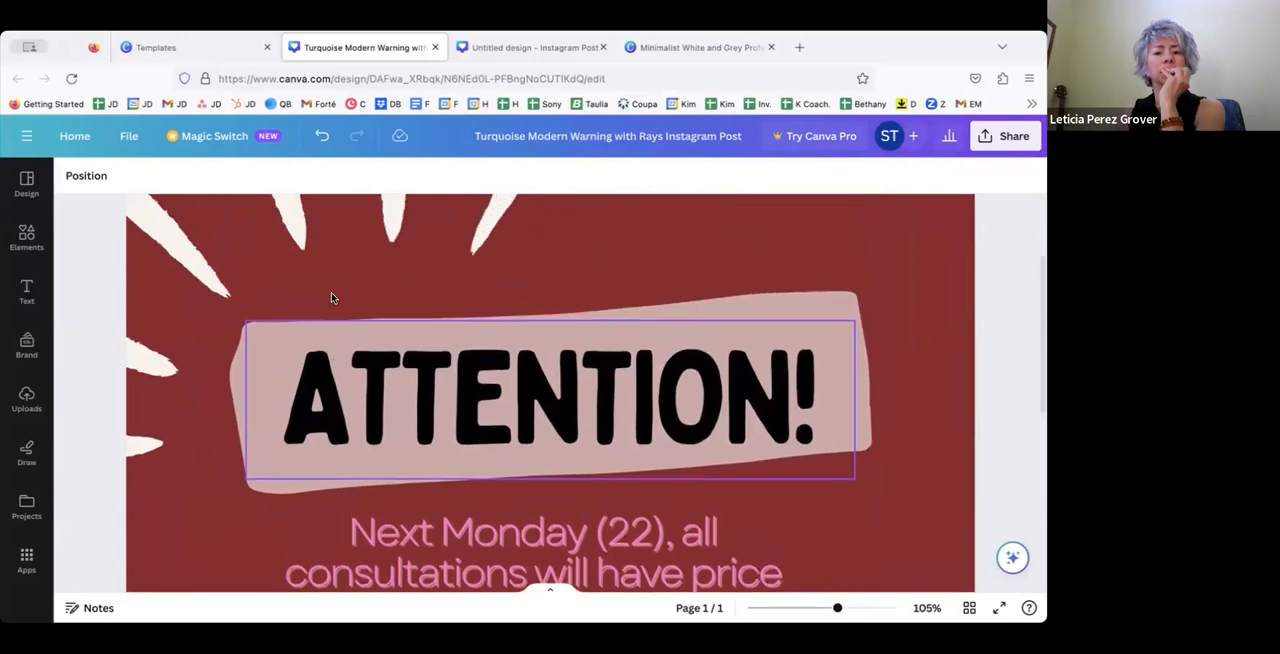
{"action": "scroll", "coordinate": [333, 298], "scroll_direction": "down", "scroll_amount": 5}
{"action": "scroll", "coordinate": [331, 296], "scroll_direction": "down", "scroll_amount": 5}
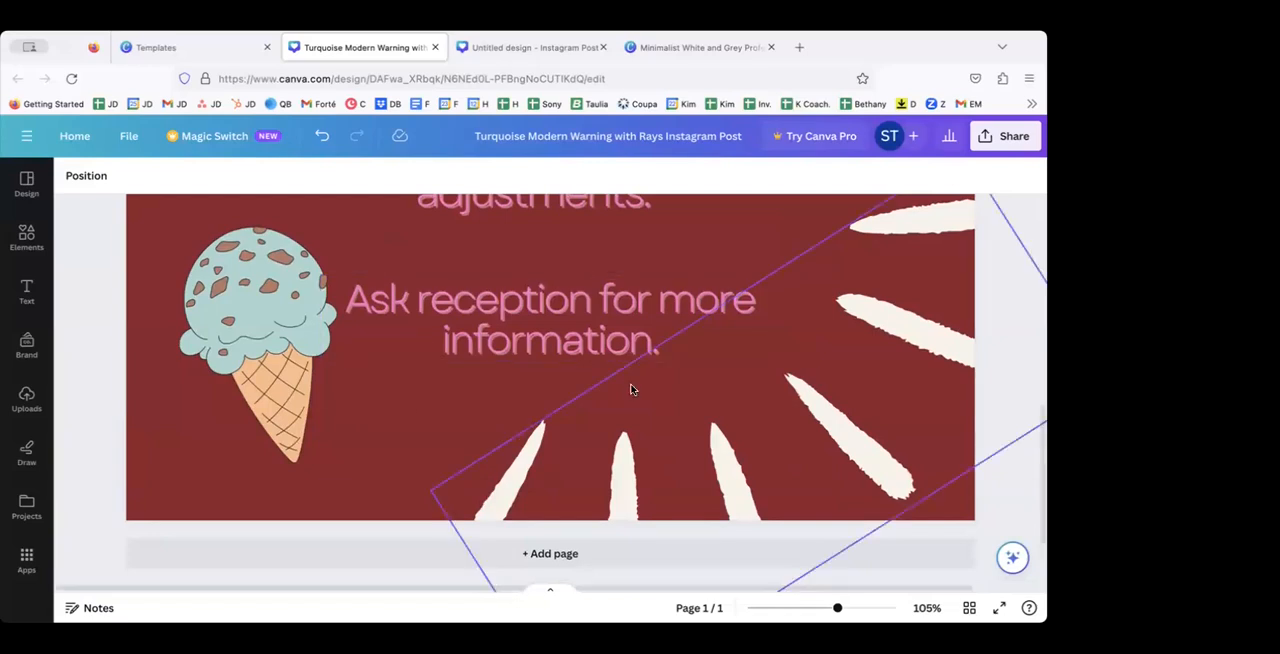
{"action": "left_click_drag", "start_coordinate": [836, 604], "coordinate": [808, 607]}
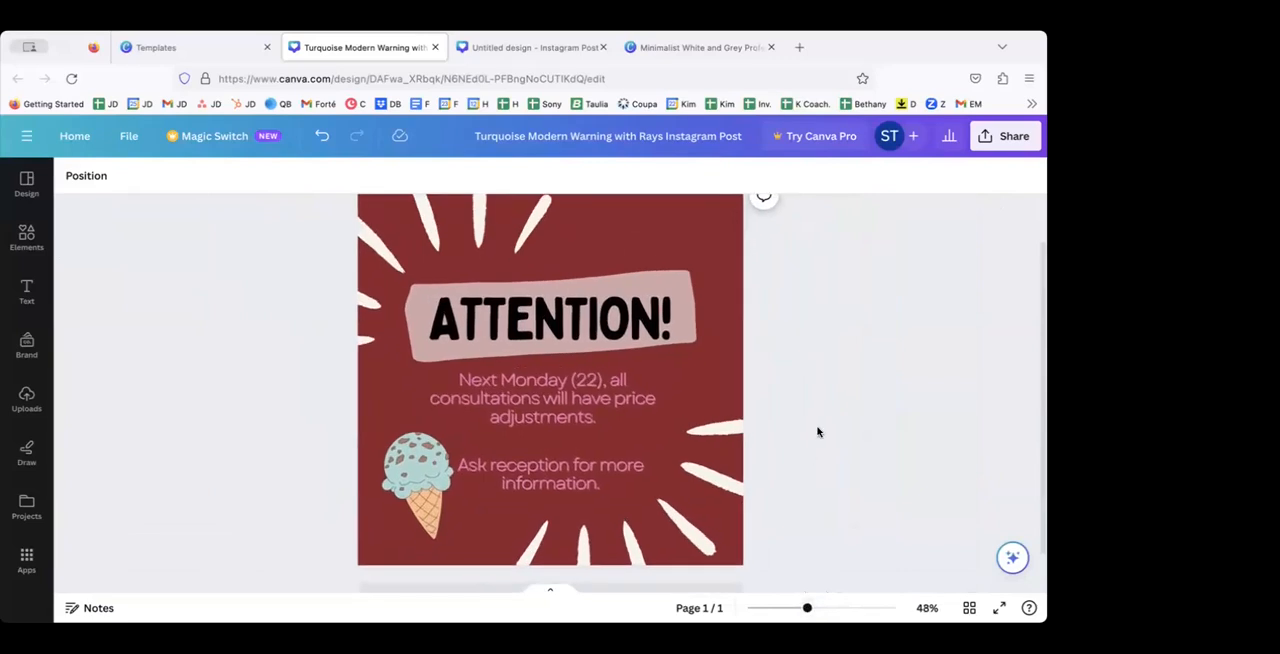
{"action": "scroll", "coordinate": [817, 431], "scroll_direction": "up", "scroll_amount": 1}
Step: View the design's Instagram sharing choices, including immediate posting from the mobile app, and return to the share options
{"action": "left_click", "coordinate": [981, 146]}
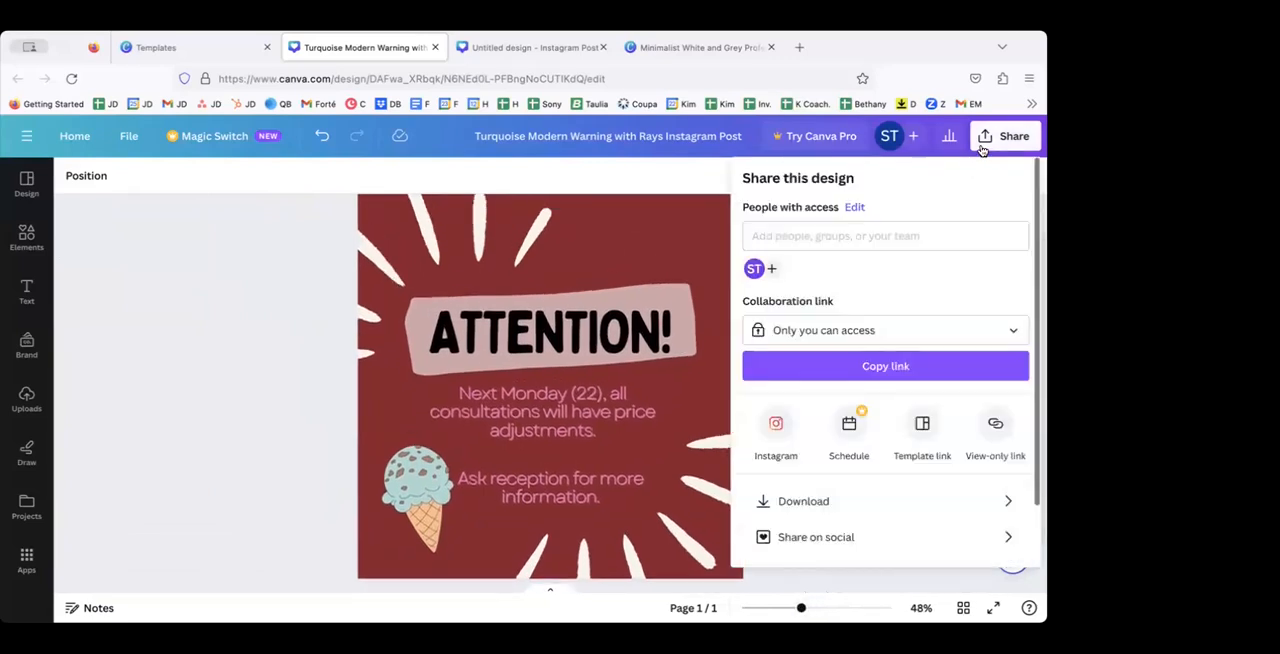
{"action": "left_click", "coordinate": [776, 423]}
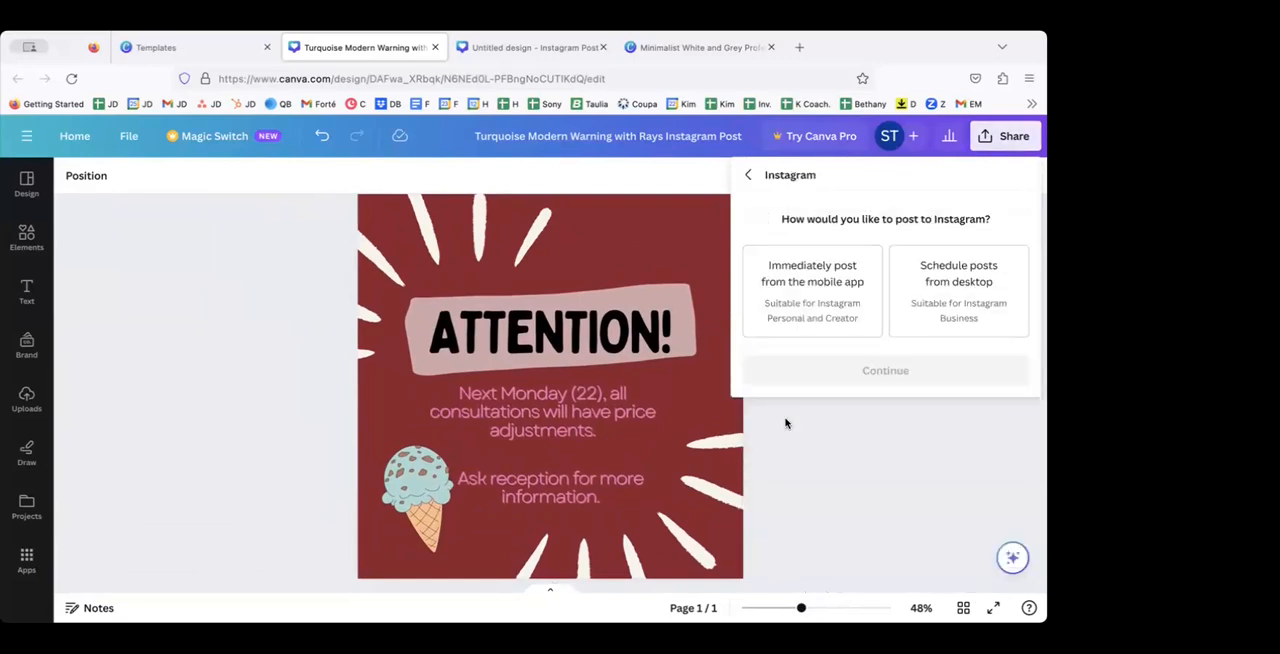
{"action": "left_click", "coordinate": [821, 290]}
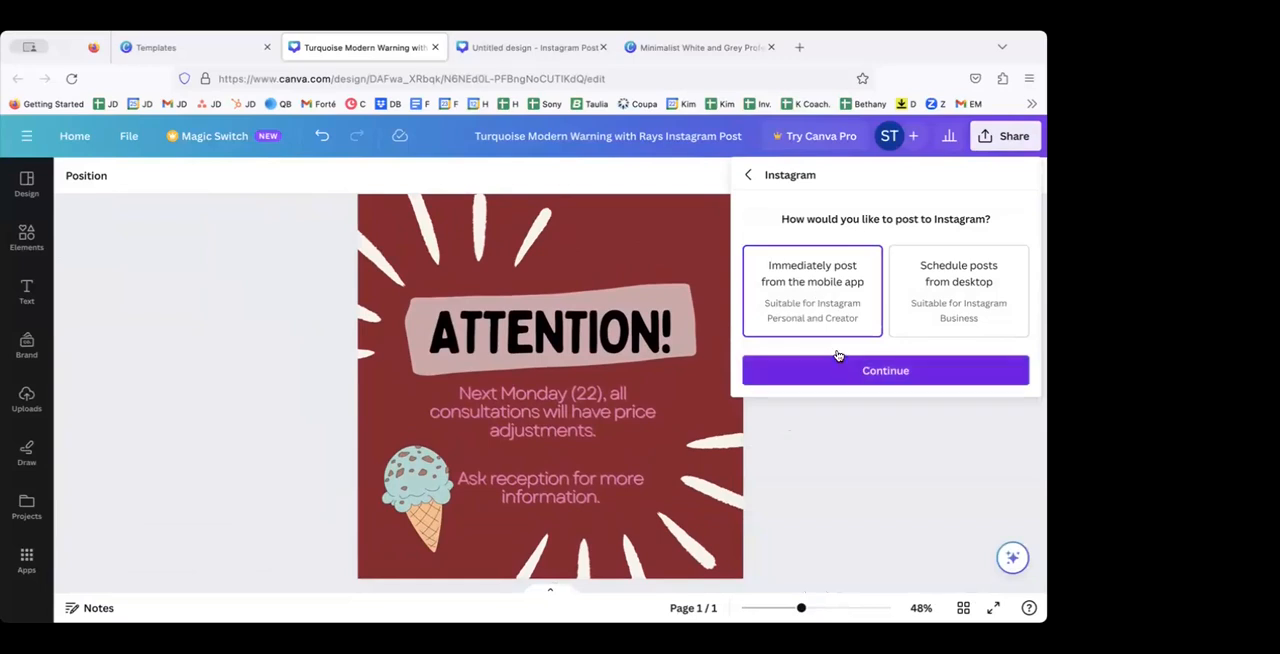
{"action": "left_click", "coordinate": [750, 174]}
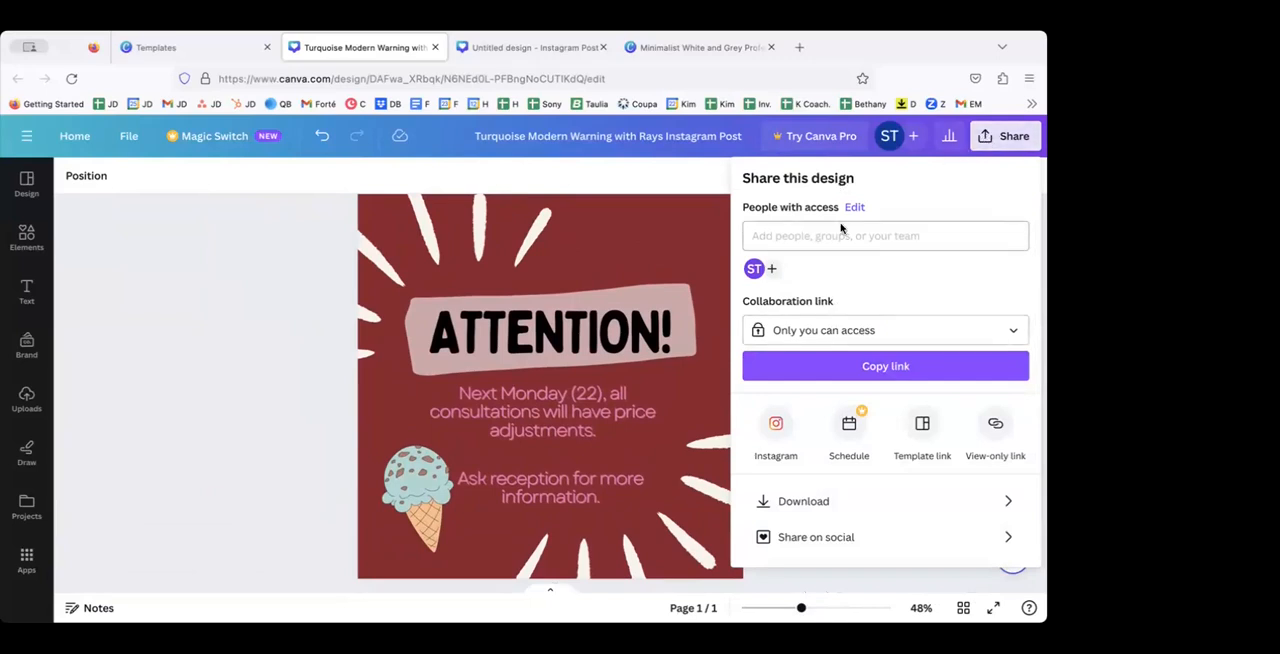
Step: Look at who has access to the design and where people can be added, without adding anyone
{"action": "scroll", "coordinate": [829, 340], "scroll_direction": "down", "scroll_amount": 2}
{"action": "scroll", "coordinate": [829, 345], "scroll_direction": "up", "scroll_amount": 2}
{"action": "left_click", "coordinate": [798, 234]}
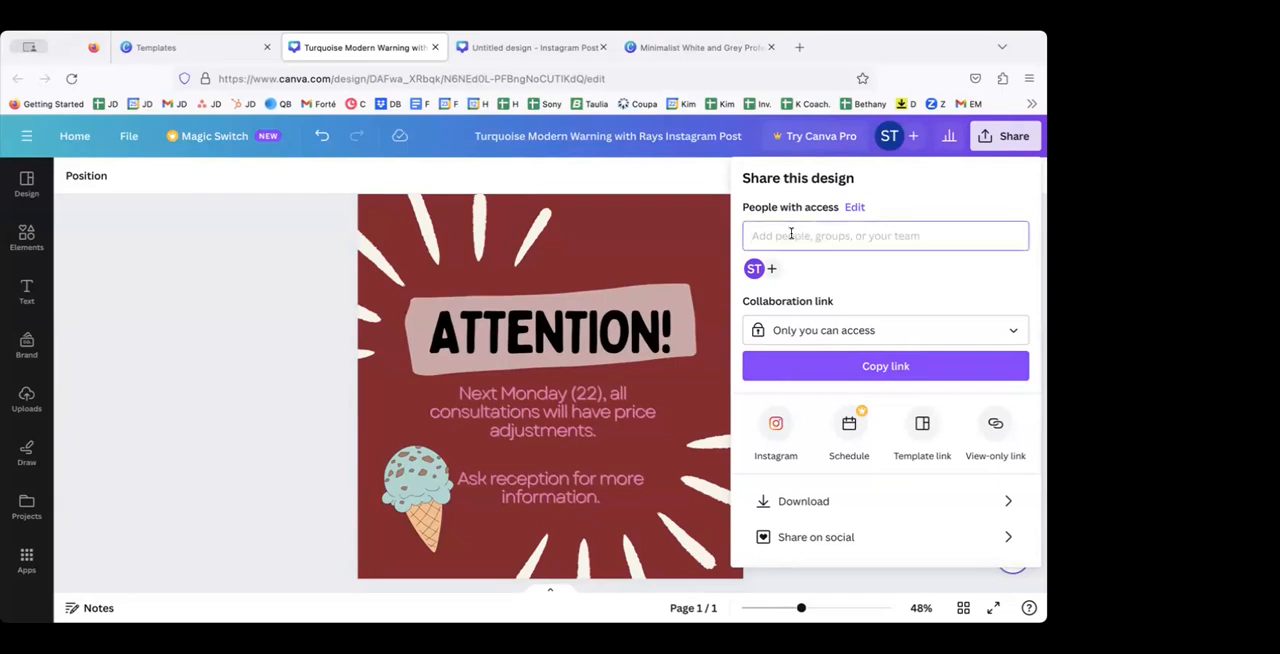
{"action": "type", "text": "s"}
{"action": "key", "text": "BackSpace"}
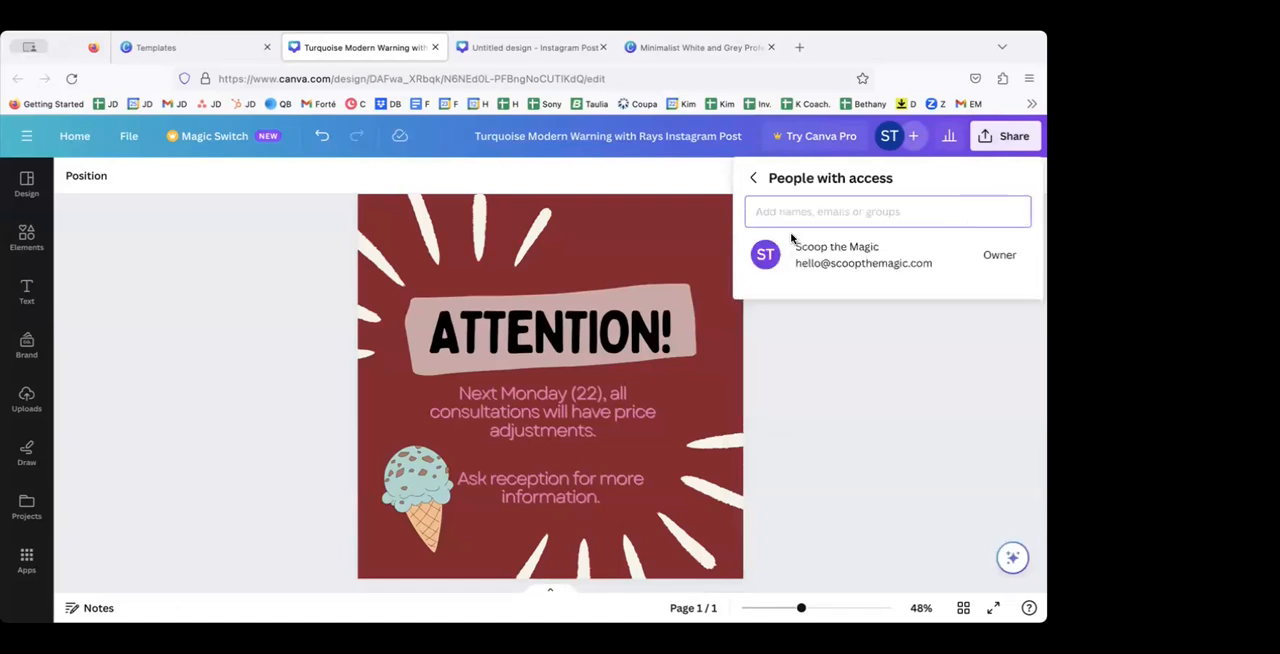
{"action": "left_click", "coordinate": [812, 267]}
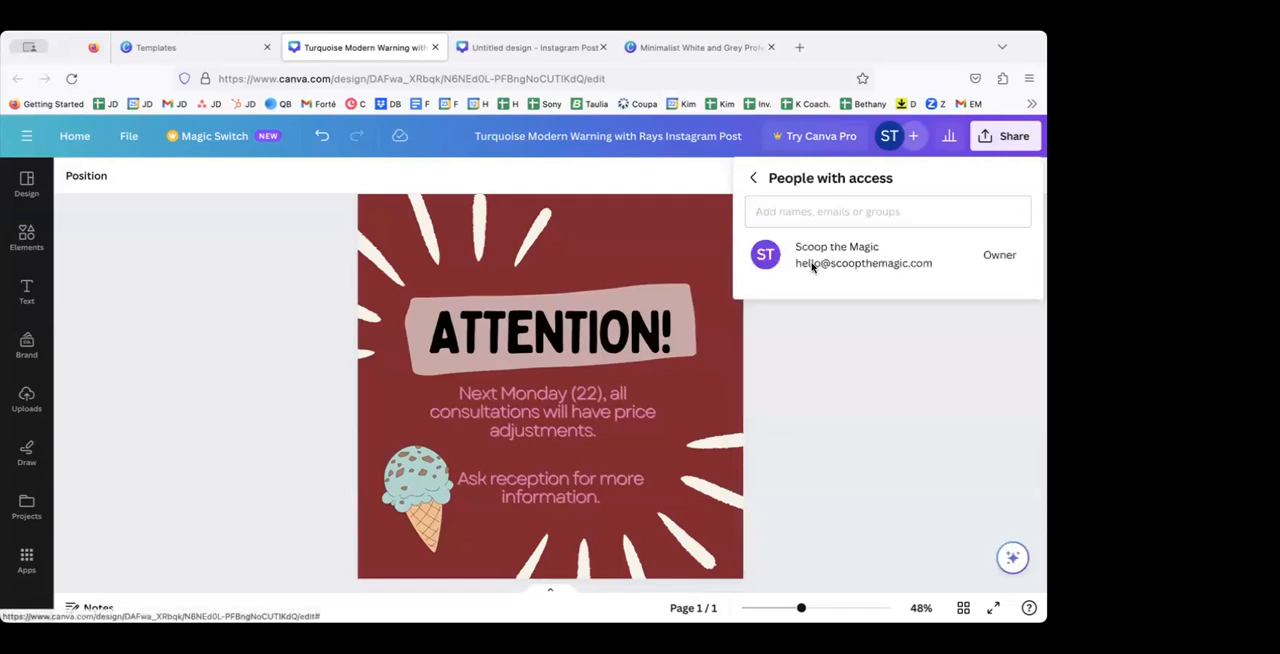
{"action": "left_click", "coordinate": [754, 178]}
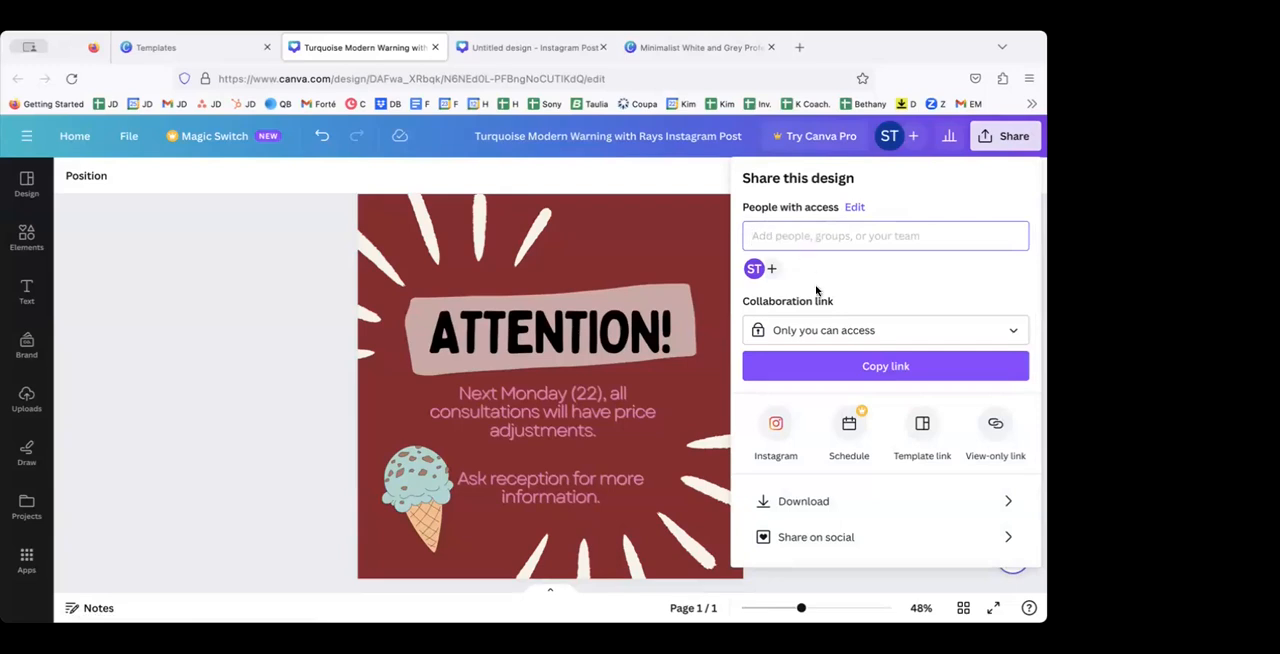
Step: Review the share and file type options, and download the Instagram post as a PNG
{"action": "scroll", "coordinate": [814, 340], "scroll_direction": "down", "scroll_amount": 2}
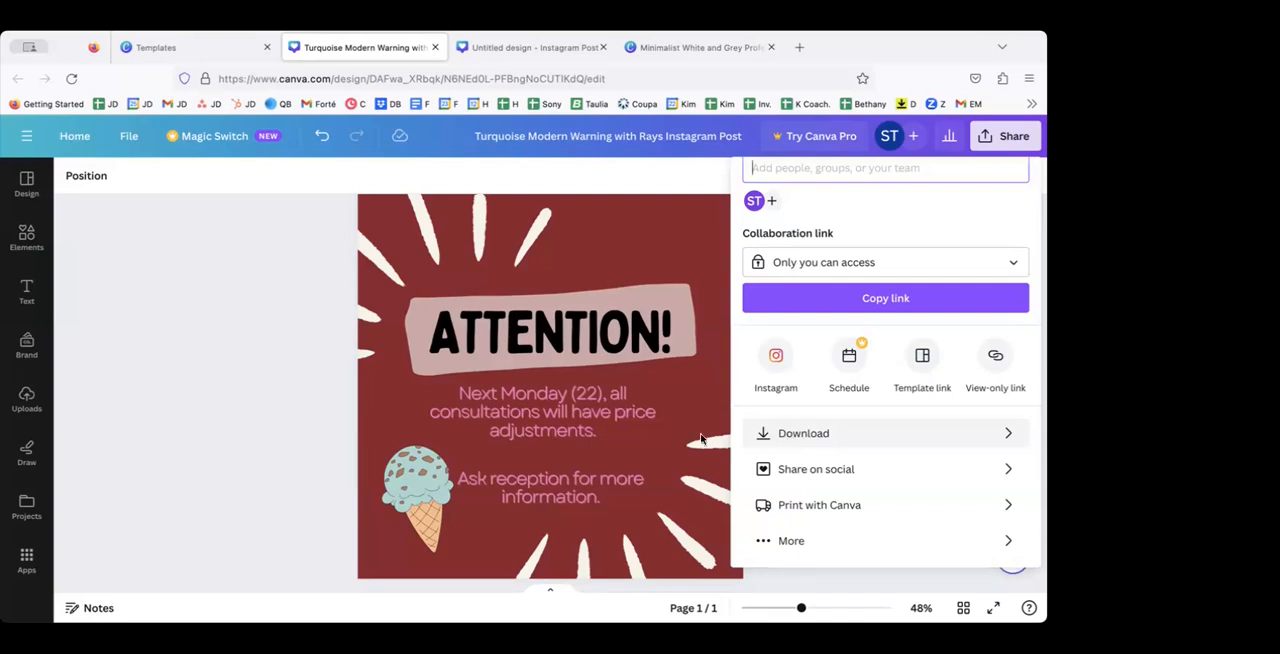
{"action": "scroll", "coordinate": [260, 379], "scroll_direction": "up", "scroll_amount": 1}
{"action": "scroll", "coordinate": [260, 379], "scroll_direction": "down", "scroll_amount": 1}
{"action": "scroll", "coordinate": [260, 379], "scroll_direction": "up", "scroll_amount": 1}
{"action": "scroll", "coordinate": [260, 379], "scroll_direction": "down", "scroll_amount": 1}
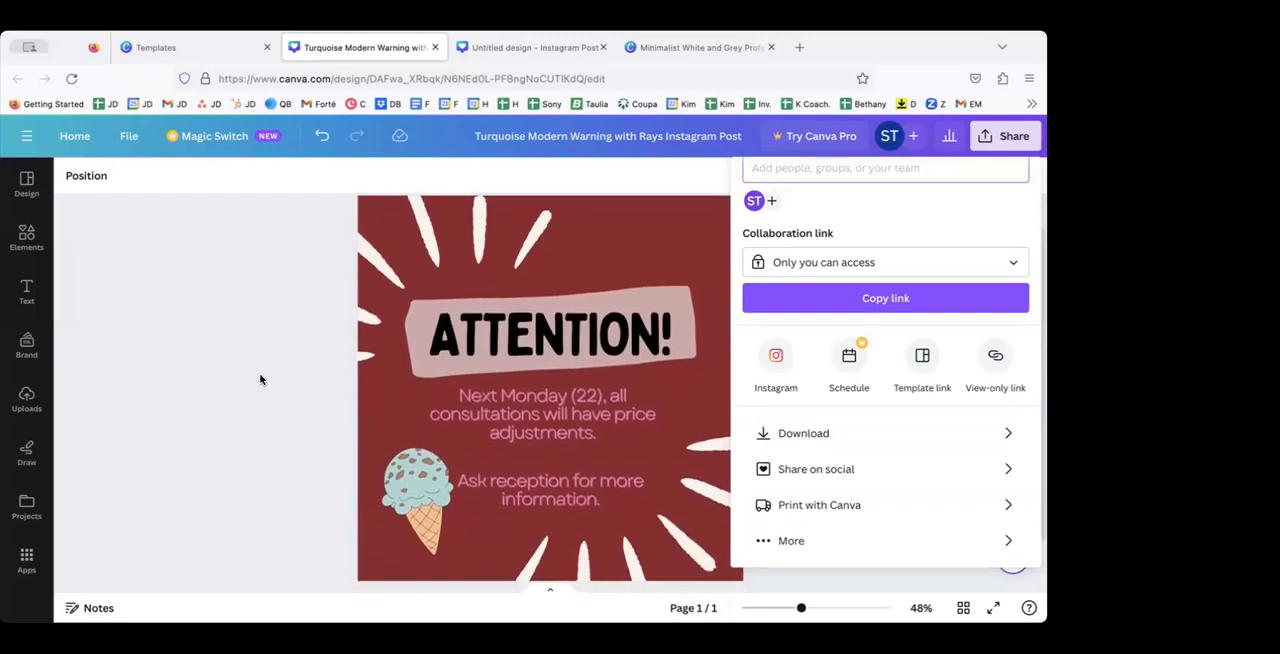
{"action": "scroll", "coordinate": [837, 227], "scroll_direction": "up", "scroll_amount": 1}
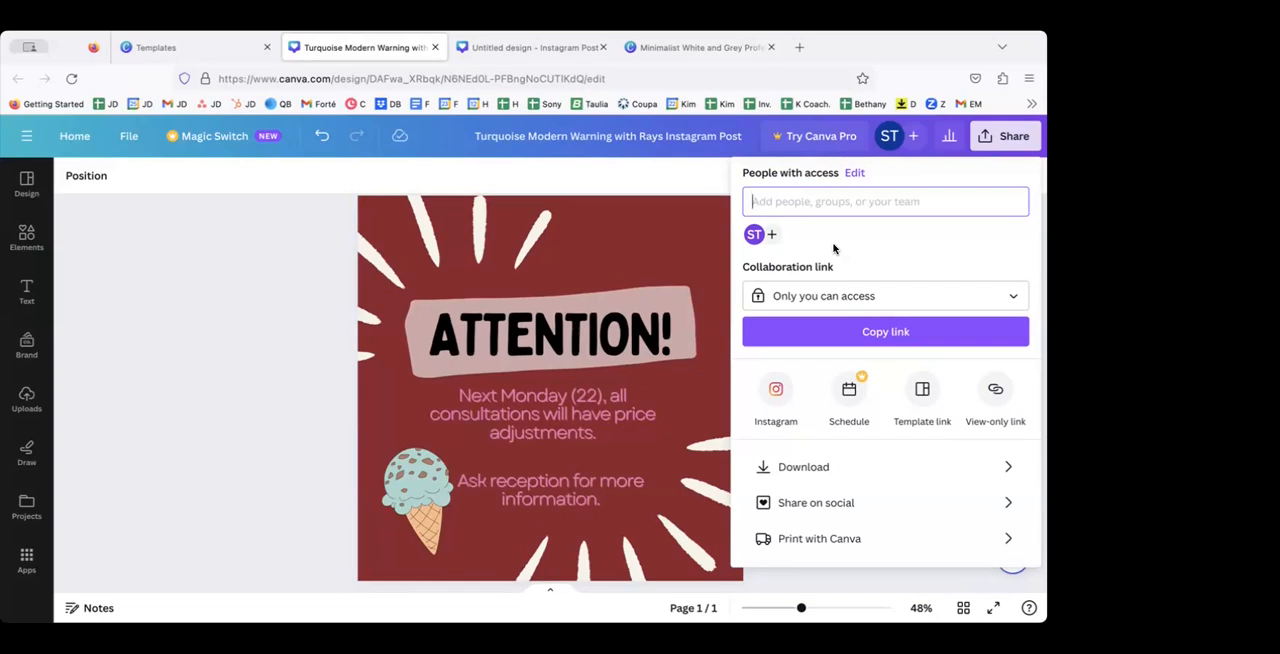
{"action": "left_click", "coordinate": [790, 466]}
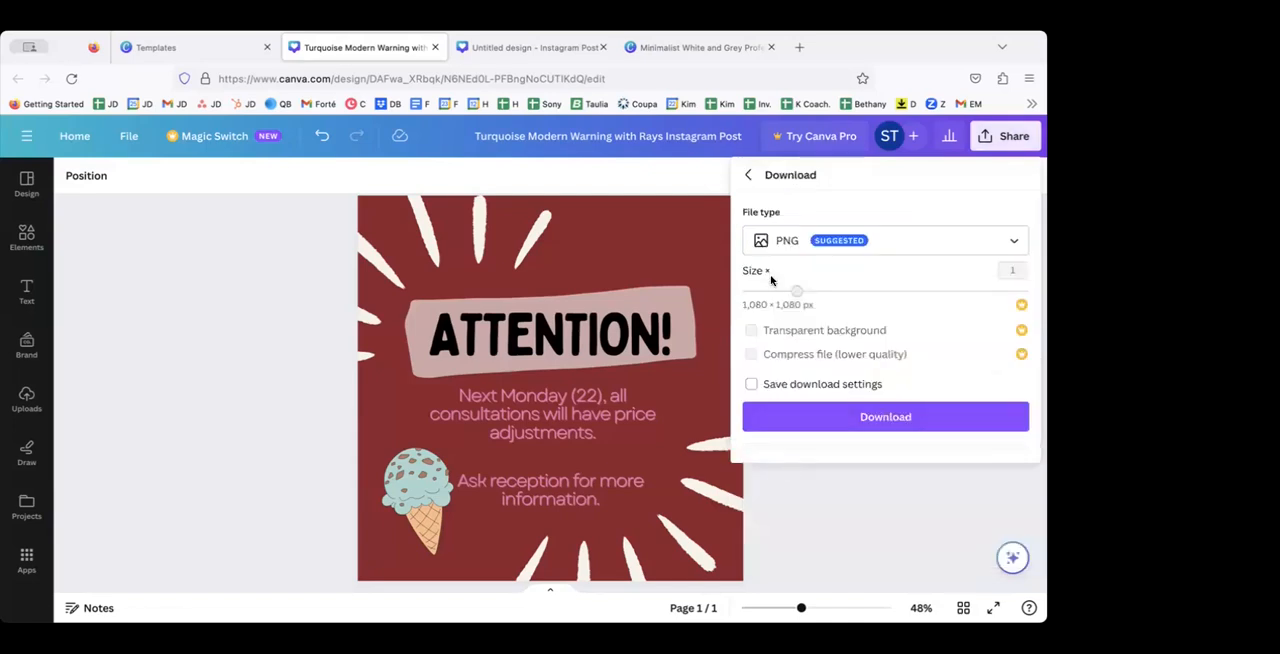
{"action": "left_click", "coordinate": [786, 240]}
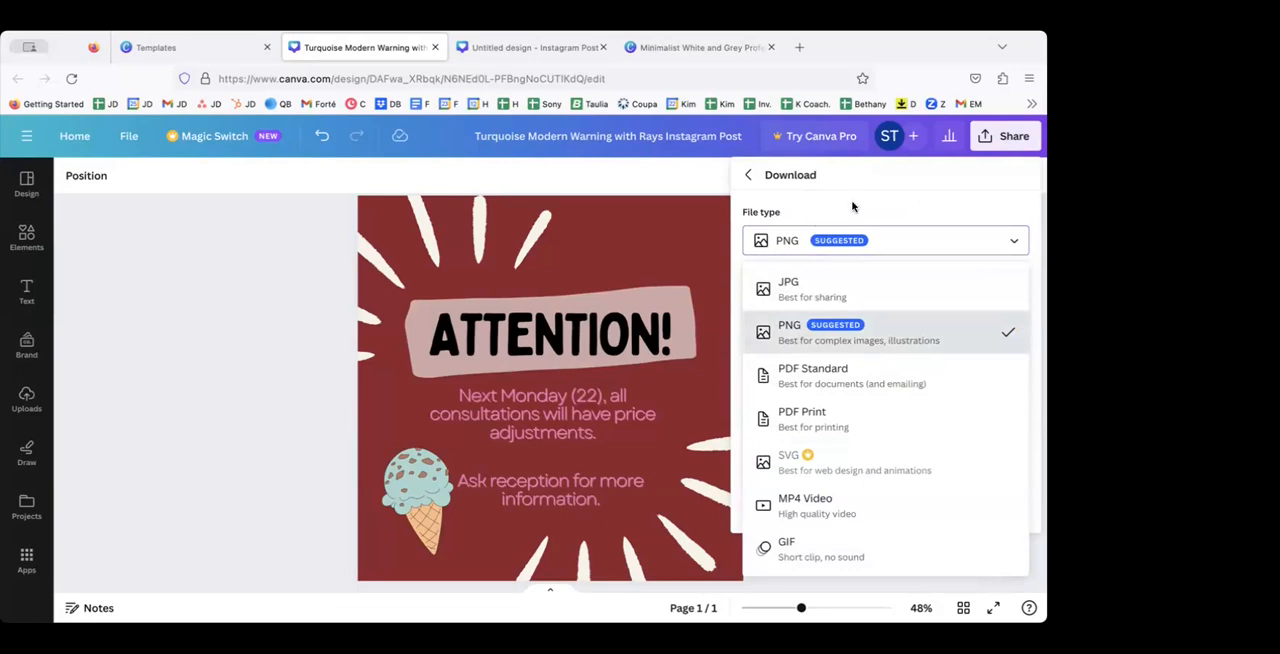
{"action": "left_click", "coordinate": [795, 330]}
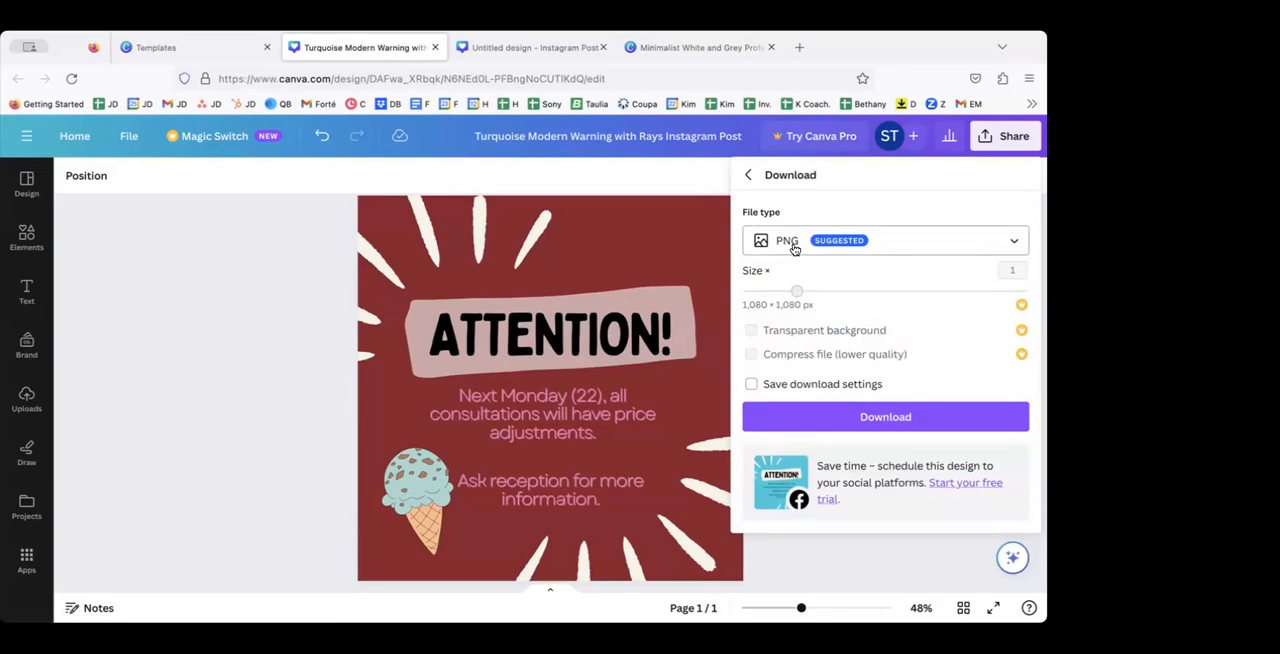
{"action": "left_click", "coordinate": [814, 417]}
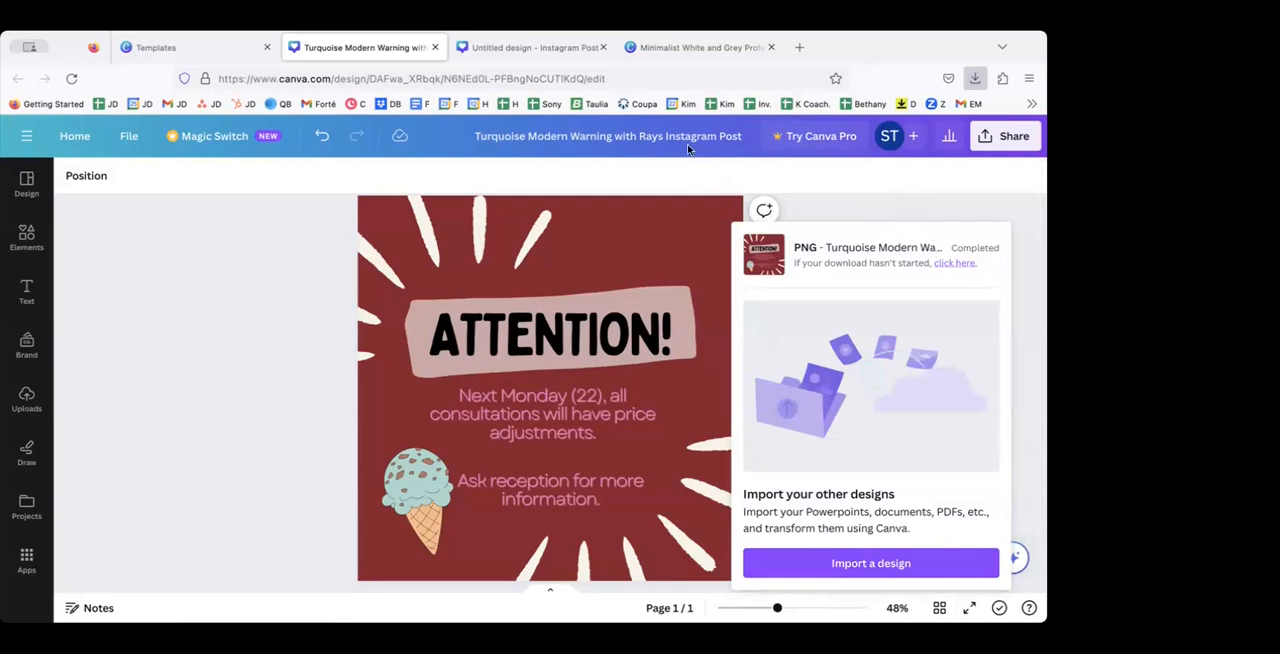
{"action": "left_click", "coordinate": [945, 264]}
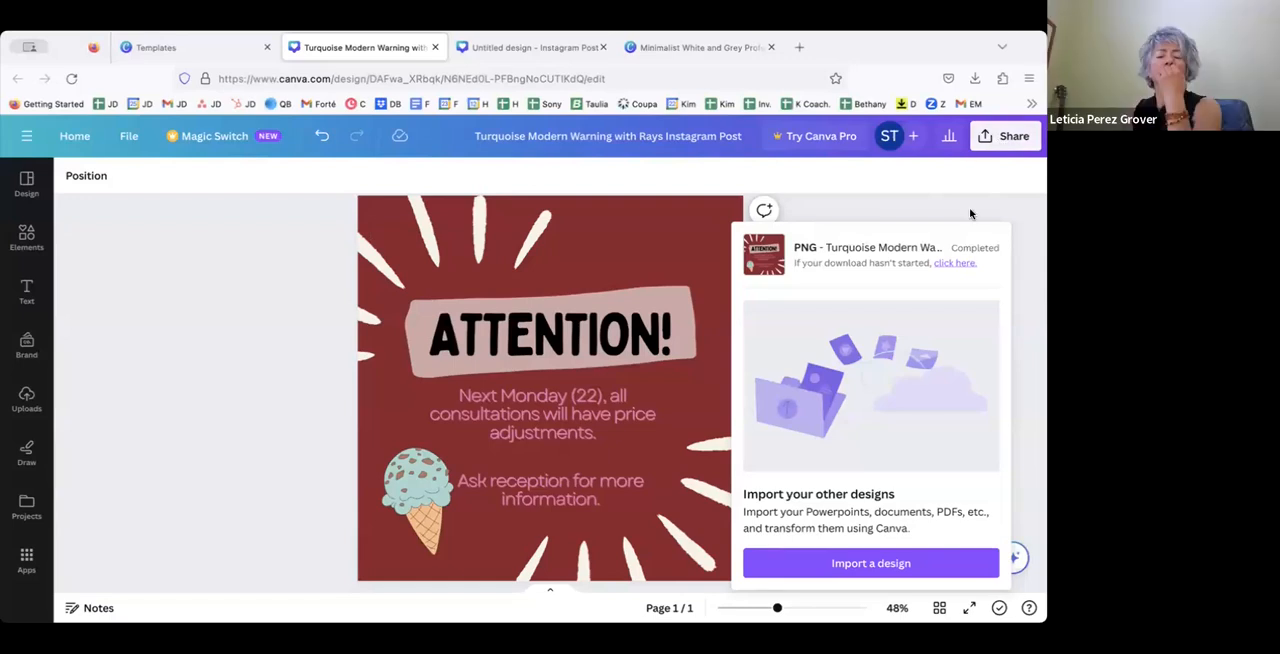
Step: Reopen the download settings to review the available file types, and return to the share options
{"action": "left_click", "coordinate": [996, 138]}
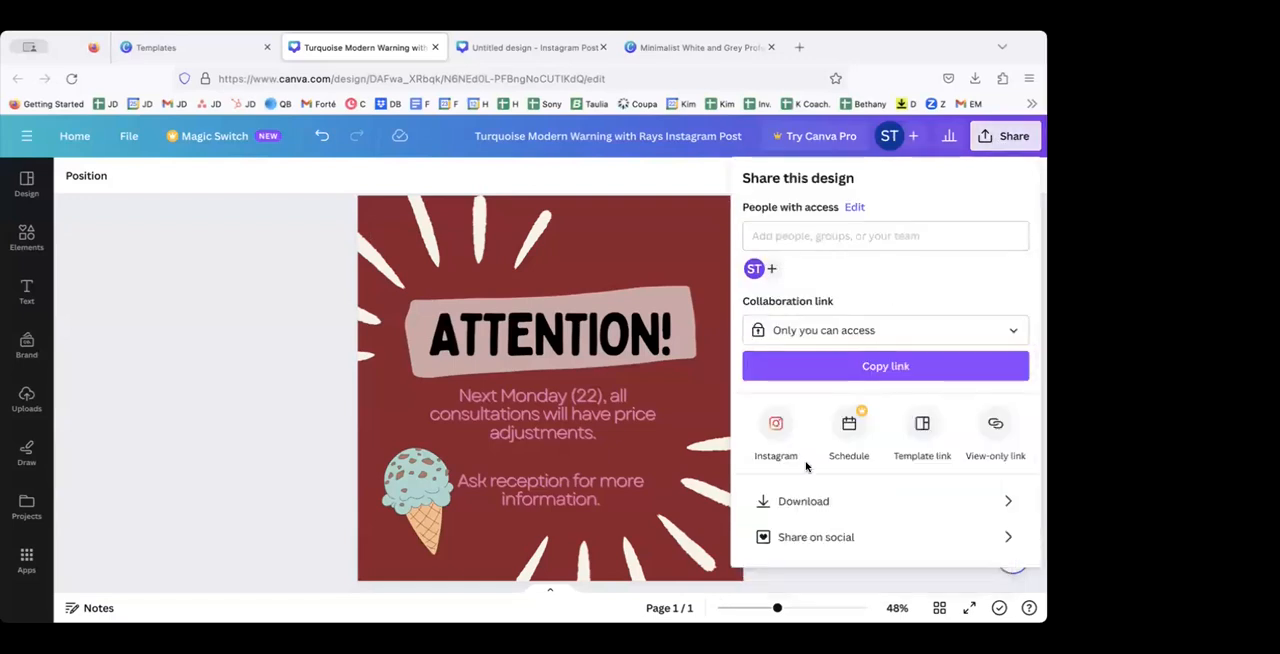
{"action": "left_click", "coordinate": [799, 502]}
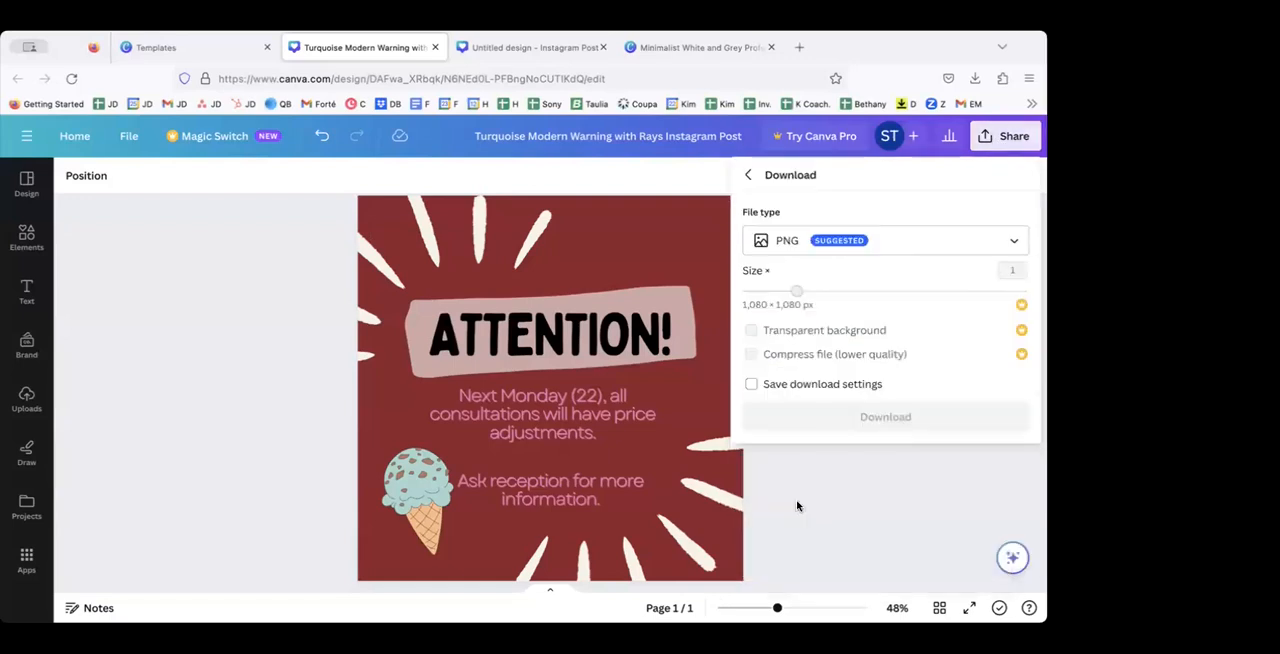
{"action": "left_click", "coordinate": [824, 242]}
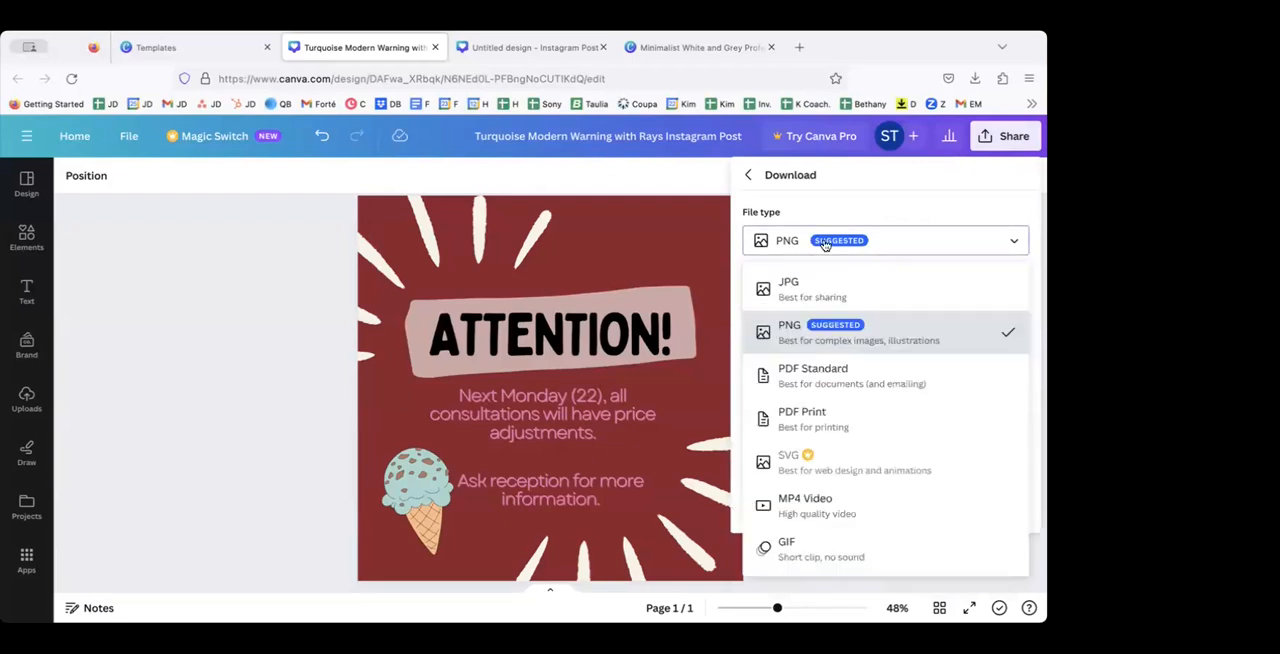
{"action": "left_click", "coordinate": [748, 176]}
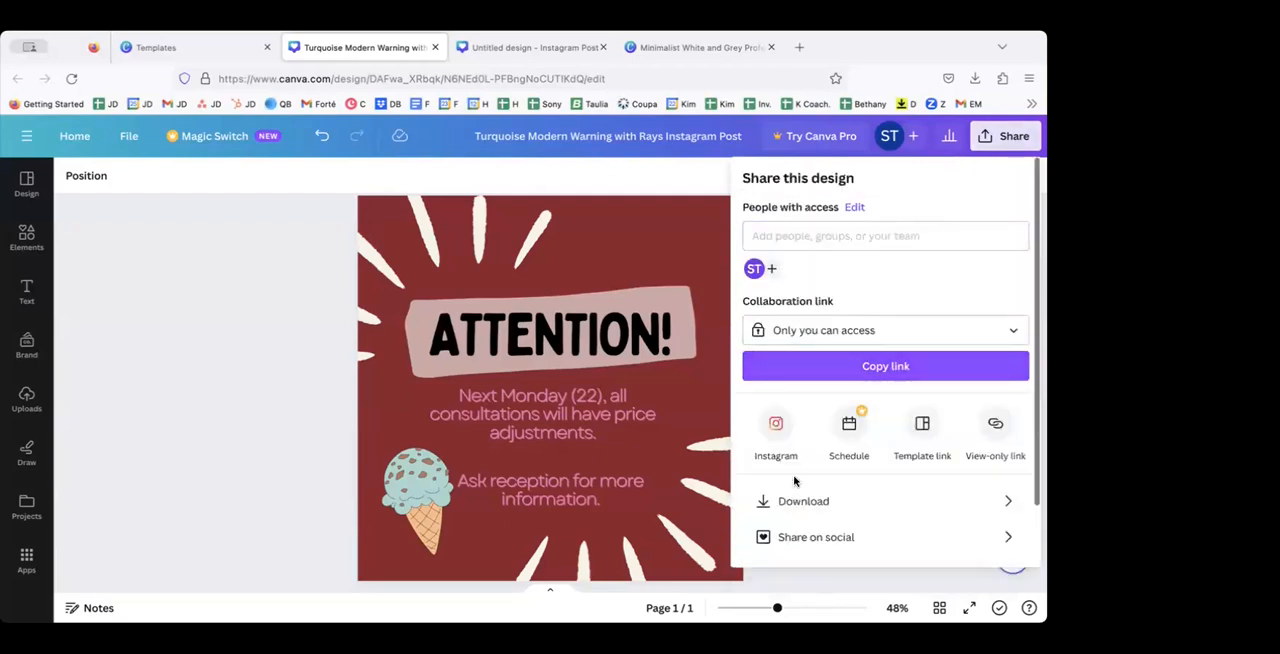
Step: View the Instagram option for posting the design immediately from the mobile app, and return to the posting choices
{"action": "scroll", "coordinate": [796, 480], "scroll_direction": "down", "scroll_amount": 1}
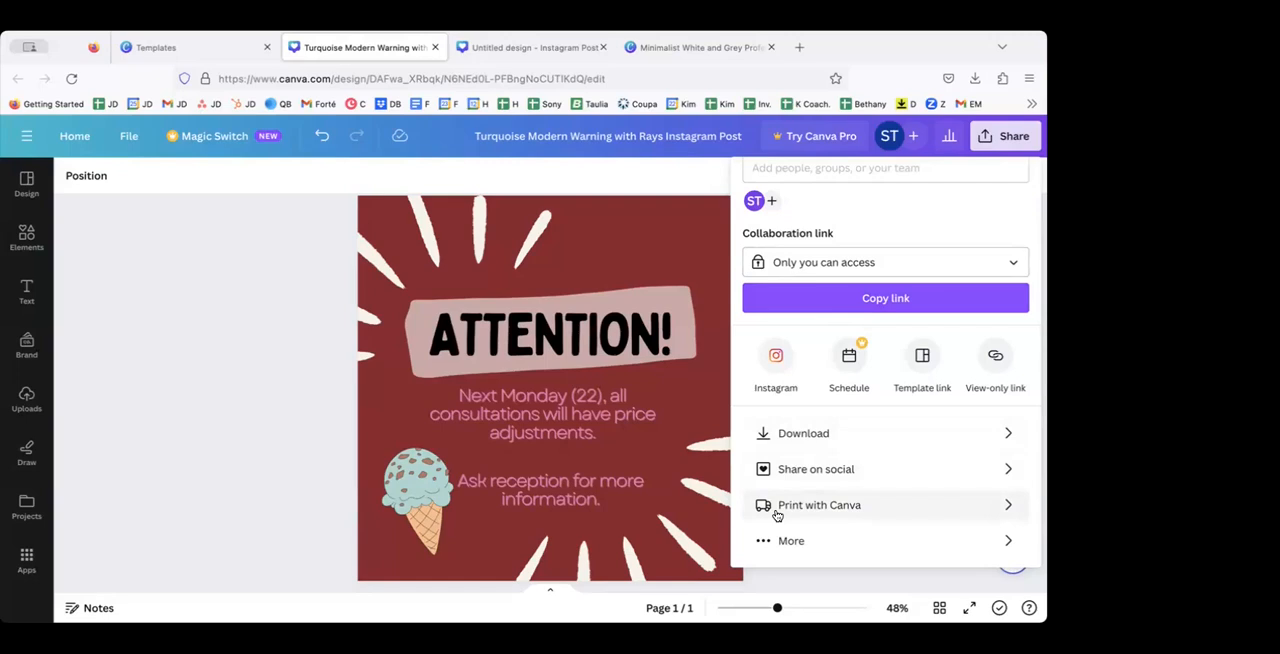
{"action": "left_click", "coordinate": [775, 356]}
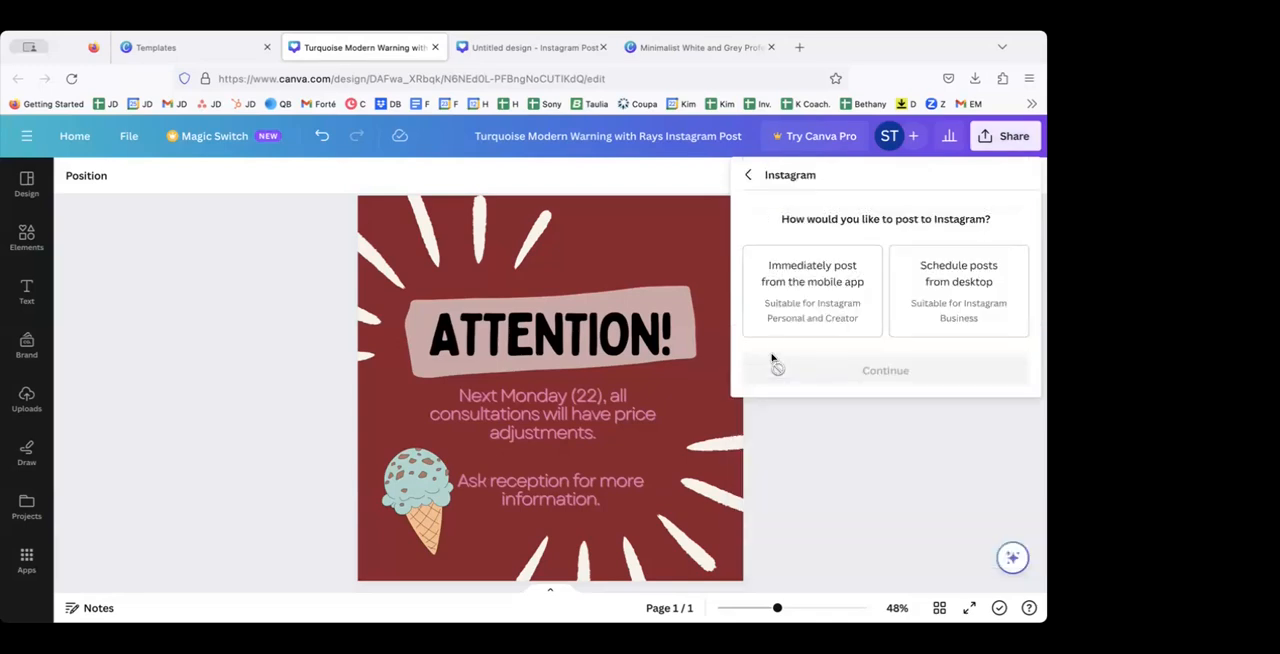
{"action": "left_click", "coordinate": [806, 286]}
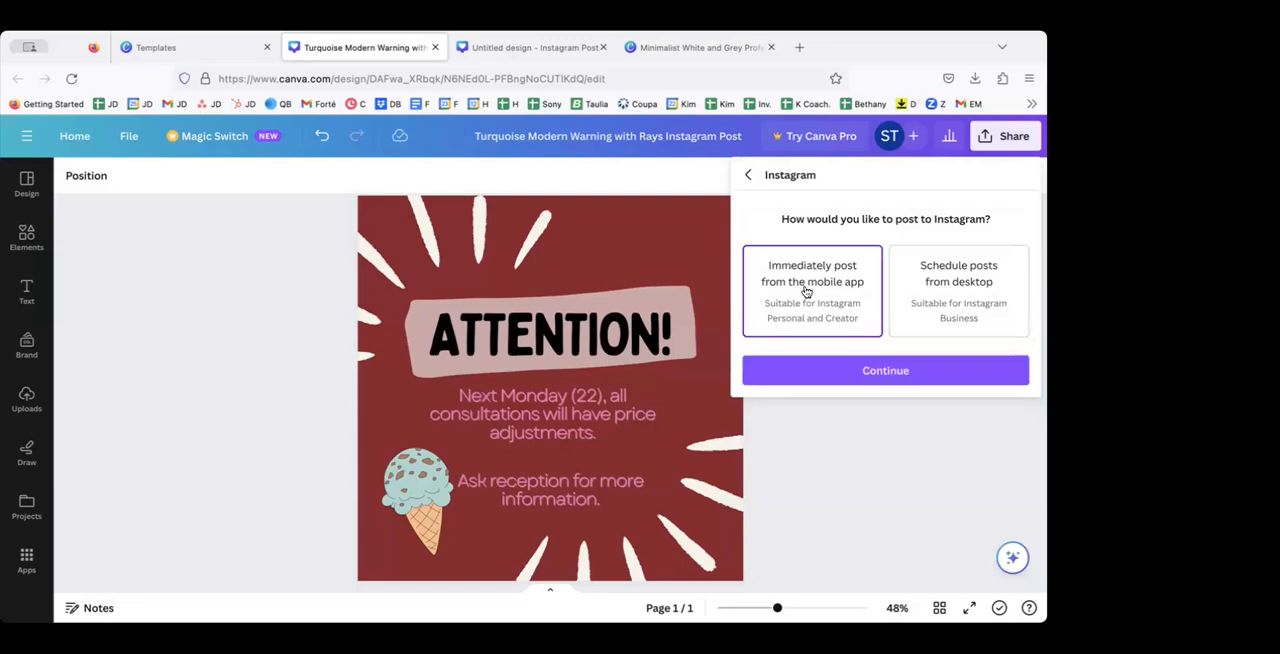
{"action": "left_click", "coordinate": [826, 367]}
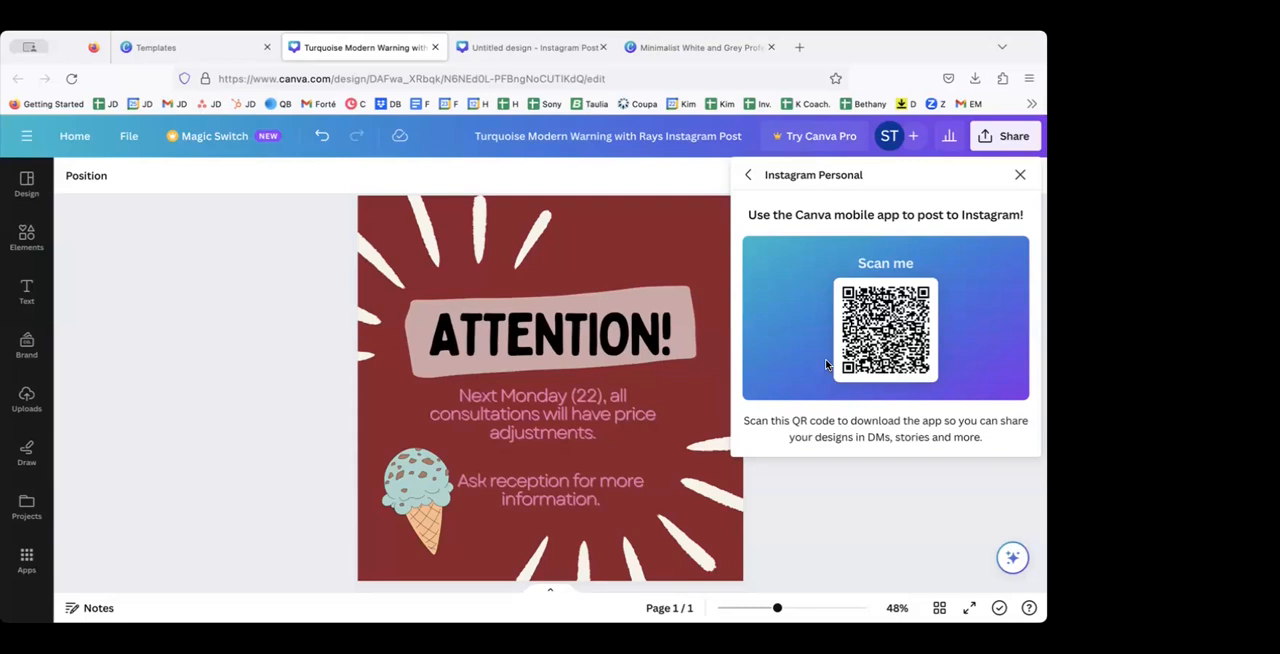
{"action": "left_click", "coordinate": [748, 175]}
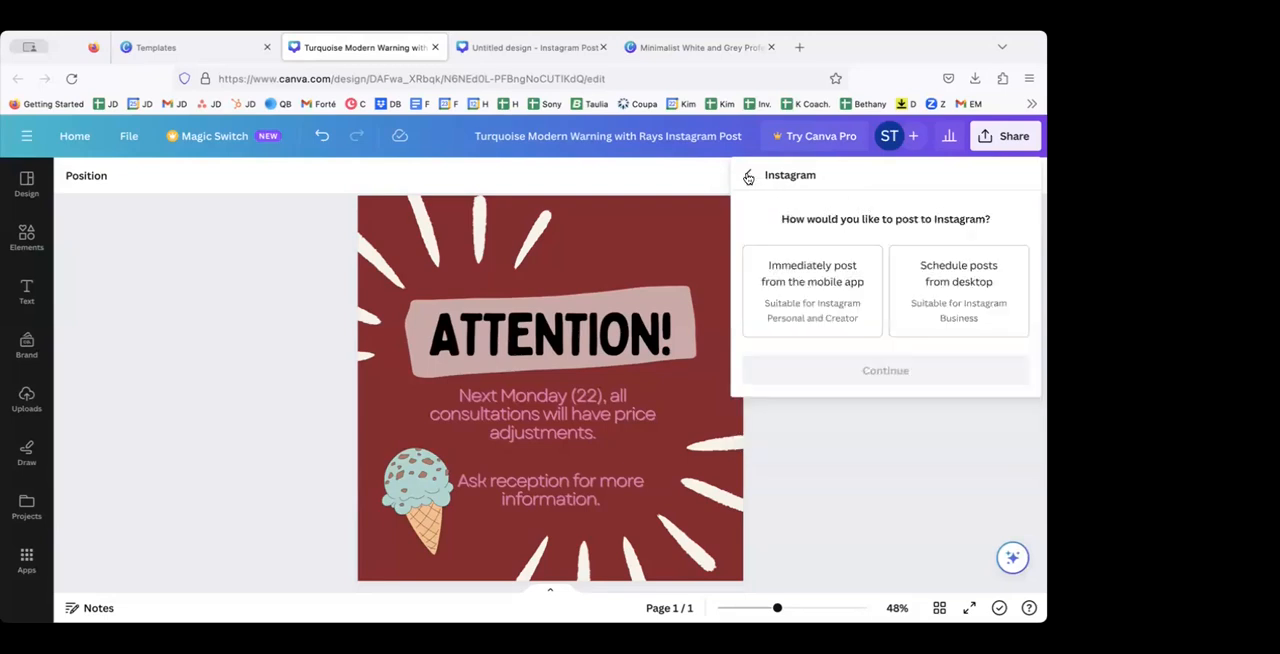
Step: Revisit the immediate mobile posting option twice to show its QR code page, leaving that page open
{"action": "left_click", "coordinate": [803, 296]}
{"action": "left_click", "coordinate": [825, 370]}
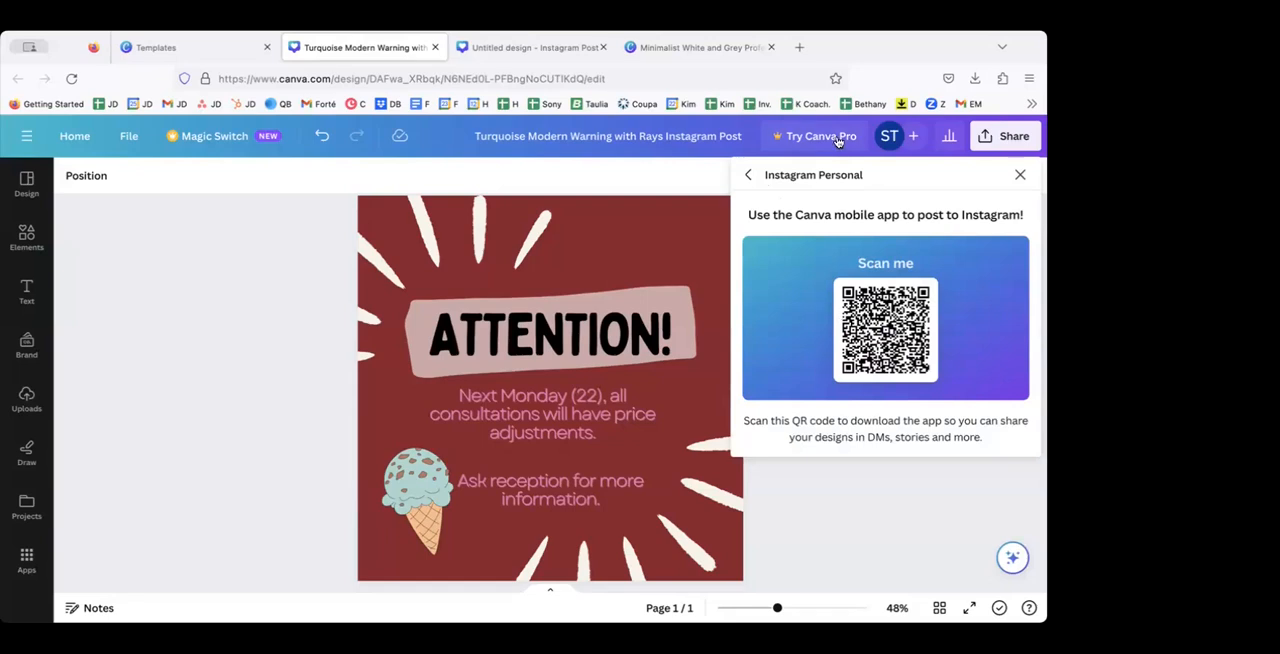
{"action": "left_click", "coordinate": [748, 175]}
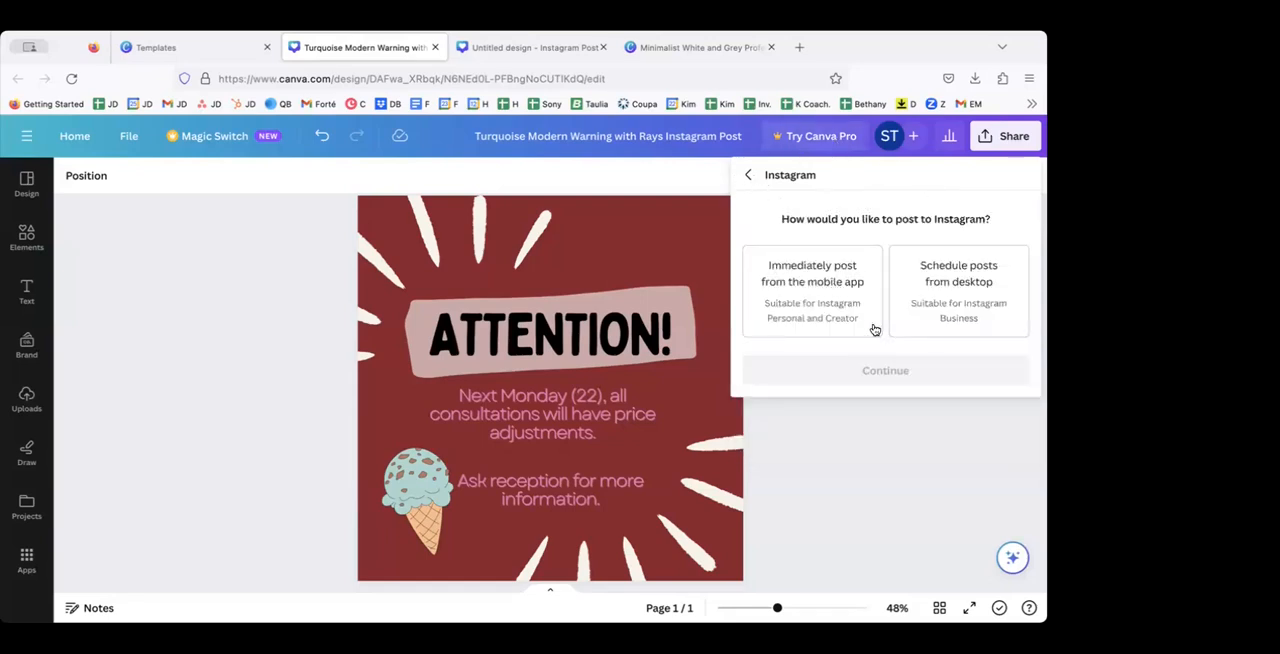
{"action": "left_click", "coordinate": [817, 305]}
{"action": "left_click", "coordinate": [829, 367]}
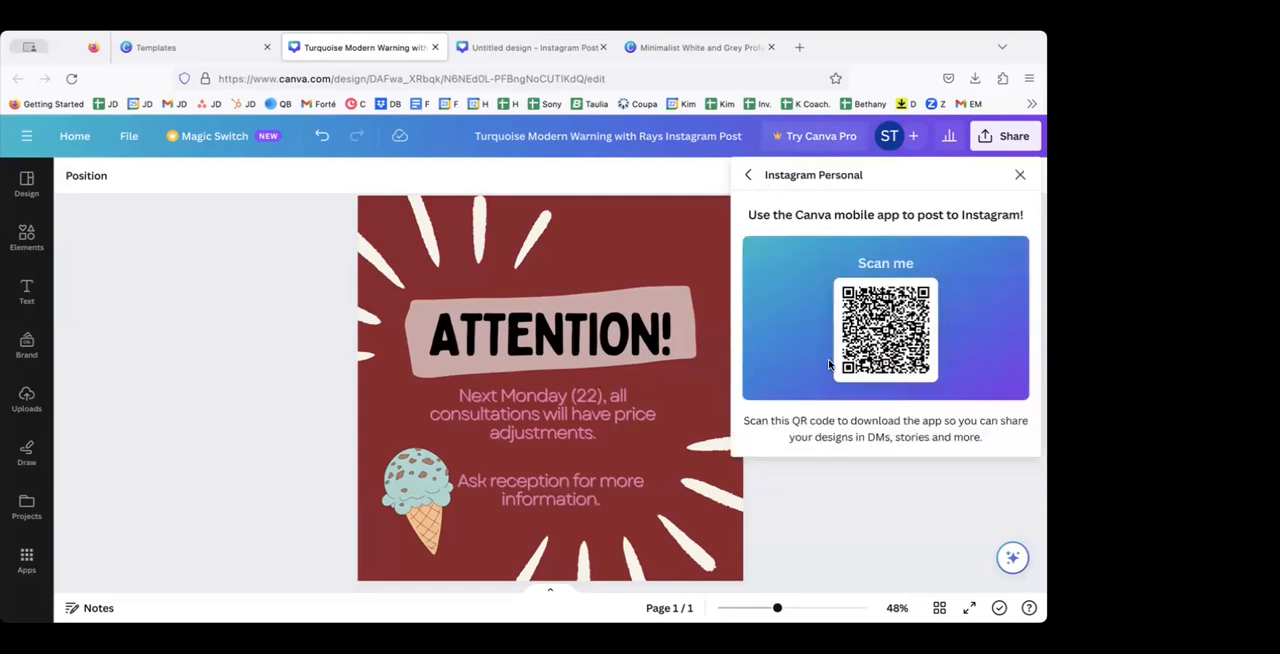
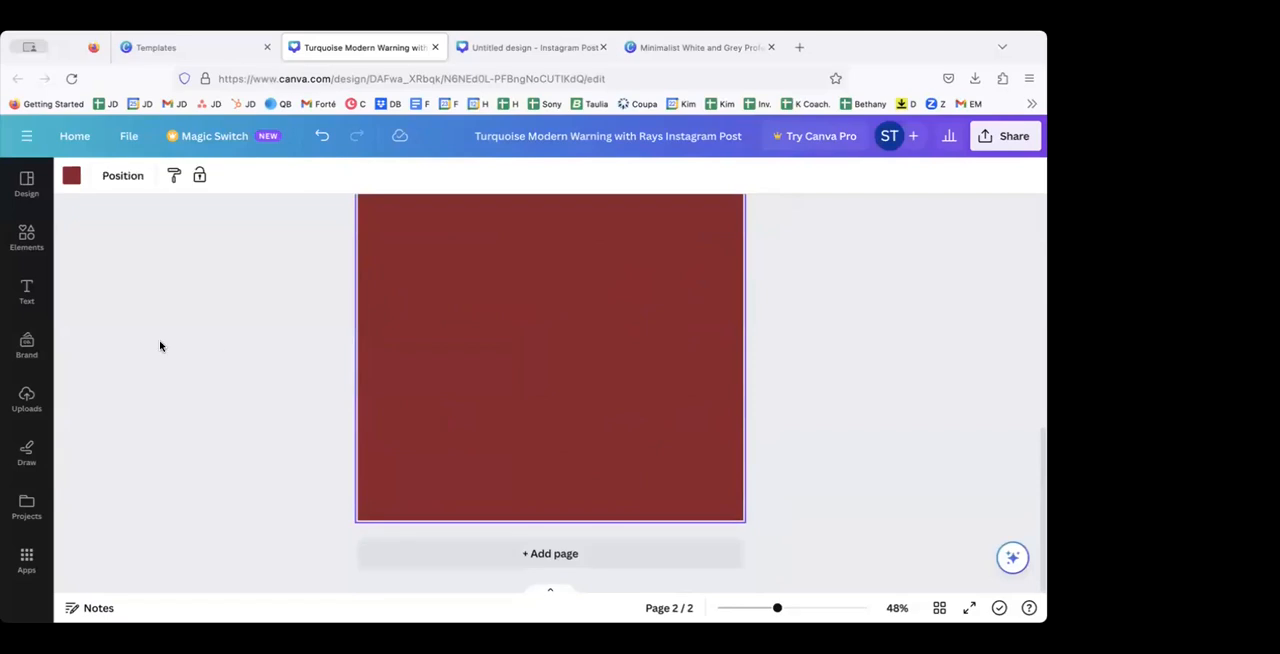
Step: Upload the edible magazine cover image and place it near the middle of the red second page
{"action": "left_click", "coordinate": [27, 400]}
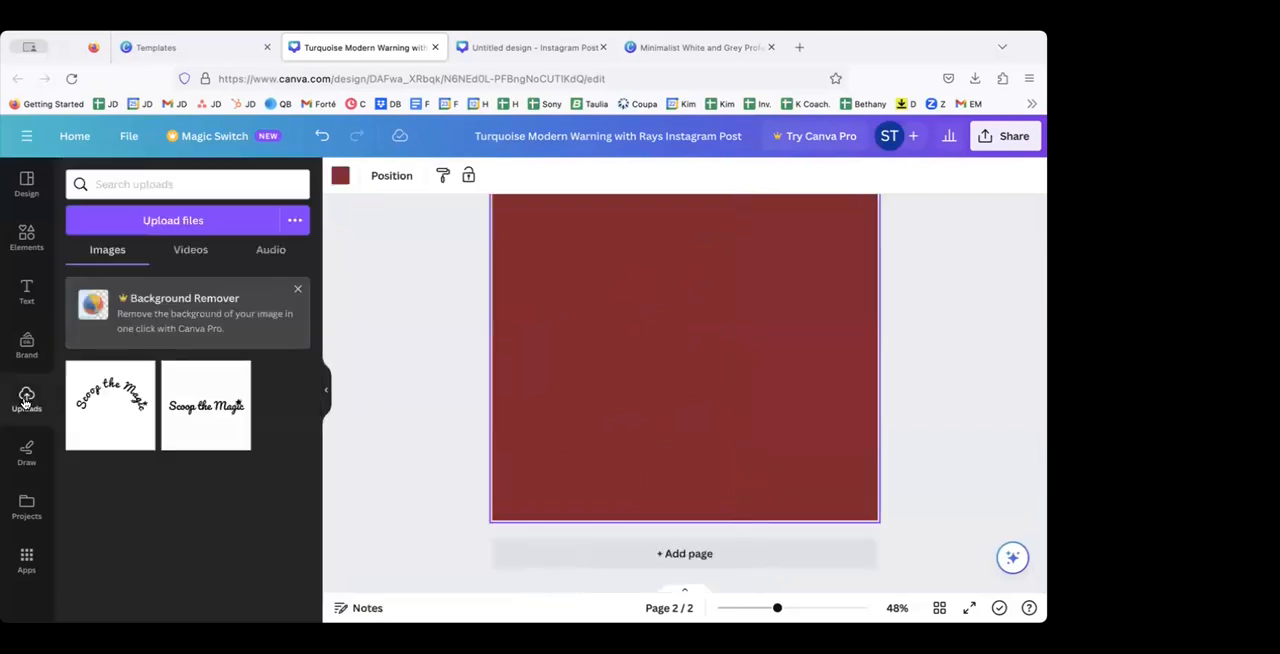
{"action": "left_click", "coordinate": [141, 220]}
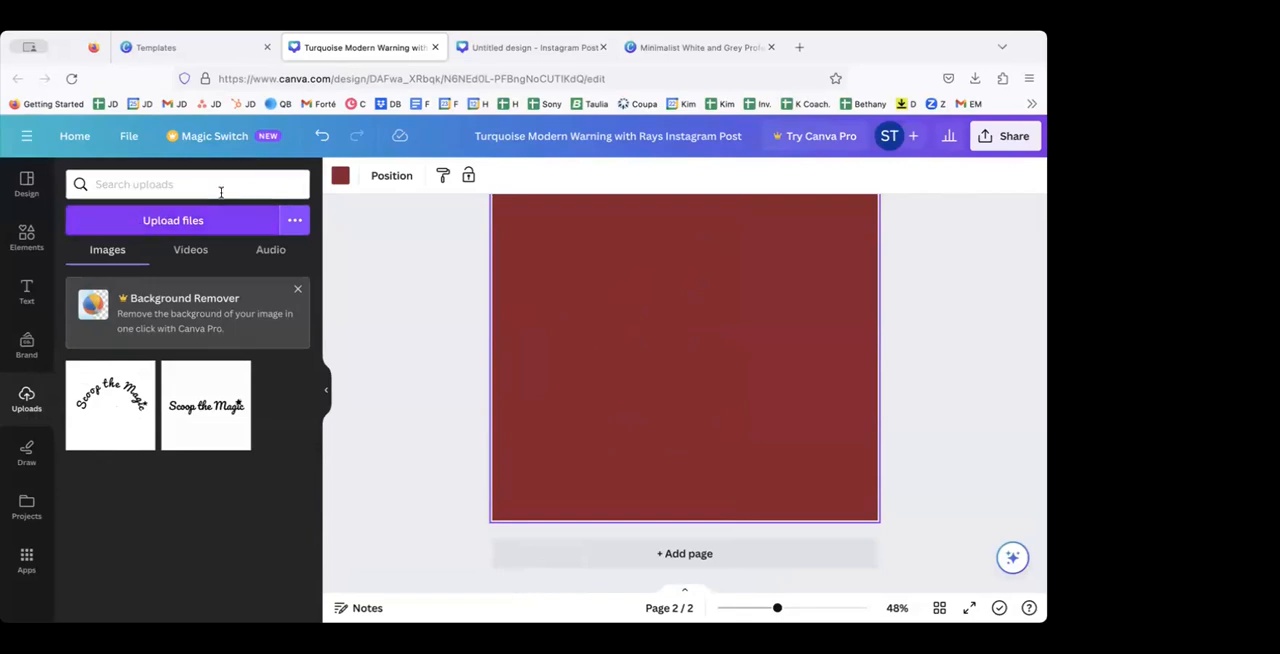
{"action": "left_click", "coordinate": [167, 224]}
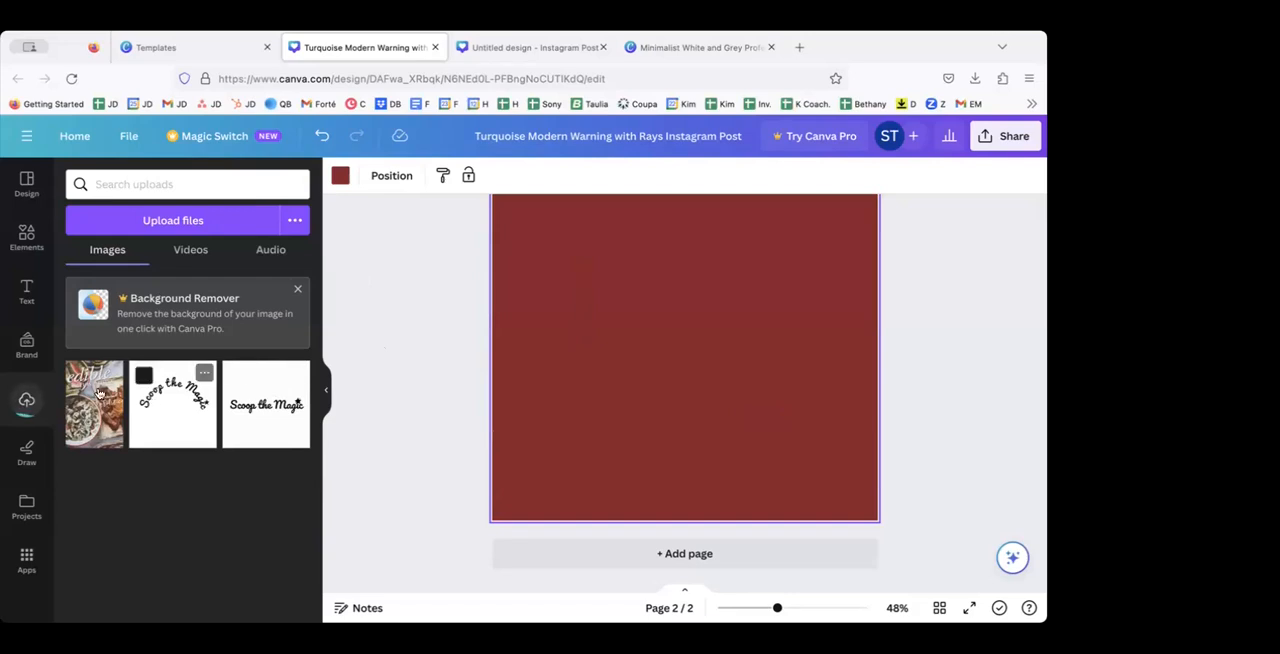
{"action": "left_click", "coordinate": [87, 399]}
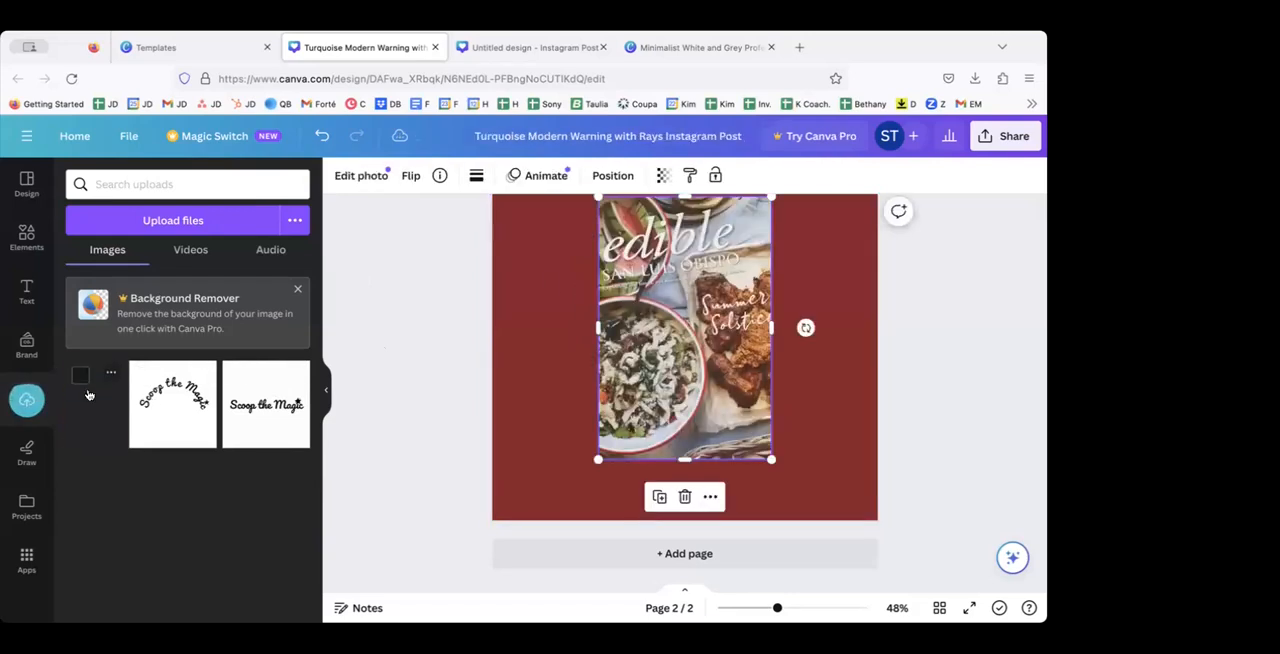
{"action": "left_click_drag", "start_coordinate": [673, 362], "coordinate": [677, 407]}
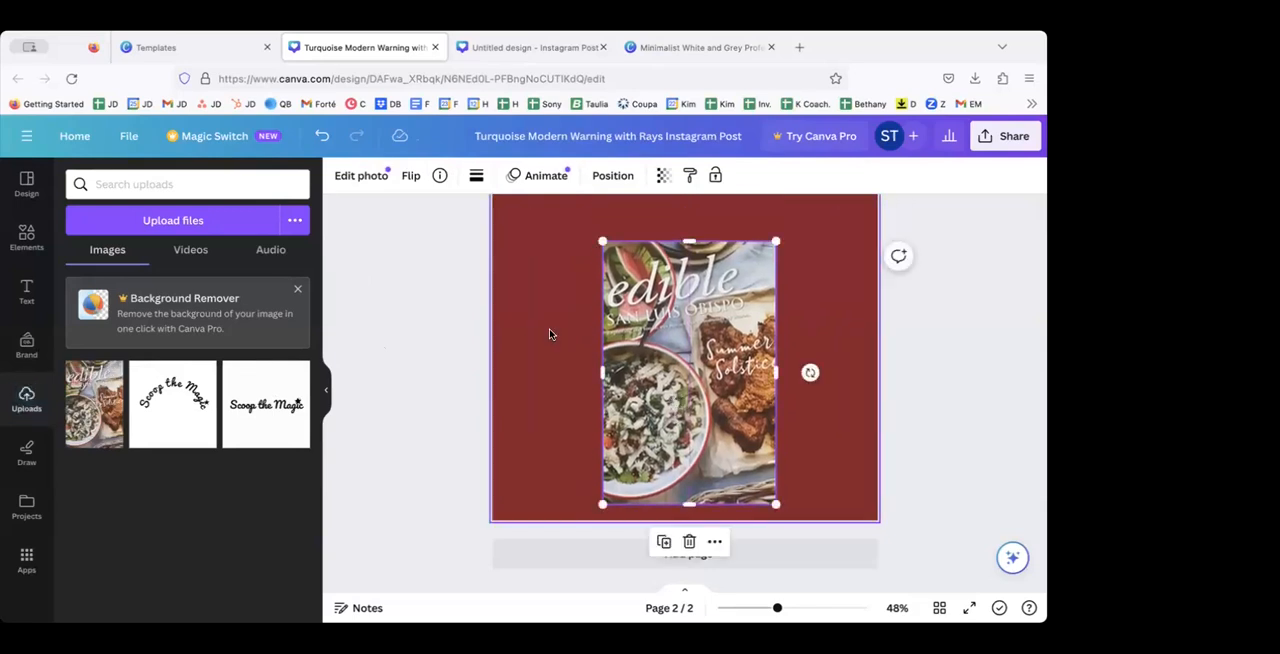
{"action": "left_click", "coordinate": [549, 334]}
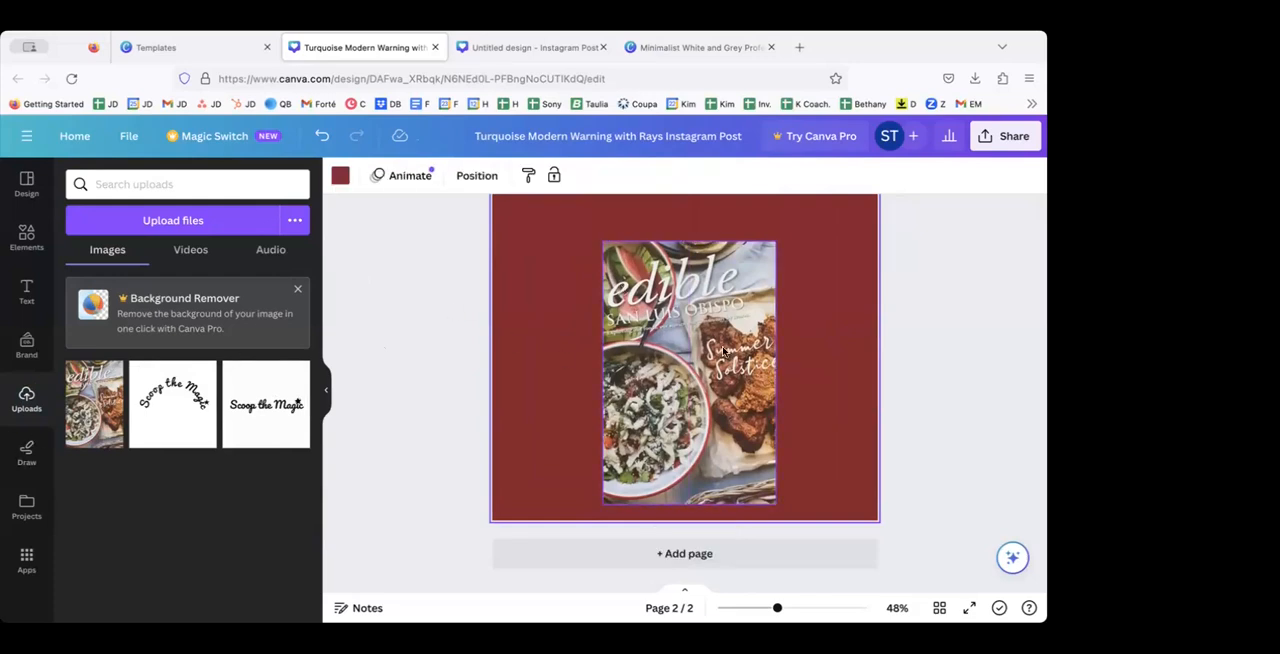
{"action": "left_click_drag", "start_coordinate": [661, 358], "coordinate": [648, 337]}
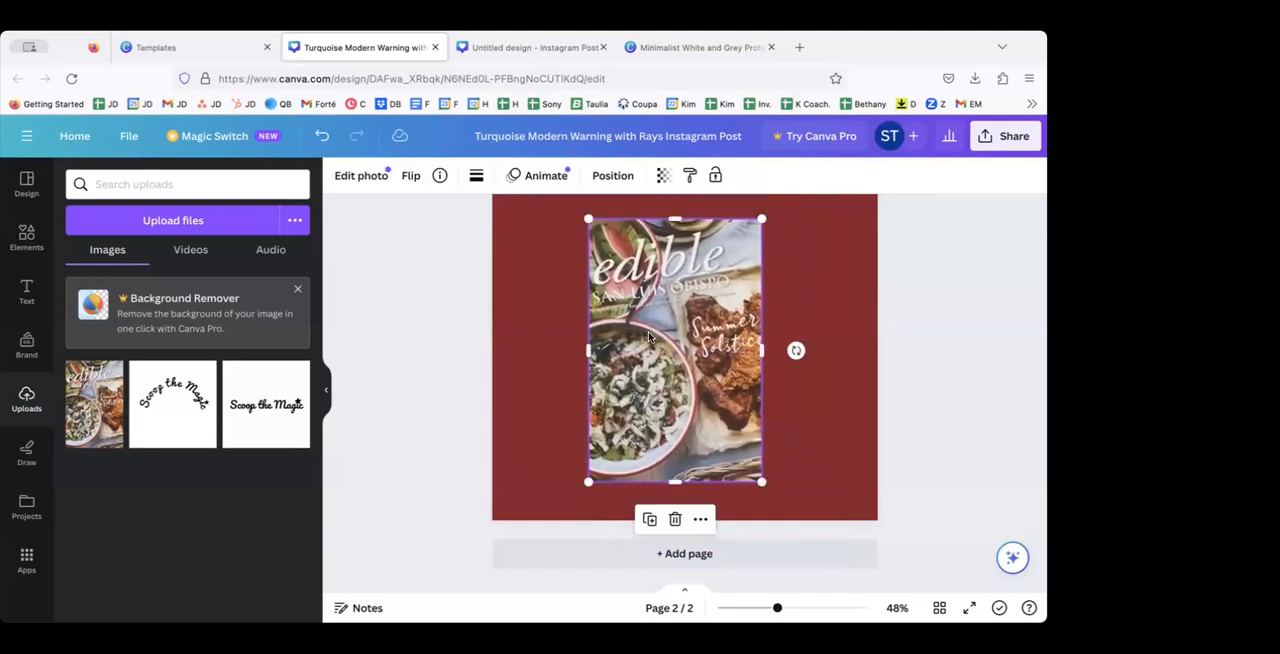
Step: Add a default text box and a heading reading "Read about our latest article in edible magazine" to the page
{"action": "left_click", "coordinate": [27, 292]}
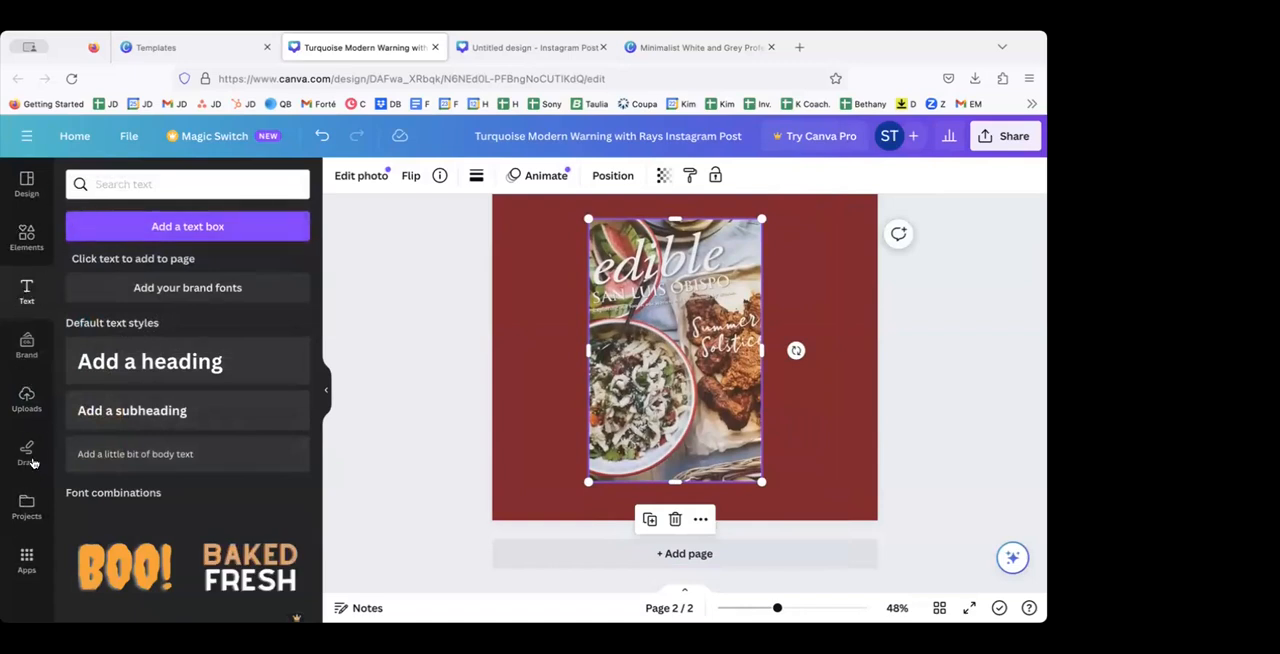
{"action": "left_click", "coordinate": [173, 229]}
{"action": "left_click", "coordinate": [150, 361]}
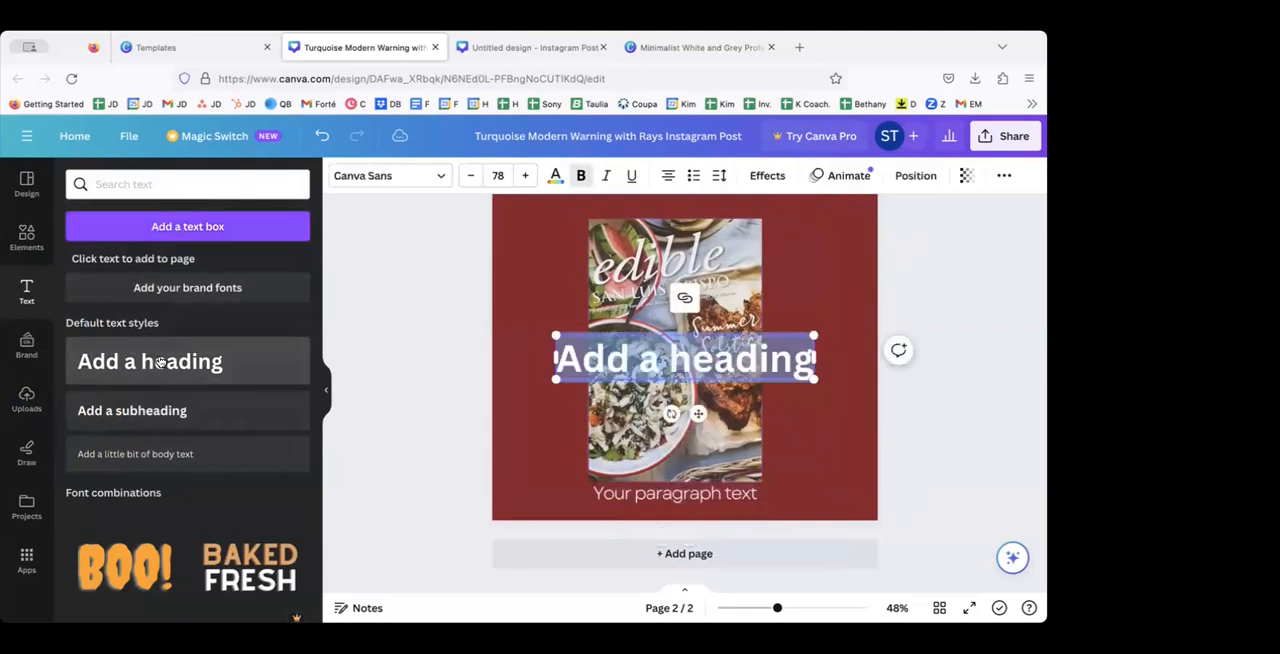
{"action": "type", "text": "Read about our"}
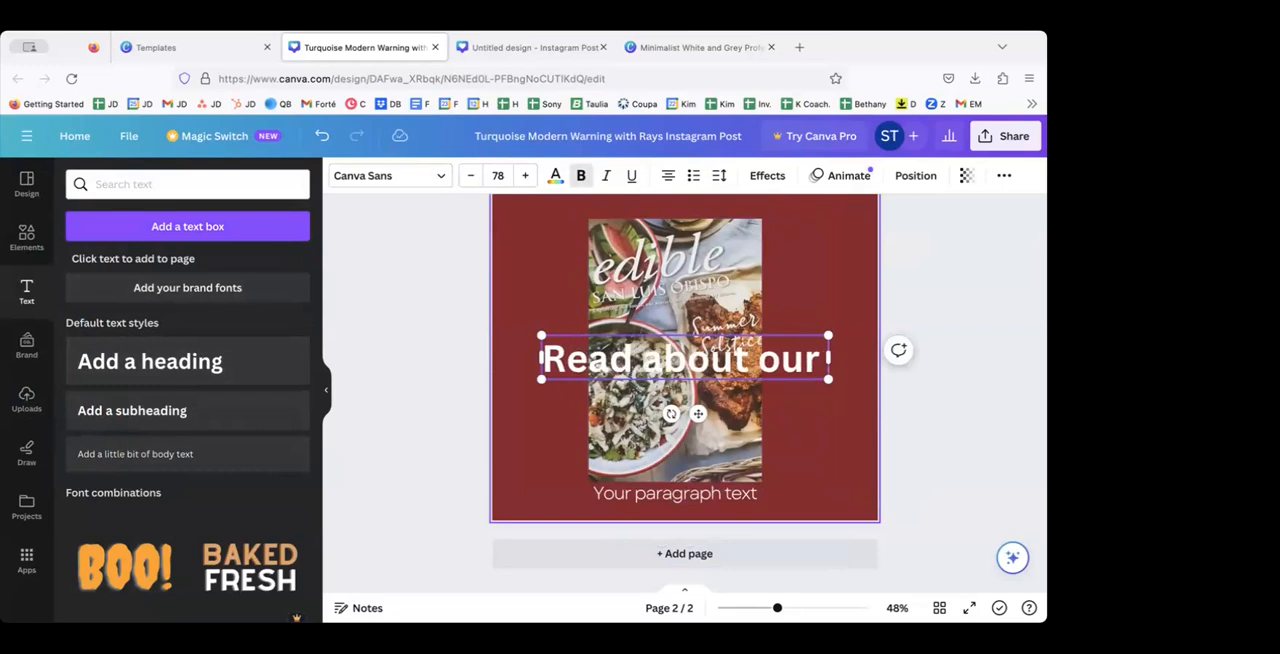
{"action": "type", "text": " latest"}
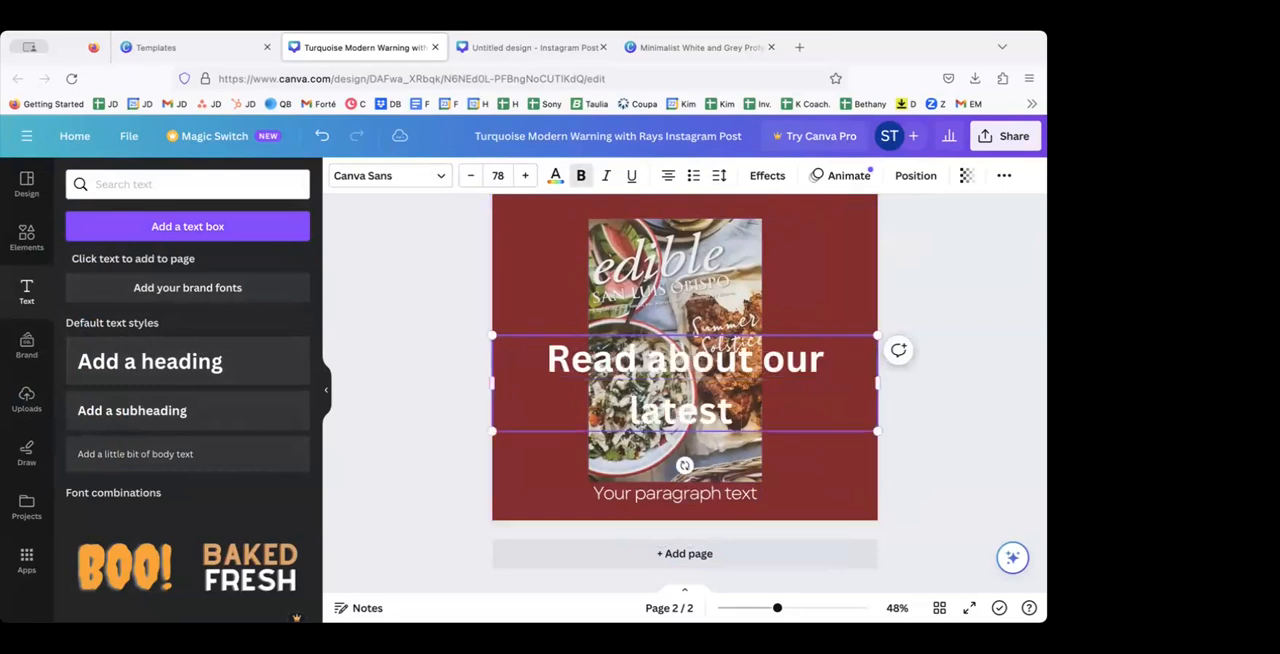
{"action": "type", "text": " article in"}
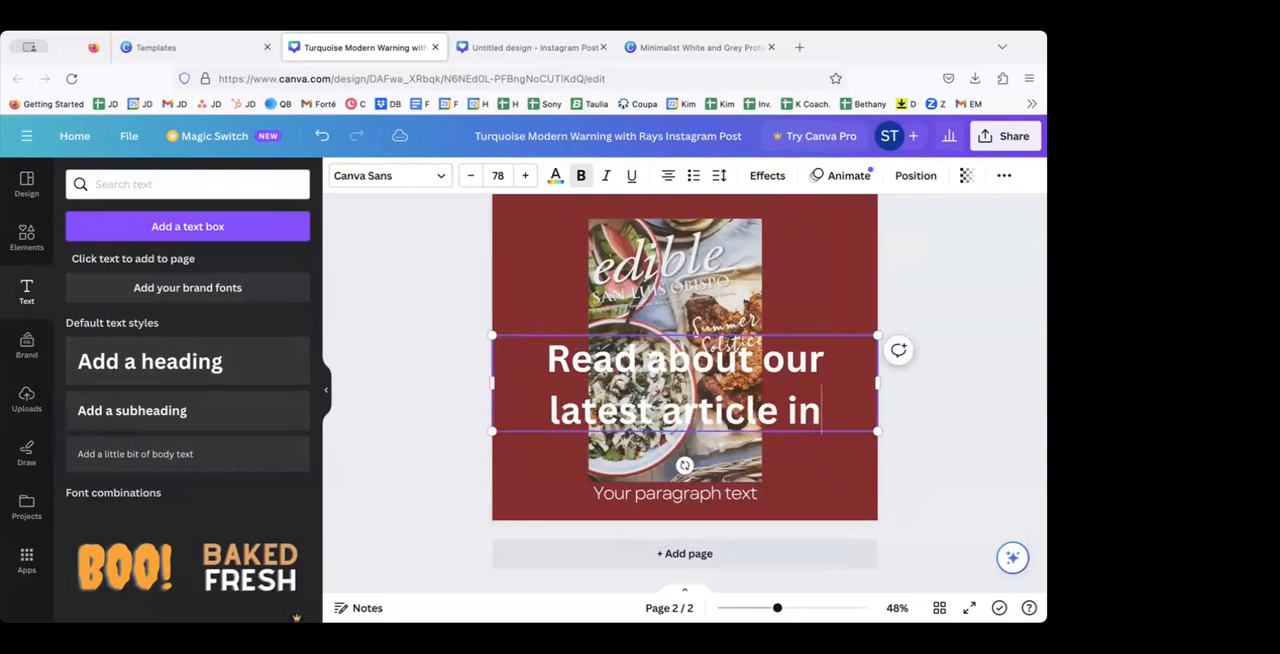
{"action": "type", "text": " edible"}
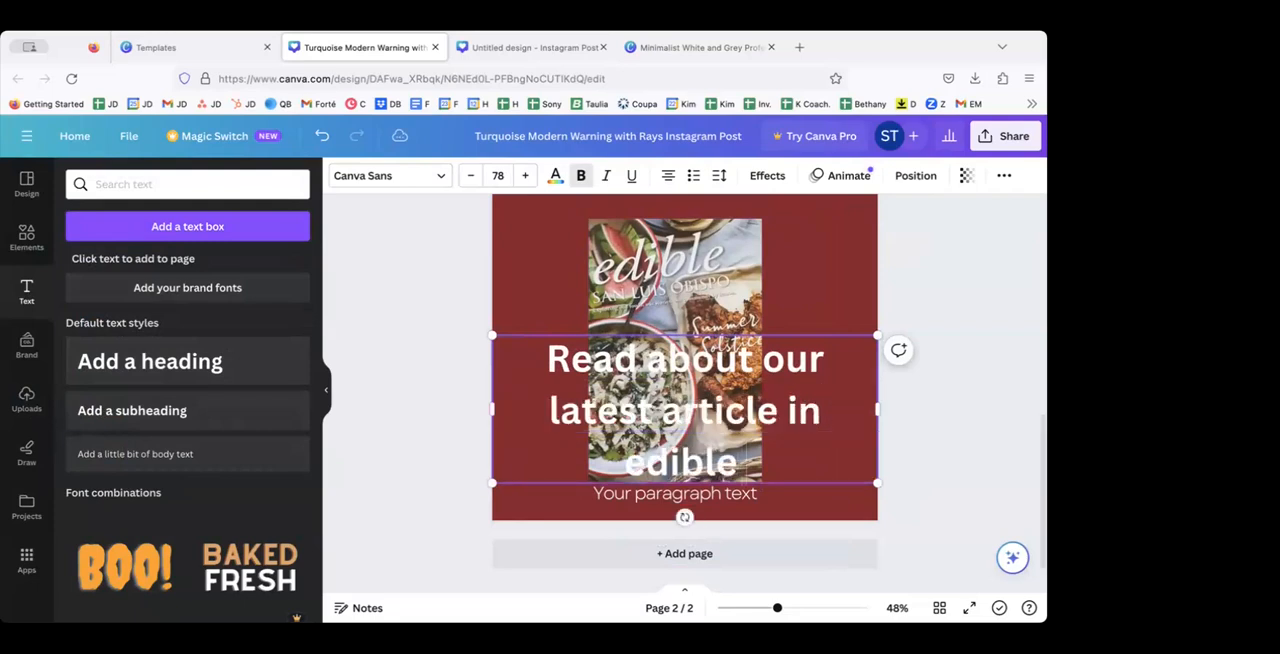
{"action": "type", "text": " magazine"}
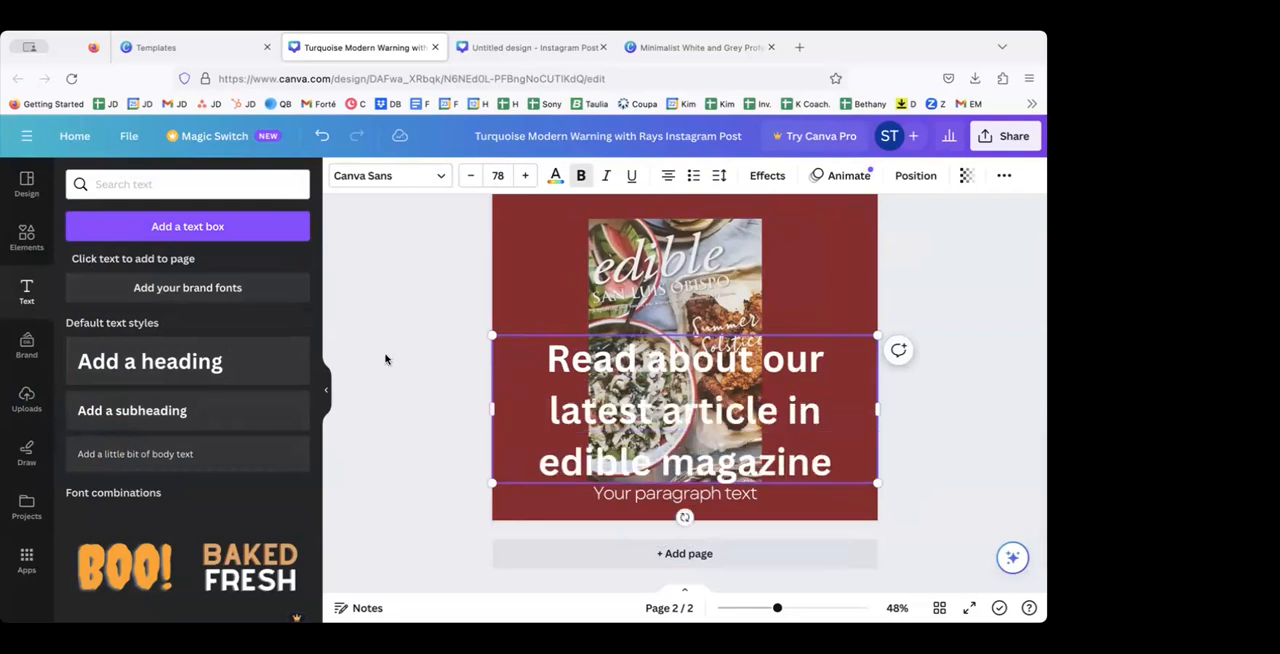
Step: Set the heading's font size to 50, and reduce it further to 32 to fit one line
{"action": "left_click", "coordinate": [529, 376]}
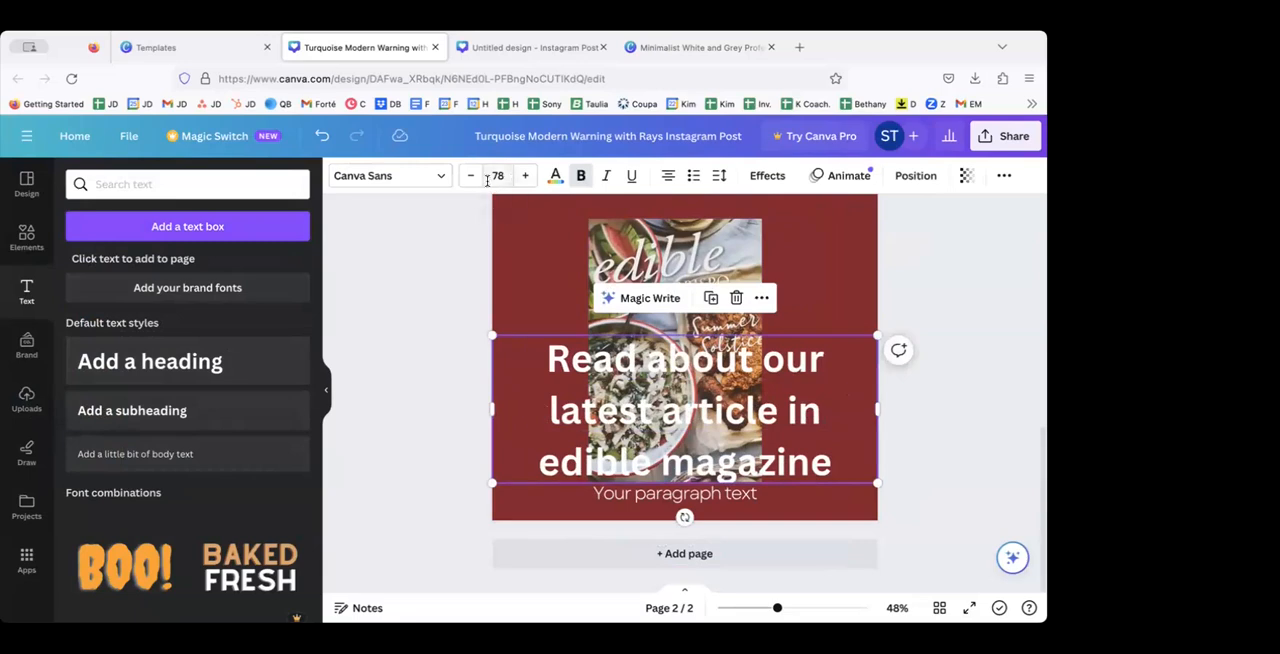
{"action": "left_click", "coordinate": [505, 176]}
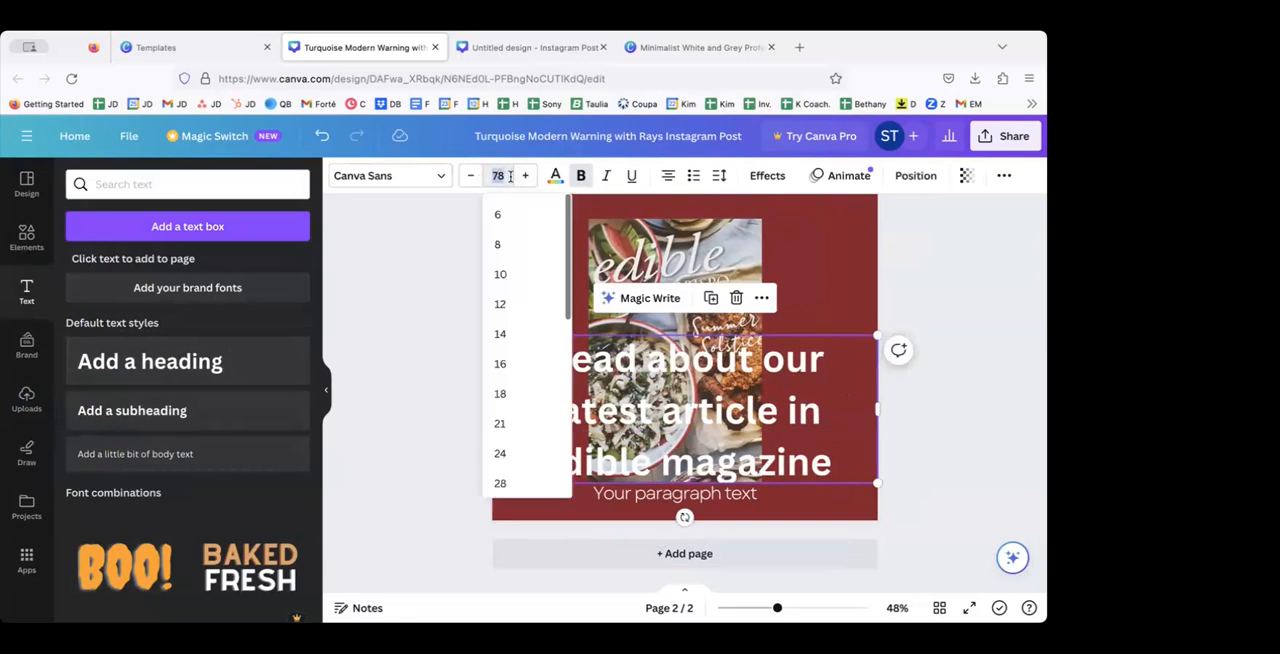
{"action": "type", "text": "50"}
{"action": "key", "text": "Return"}
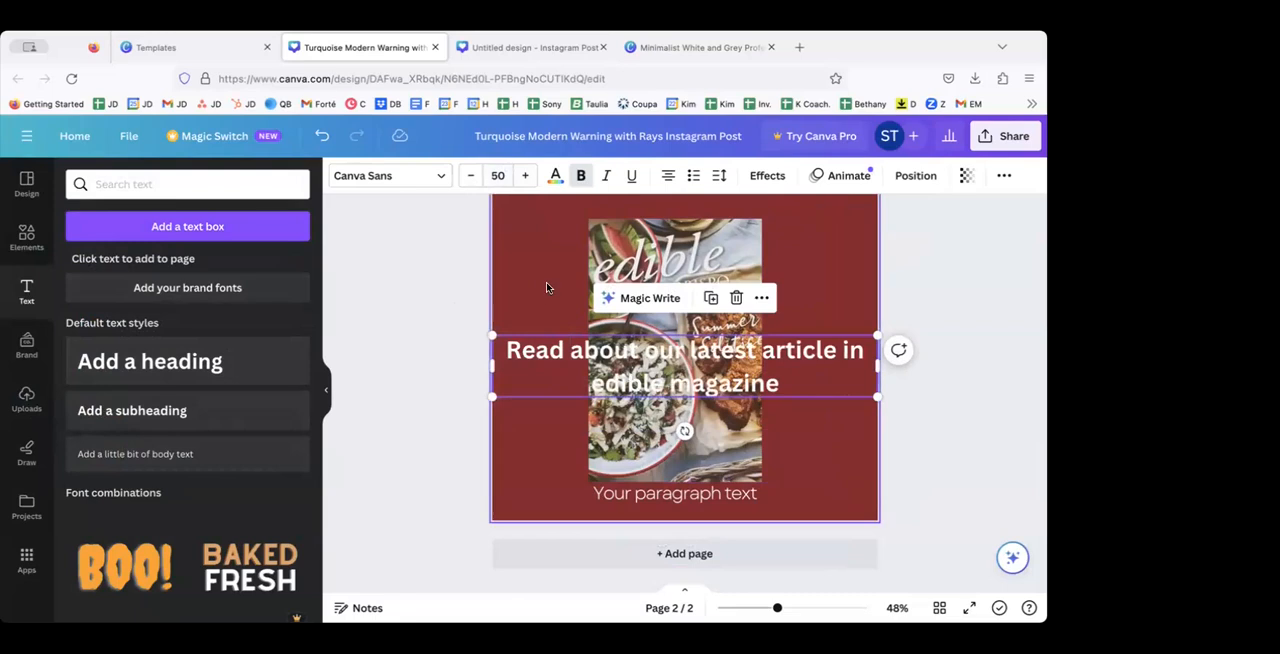
{"action": "left_click", "coordinate": [471, 176]}
{"action": "left_click", "coordinate": [471, 176]}
{"action": "left_click", "coordinate": [471, 176]}
{"action": "left_click", "coordinate": [471, 176]}
{"action": "double_click", "coordinate": [471, 176]}
{"action": "double_click", "coordinate": [471, 176]}
{"action": "left_click", "coordinate": [471, 176]}
{"action": "double_click", "coordinate": [471, 176]}
{"action": "double_click", "coordinate": [471, 176]}
{"action": "left_click", "coordinate": [471, 176]}
{"action": "double_click", "coordinate": [471, 176]}
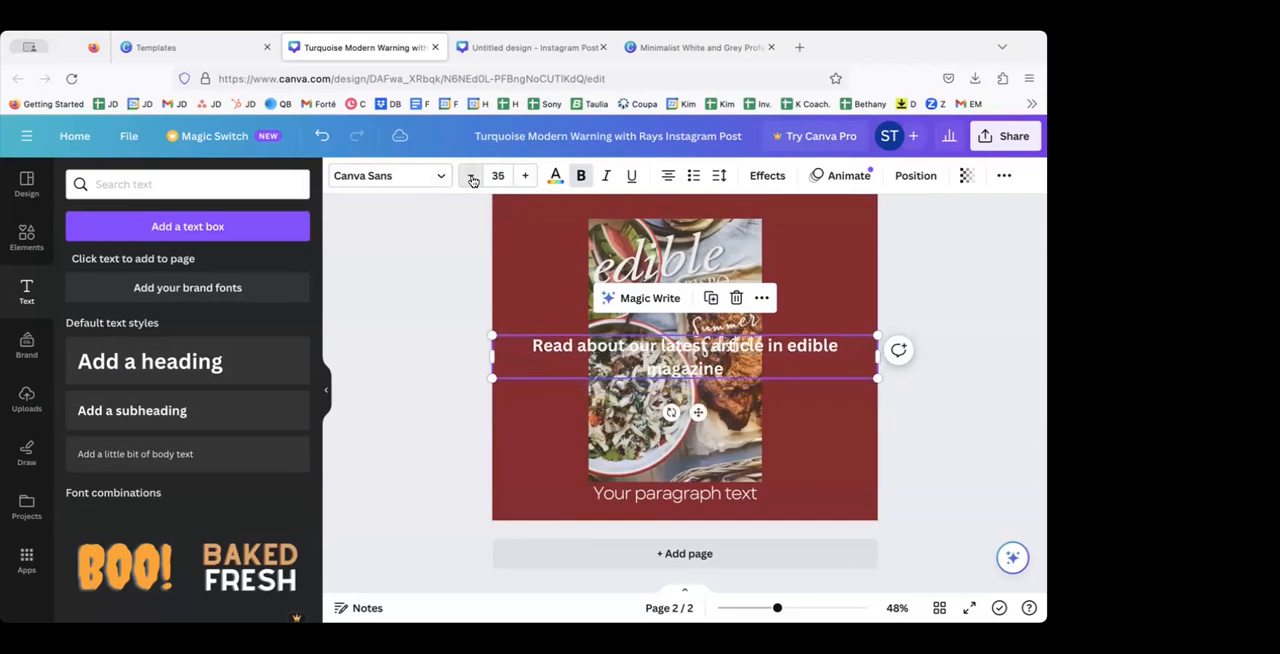
{"action": "double_click", "coordinate": [471, 176]}
Step: Move the magazine cover down toward the page's lower edge and place the heading above it
{"action": "left_click", "coordinate": [670, 278]}
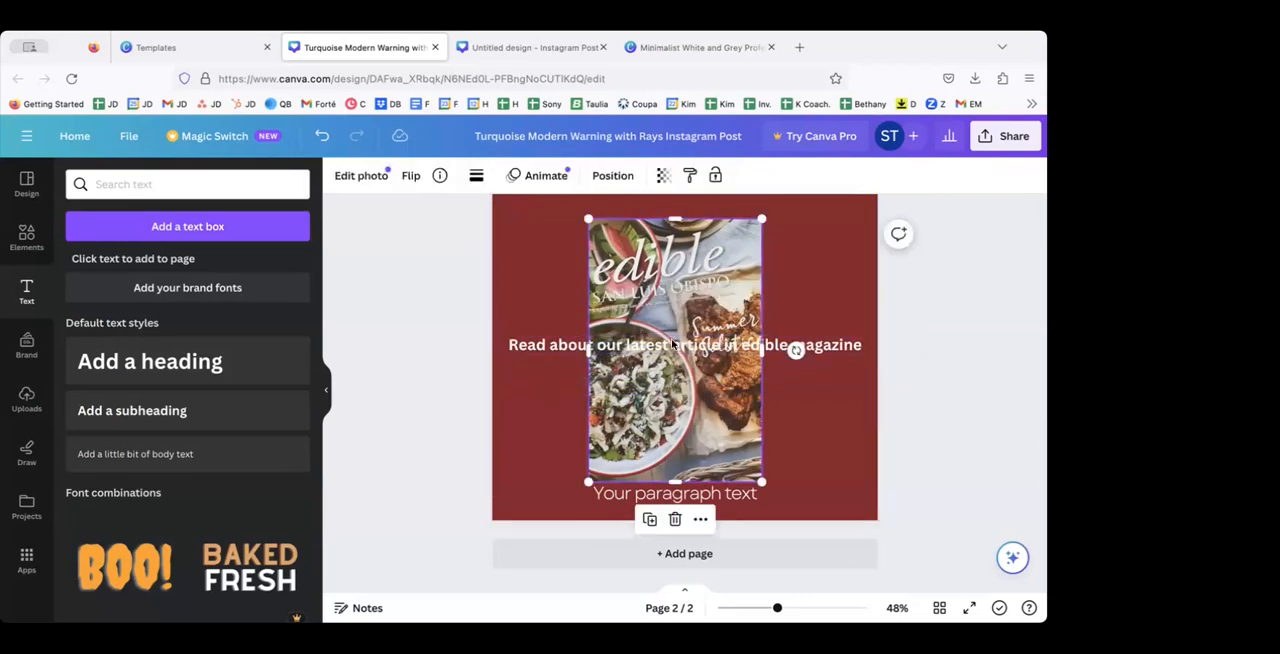
{"action": "left_click_drag", "start_coordinate": [671, 379], "coordinate": [671, 409]}
{"action": "left_click", "coordinate": [532, 344]}
{"action": "left_click_drag", "start_coordinate": [532, 344], "coordinate": [530, 224]}
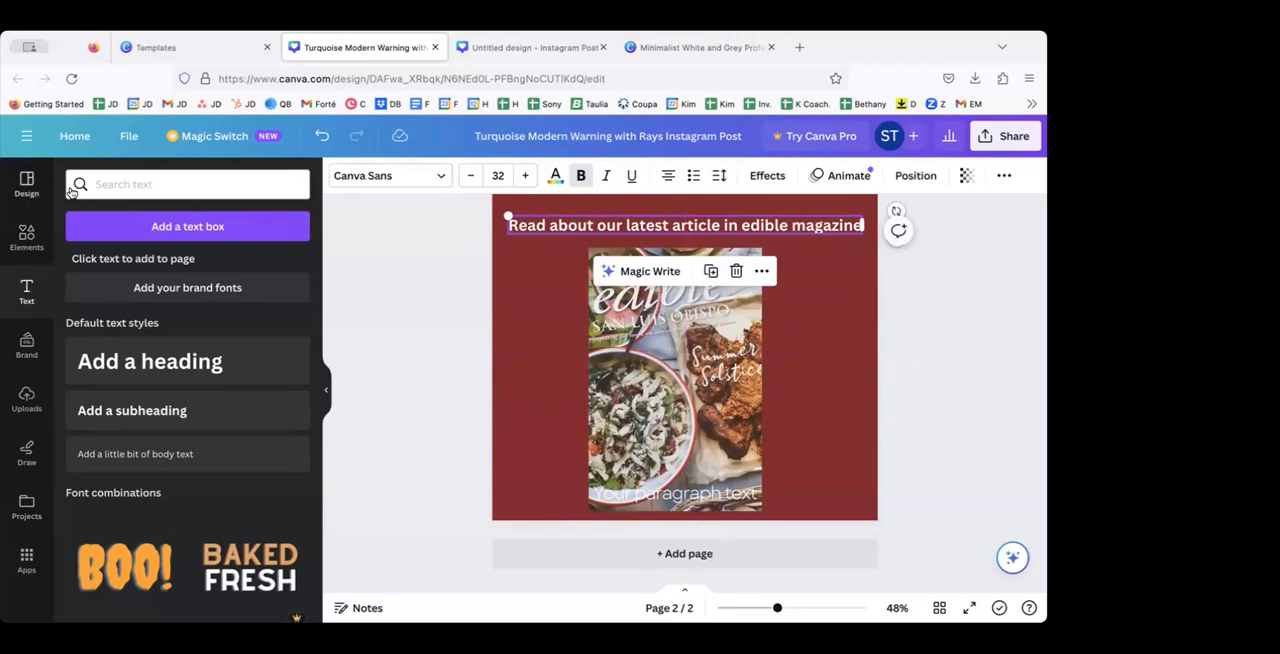
{"action": "left_click", "coordinate": [400, 277]}
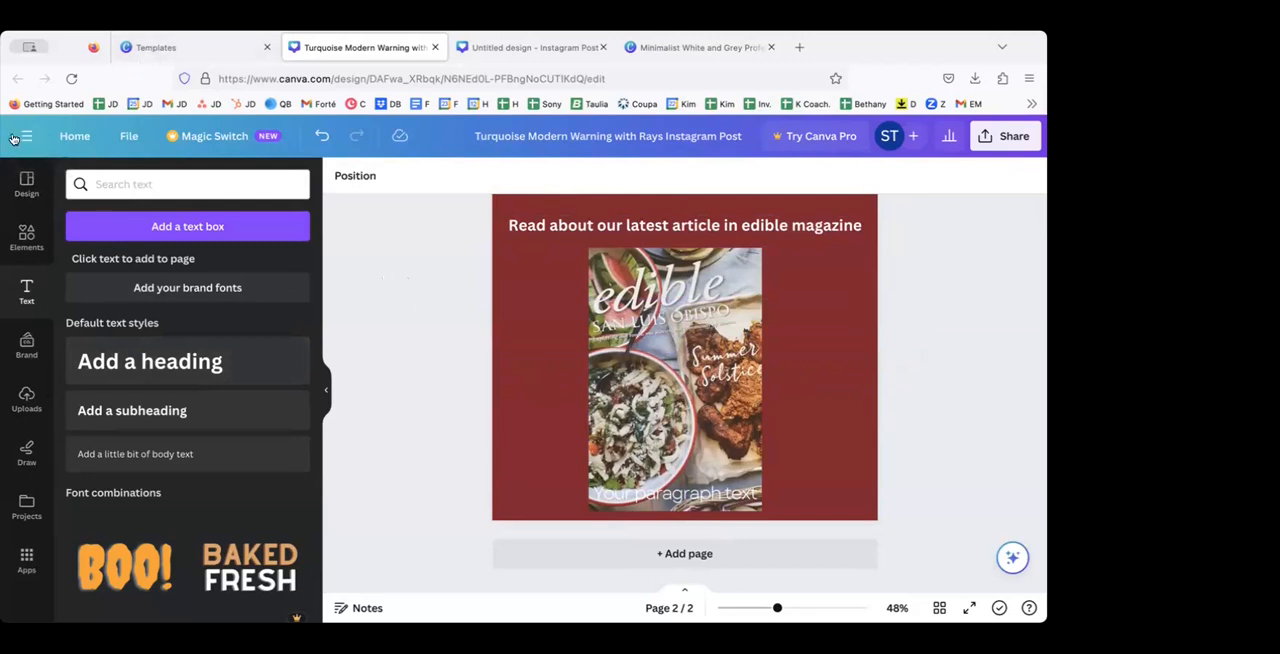
Step: Leave the design for the home page, dismiss the welcome dialog, and open the list of all projects
{"action": "left_click", "coordinate": [72, 137]}
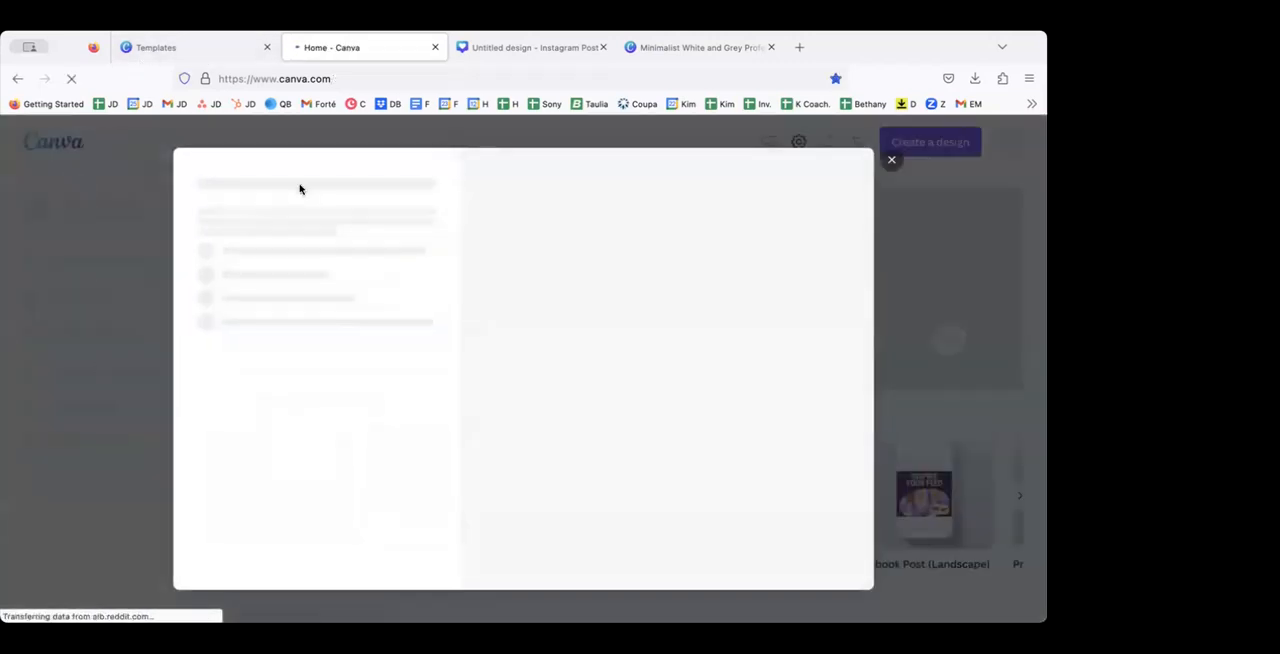
{"action": "left_click", "coordinate": [891, 160]}
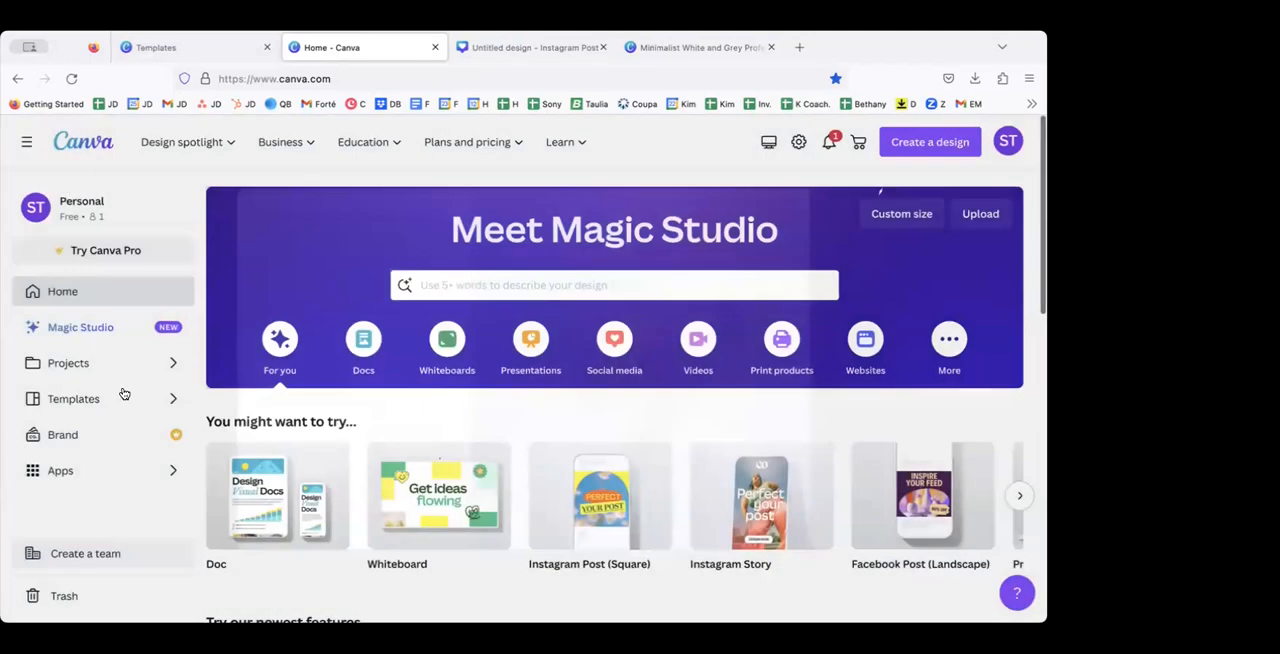
{"action": "left_click", "coordinate": [68, 363]}
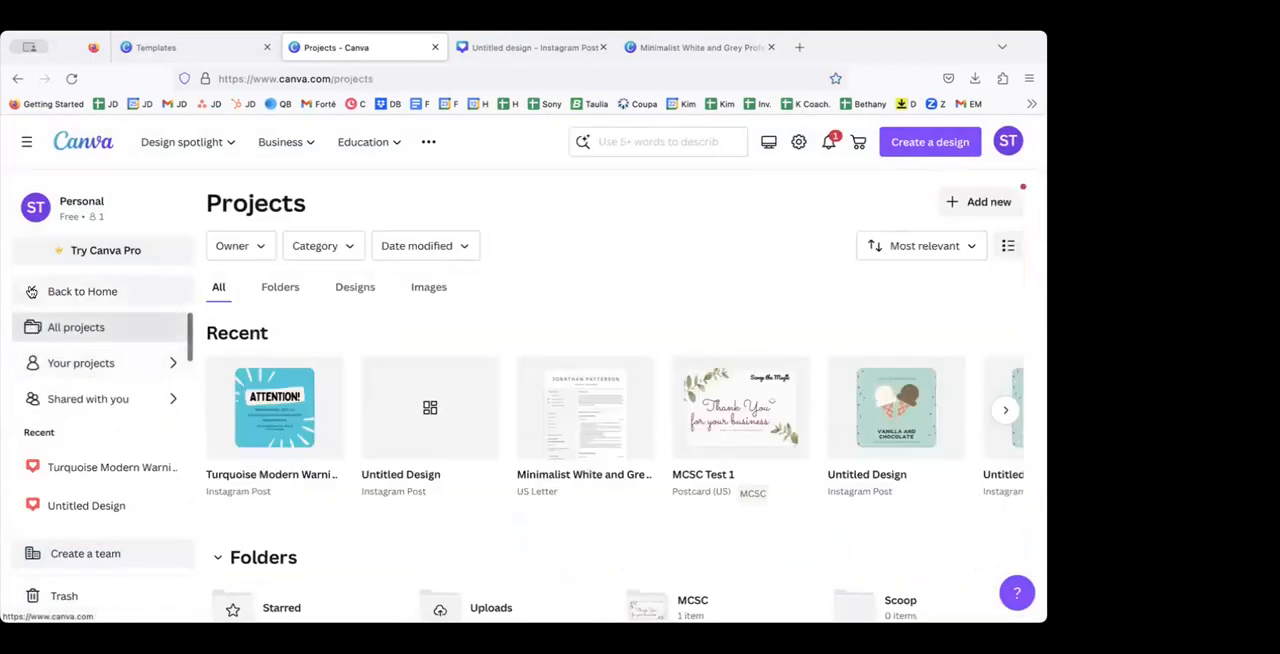
{"action": "left_click", "coordinate": [31, 291]}
{"action": "left_click", "coordinate": [71, 363]}
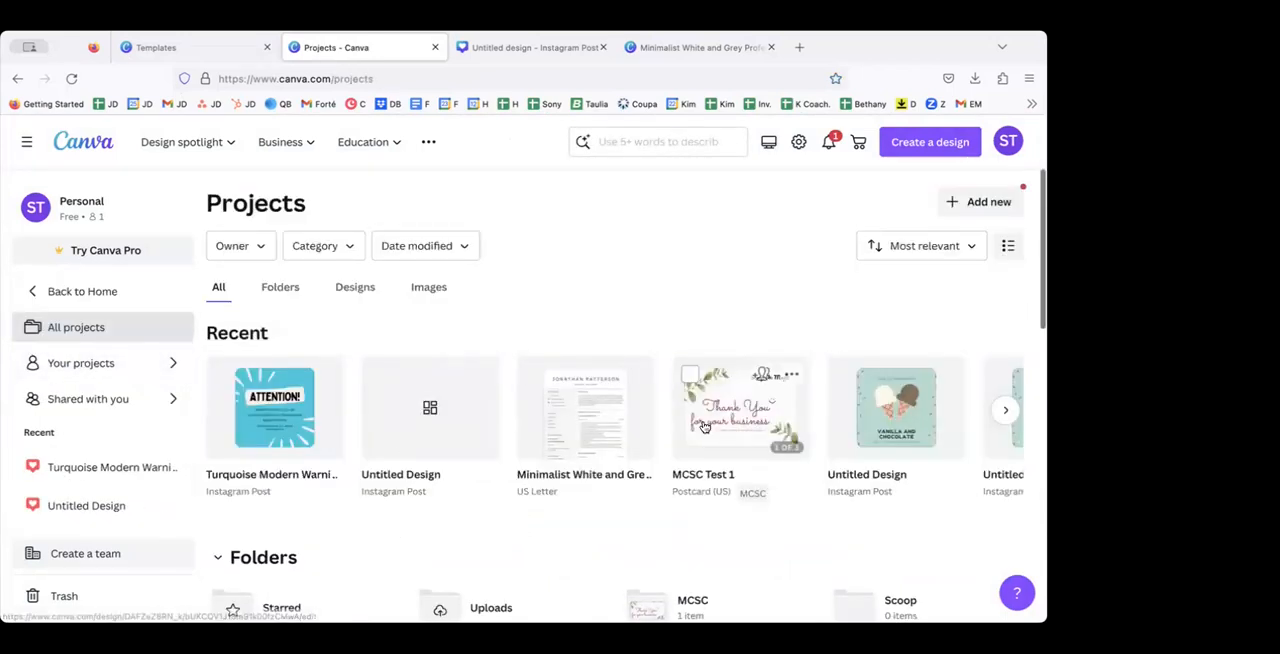
Step: Browse the recent designs and folders, and move the Minimalist White and Grey resume into the MCSC folder
{"action": "scroll", "coordinate": [704, 427], "scroll_direction": "right", "scroll_amount": 2}
{"action": "scroll", "coordinate": [704, 427], "scroll_direction": "left", "scroll_amount": 2}
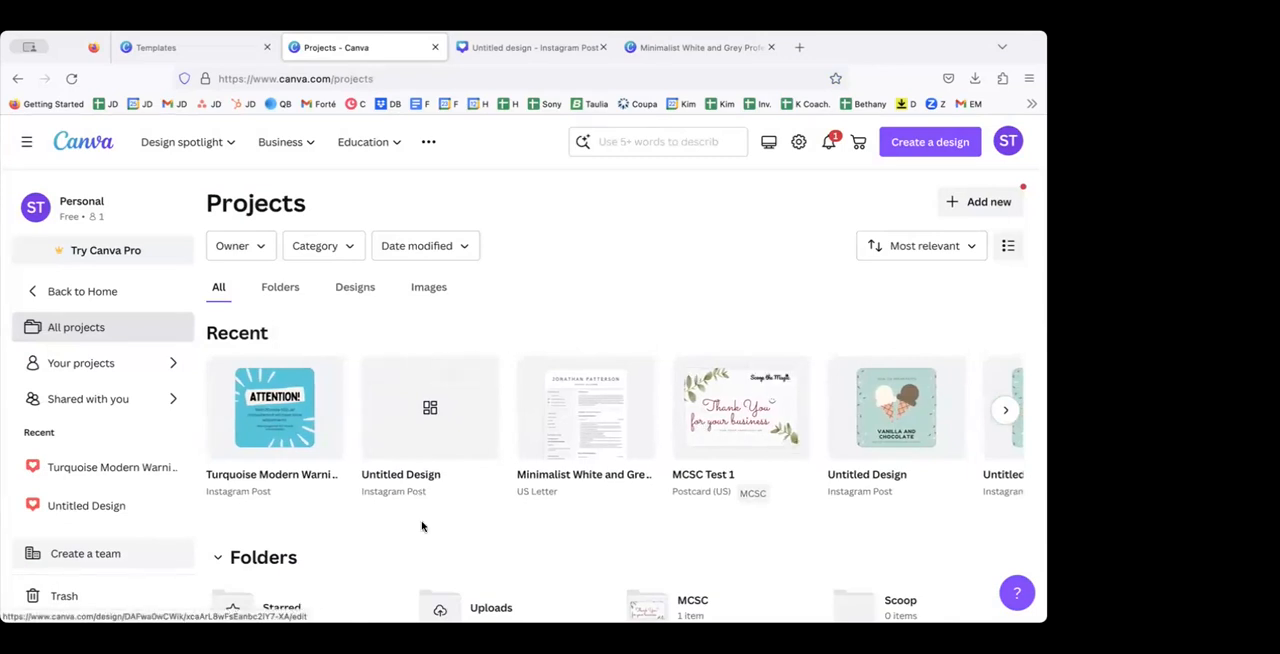
{"action": "scroll", "coordinate": [421, 526], "scroll_direction": "down", "scroll_amount": 1}
{"action": "scroll", "coordinate": [421, 526], "scroll_direction": "down", "scroll_amount": 1}
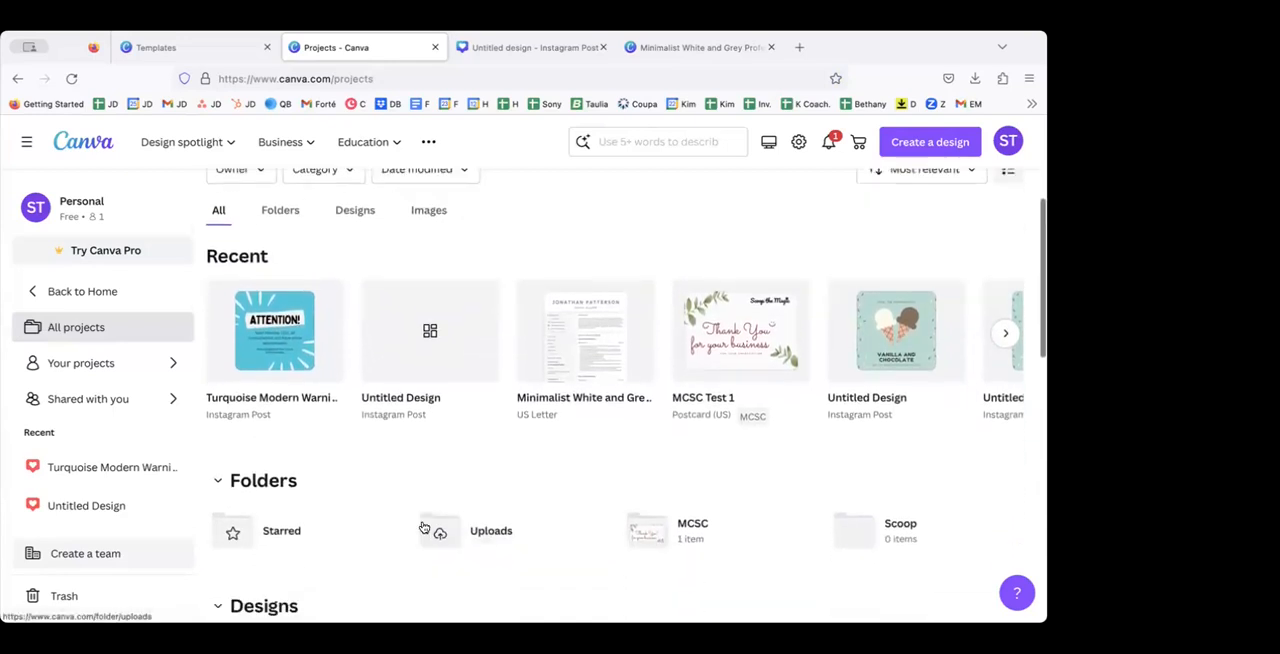
{"action": "scroll", "coordinate": [368, 558], "scroll_direction": "down", "scroll_amount": 2}
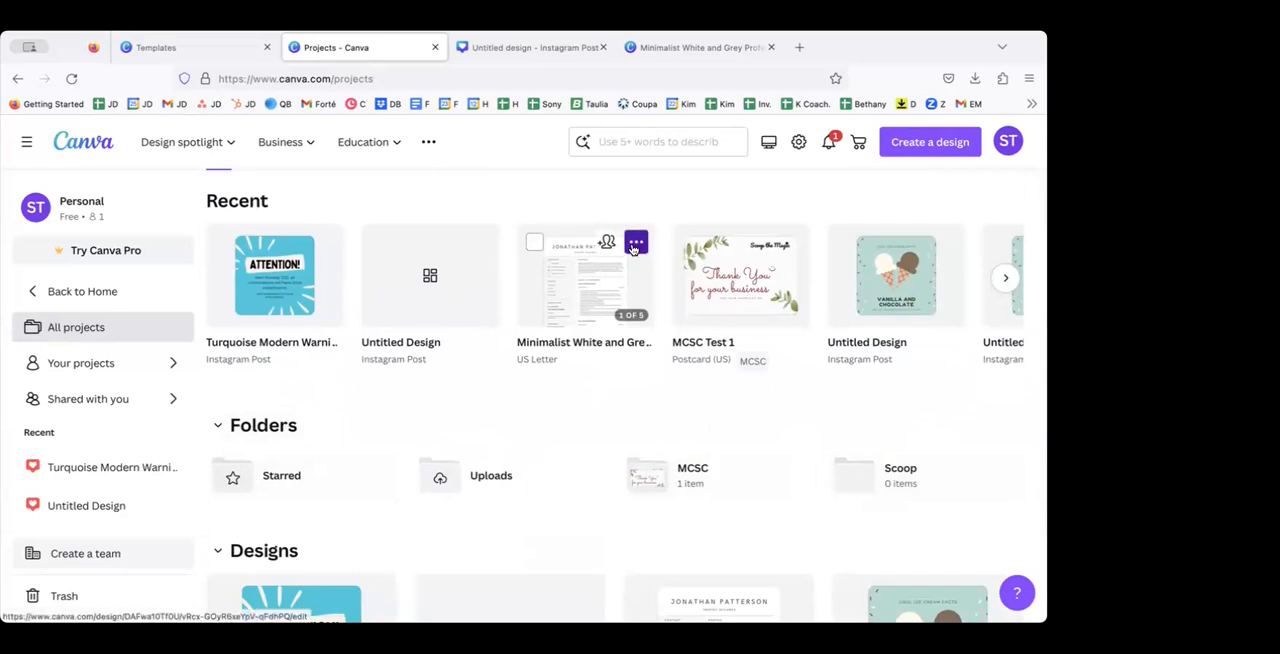
{"action": "left_click", "coordinate": [635, 245]}
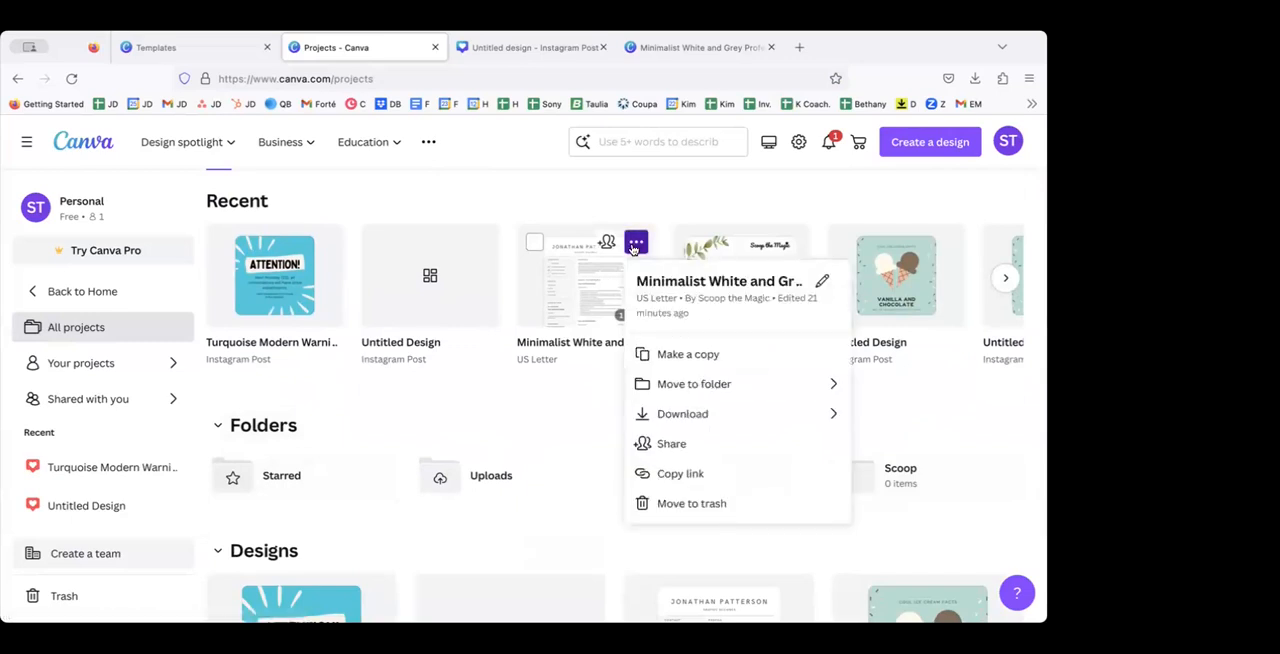
{"action": "left_click", "coordinate": [692, 385]}
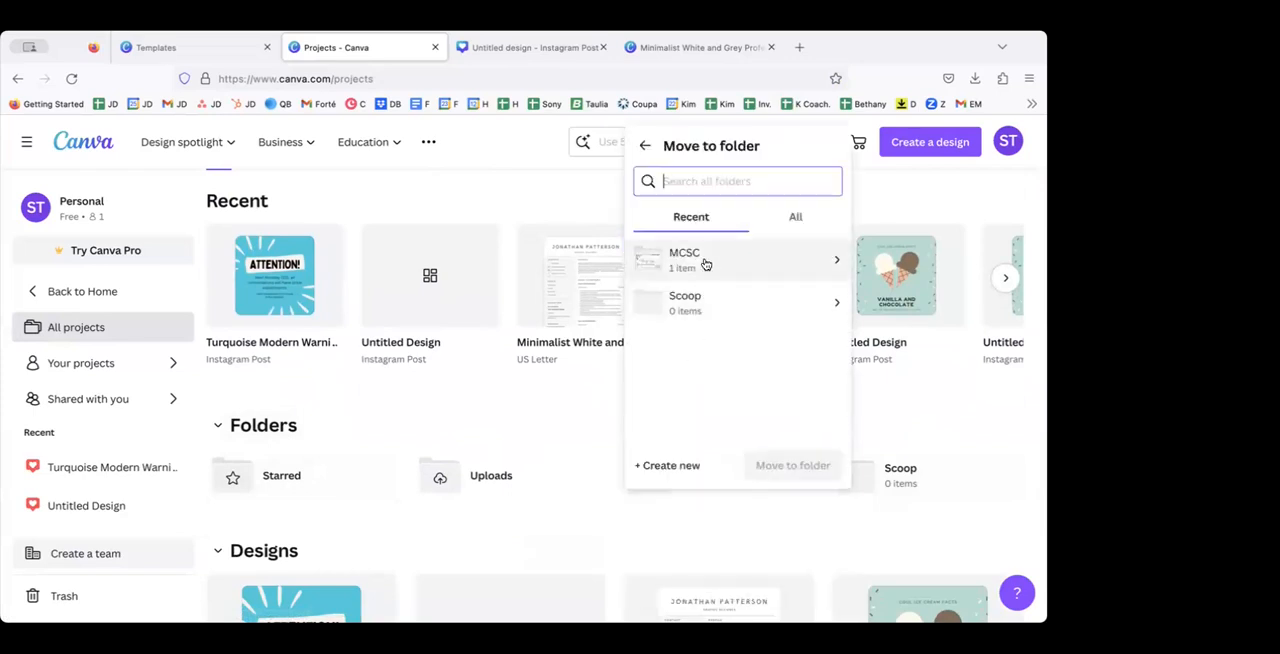
{"action": "left_click", "coordinate": [705, 262]}
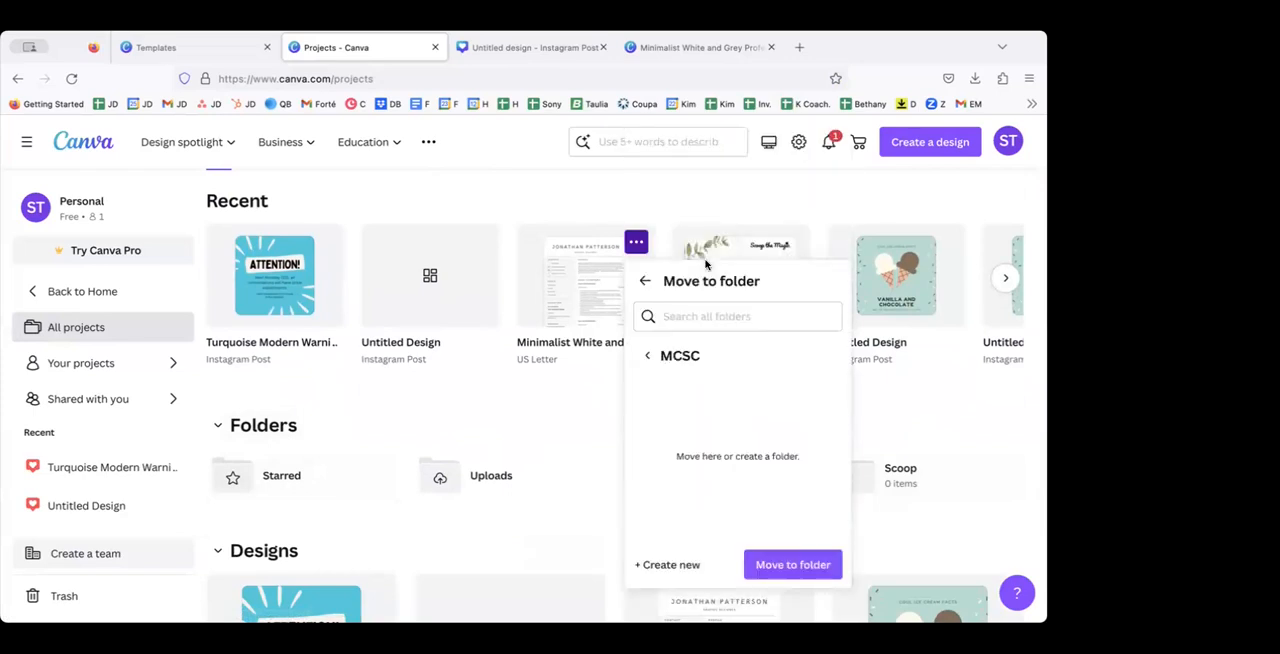
{"action": "left_click", "coordinate": [766, 566]}
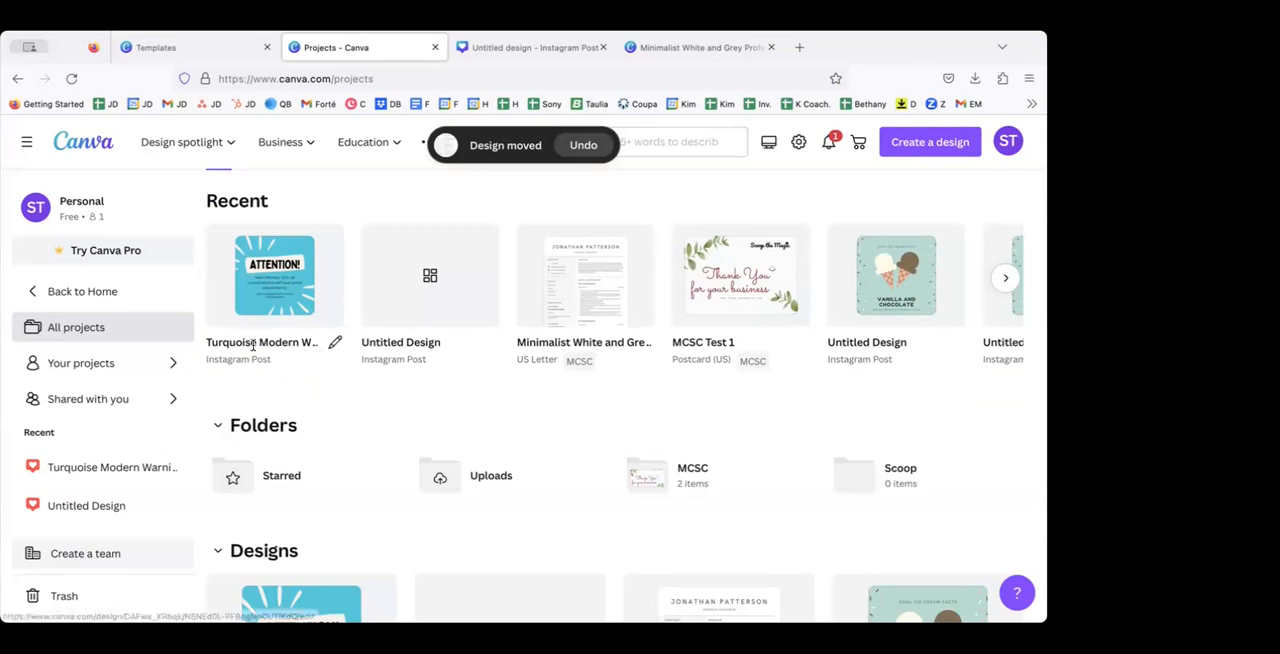
{"action": "scroll", "coordinate": [300, 390], "scroll_direction": "up", "scroll_amount": 2}
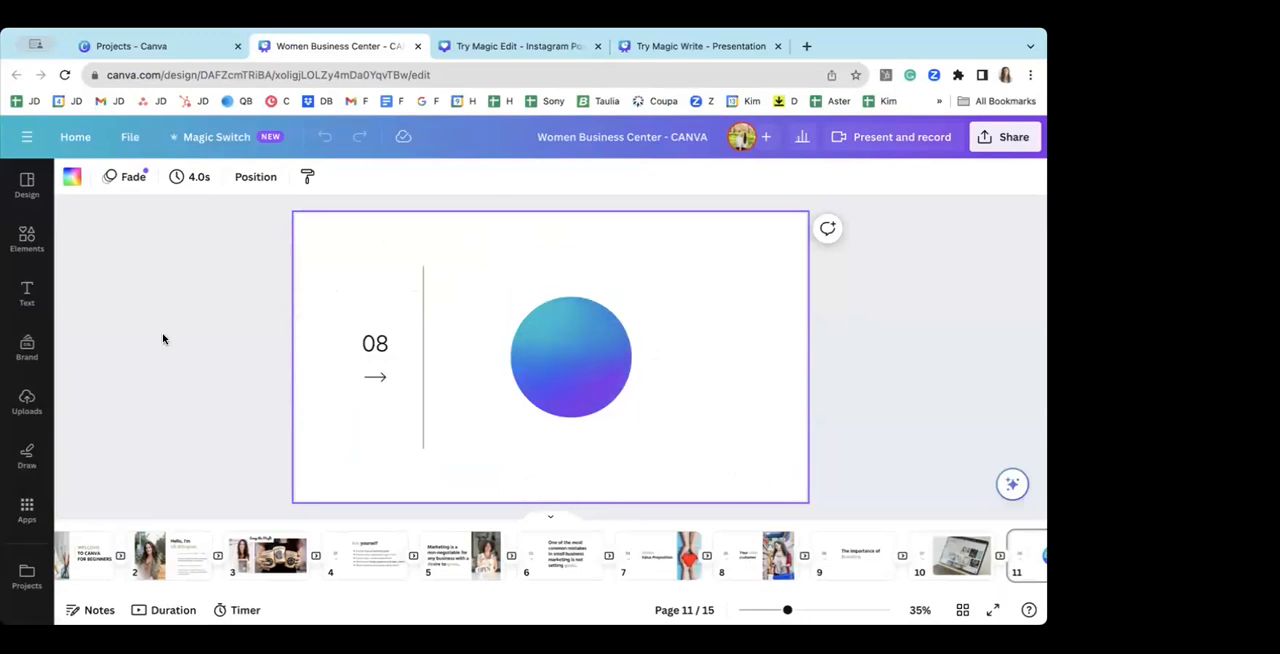
Step: View the team account's projects and folders, and return to the Women Business Center presentation
{"action": "left_click", "coordinate": [165, 48]}
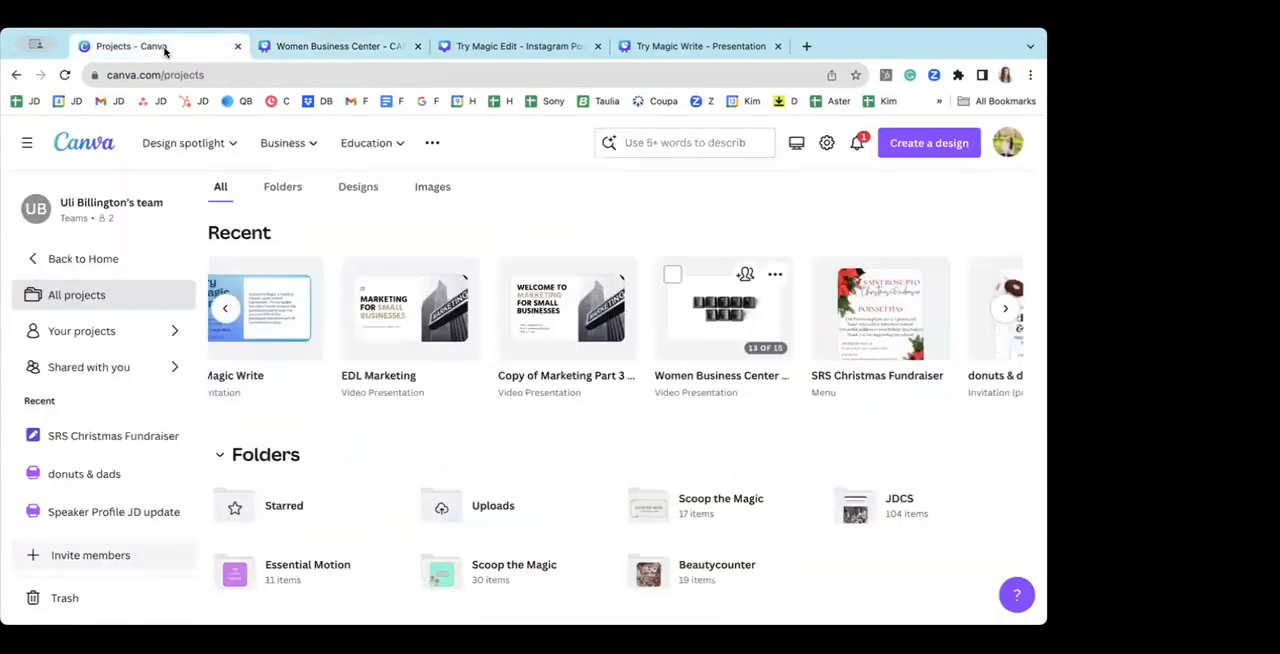
{"action": "left_click", "coordinate": [337, 48]}
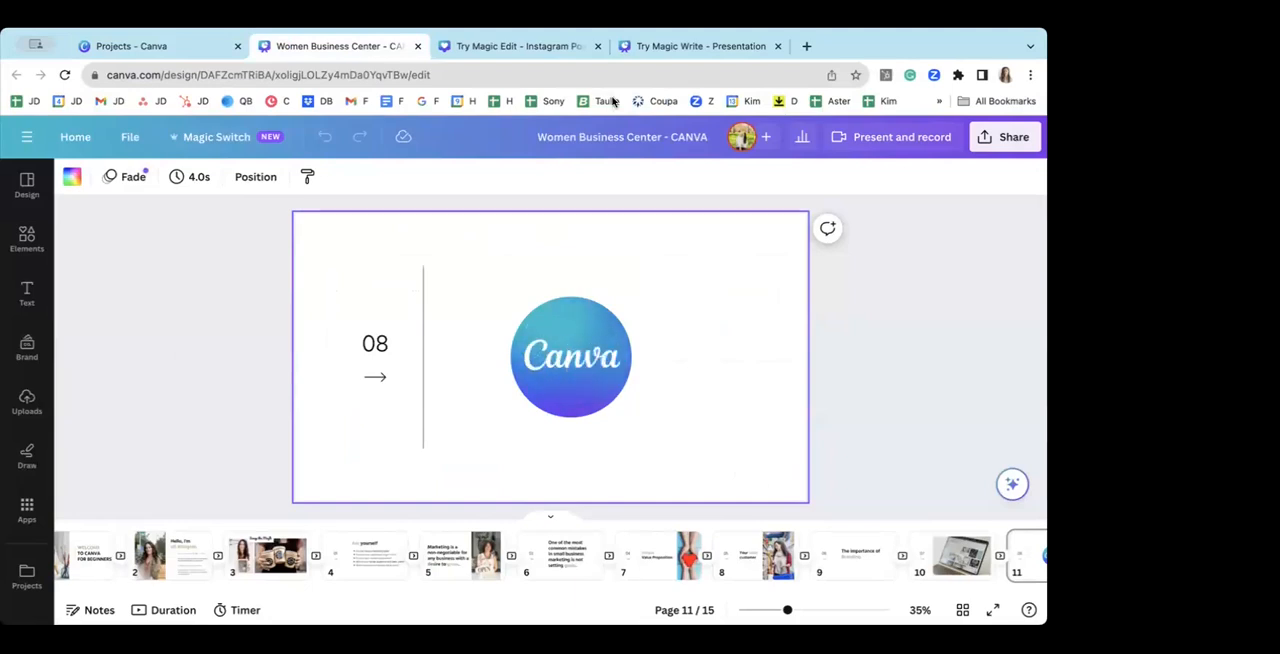
Step: Go to the first page of the Try Magic Write presentation and rewrite the Scoop the Magic paragraph with Magic Write's Rewrite option
{"action": "left_click", "coordinate": [508, 50]}
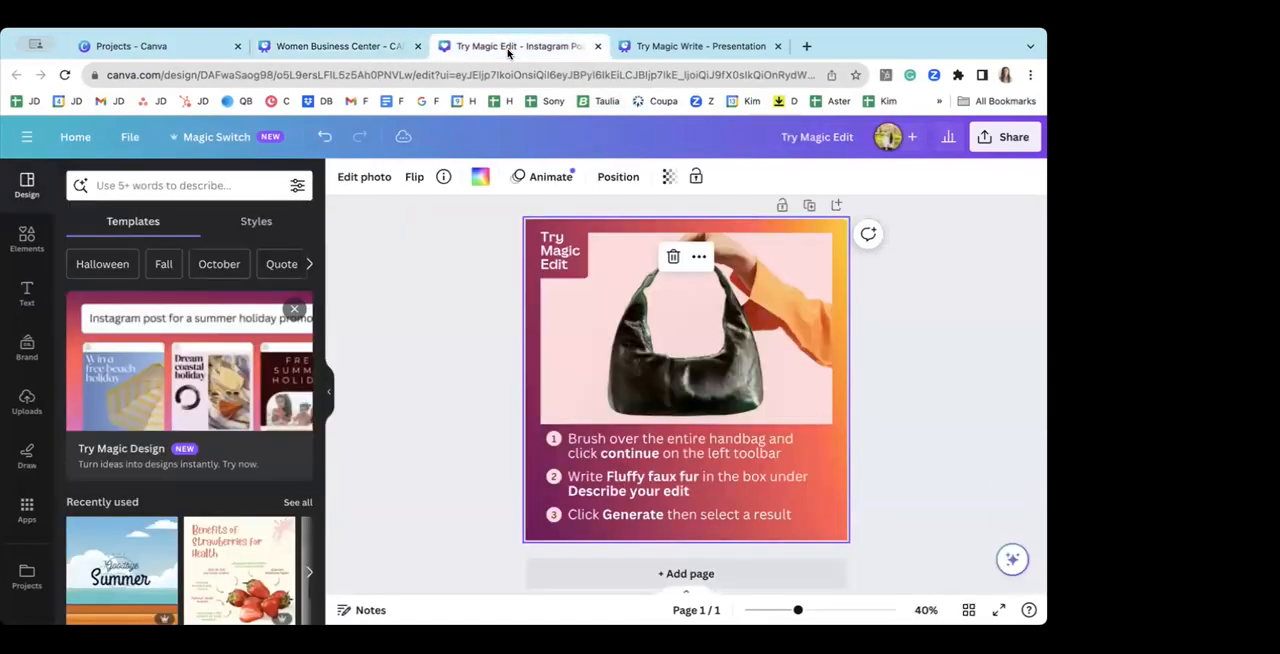
{"action": "left_click", "coordinate": [683, 49]}
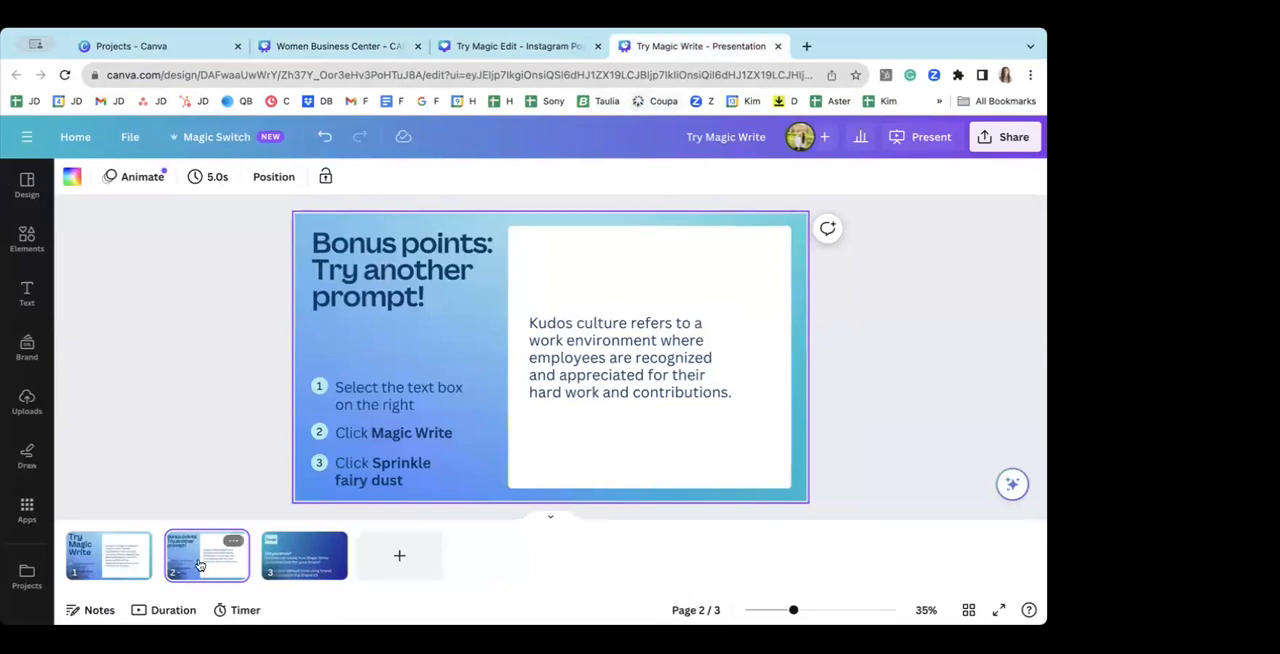
{"action": "left_click", "coordinate": [110, 555]}
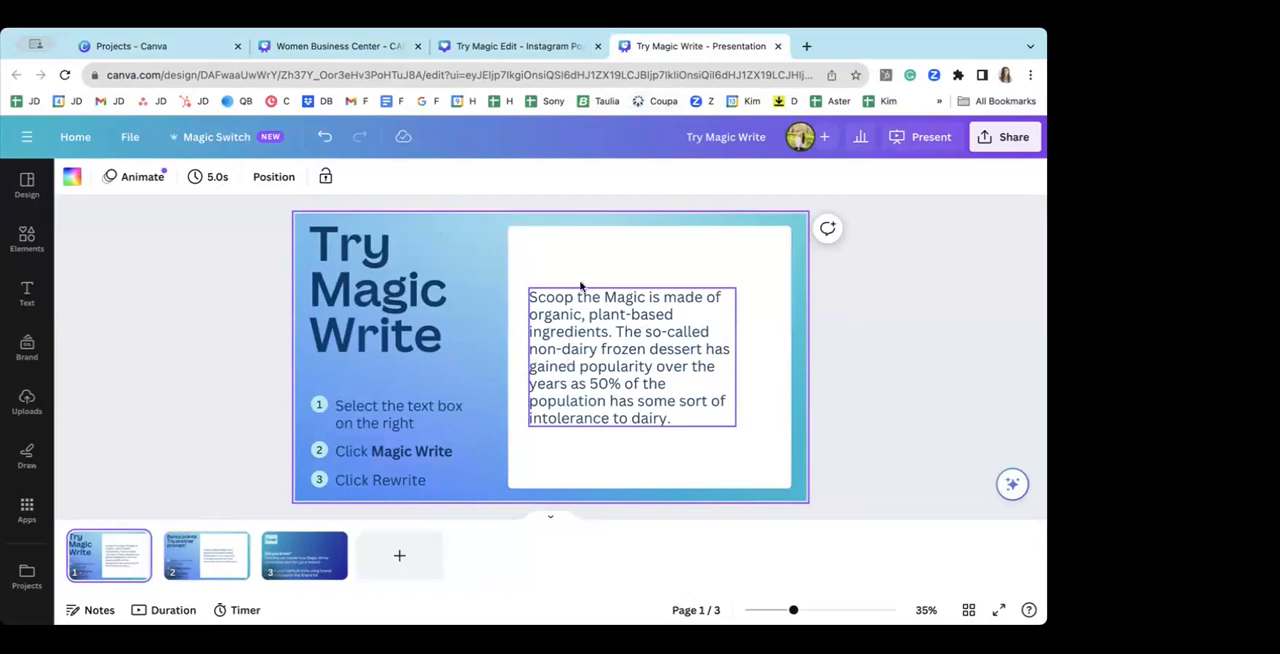
{"action": "left_click", "coordinate": [588, 340]}
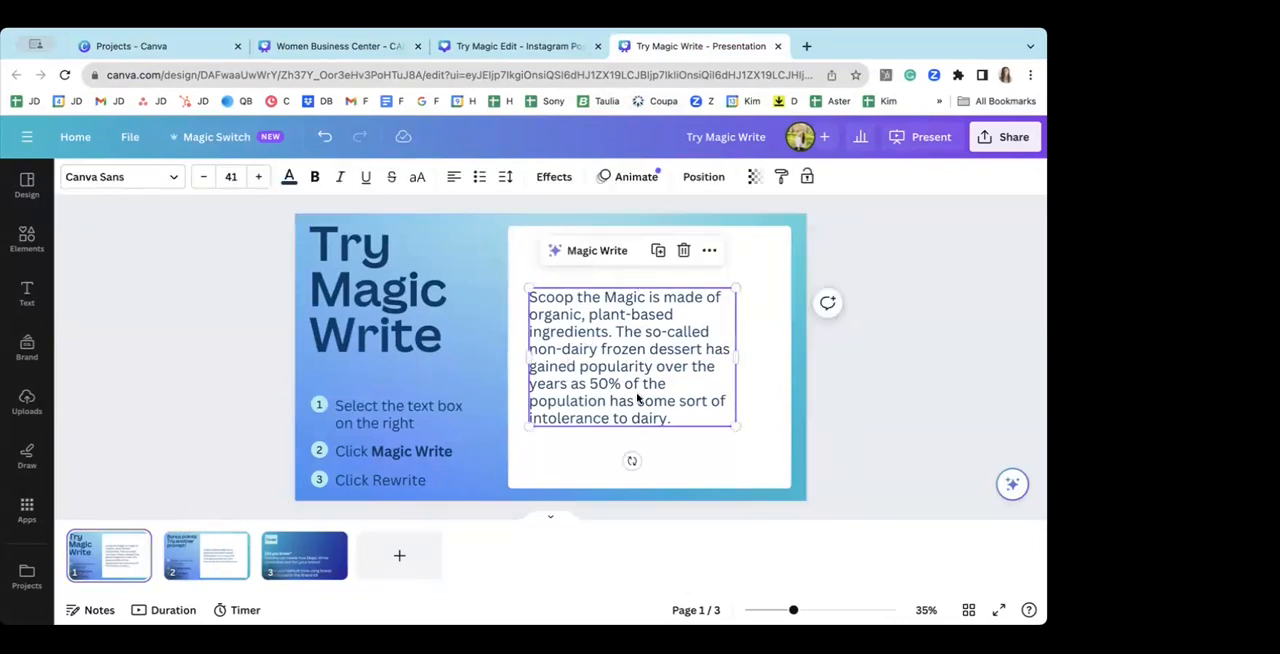
{"action": "left_click", "coordinate": [577, 254]}
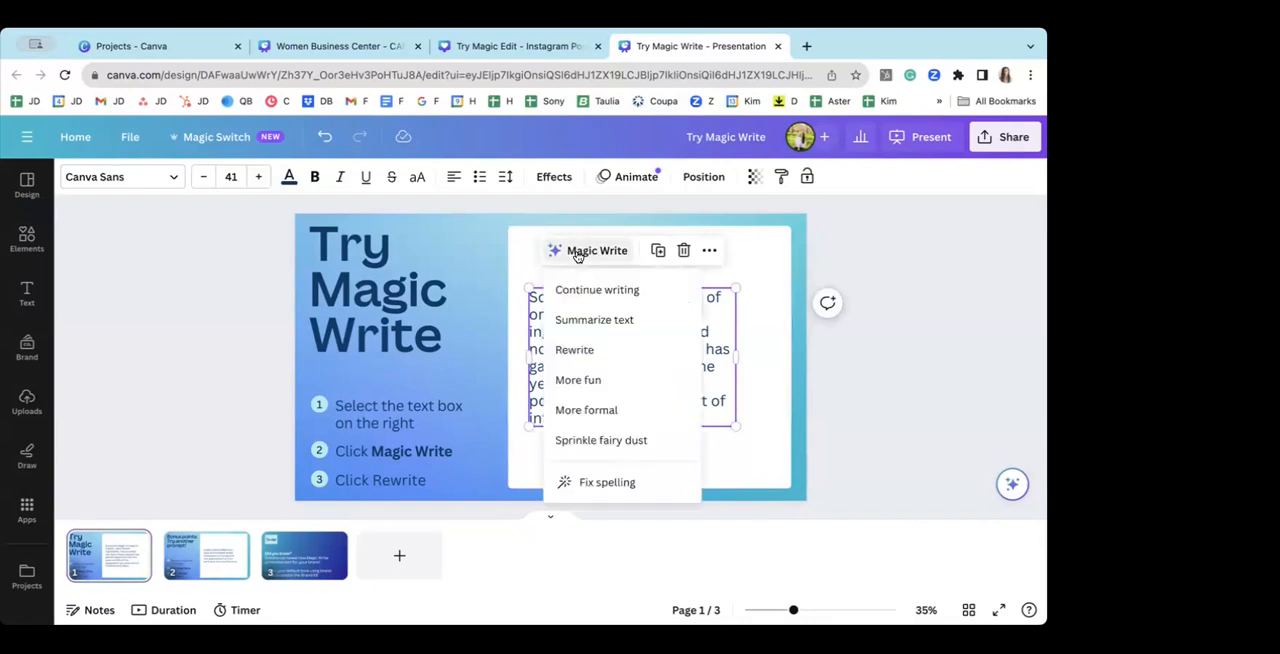
{"action": "left_click", "coordinate": [576, 350]}
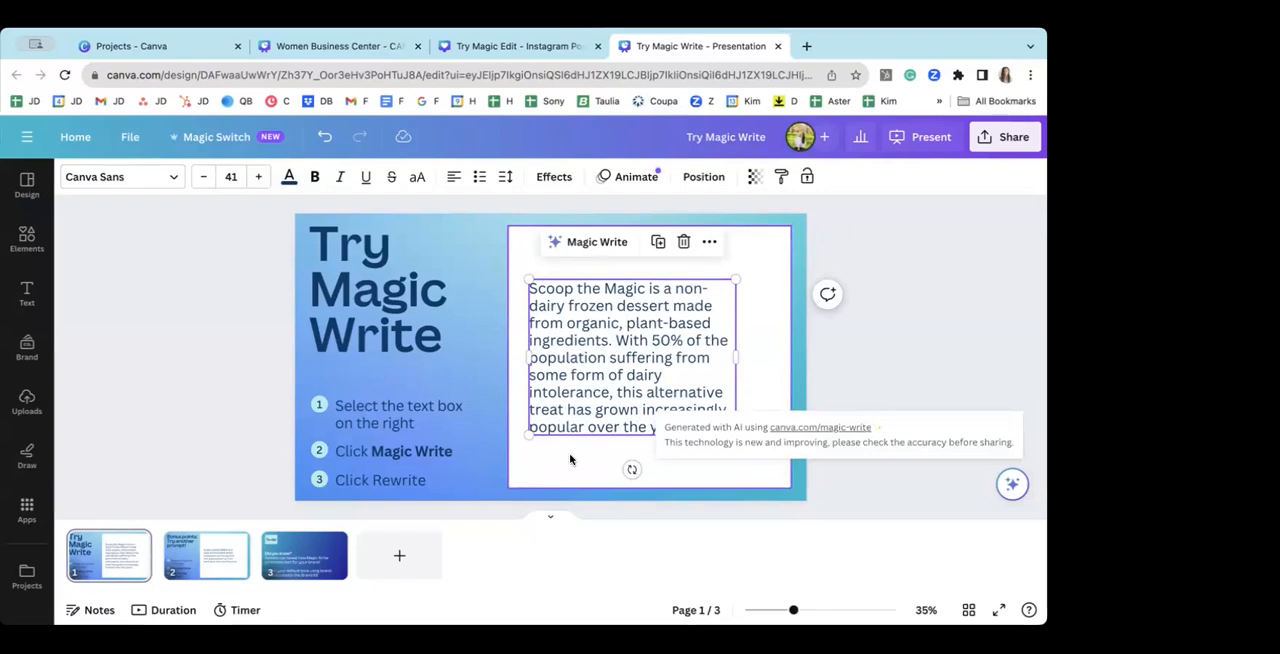
Step: Switch to the Try Magic Edit design and undo the last edit made to the handbag photo
{"action": "left_click", "coordinate": [515, 50]}
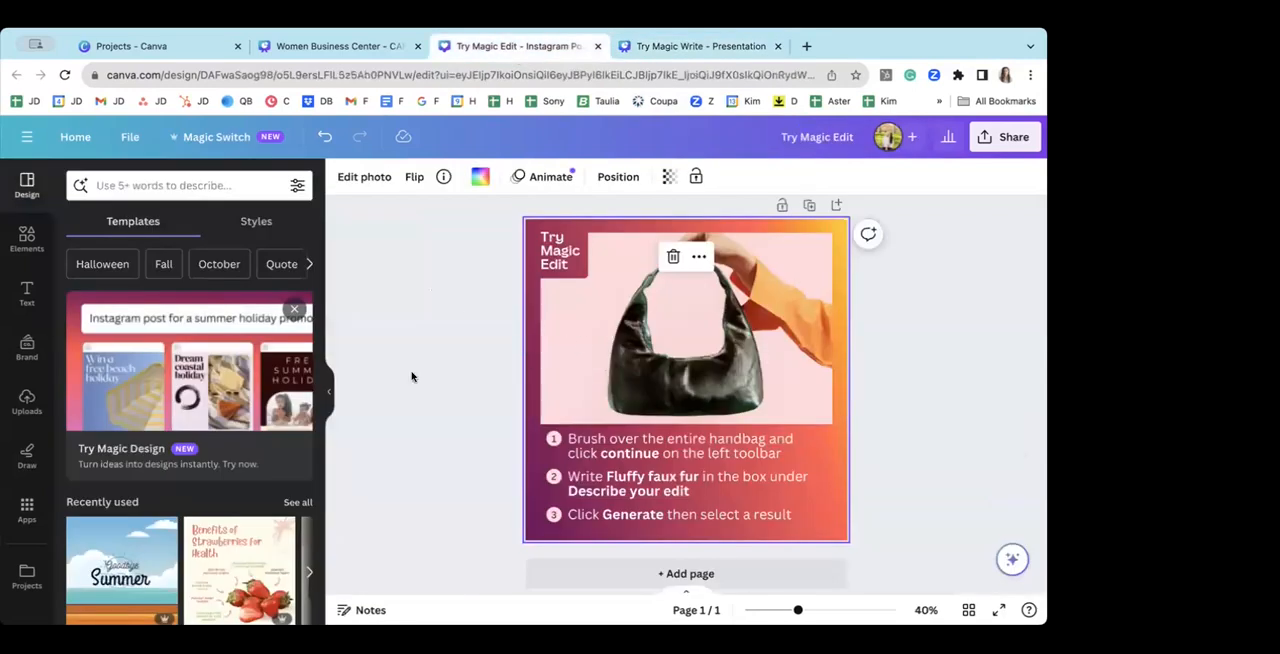
{"action": "left_click", "coordinate": [330, 393]}
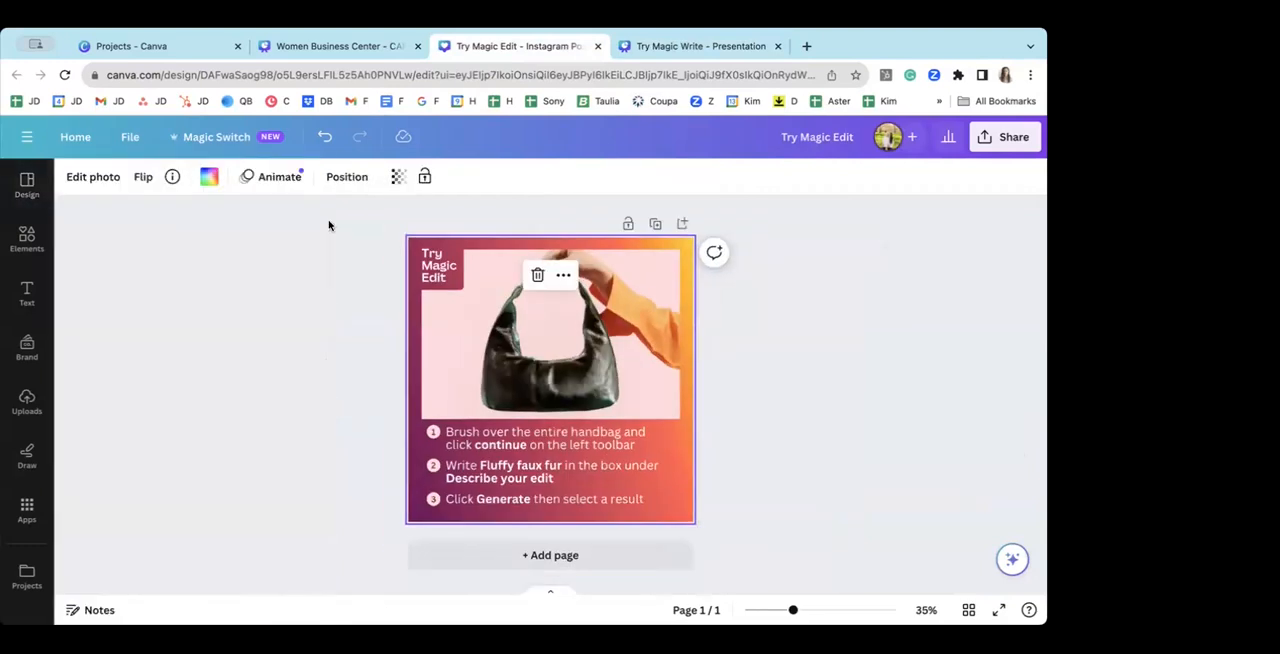
{"action": "left_click", "coordinate": [325, 139]}
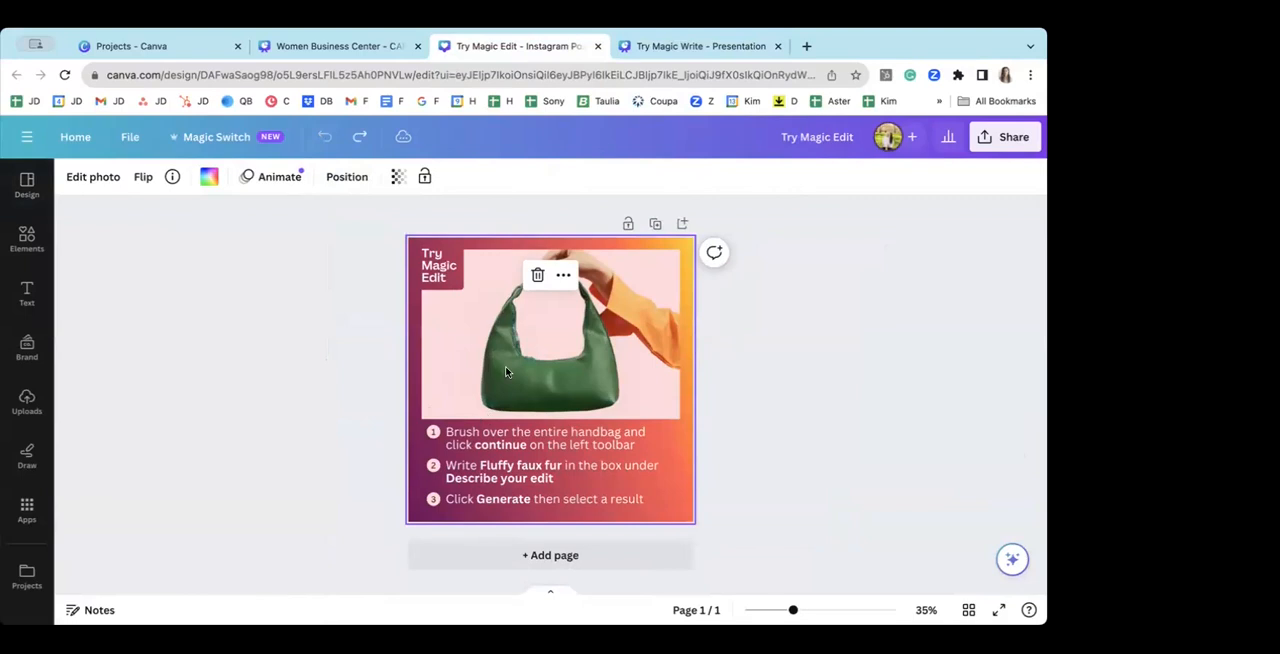
{"action": "left_click", "coordinate": [762, 388]}
{"action": "left_click_drag", "start_coordinate": [796, 618], "coordinate": [804, 614]}
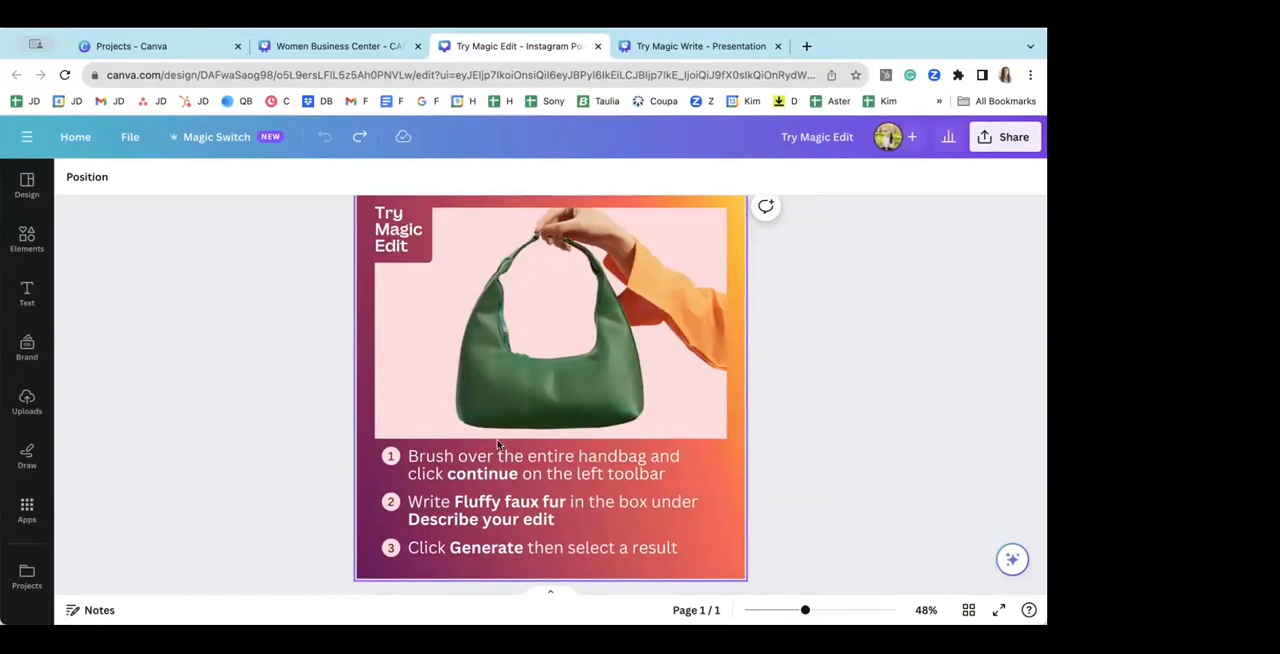
Step: Select the handbag photo, show its photo editing effects, and redo the handbag edit
{"action": "left_click", "coordinate": [498, 377]}
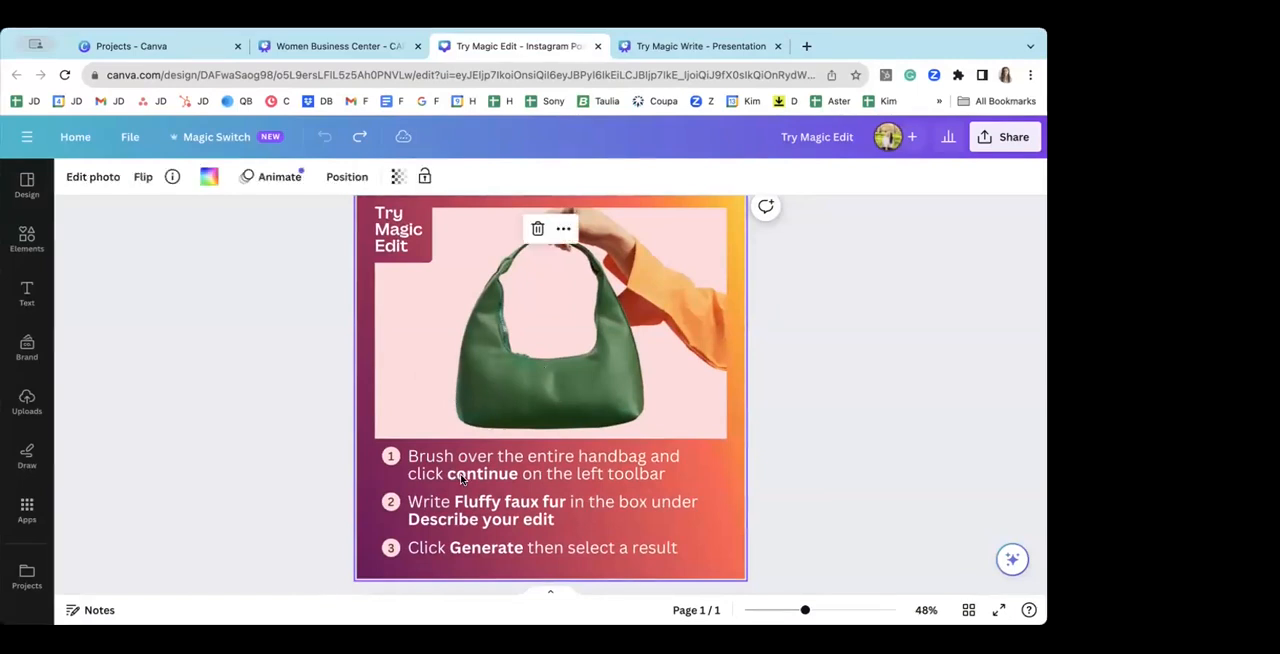
{"action": "left_click", "coordinate": [479, 414]}
{"action": "left_click", "coordinate": [450, 384]}
{"action": "left_click", "coordinate": [460, 415]}
{"action": "left_click", "coordinate": [456, 385]}
{"action": "left_click", "coordinate": [99, 177]}
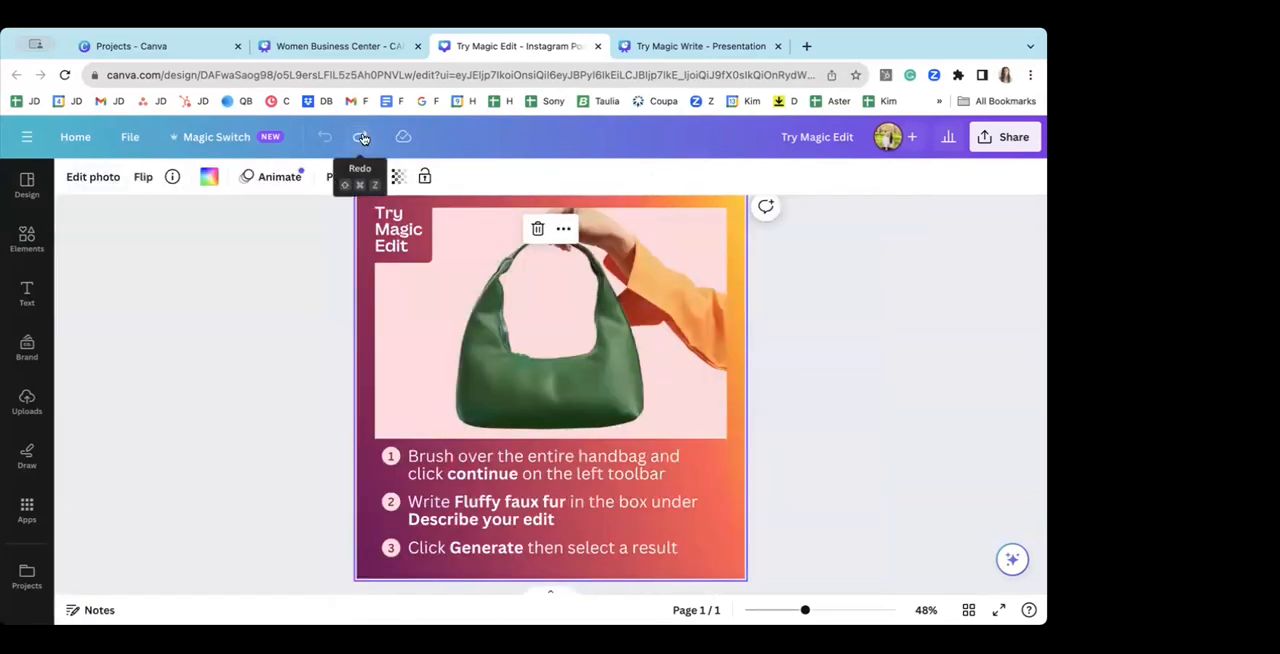
{"action": "left_click", "coordinate": [362, 137]}
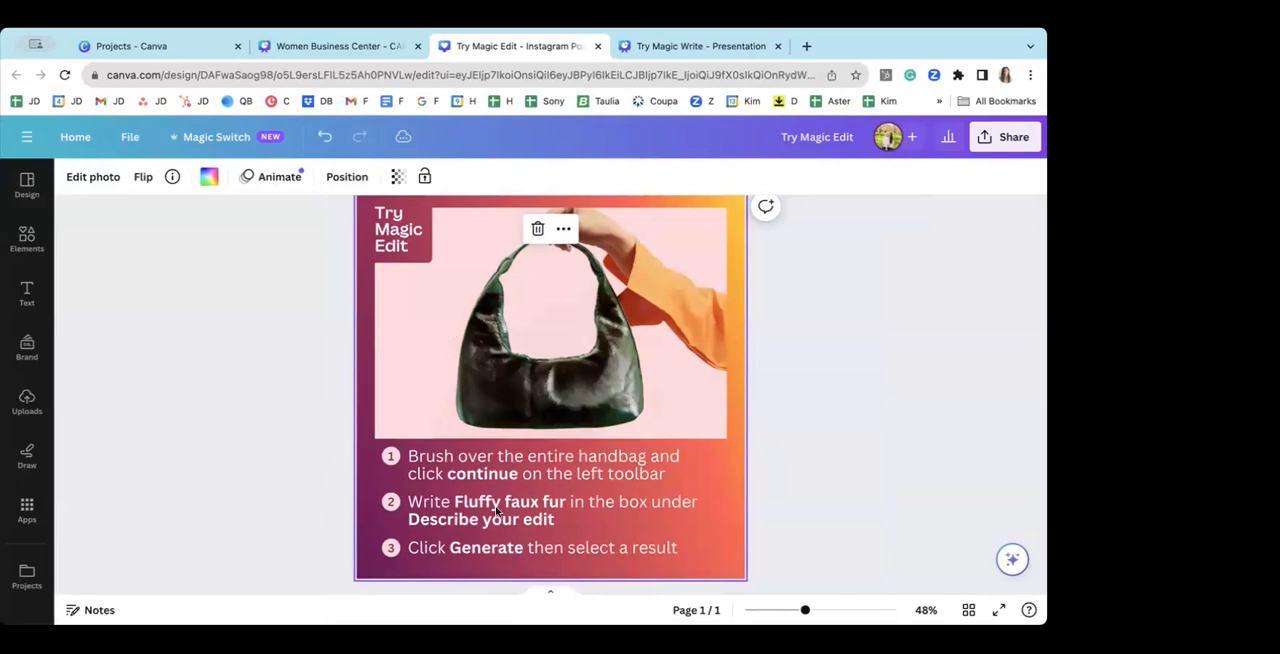
{"action": "left_click", "coordinate": [265, 293]}
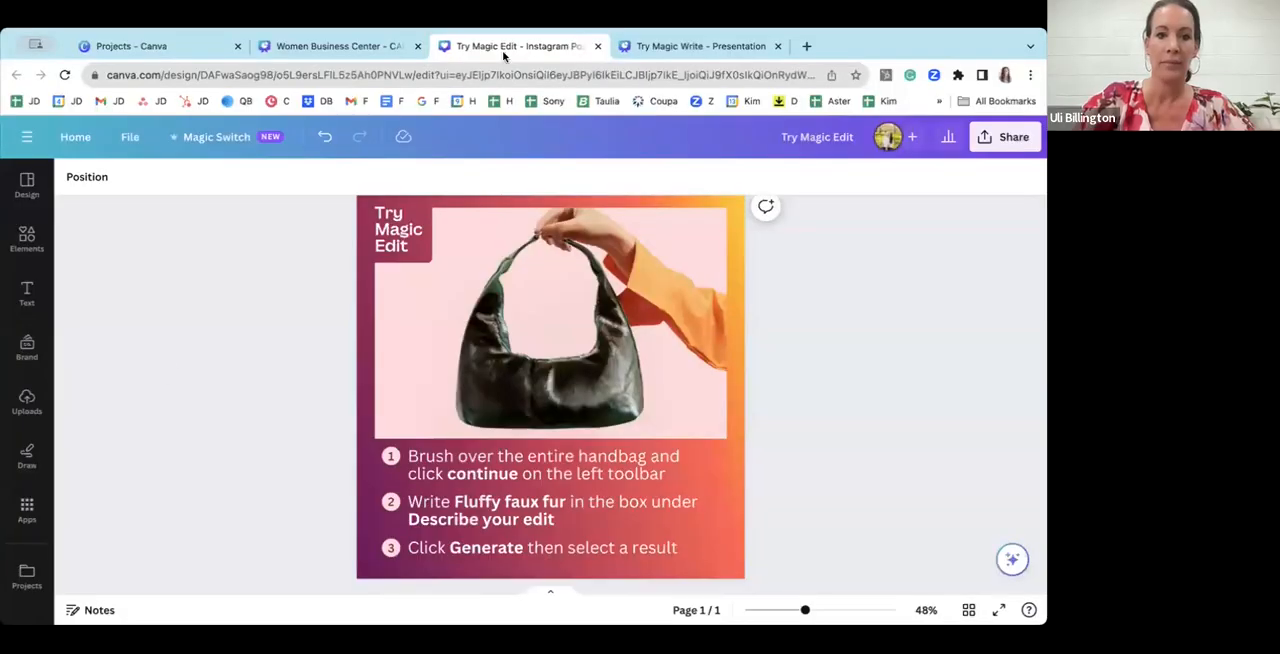
Step: Return to the Try Magic Write presentation and apply Magic Write's Rewrite option to the rewritten paragraph once more
{"action": "left_click", "coordinate": [694, 46]}
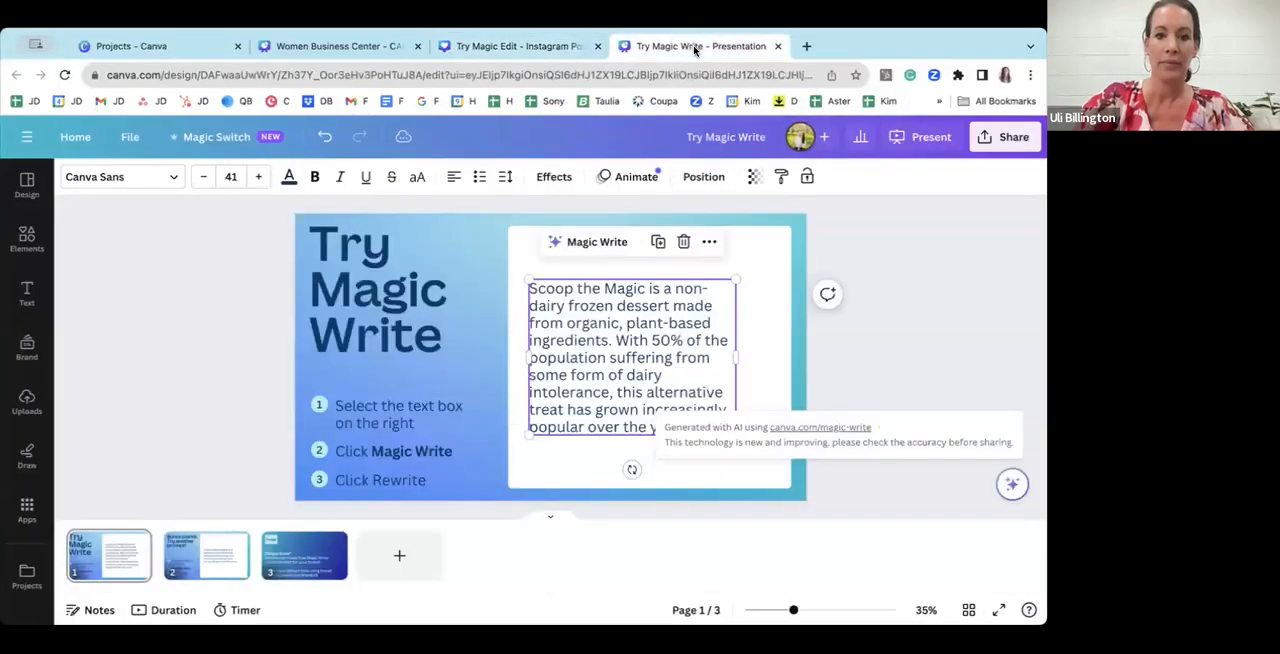
{"action": "left_click", "coordinate": [222, 340]}
{"action": "left_click", "coordinate": [592, 358]}
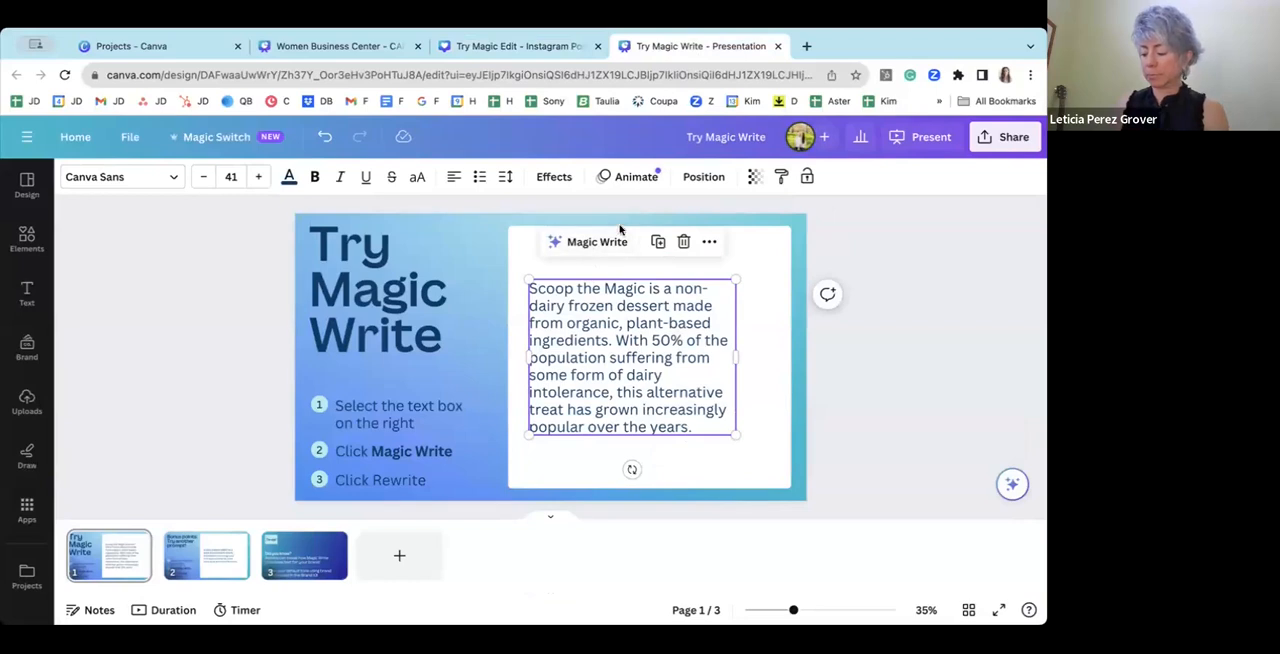
{"action": "left_click", "coordinate": [573, 245]}
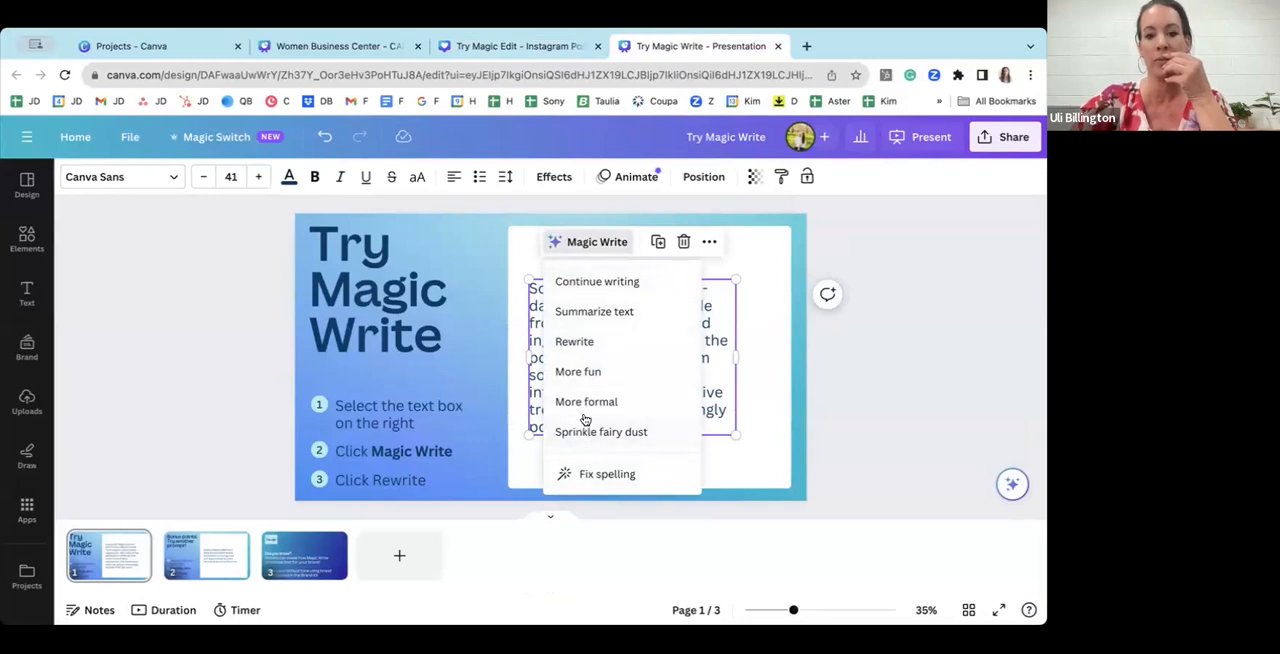
{"action": "left_click", "coordinate": [574, 341]}
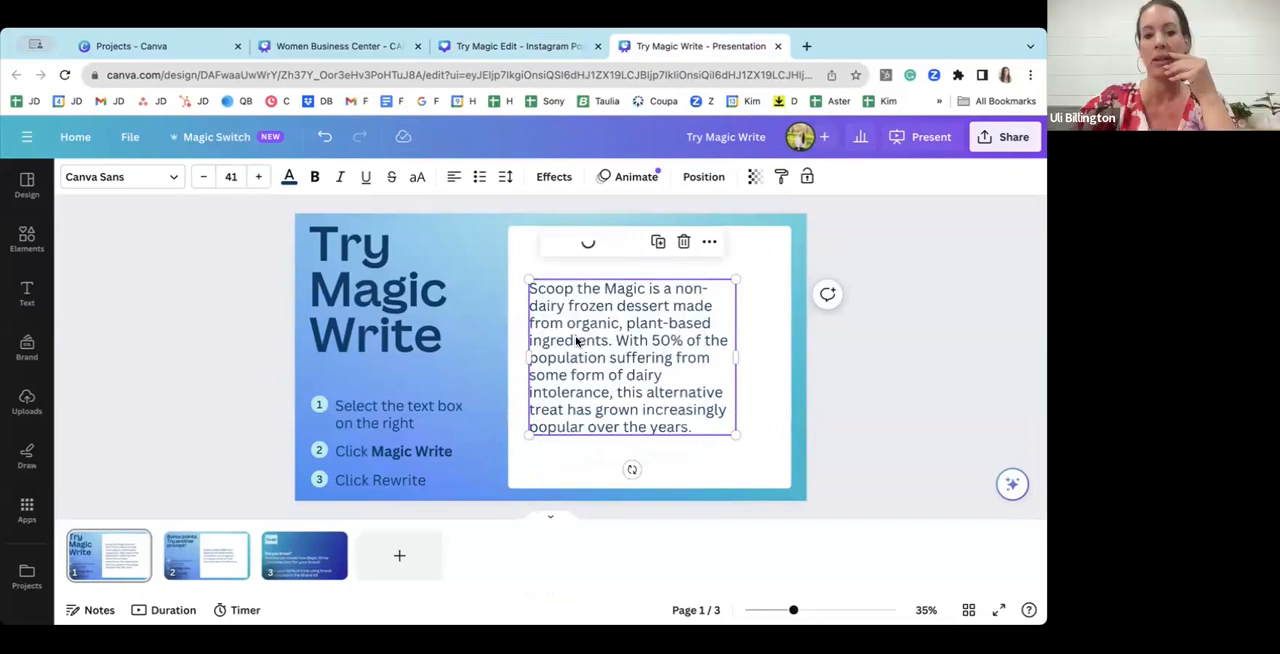